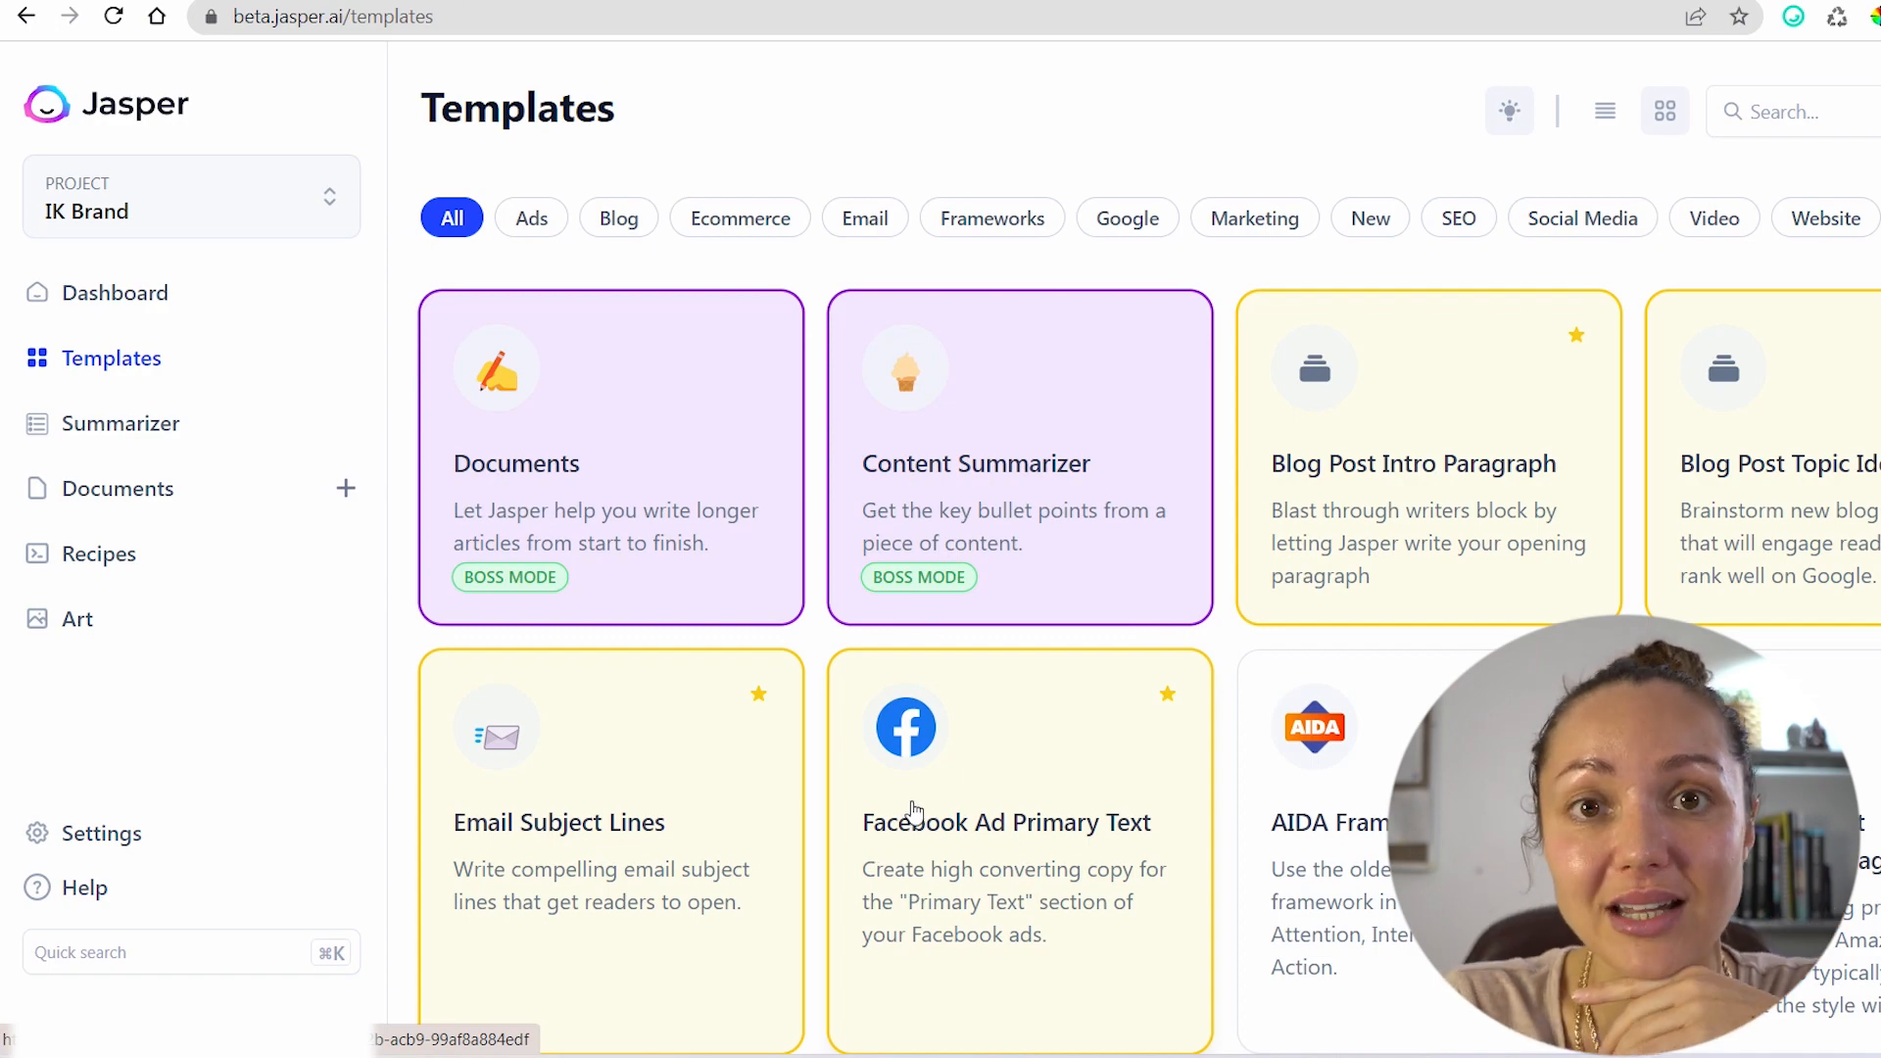
Open the Facebook Ad Primary Text template from the template library and clear its previous inputs
{"action": "scroll", "coordinate": [1241, 686], "scroll_direction": "down", "scroll_amount": 8}
{"action": "scroll", "coordinate": [1202, 643], "scroll_direction": "down", "scroll_amount": 8}
{"action": "scroll", "coordinate": [1091, 608], "scroll_direction": "up", "scroll_amount": 16}
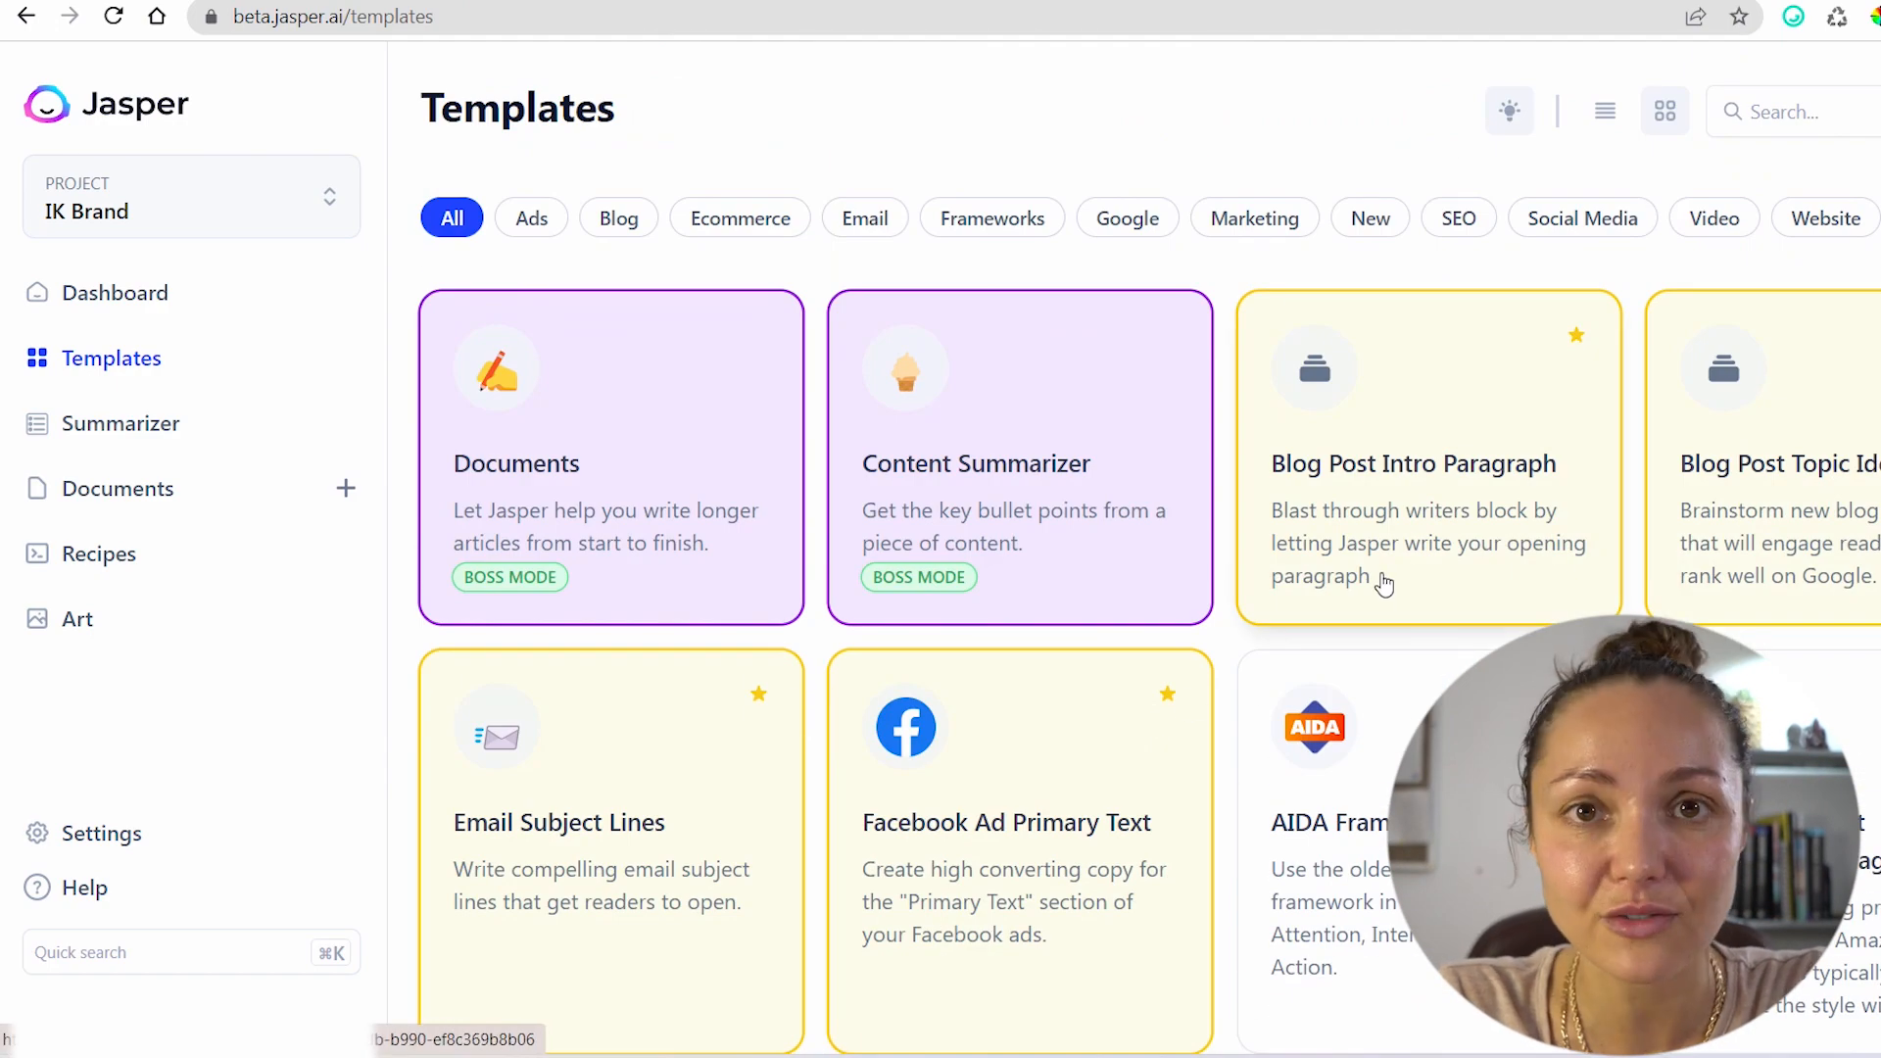
{"action": "scroll", "coordinate": [1478, 516], "scroll_direction": "down", "scroll_amount": 7}
{"action": "left_click", "coordinate": [1057, 206]}
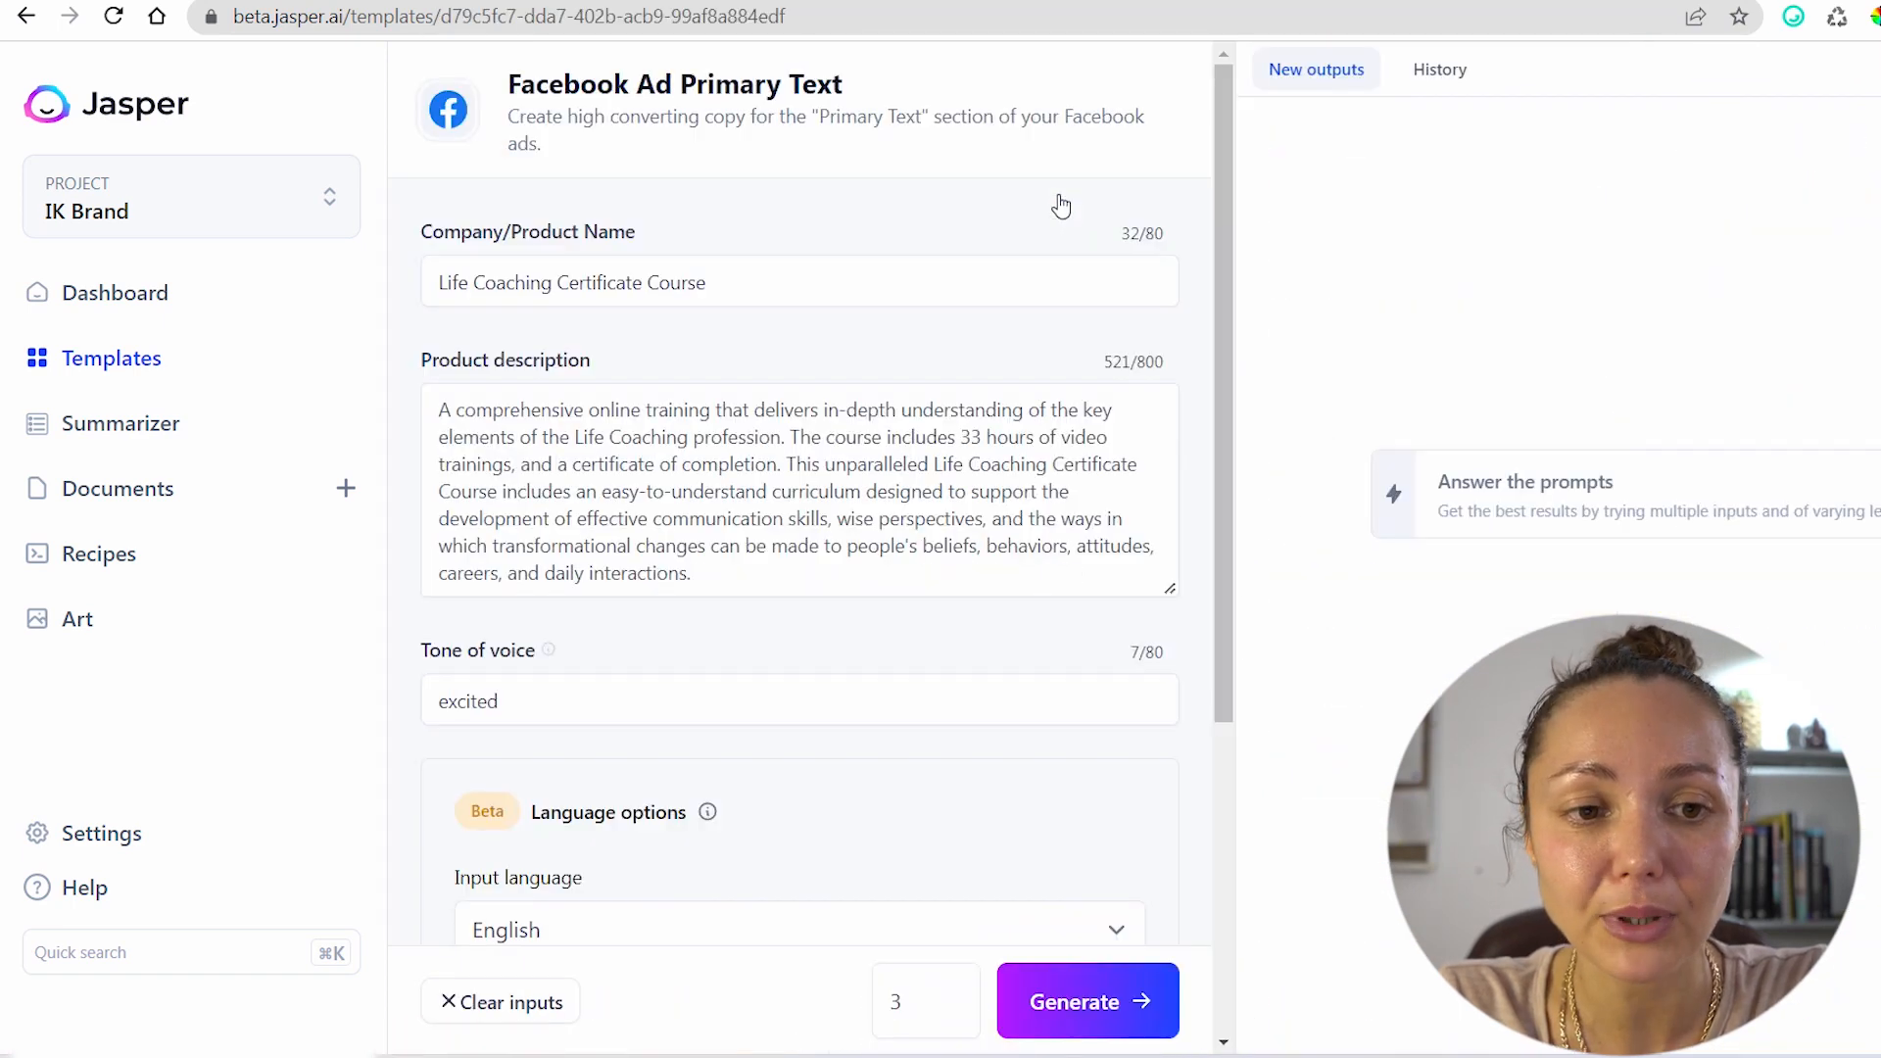
{"action": "left_click", "coordinate": [490, 1012]}
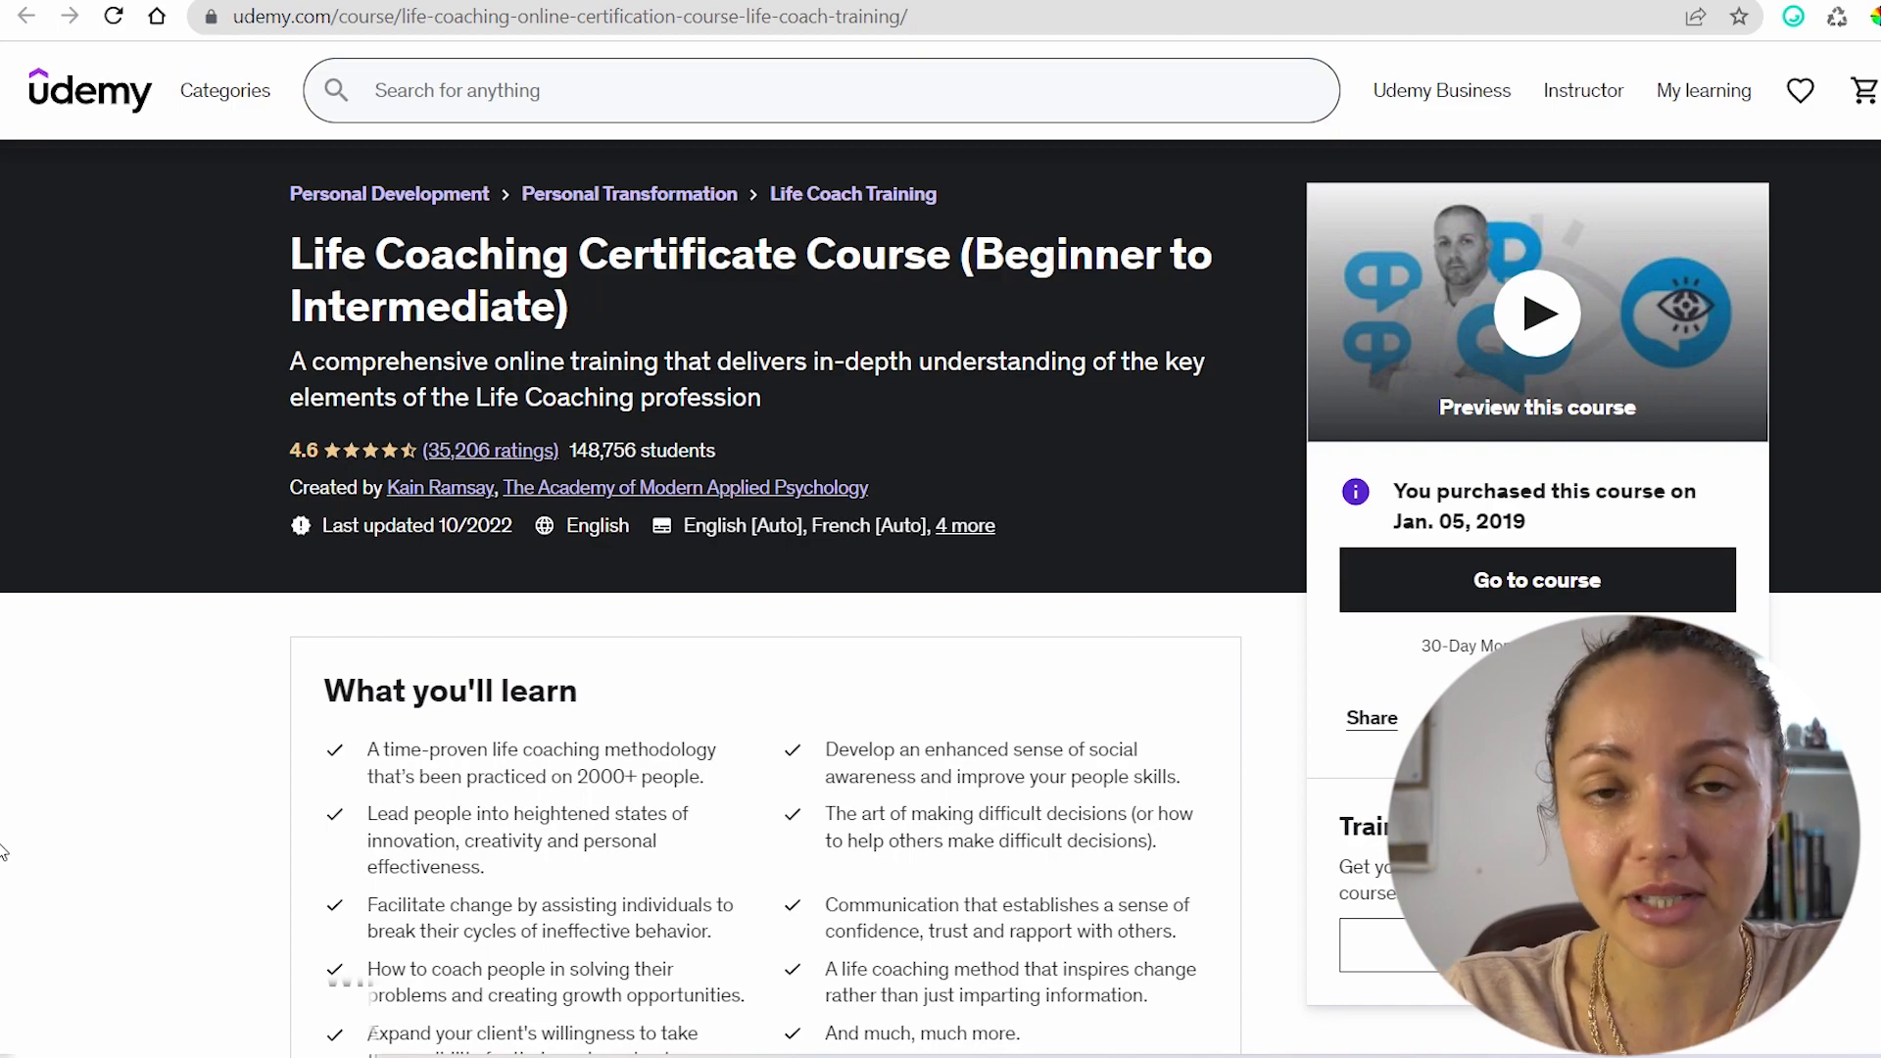
Copy "Life Coaching Certificate Course" from the Udemy course title into Jasper's Company/Product Name field
{"action": "scroll", "coordinate": [157, 735], "scroll_direction": "down", "scroll_amount": 15}
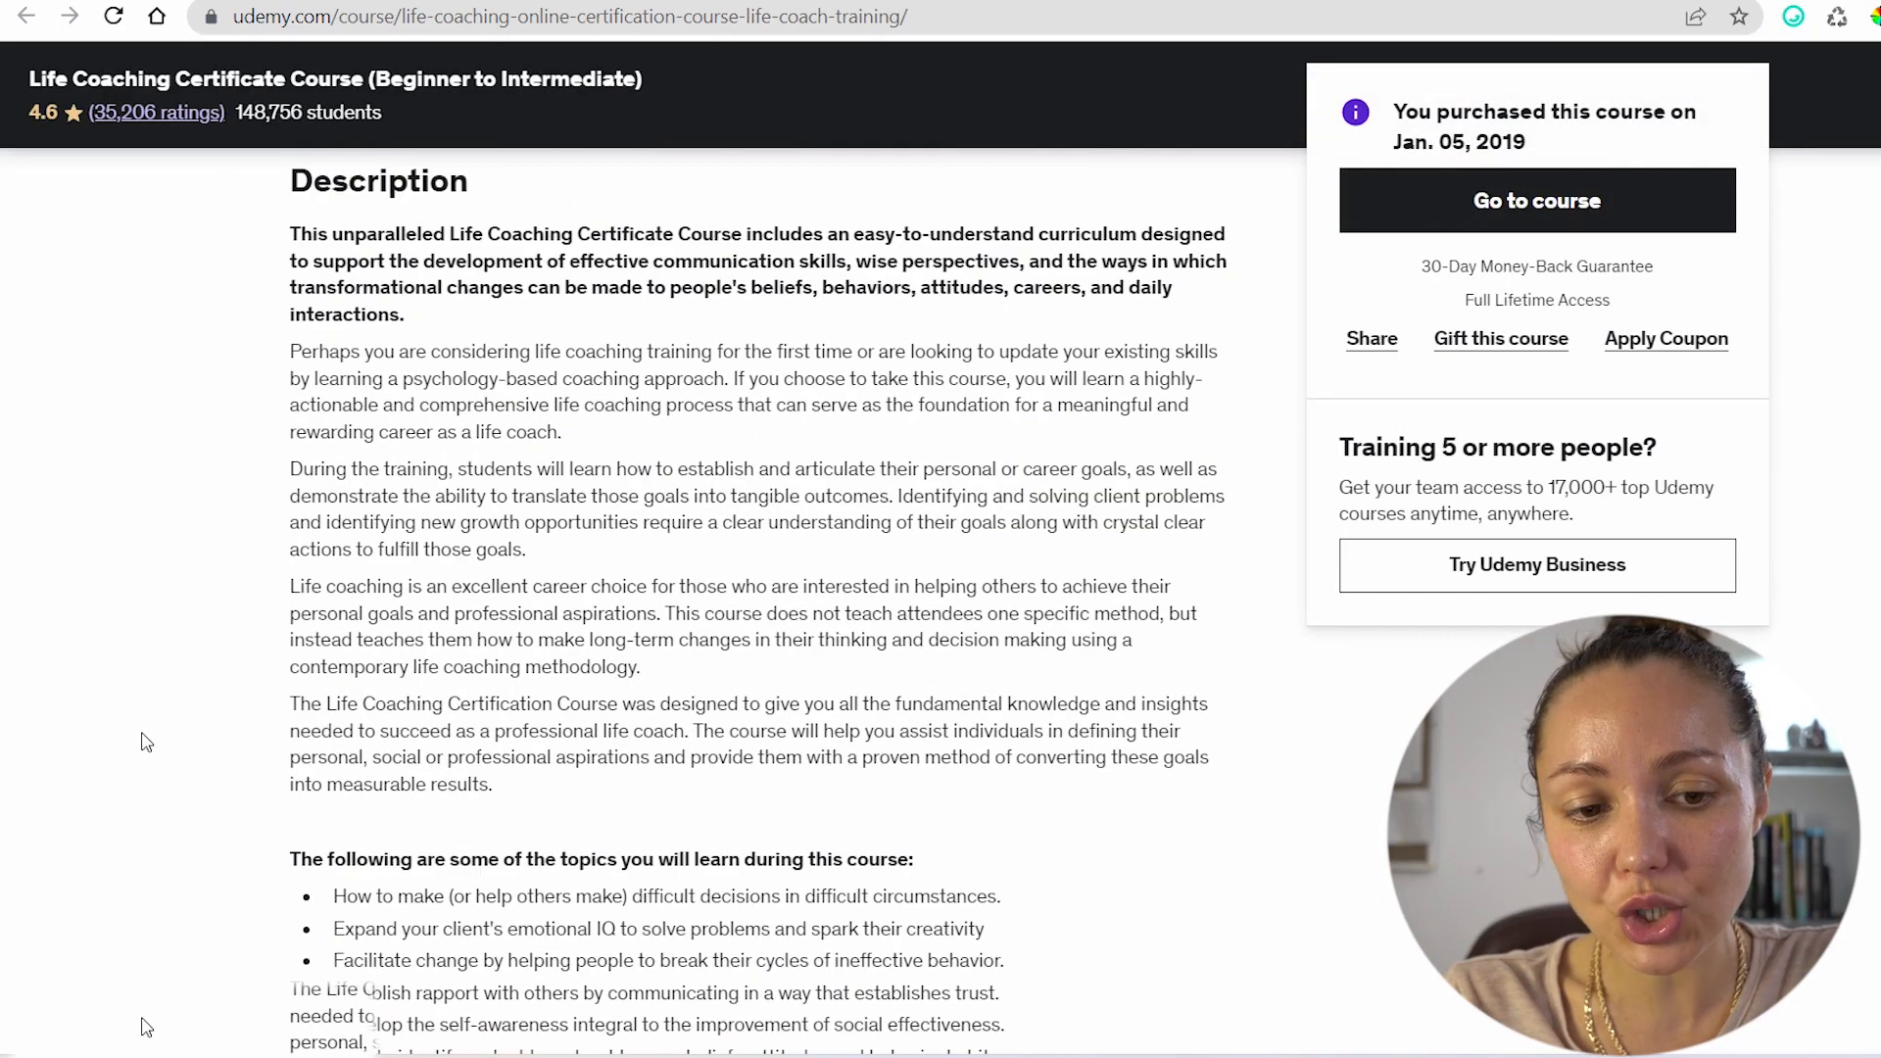
{"action": "scroll", "coordinate": [142, 750], "scroll_direction": "up", "scroll_amount": 12}
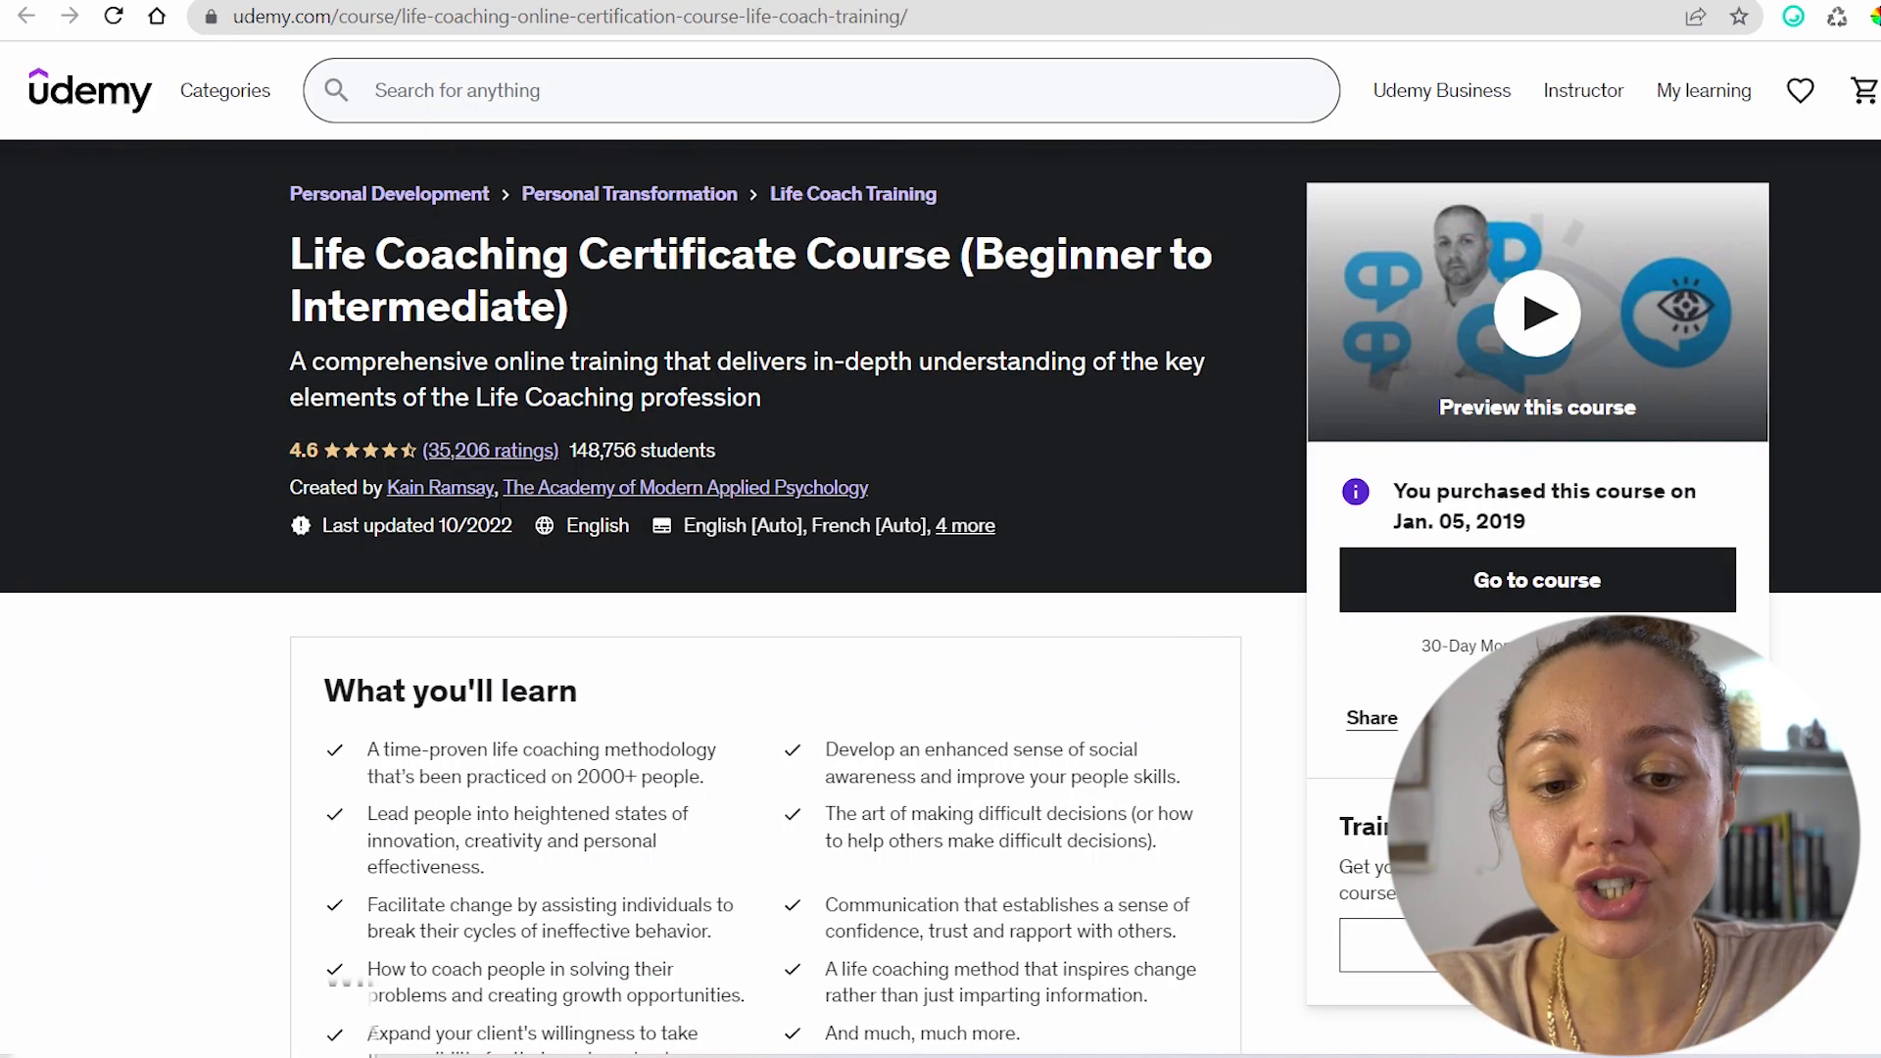
{"action": "scroll", "coordinate": [648, 609], "scroll_direction": "down", "scroll_amount": 5}
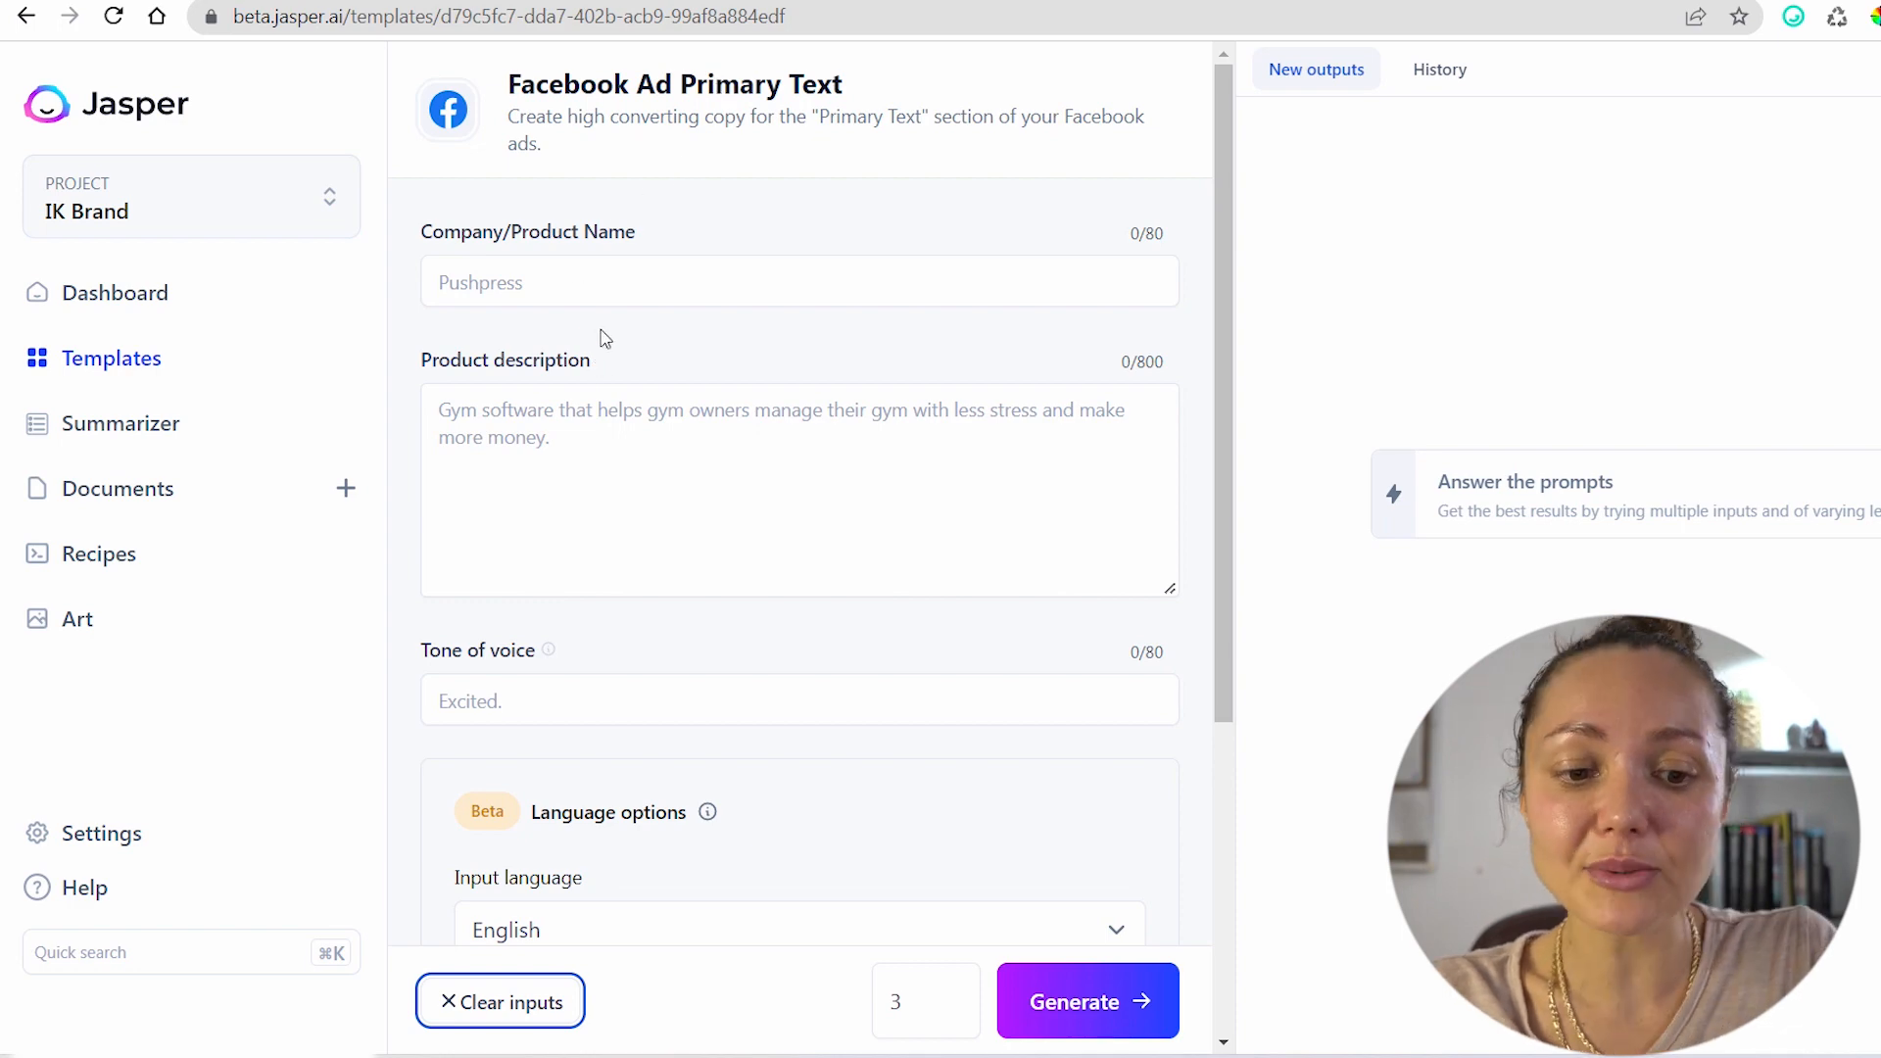
{"action": "scroll", "coordinate": [608, 448], "scroll_direction": "down", "scroll_amount": 3}
{"action": "scroll", "coordinate": [608, 516], "scroll_direction": "up", "scroll_amount": 3}
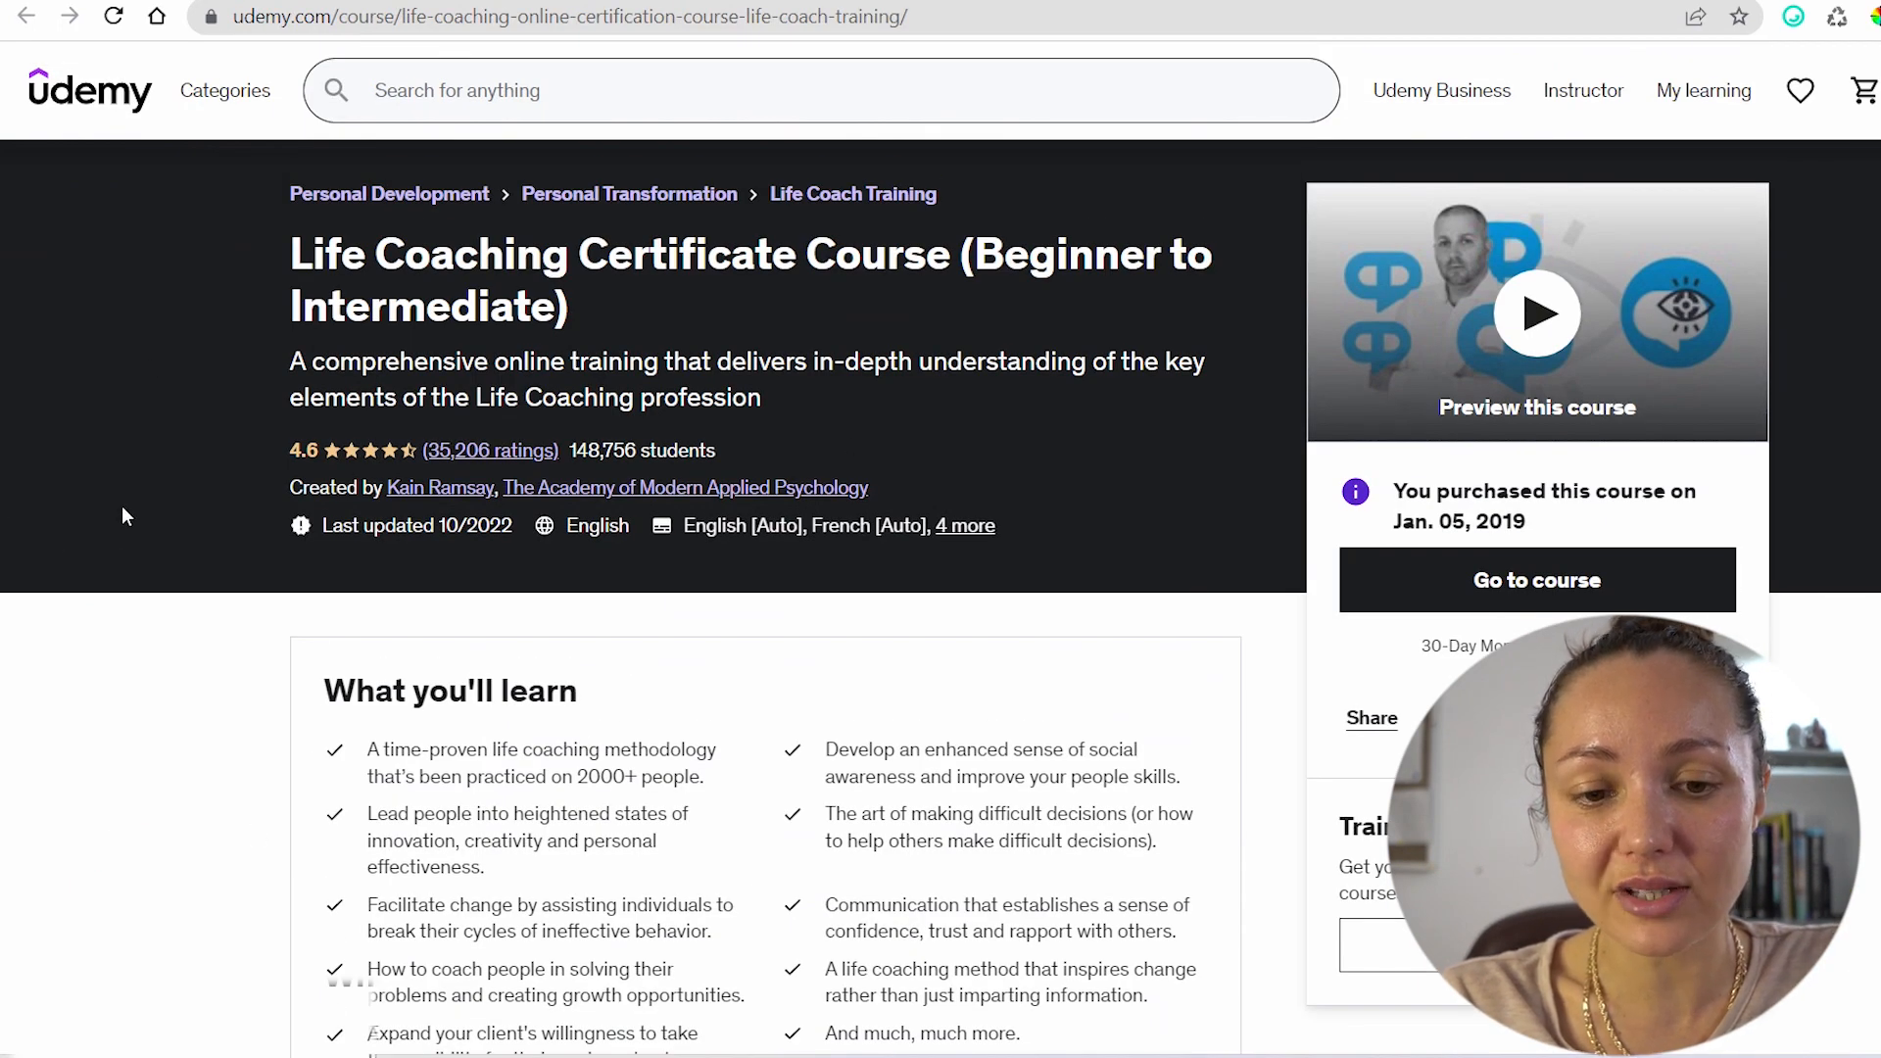
{"action": "left_click_drag", "start_coordinate": [279, 250], "coordinate": [950, 257]}
{"action": "key", "text": "ctrl+c"}
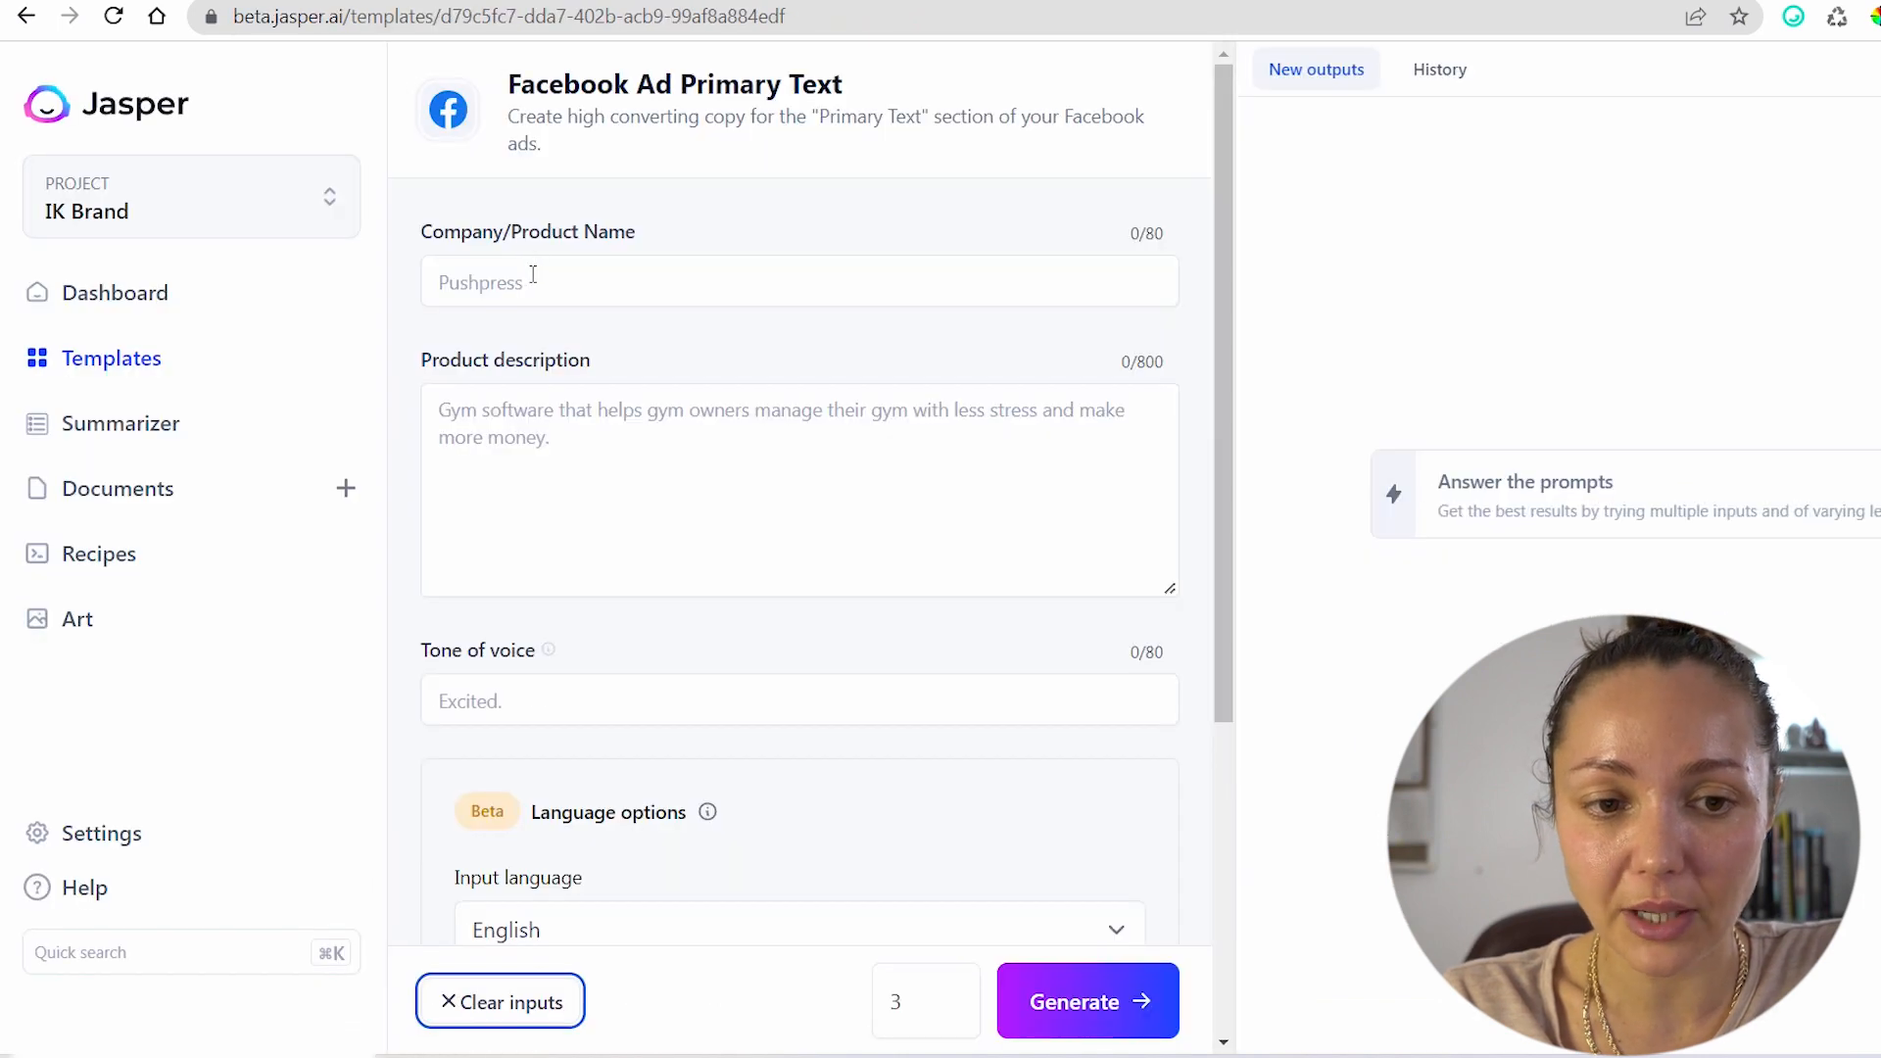
{"action": "left_click", "coordinate": [532, 278]}
{"action": "key", "text": "ctrl+v"}
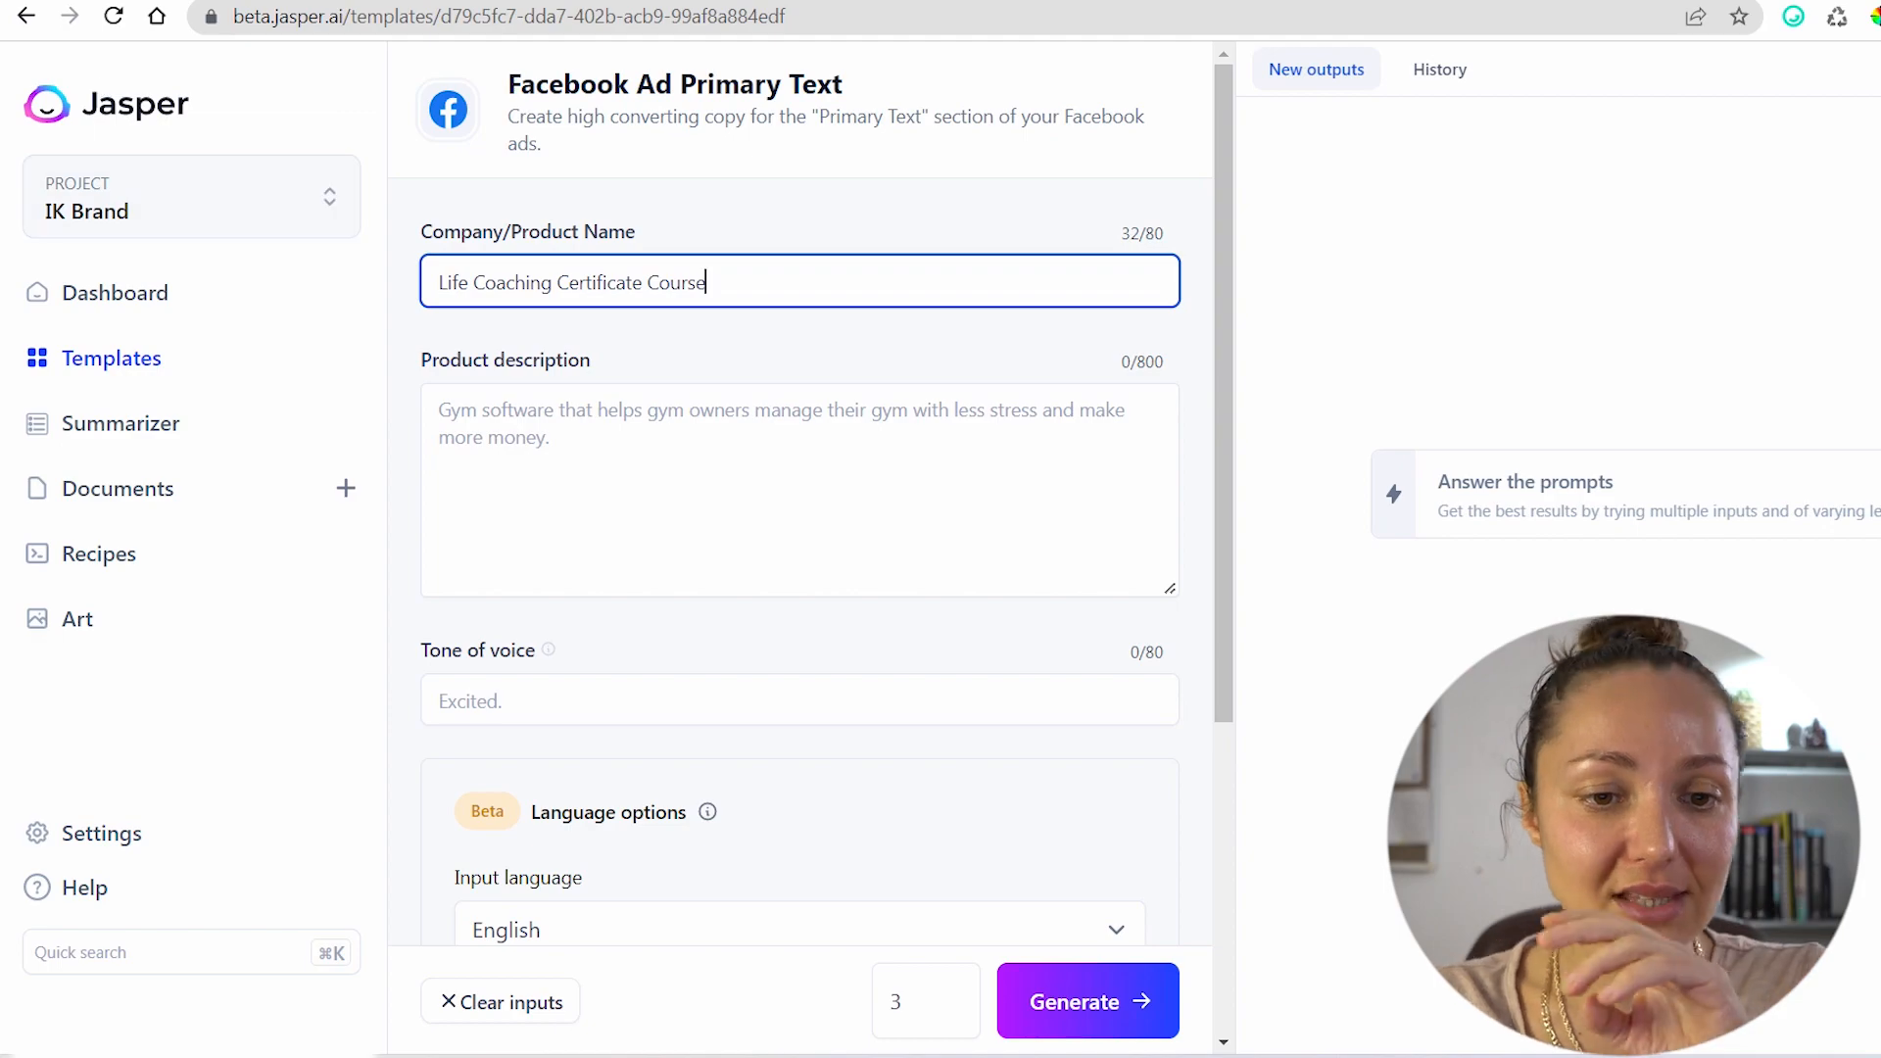
Copy the Udemy course's subtitle, starting "A comprehensive online training", into Jasper's Product description and add a comma after it
{"action": "left_click", "coordinate": [61, 1]}
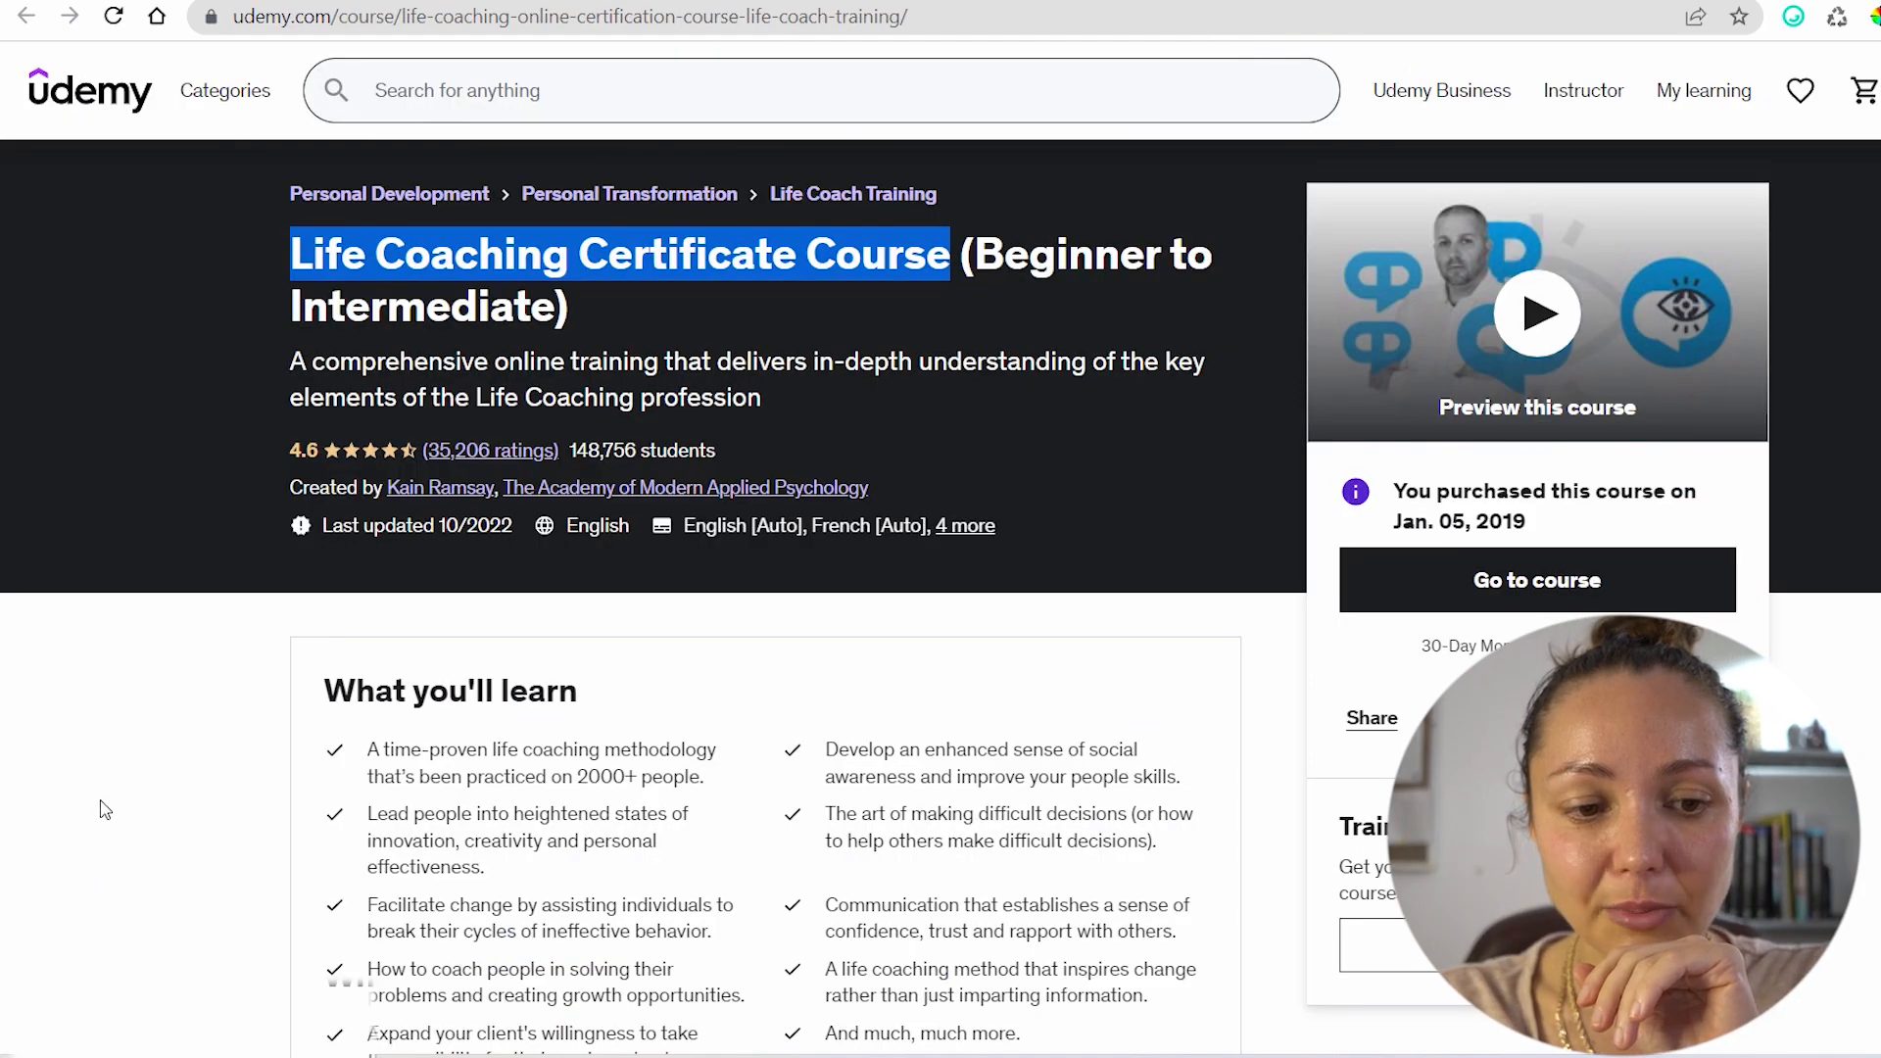
{"action": "left_click", "coordinate": [159, 812]}
{"action": "scroll", "coordinate": [160, 812], "scroll_direction": "down", "scroll_amount": 10}
{"action": "scroll", "coordinate": [156, 818], "scroll_direction": "down", "scroll_amount": 8}
{"action": "scroll", "coordinate": [152, 827], "scroll_direction": "up", "scroll_amount": 20}
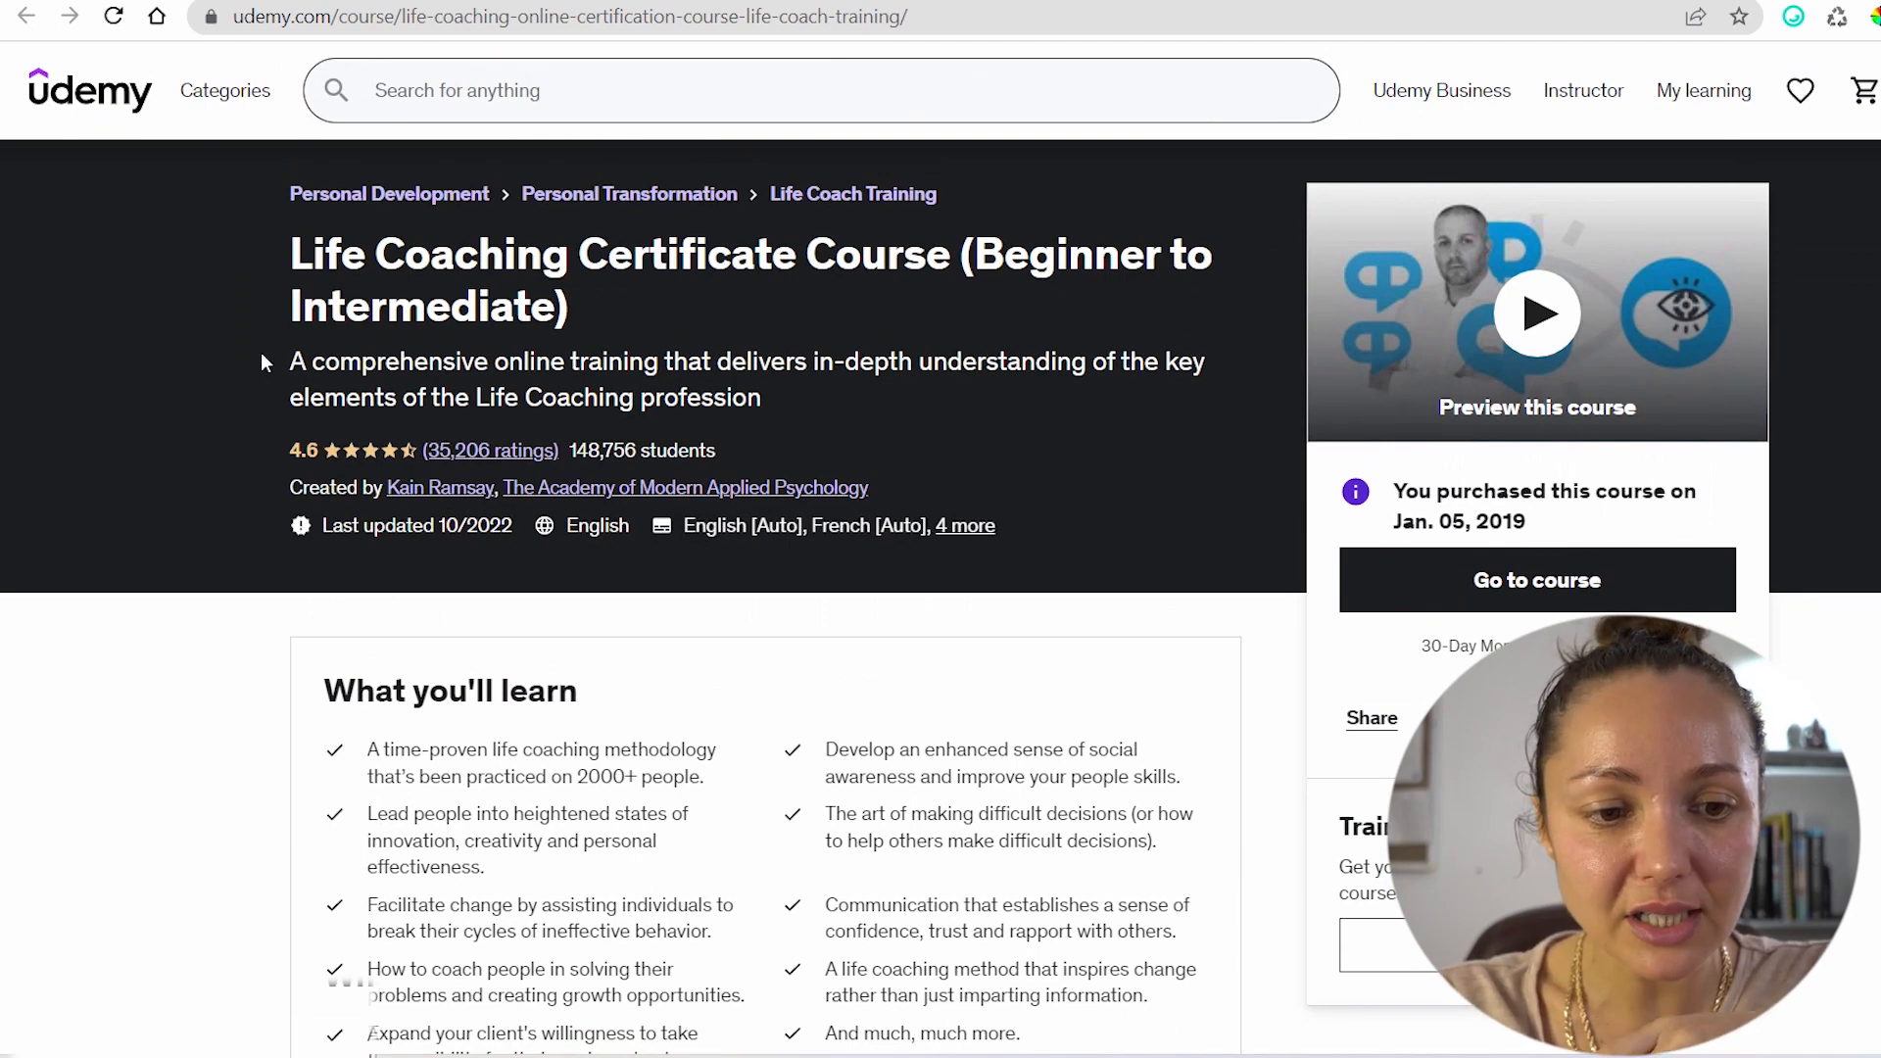
{"action": "left_click_drag", "start_coordinate": [277, 362], "coordinate": [769, 399]}
{"action": "key", "text": "ctrl+c"}
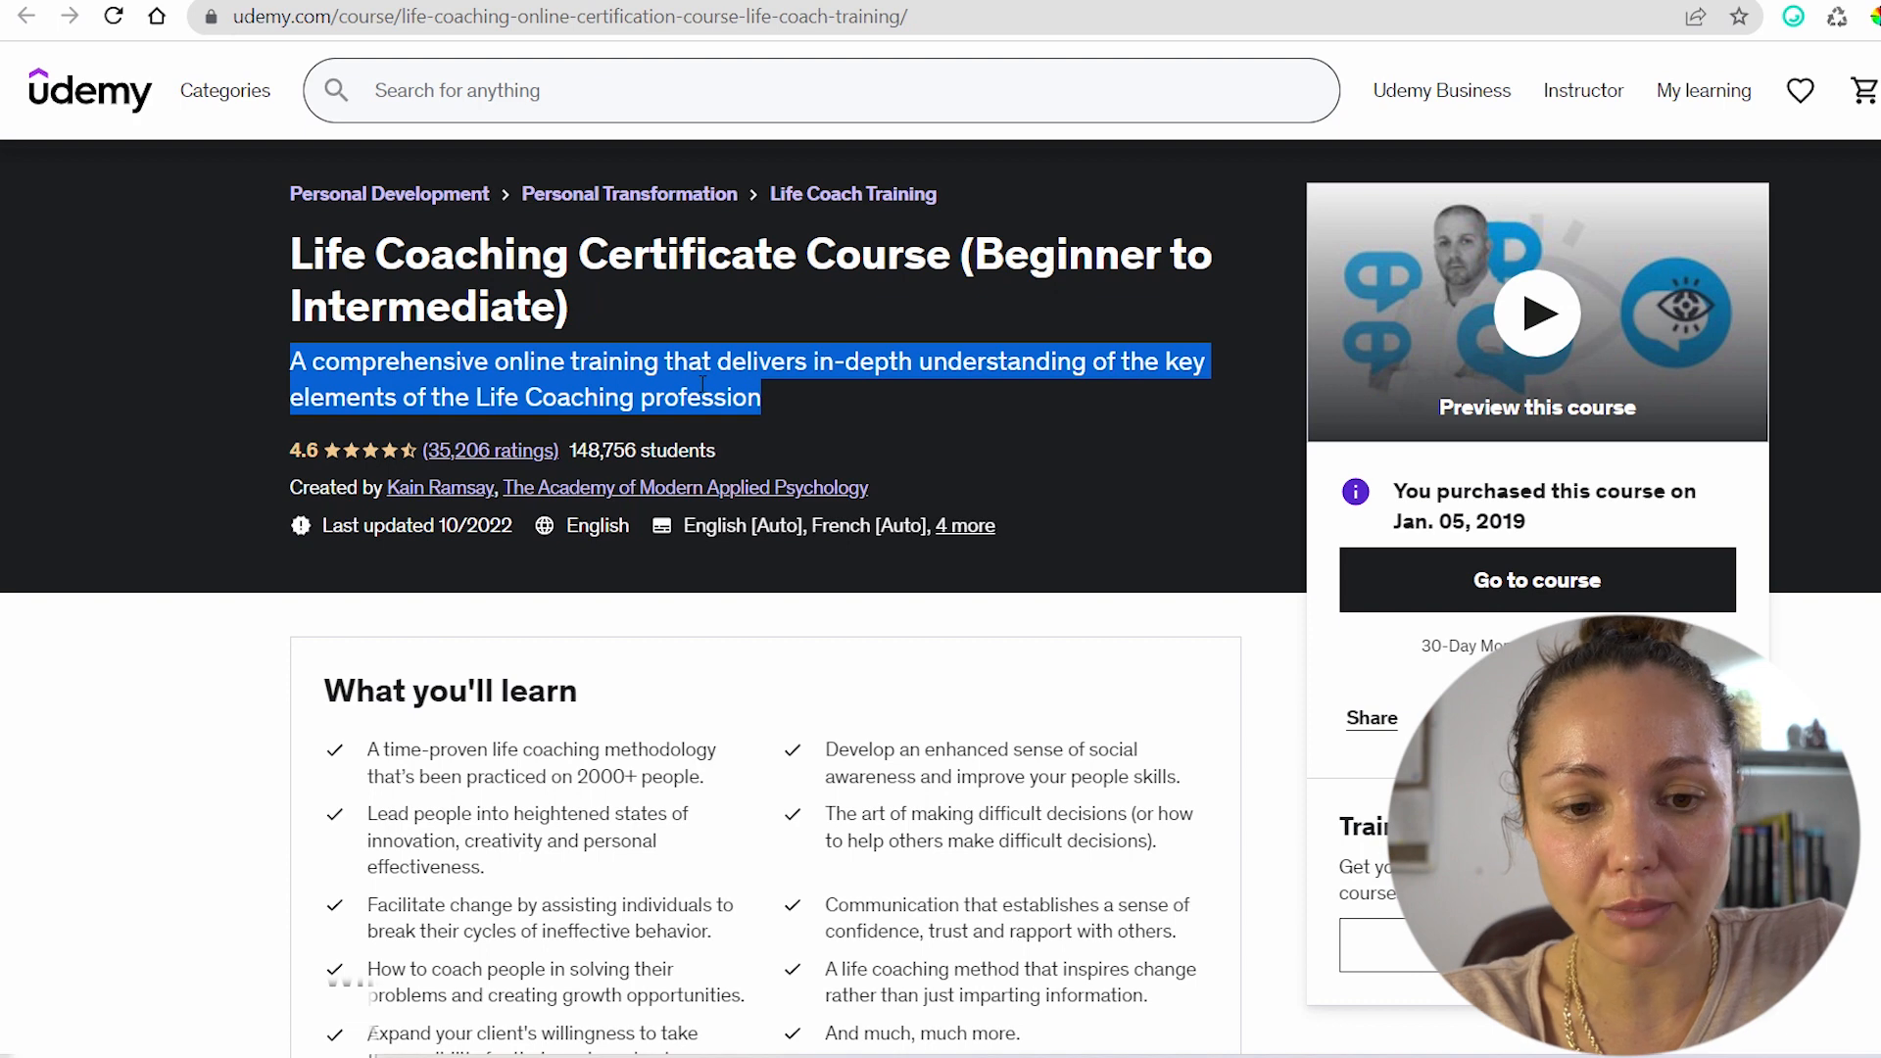
{"action": "key", "text": "alt+Tab"}
{"action": "left_click", "coordinate": [608, 415]}
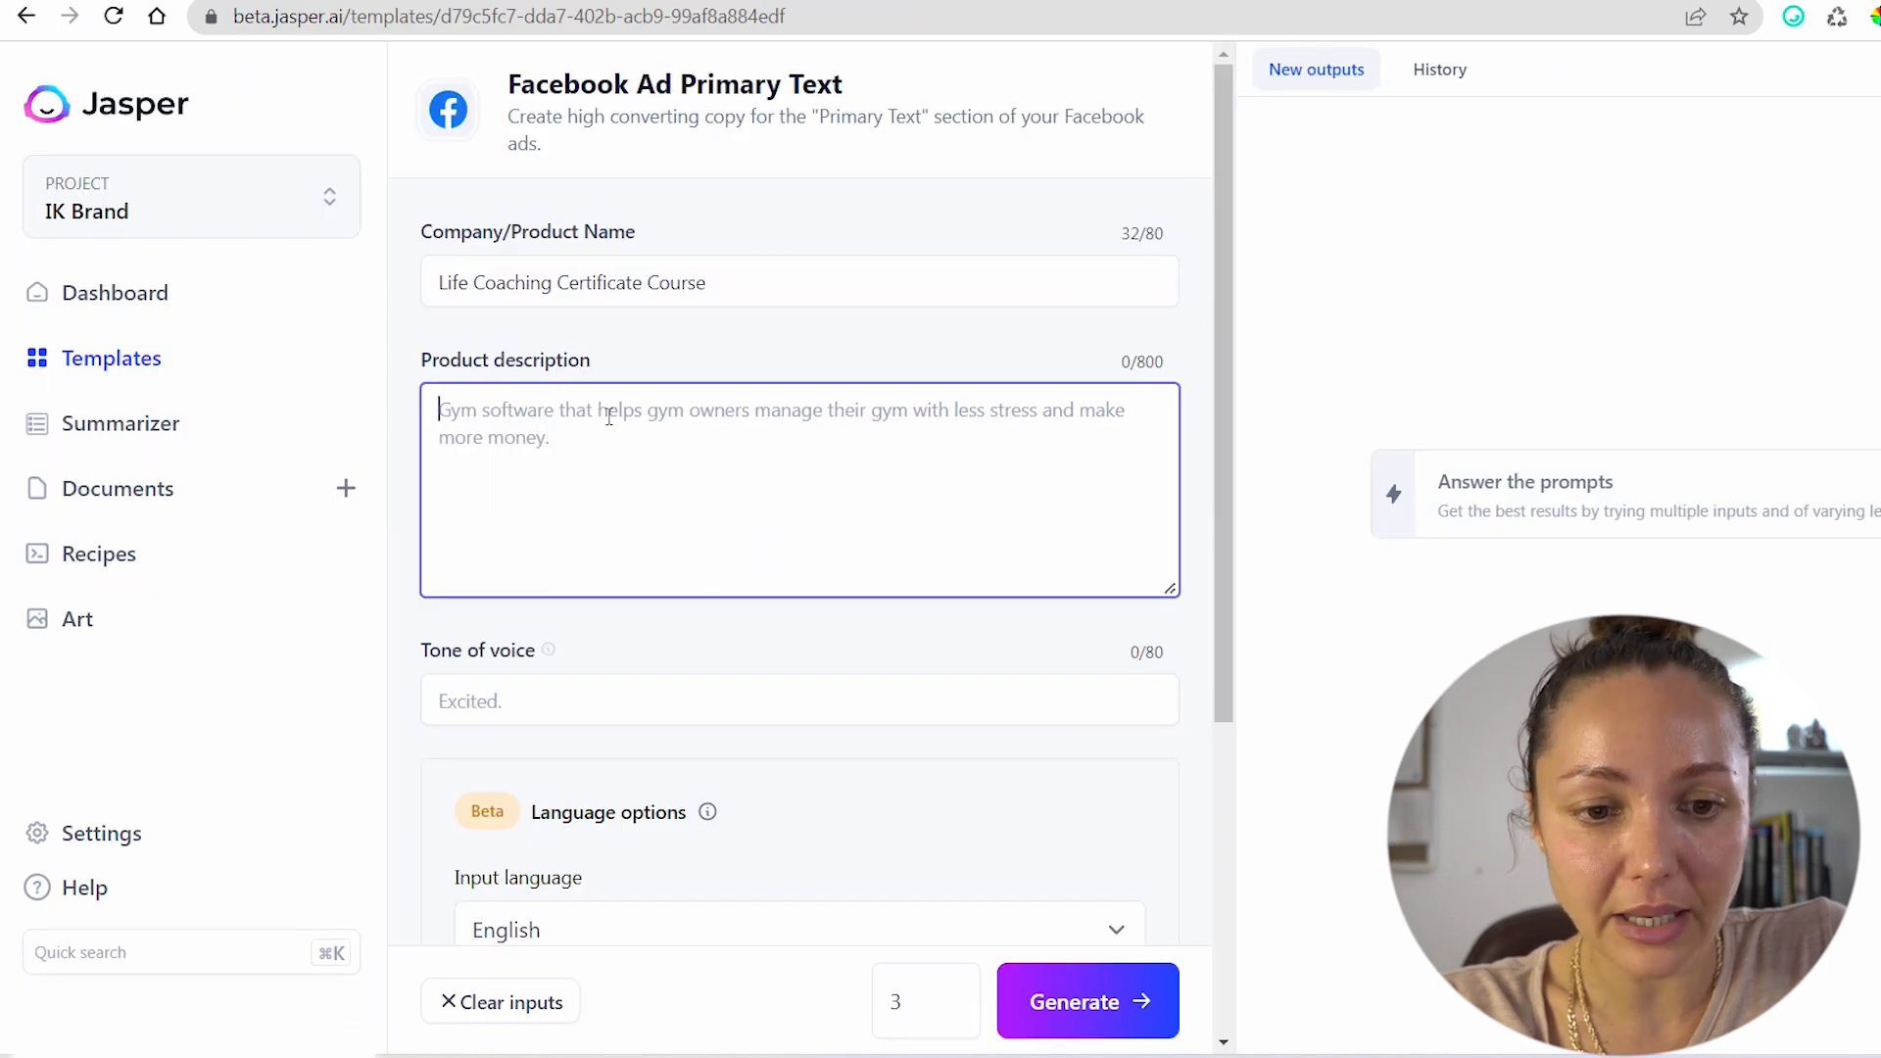
{"action": "key", "text": "ctrl+v"}
{"action": "type", "text": "."}
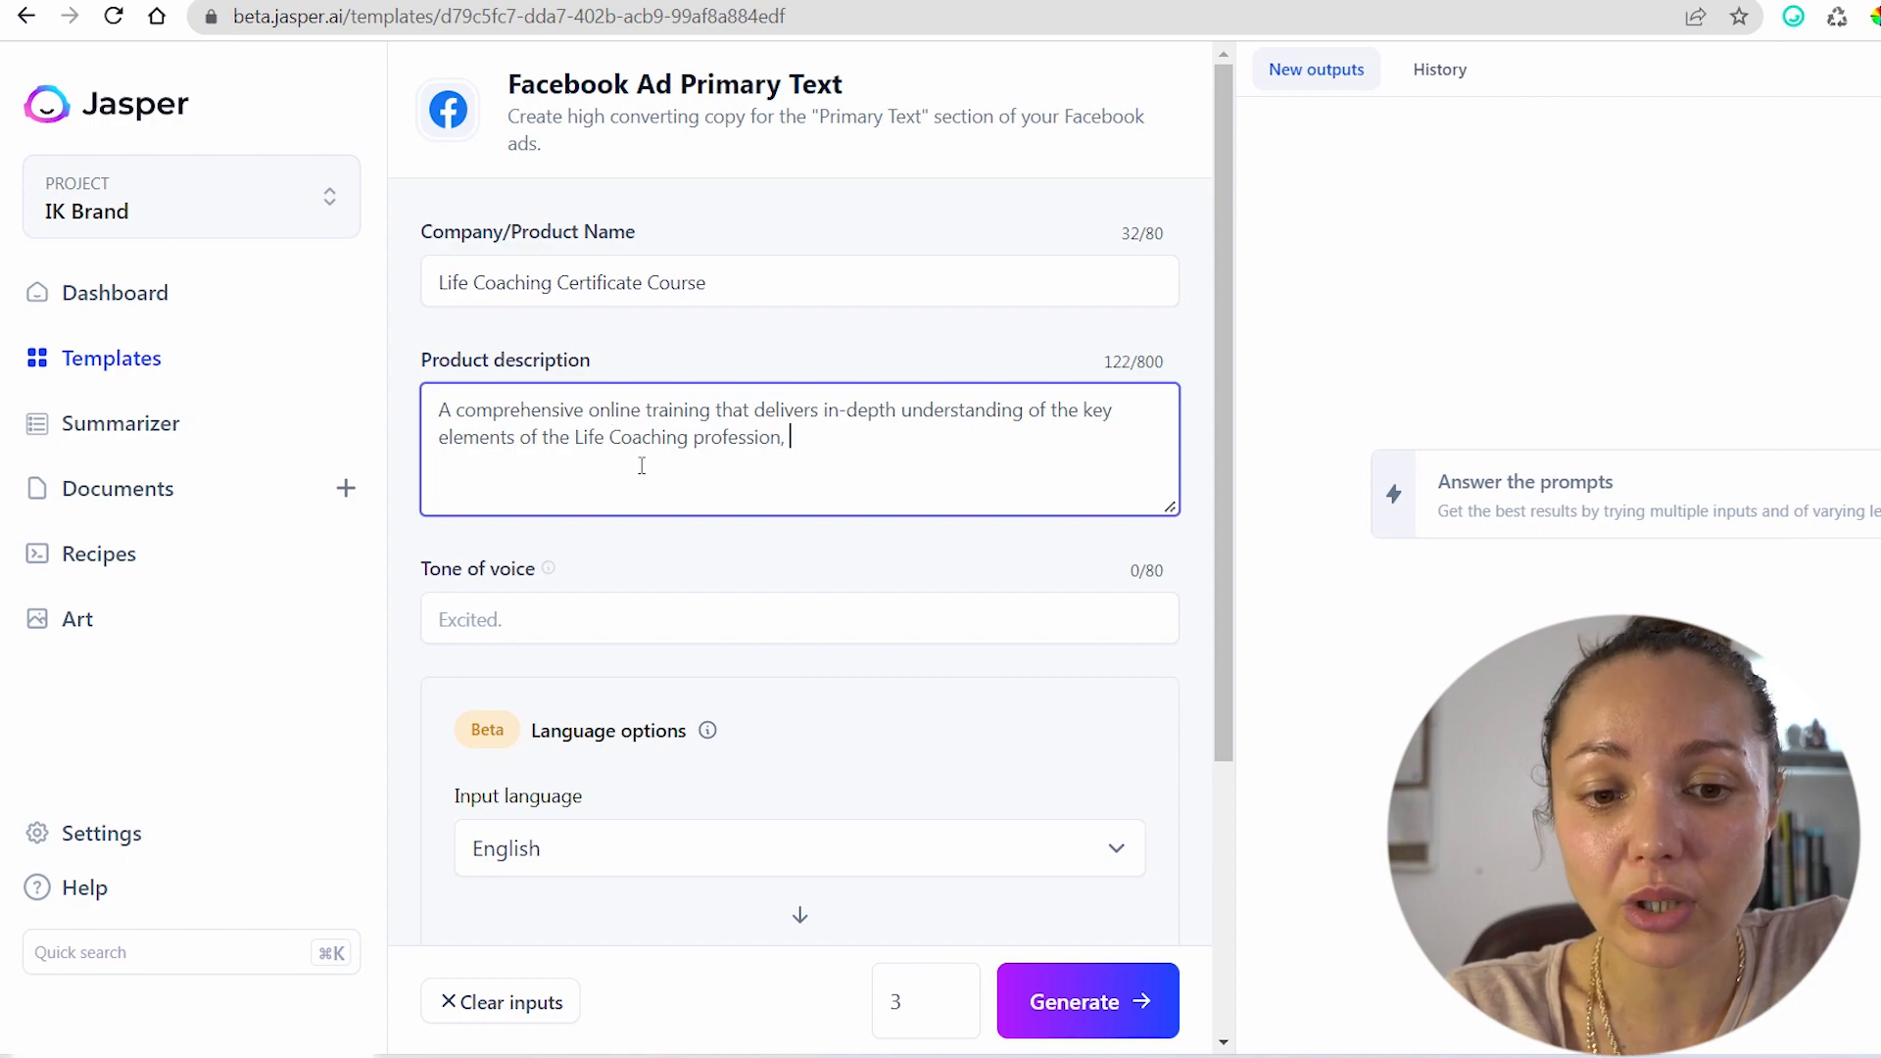
Copy "33 hours of video" from the Udemy page's course inclusions and append it to Jasper's Product description
{"action": "key", "text": "alt+Tab"}
{"action": "scroll", "coordinate": [101, 567], "scroll_direction": "down", "scroll_amount": 5}
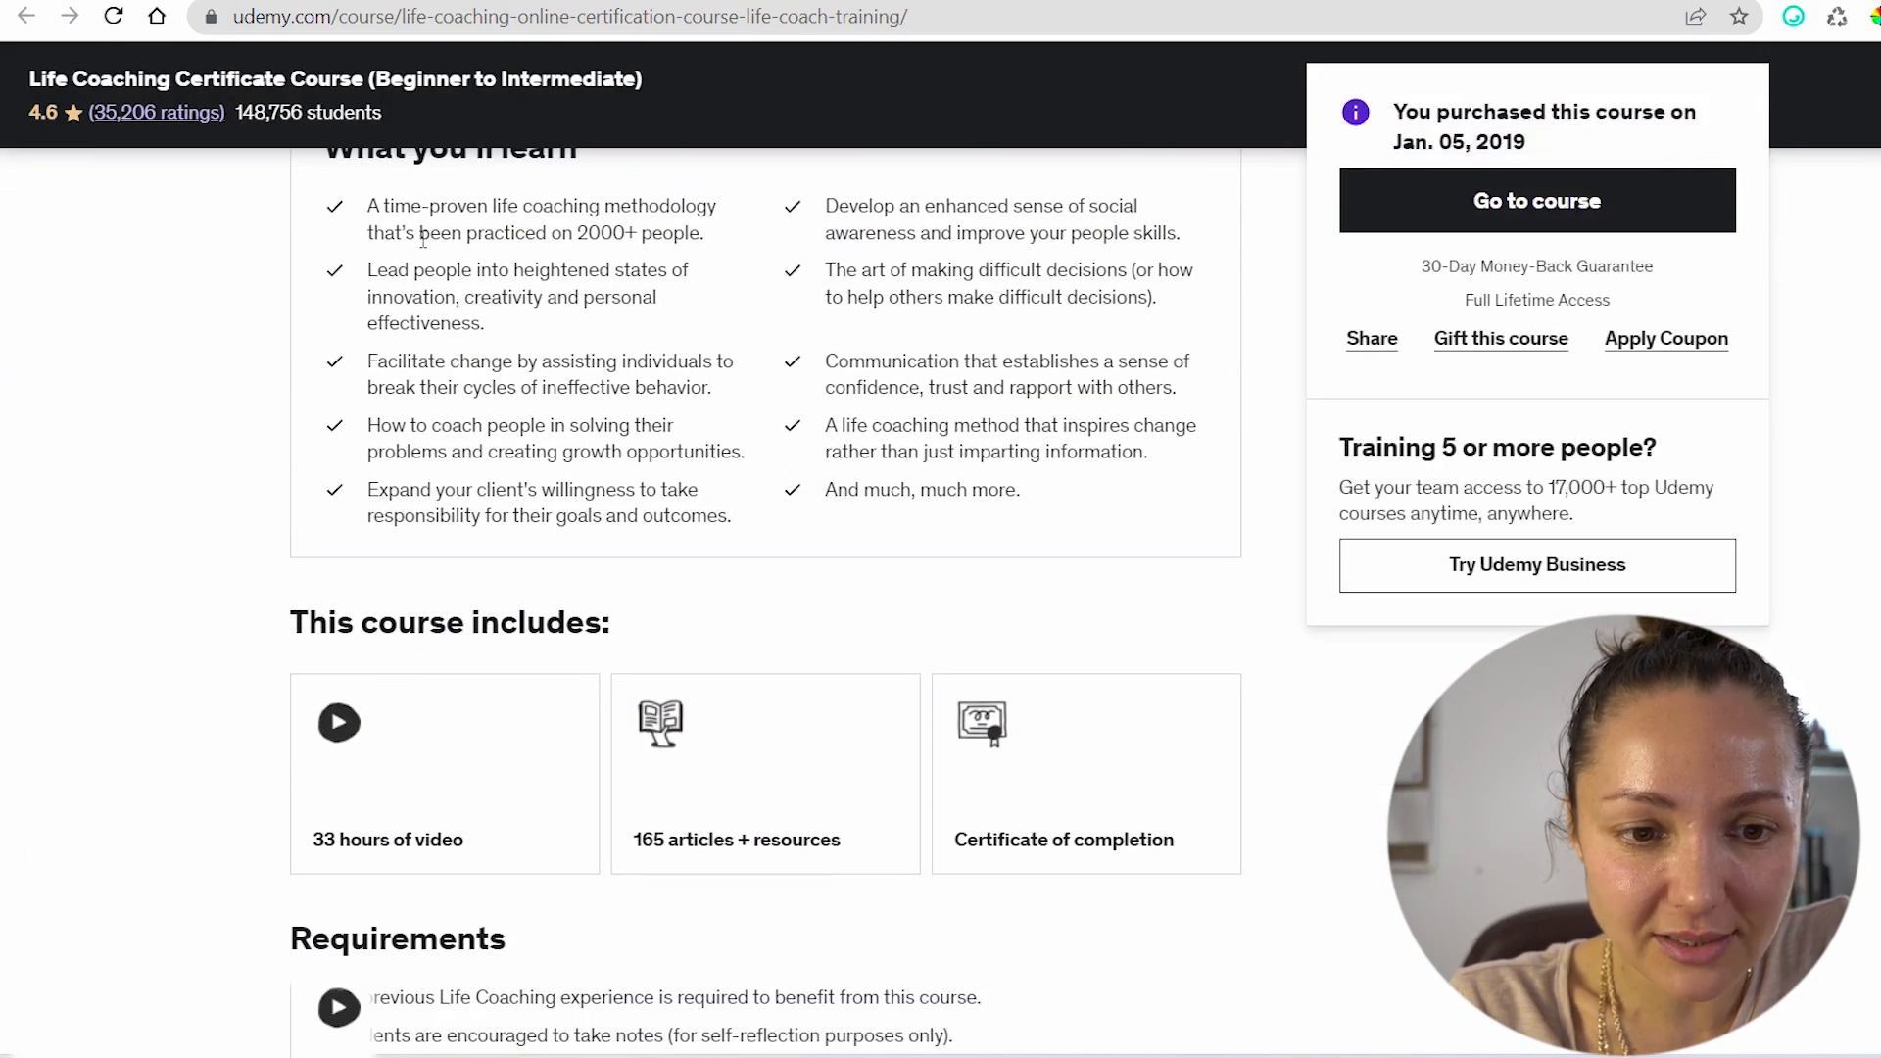
{"action": "scroll", "coordinate": [159, 513], "scroll_direction": "down", "scroll_amount": 4}
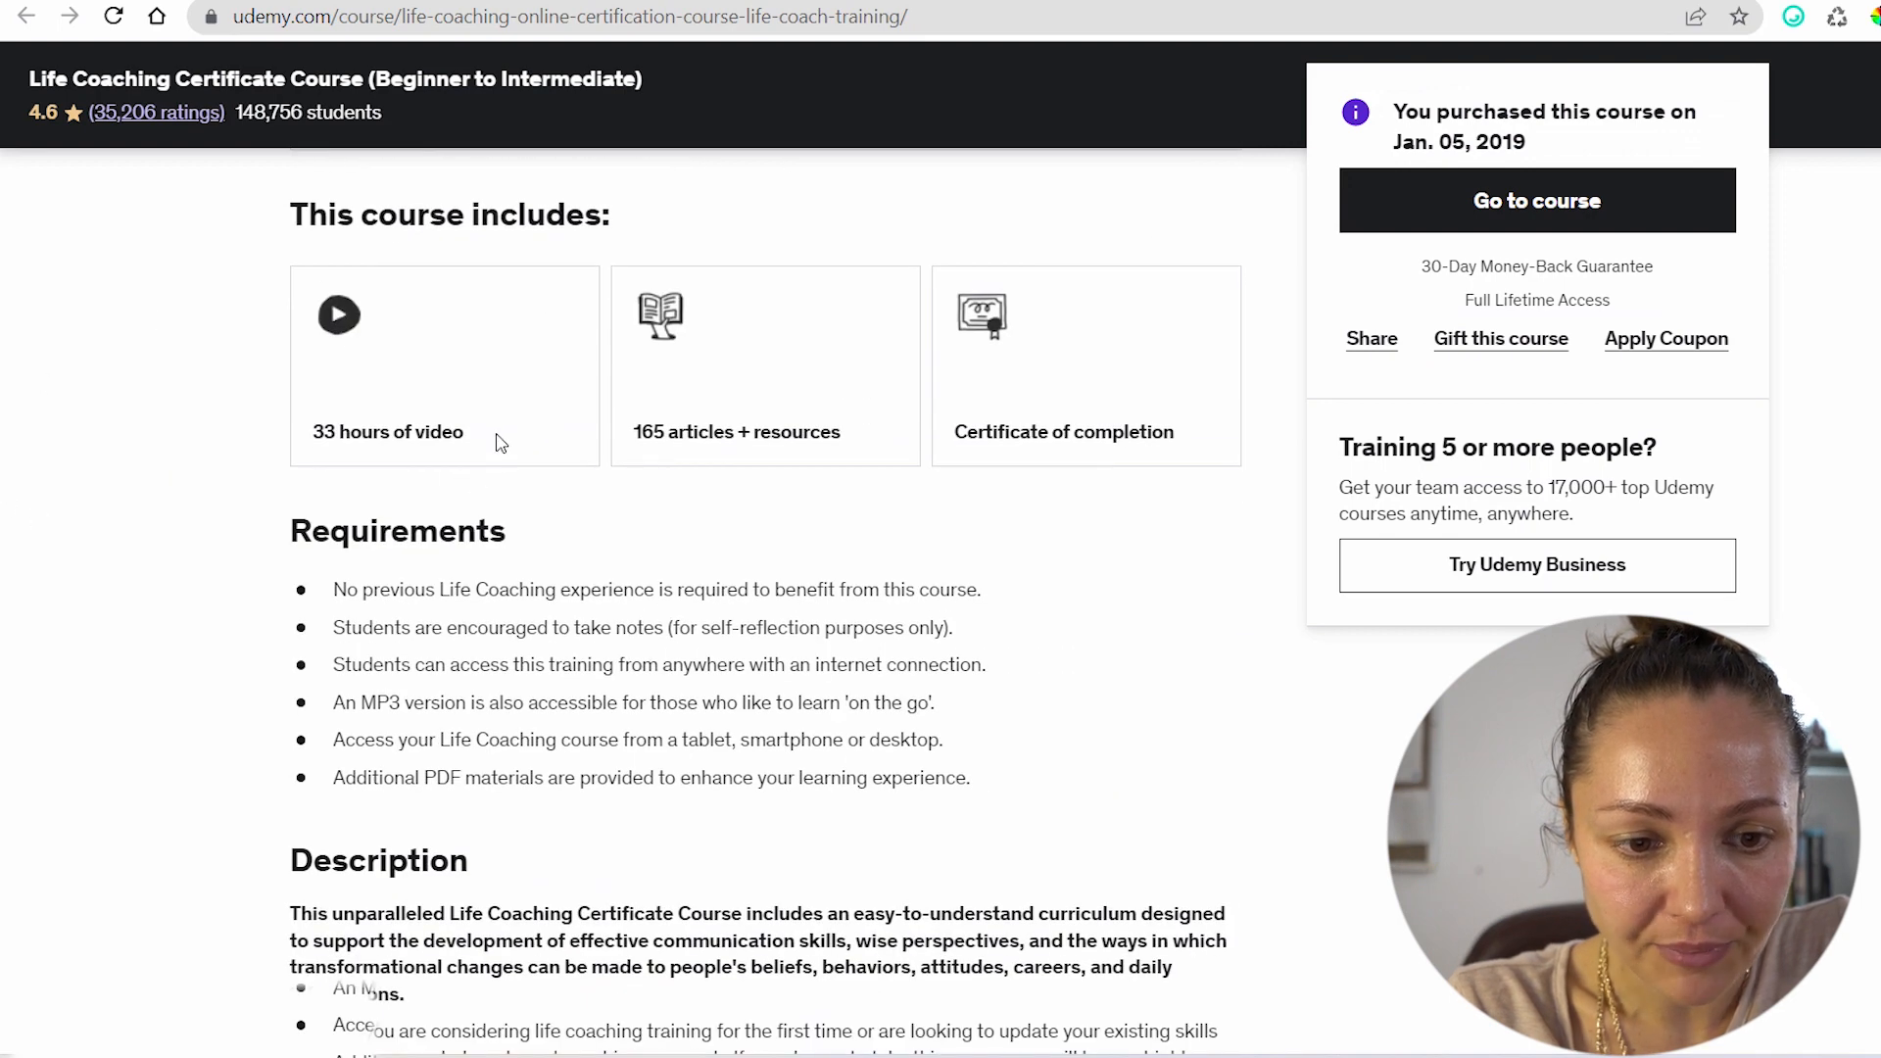
{"action": "left_click_drag", "start_coordinate": [497, 439], "coordinate": [310, 433]}
{"action": "key", "text": "ctrl+c"}
{"action": "key", "text": "ctrl+Tab"}
{"action": "key", "text": "ctrl+v"}
Copy "Certificate of completion" from the Udemy course inclusions and append it, after a comma, to Jasper's Product description
{"action": "key", "text": "ctrl+shift+Tab"}
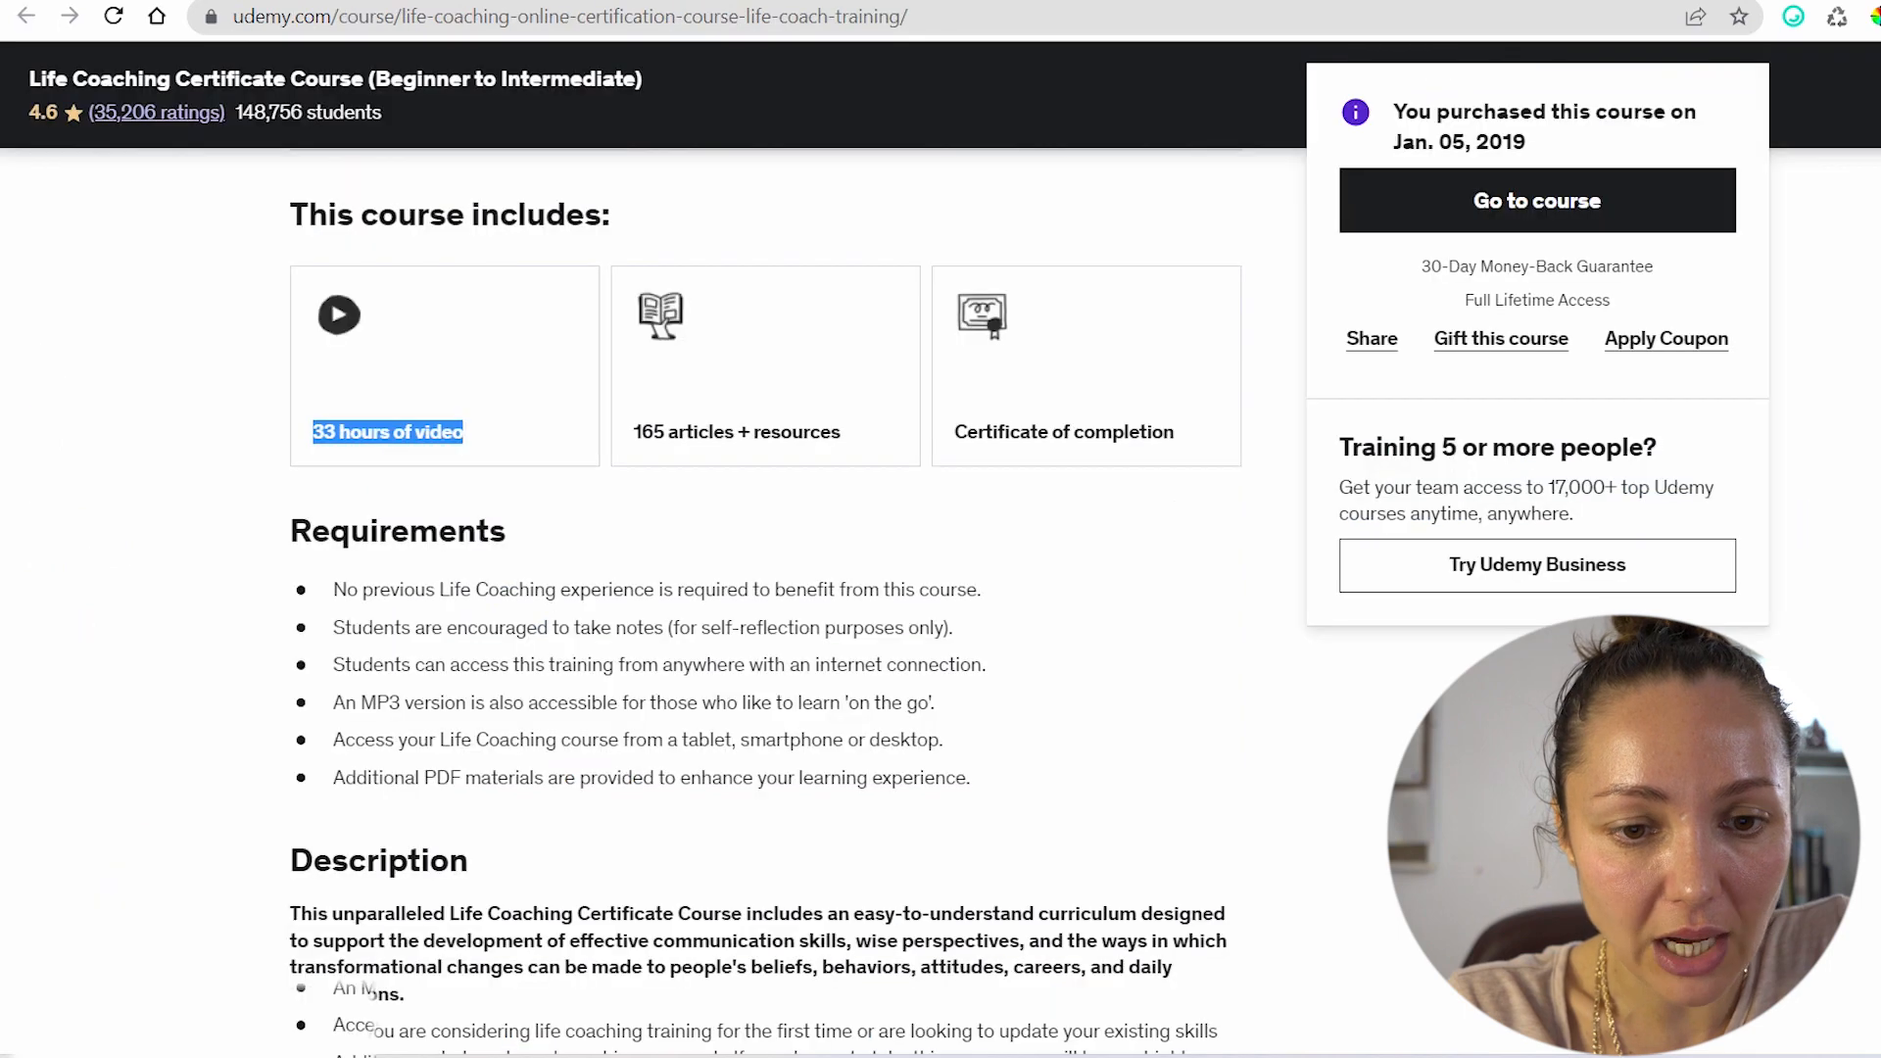
{"action": "left_click", "coordinate": [1207, 446]}
{"action": "left_click_drag", "start_coordinate": [1207, 446], "coordinate": [950, 452]}
{"action": "key", "text": "ctrl+c"}
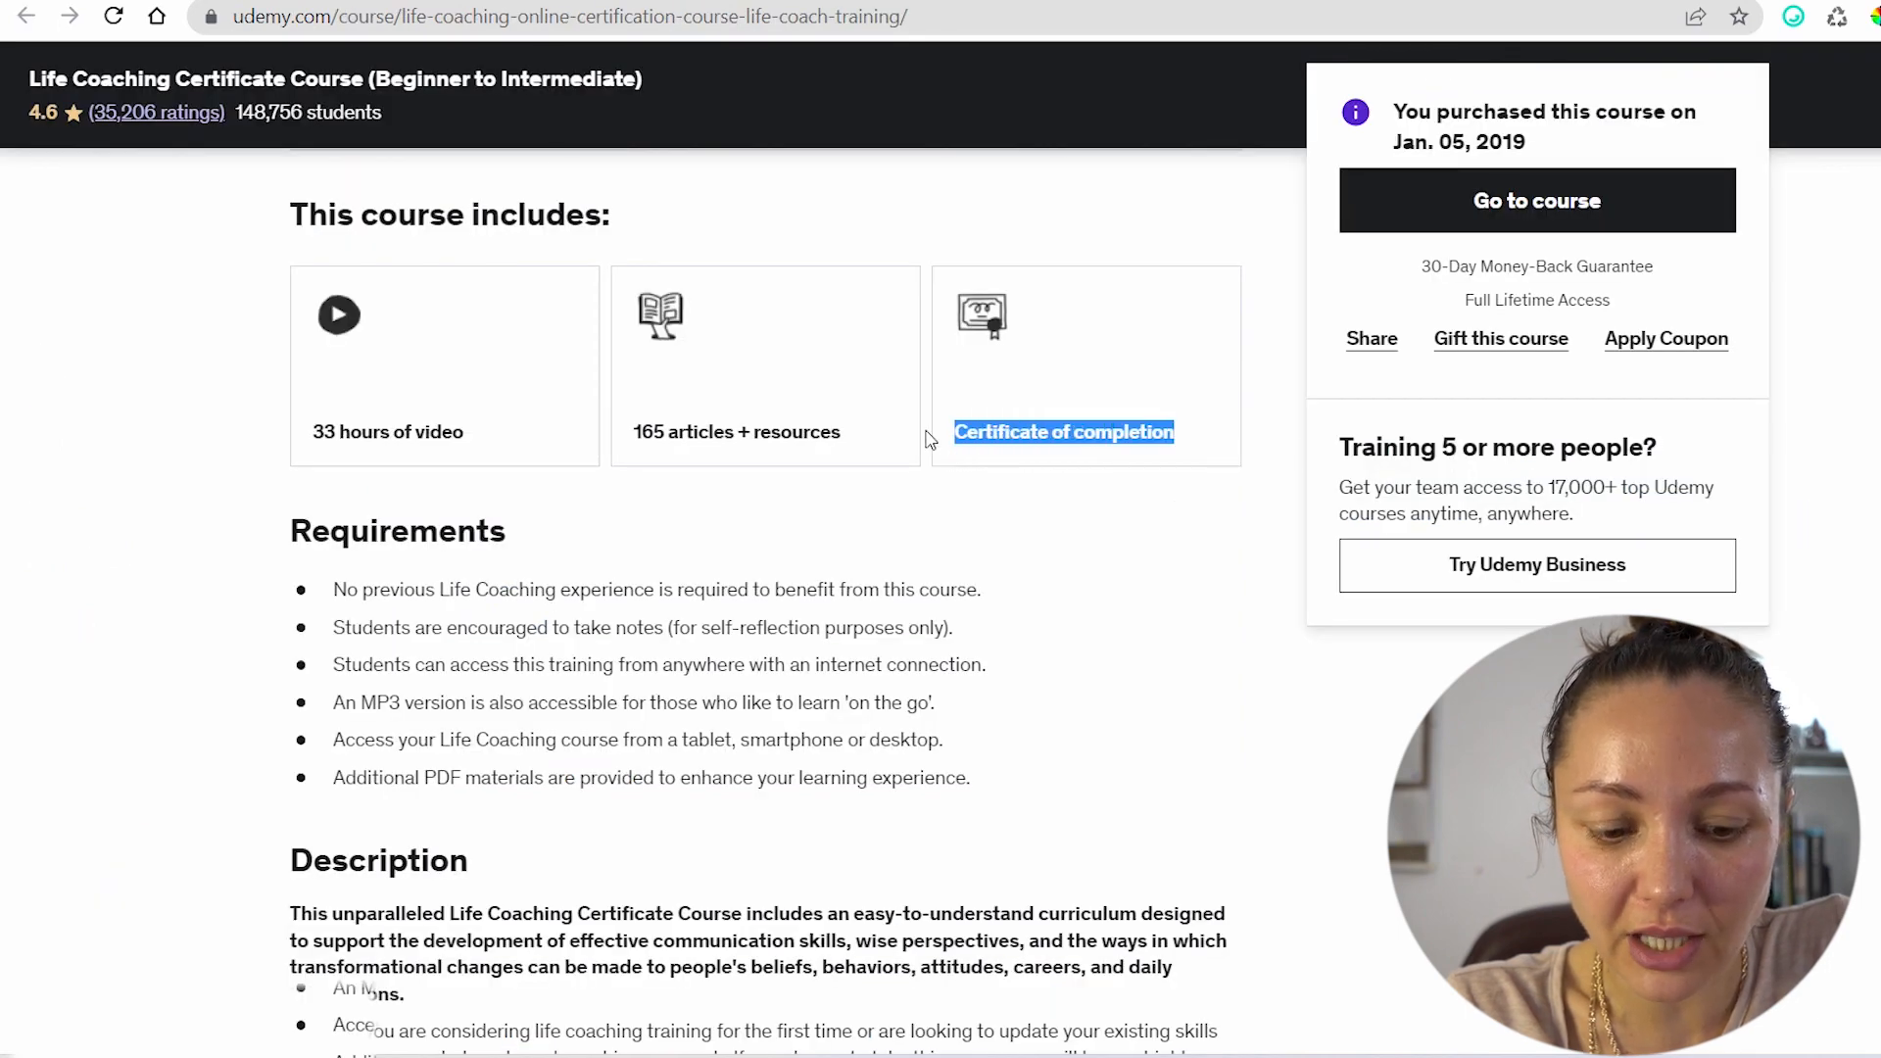
{"action": "key", "text": "ctrl+Tab"}
{"action": "type", "text": ","}
{"action": "key", "text": "ctrl+v"}
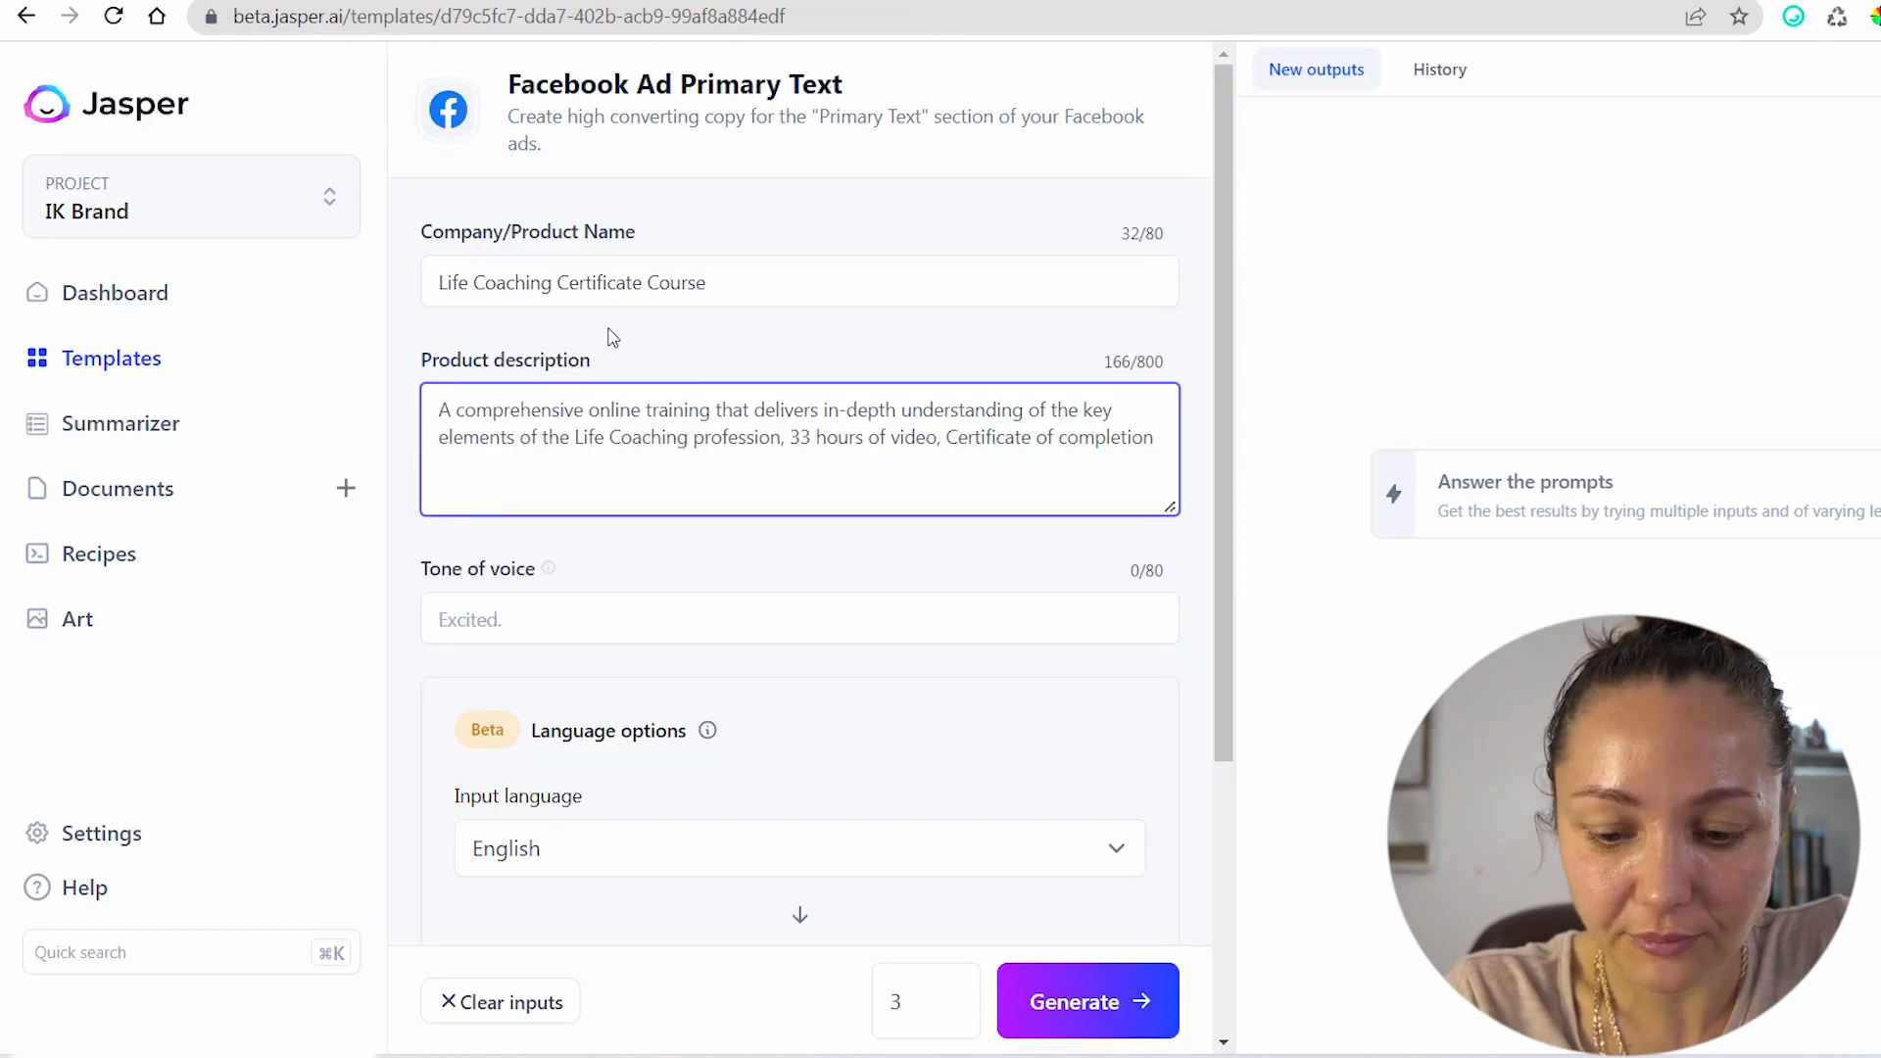
Append the bold opening paragraph of the Udemy course's Description section to Jasper's Product description, separated by a comma
{"action": "key", "text": "ctrl+shift+Tab"}
{"action": "scroll", "coordinate": [212, 598], "scroll_direction": "down", "scroll_amount": 4}
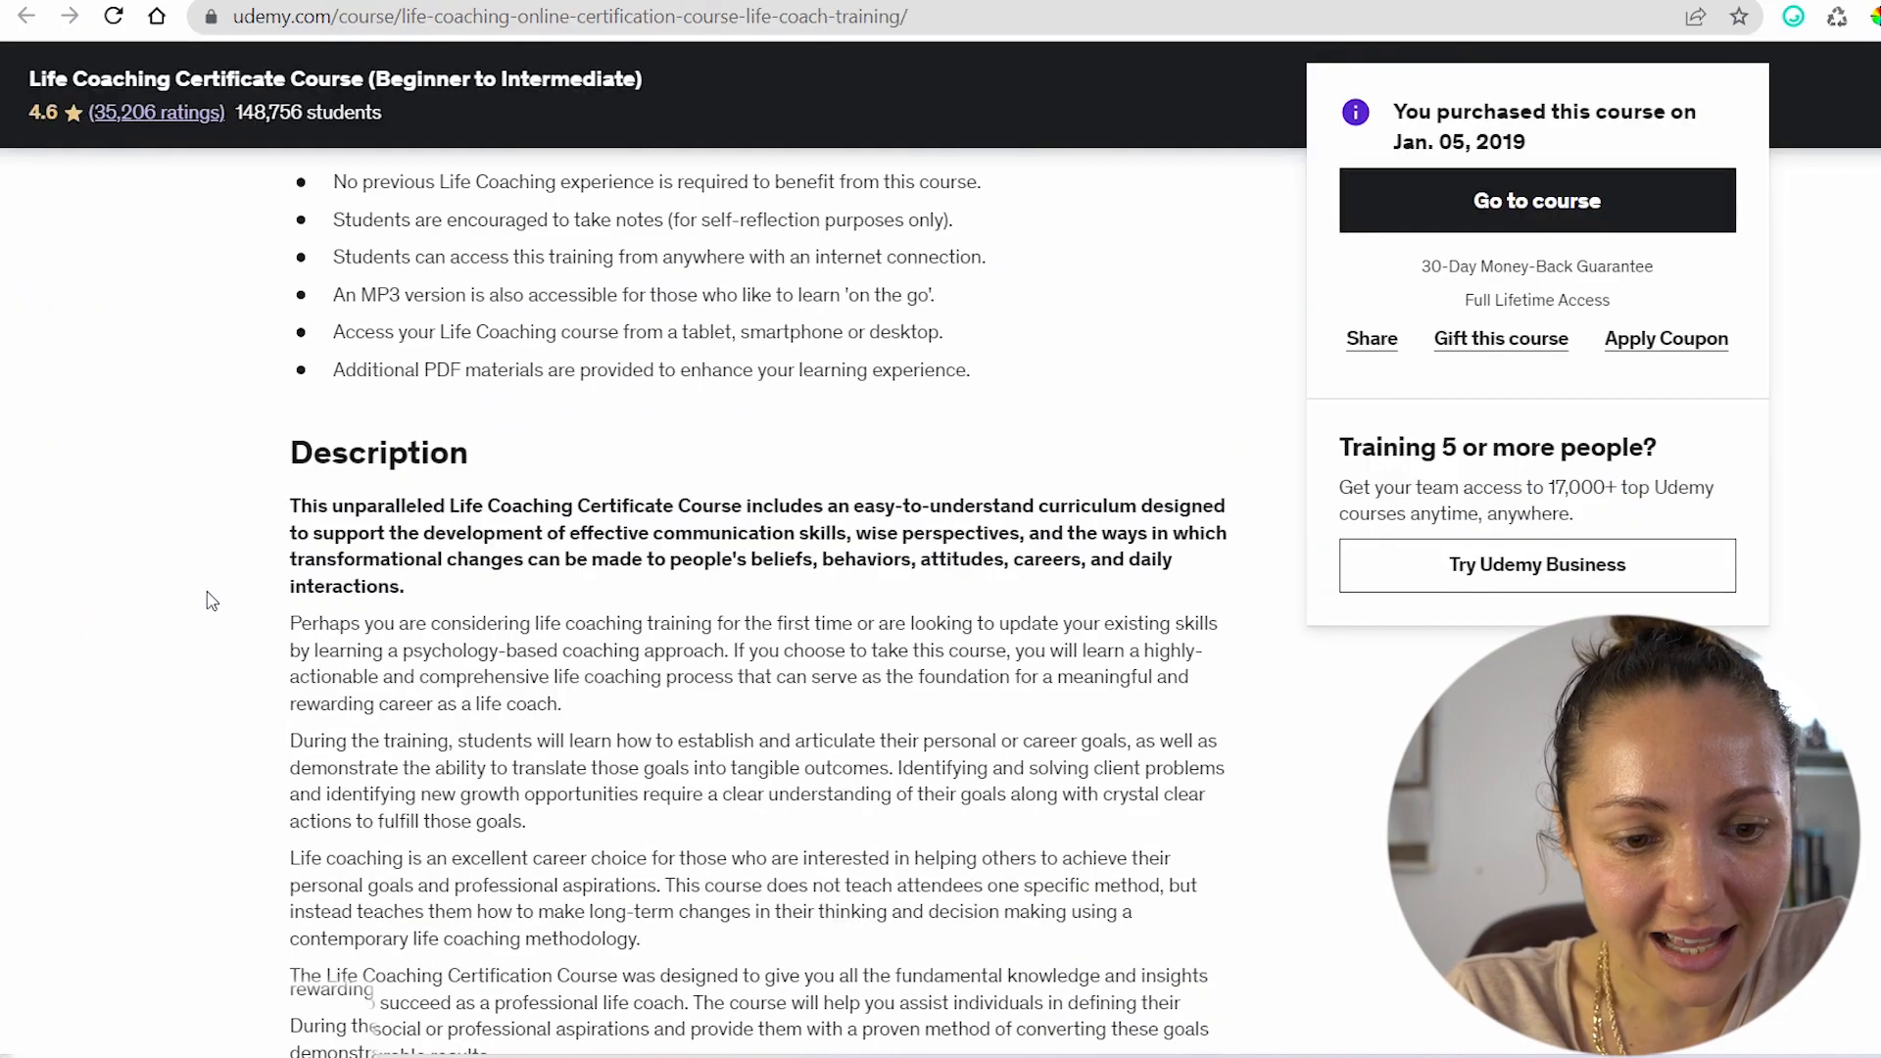
{"action": "scroll", "coordinate": [212, 597], "scroll_direction": "down", "scroll_amount": 3}
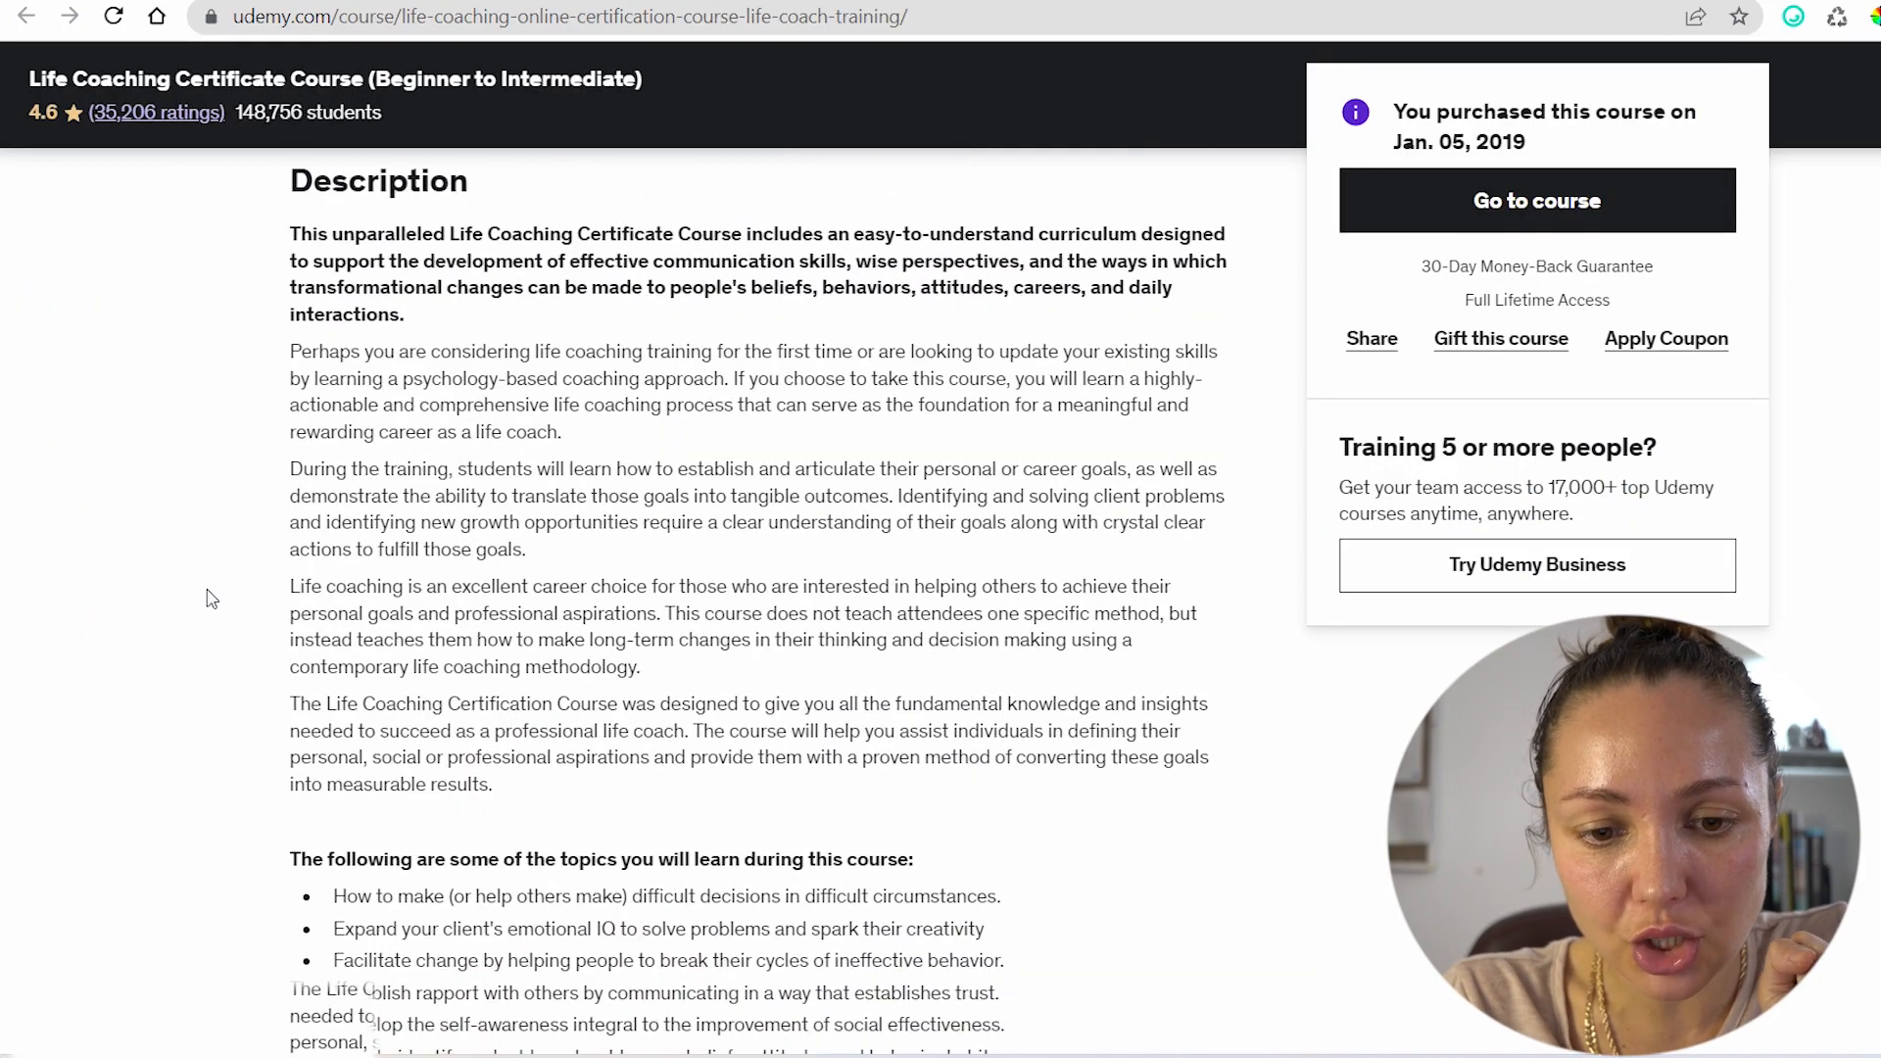
{"action": "scroll", "coordinate": [212, 599], "scroll_direction": "down", "scroll_amount": 2}
{"action": "scroll", "coordinate": [212, 598], "scroll_direction": "up", "scroll_amount": 5}
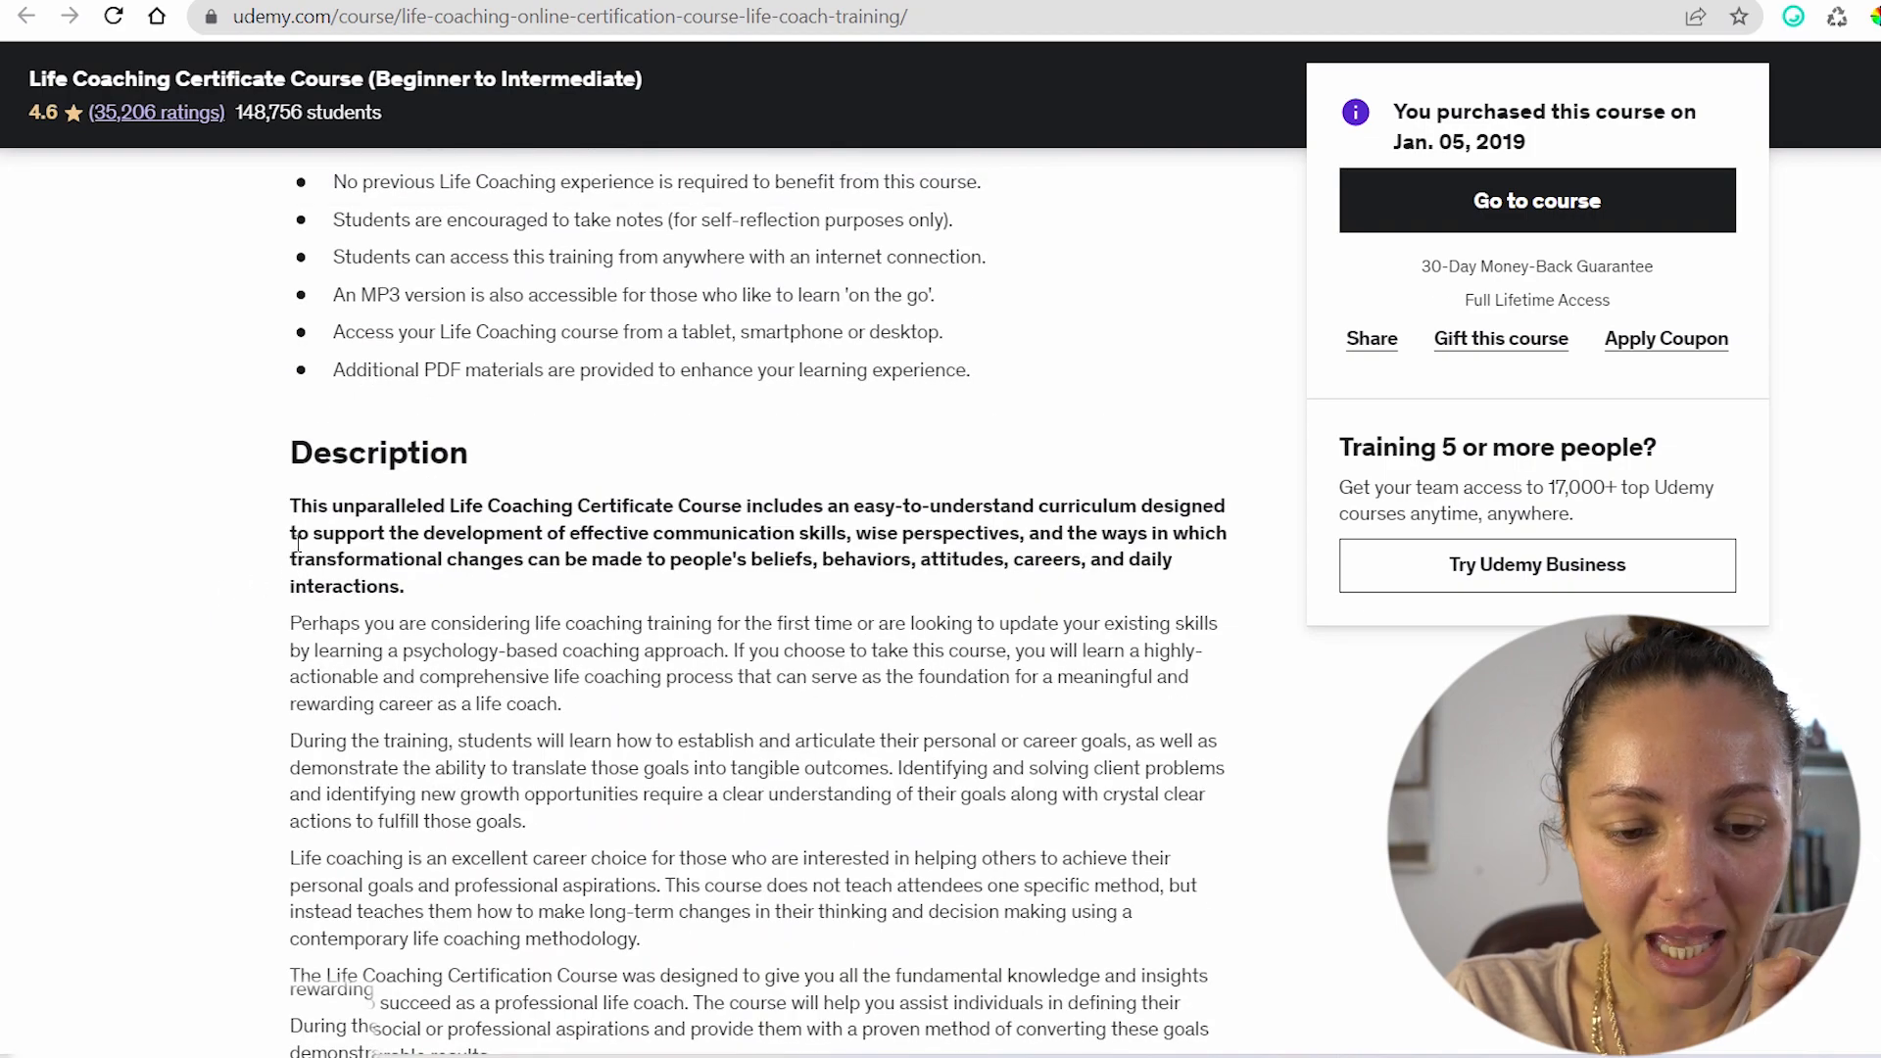
{"action": "scroll", "coordinate": [293, 573], "scroll_direction": "down", "scroll_amount": 7}
{"action": "scroll", "coordinate": [313, 576], "scroll_direction": "up", "scroll_amount": 6}
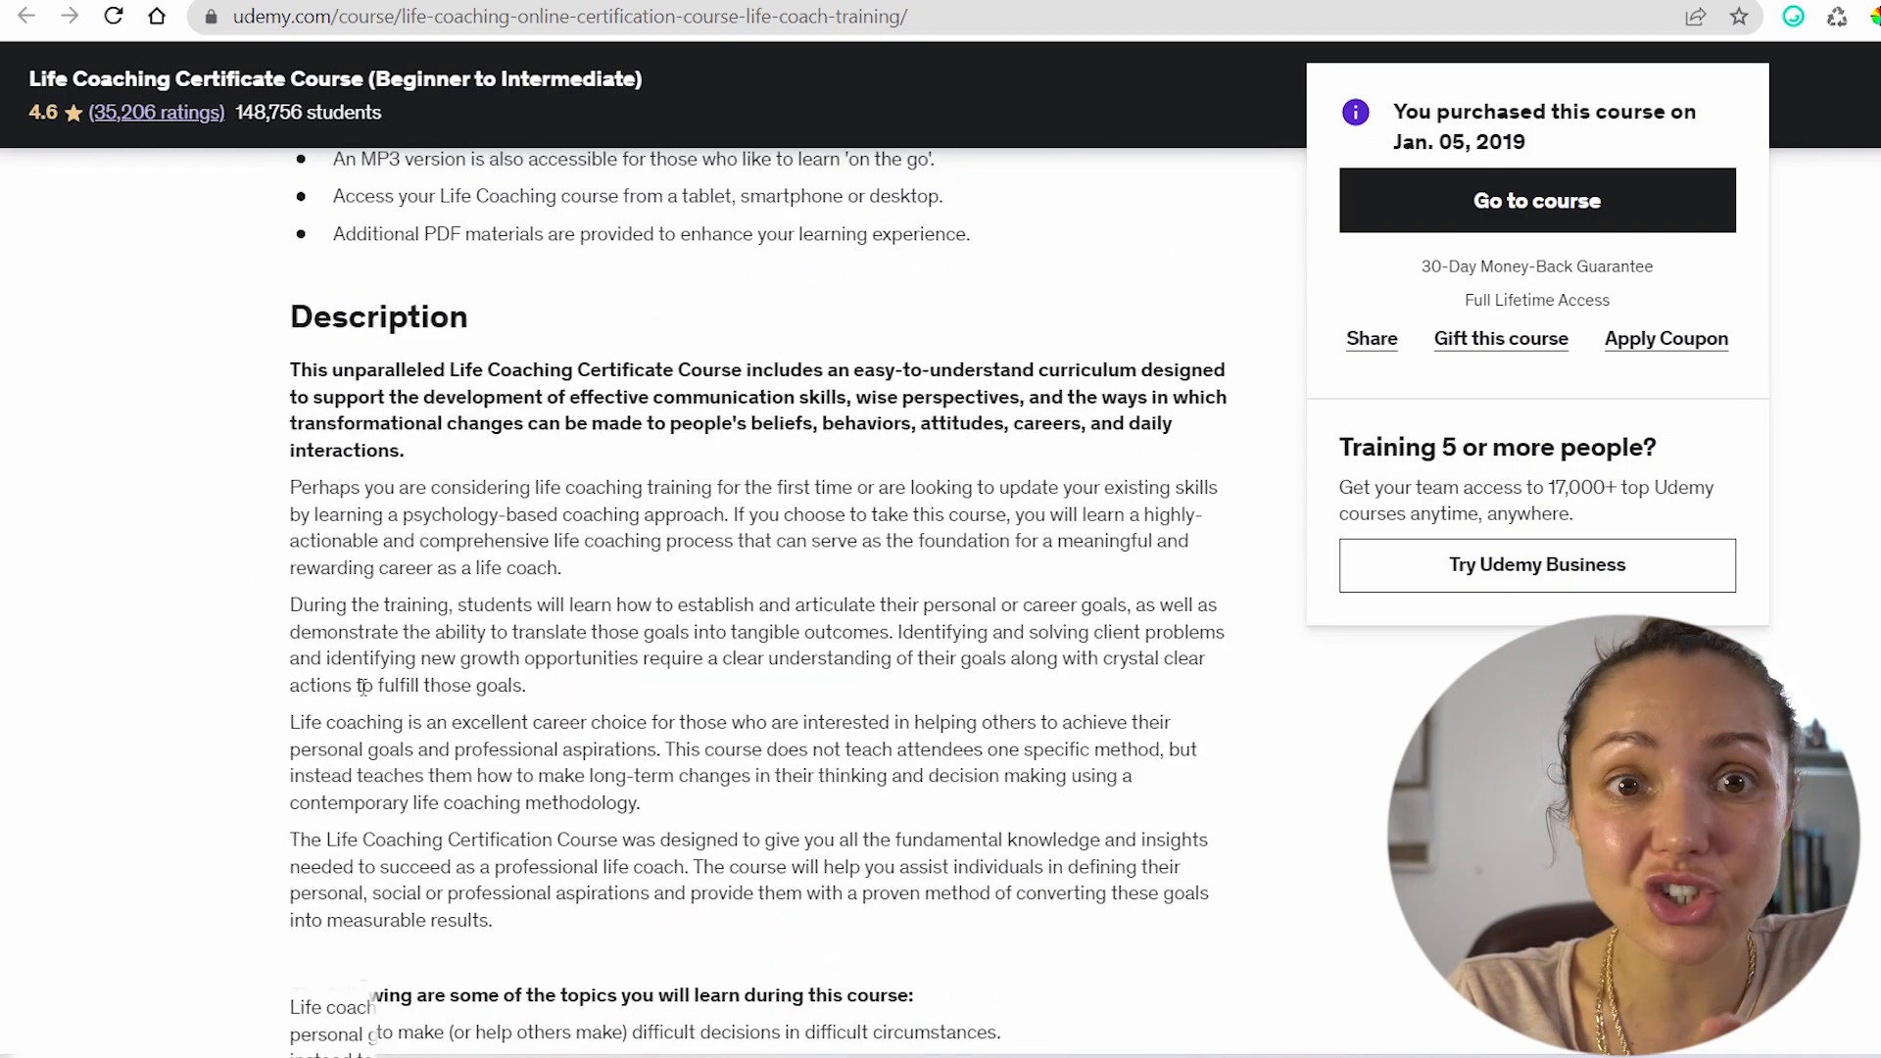
{"action": "left_click_drag", "start_coordinate": [295, 366], "coordinate": [963, 884]}
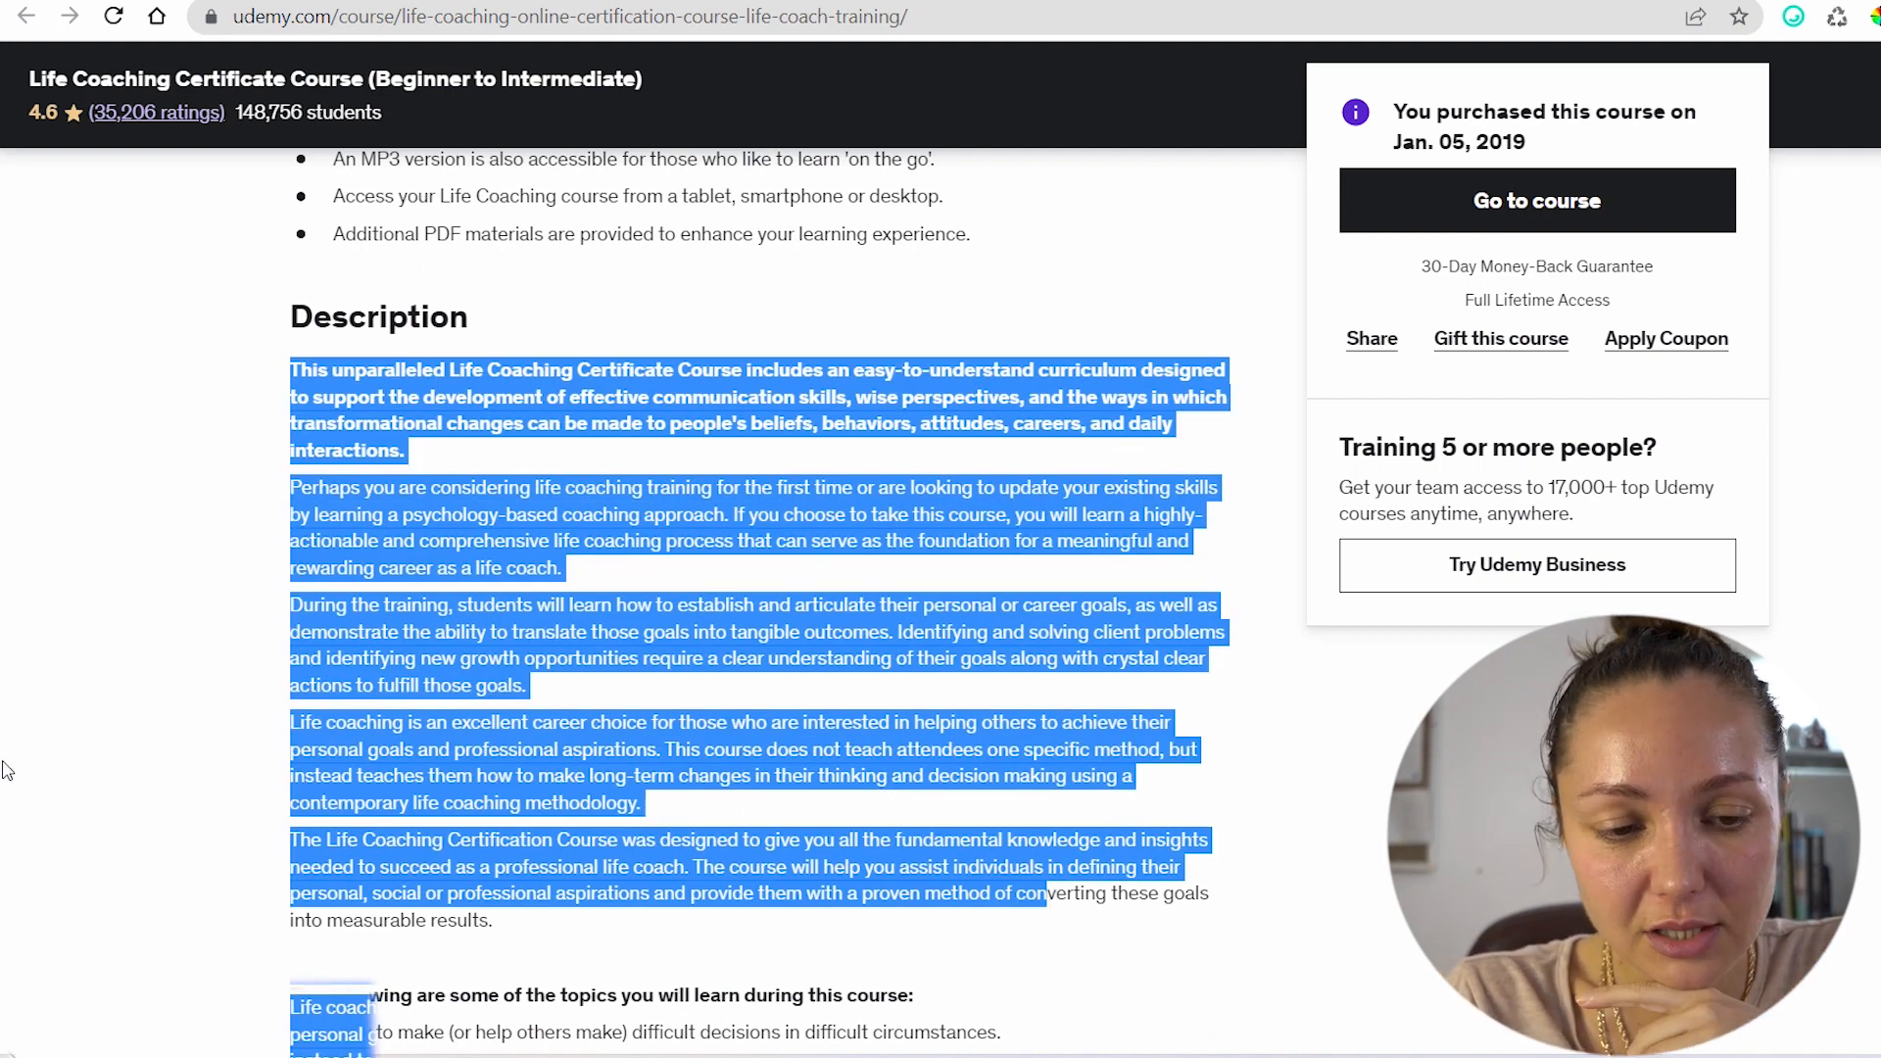
{"action": "left_click", "coordinate": [200, 427]}
{"action": "left_click_drag", "start_coordinate": [289, 372], "coordinate": [461, 452]}
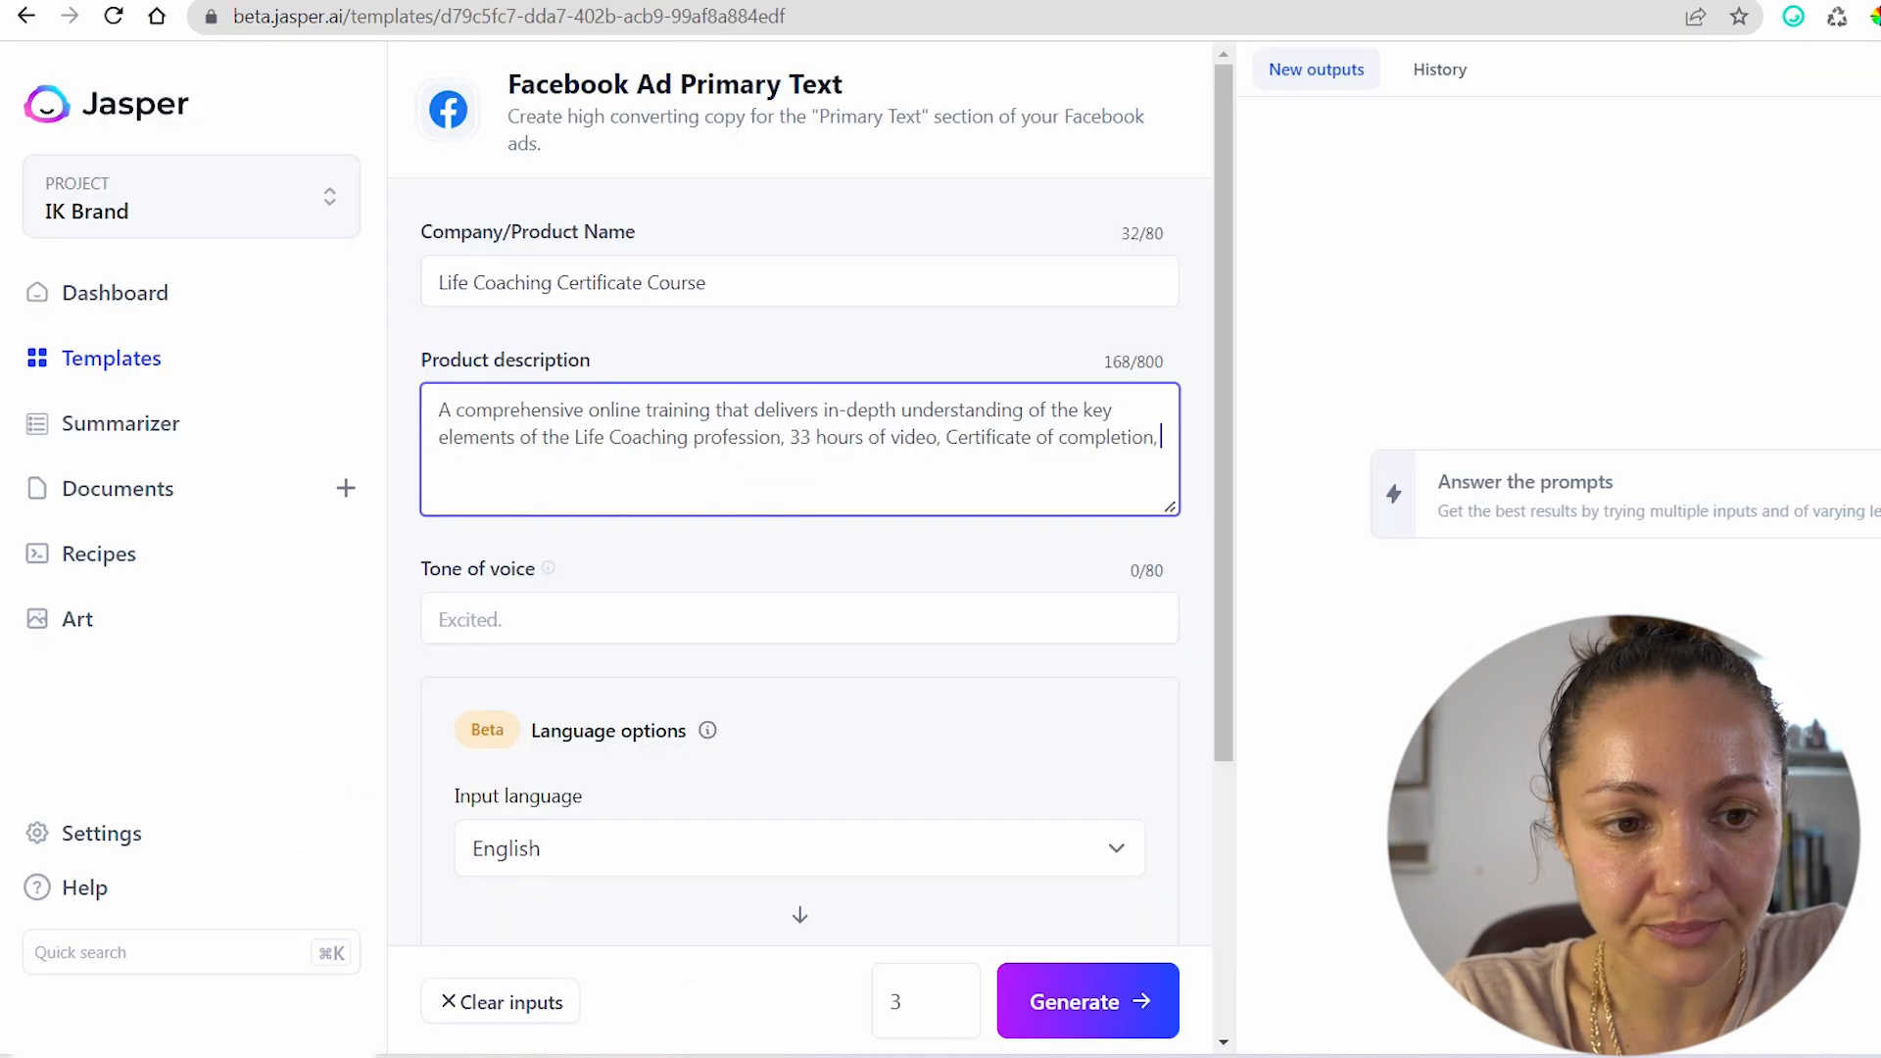
{"action": "type", "text": "This unparalleled Life Coaching Certificate Course includes an easy-to-understand curriculum designed to support the development of effective communication skills, wise perspectives, and the ways in which transformational changes can be made to people's beliefs, behaviors, attitudes, careers, and daily interactions."}
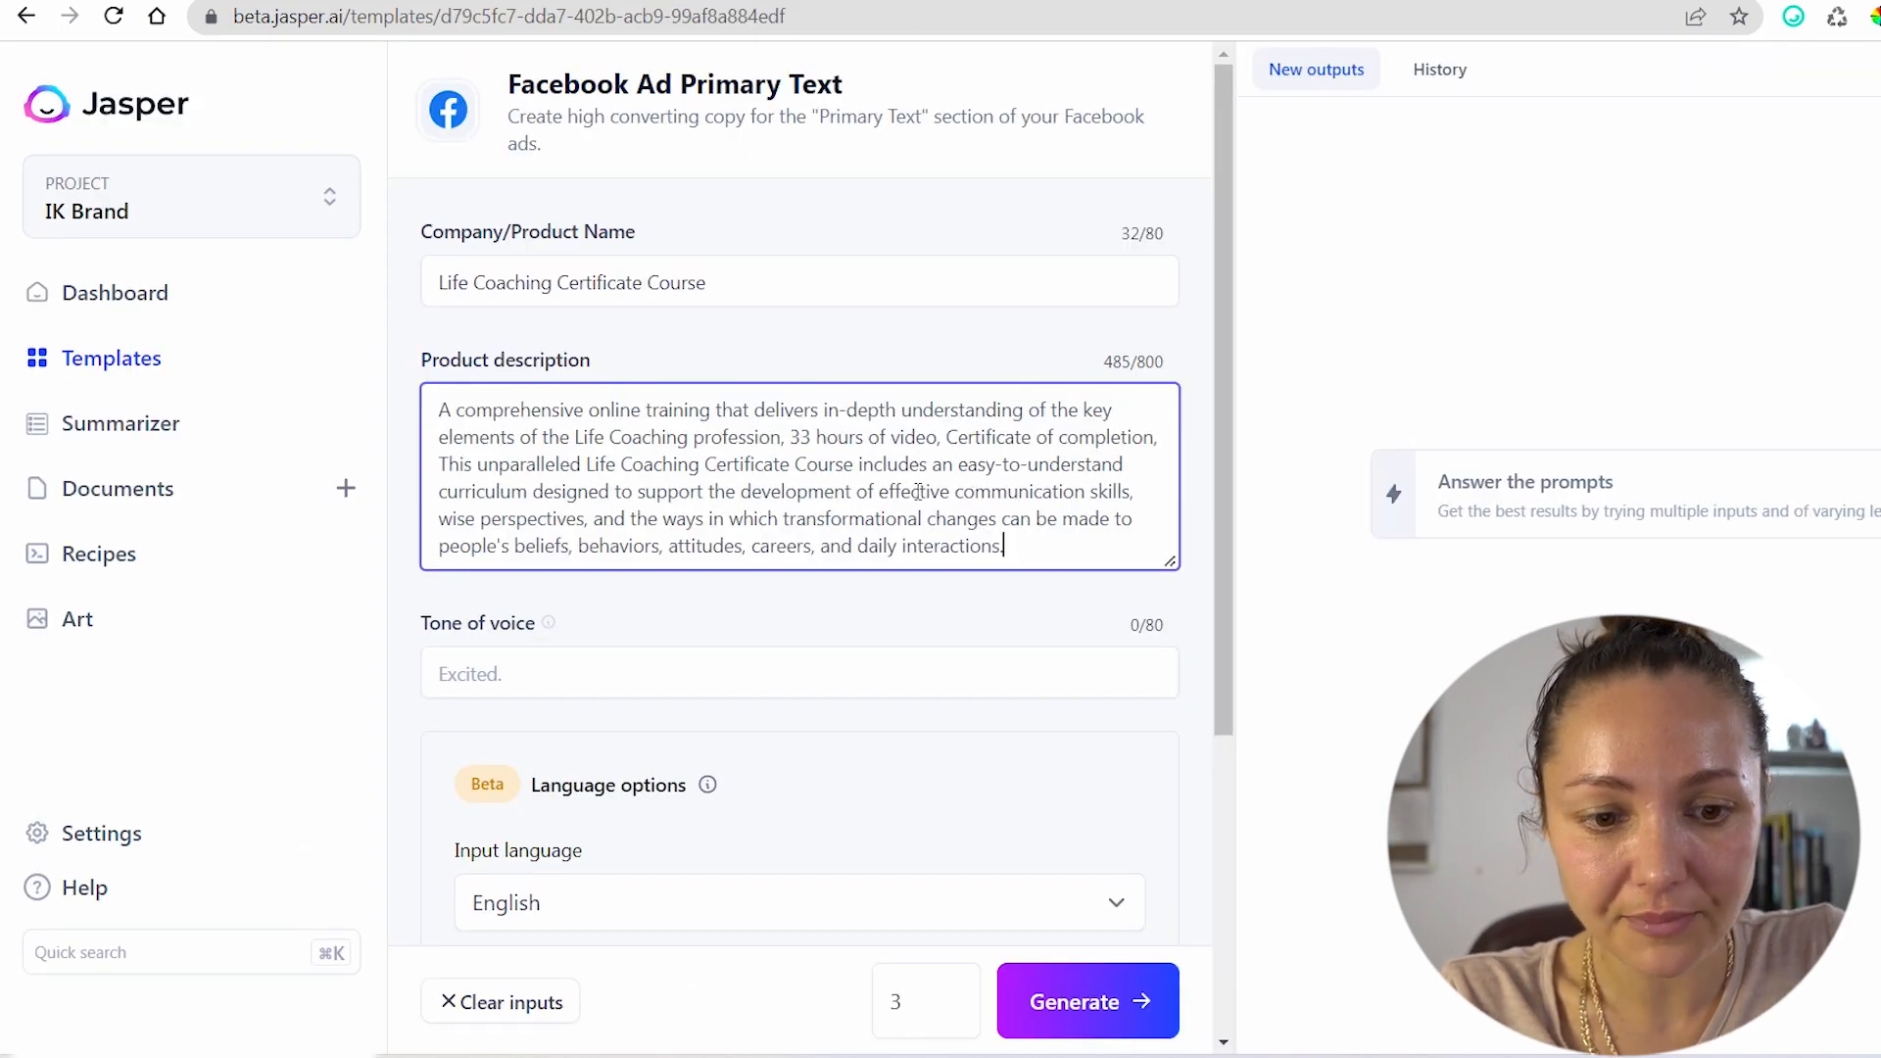
Set the tone of voice to "excited"
{"action": "scroll", "coordinate": [666, 475], "scroll_direction": "down", "scroll_amount": 3}
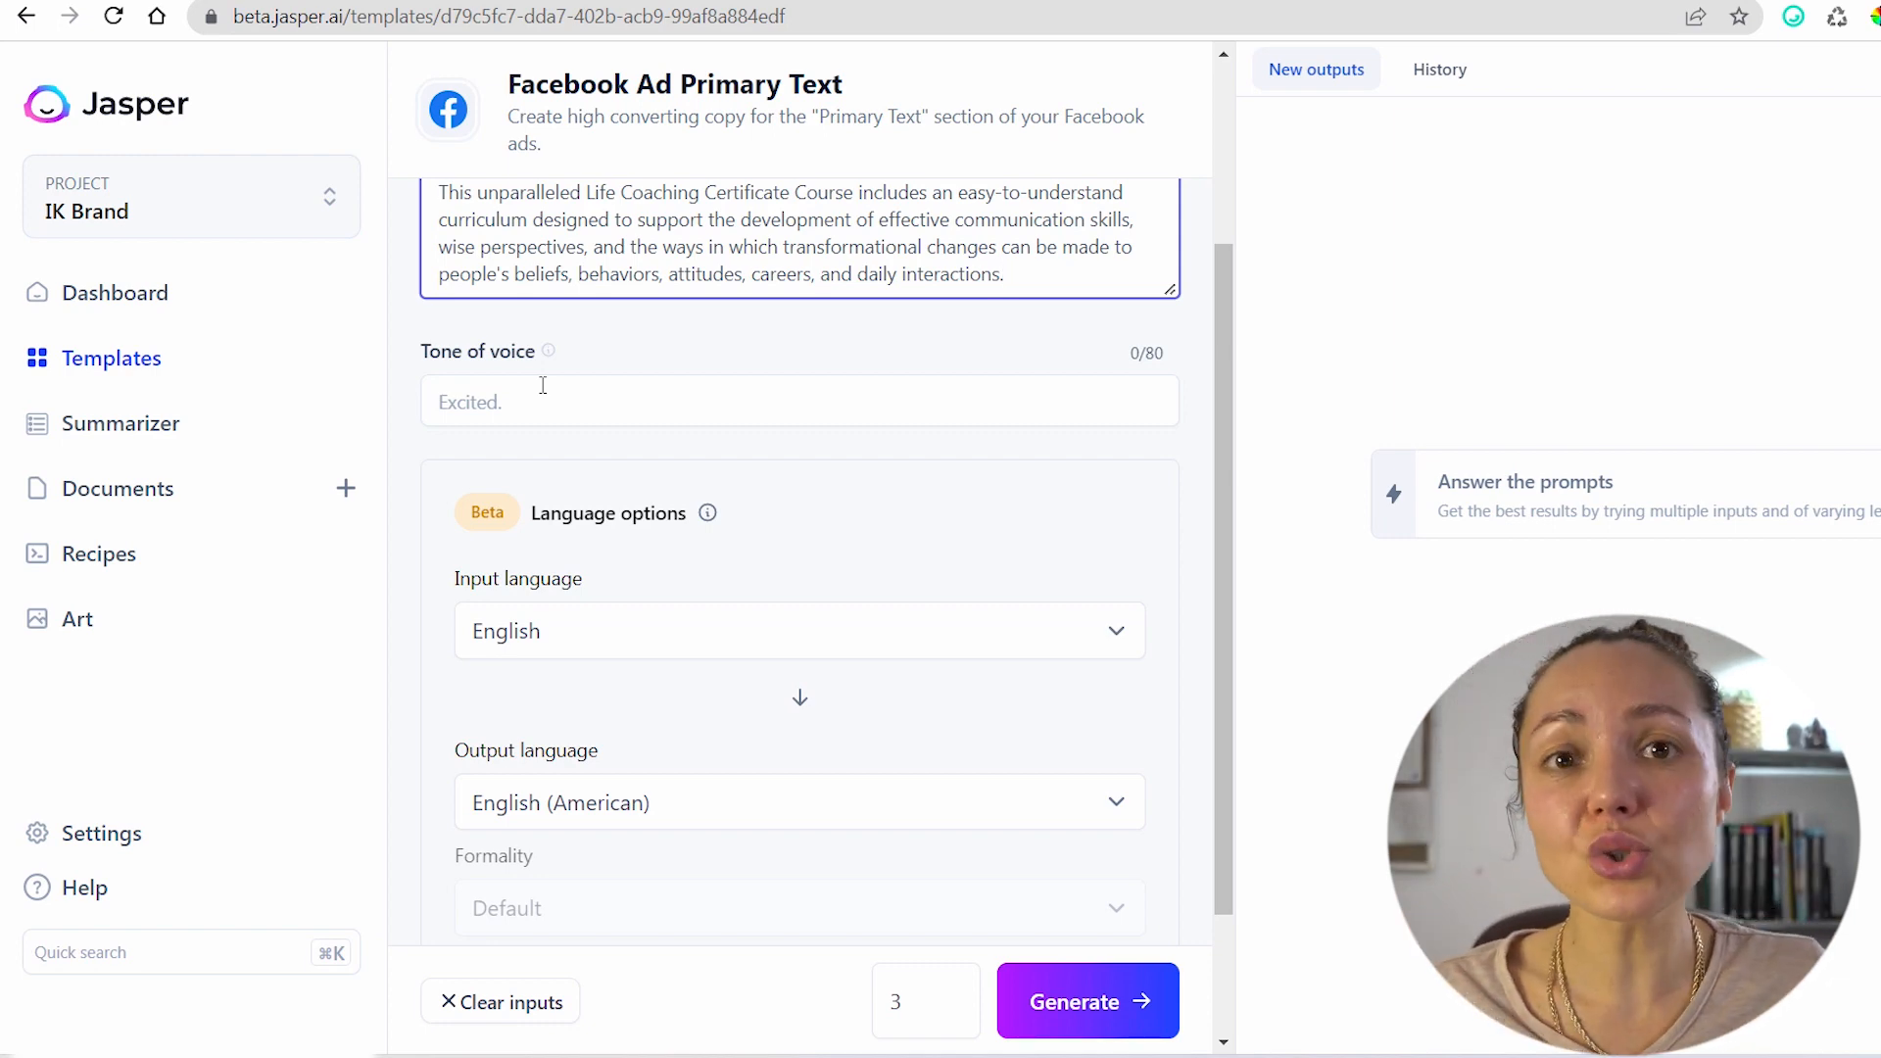
{"action": "left_click", "coordinate": [502, 421]}
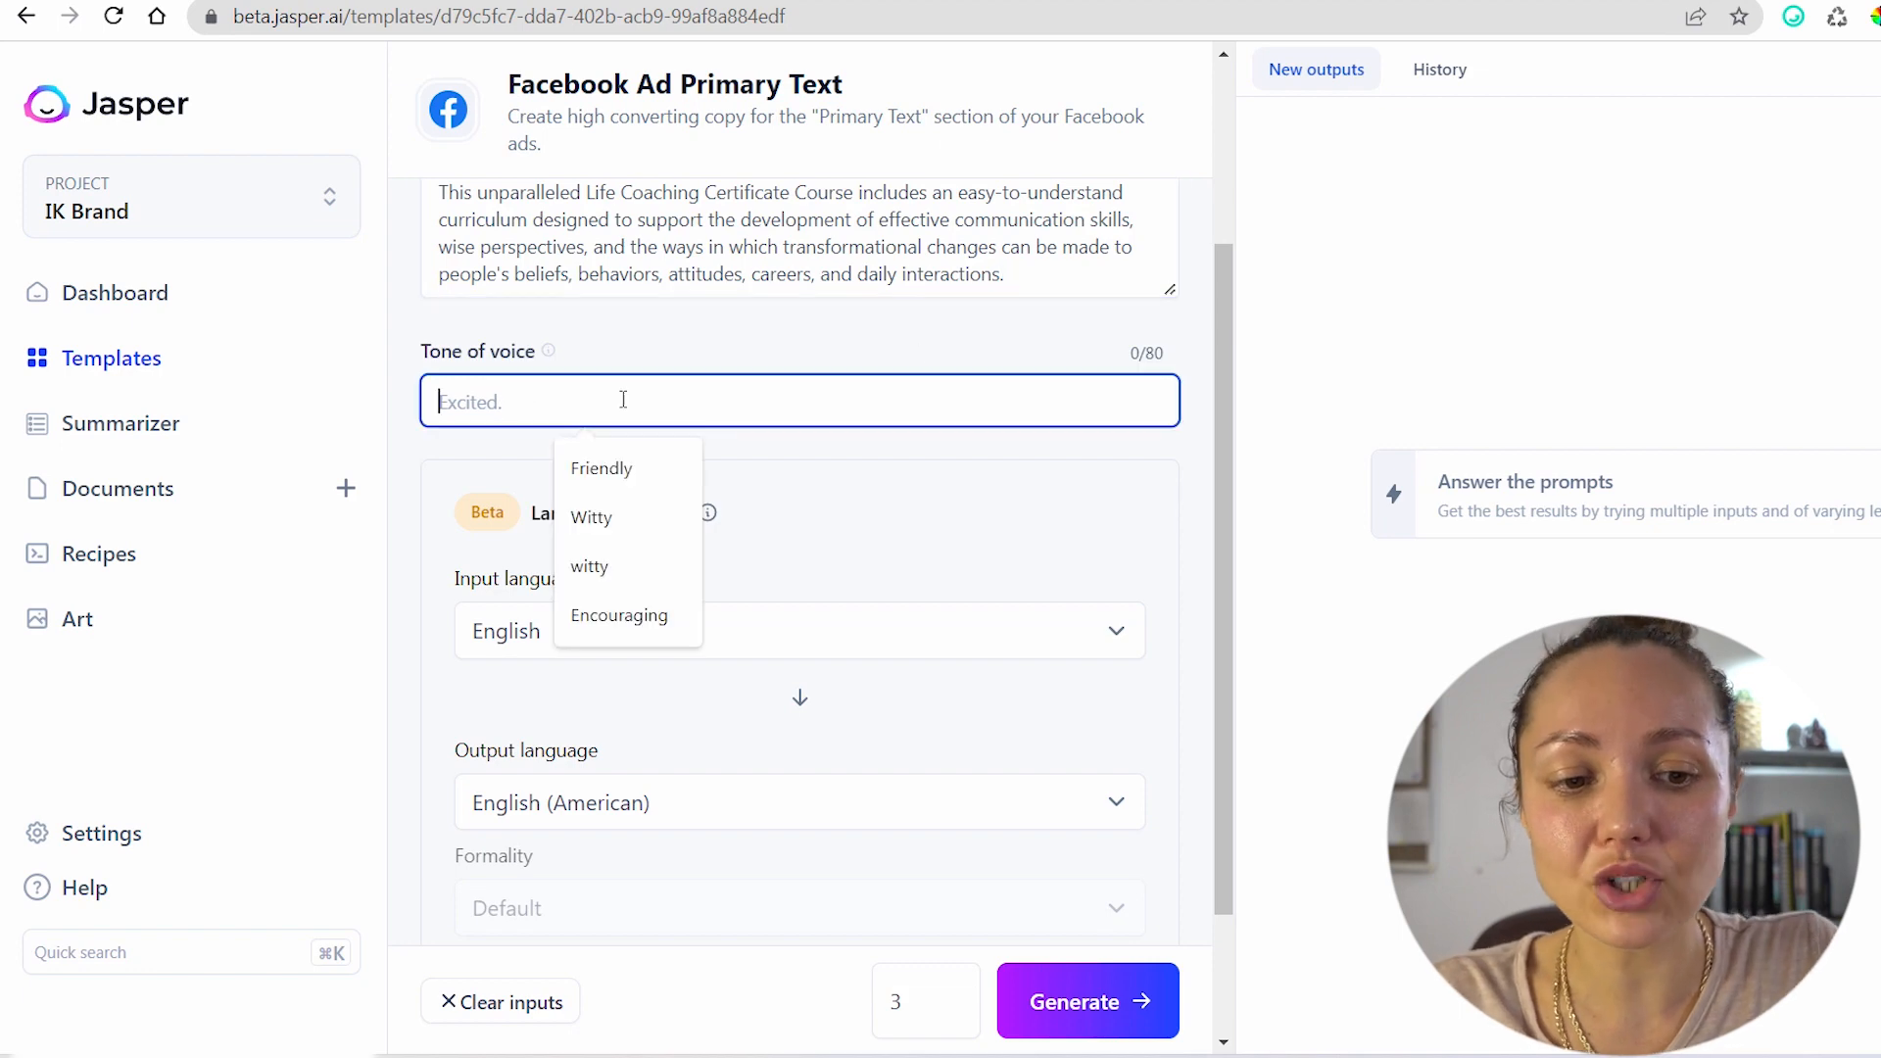
{"action": "type", "text": "excited"}
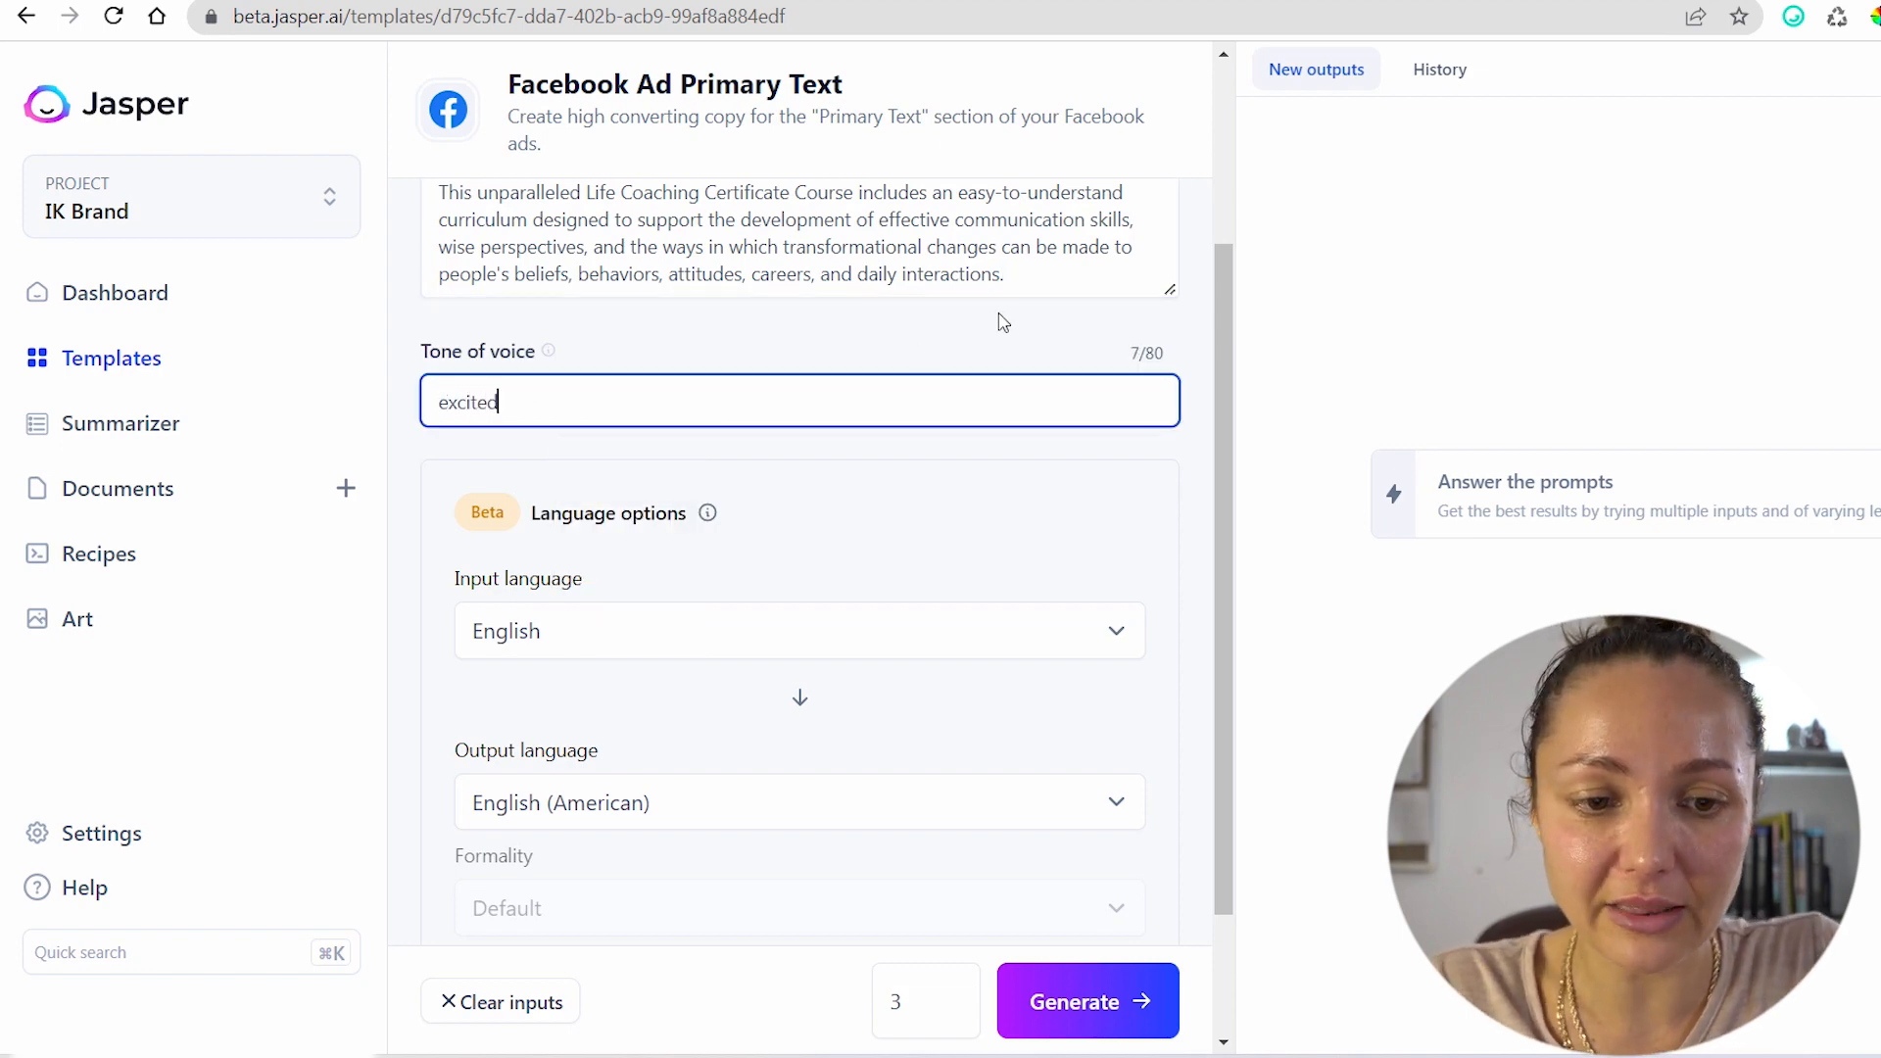
Check the language options and output count, and generate 3 Facebook ad primary text outputs
{"action": "scroll", "coordinate": [941, 372], "scroll_direction": "down", "scroll_amount": 1}
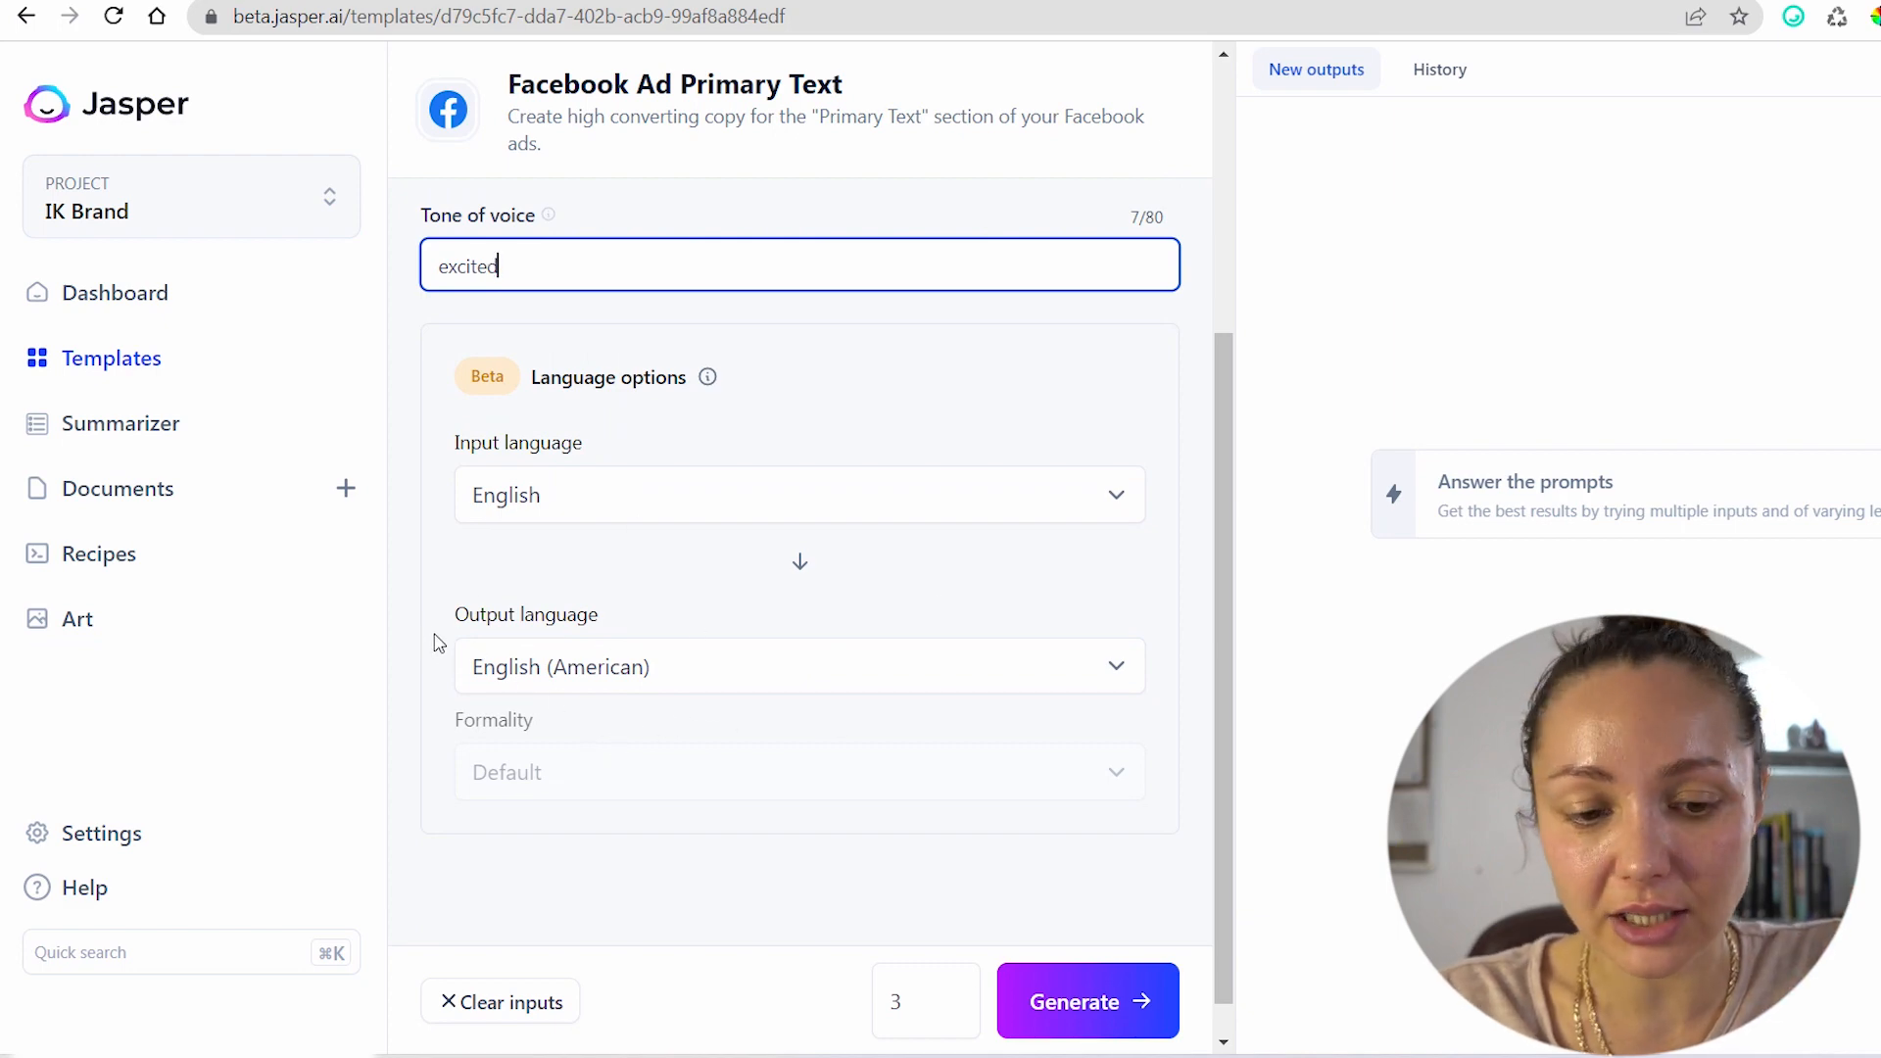
{"action": "left_click_drag", "start_coordinate": [905, 1011], "coordinate": [885, 1007]}
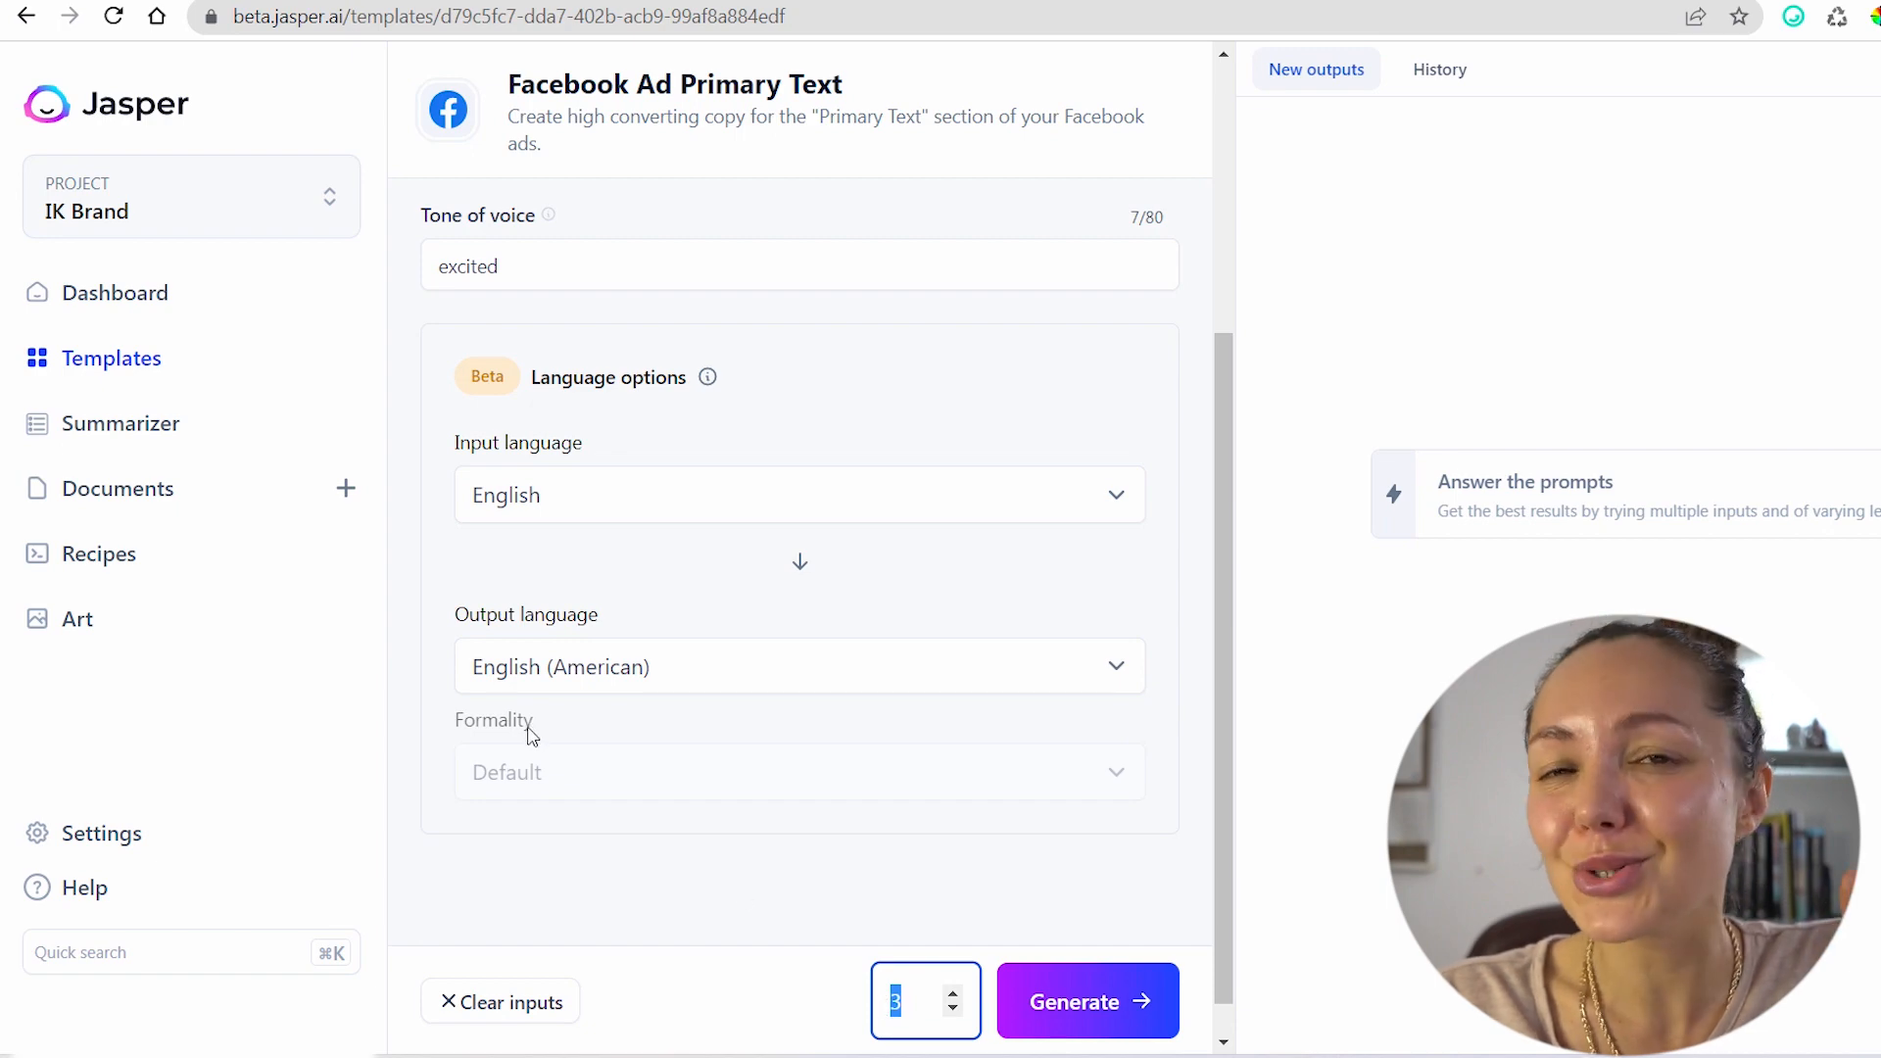
{"action": "left_click", "coordinate": [830, 911]}
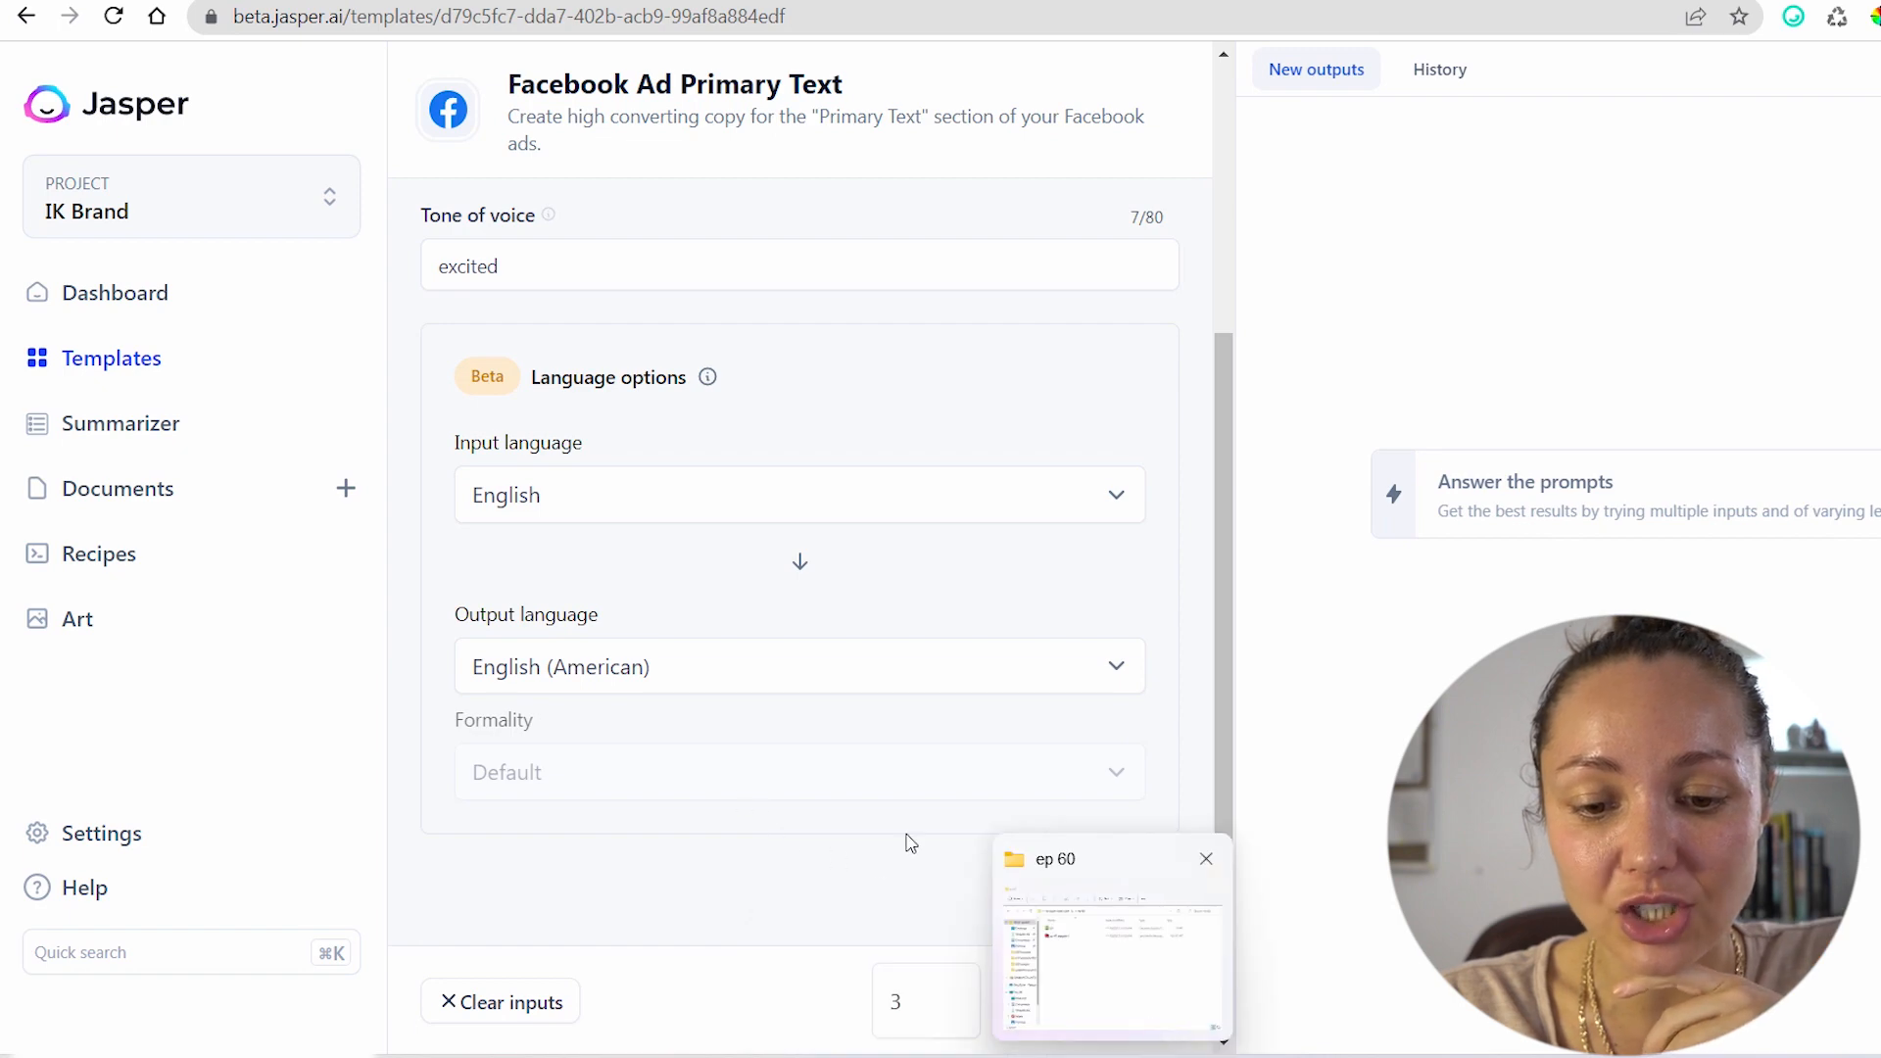
{"action": "left_click", "coordinate": [1091, 1034]}
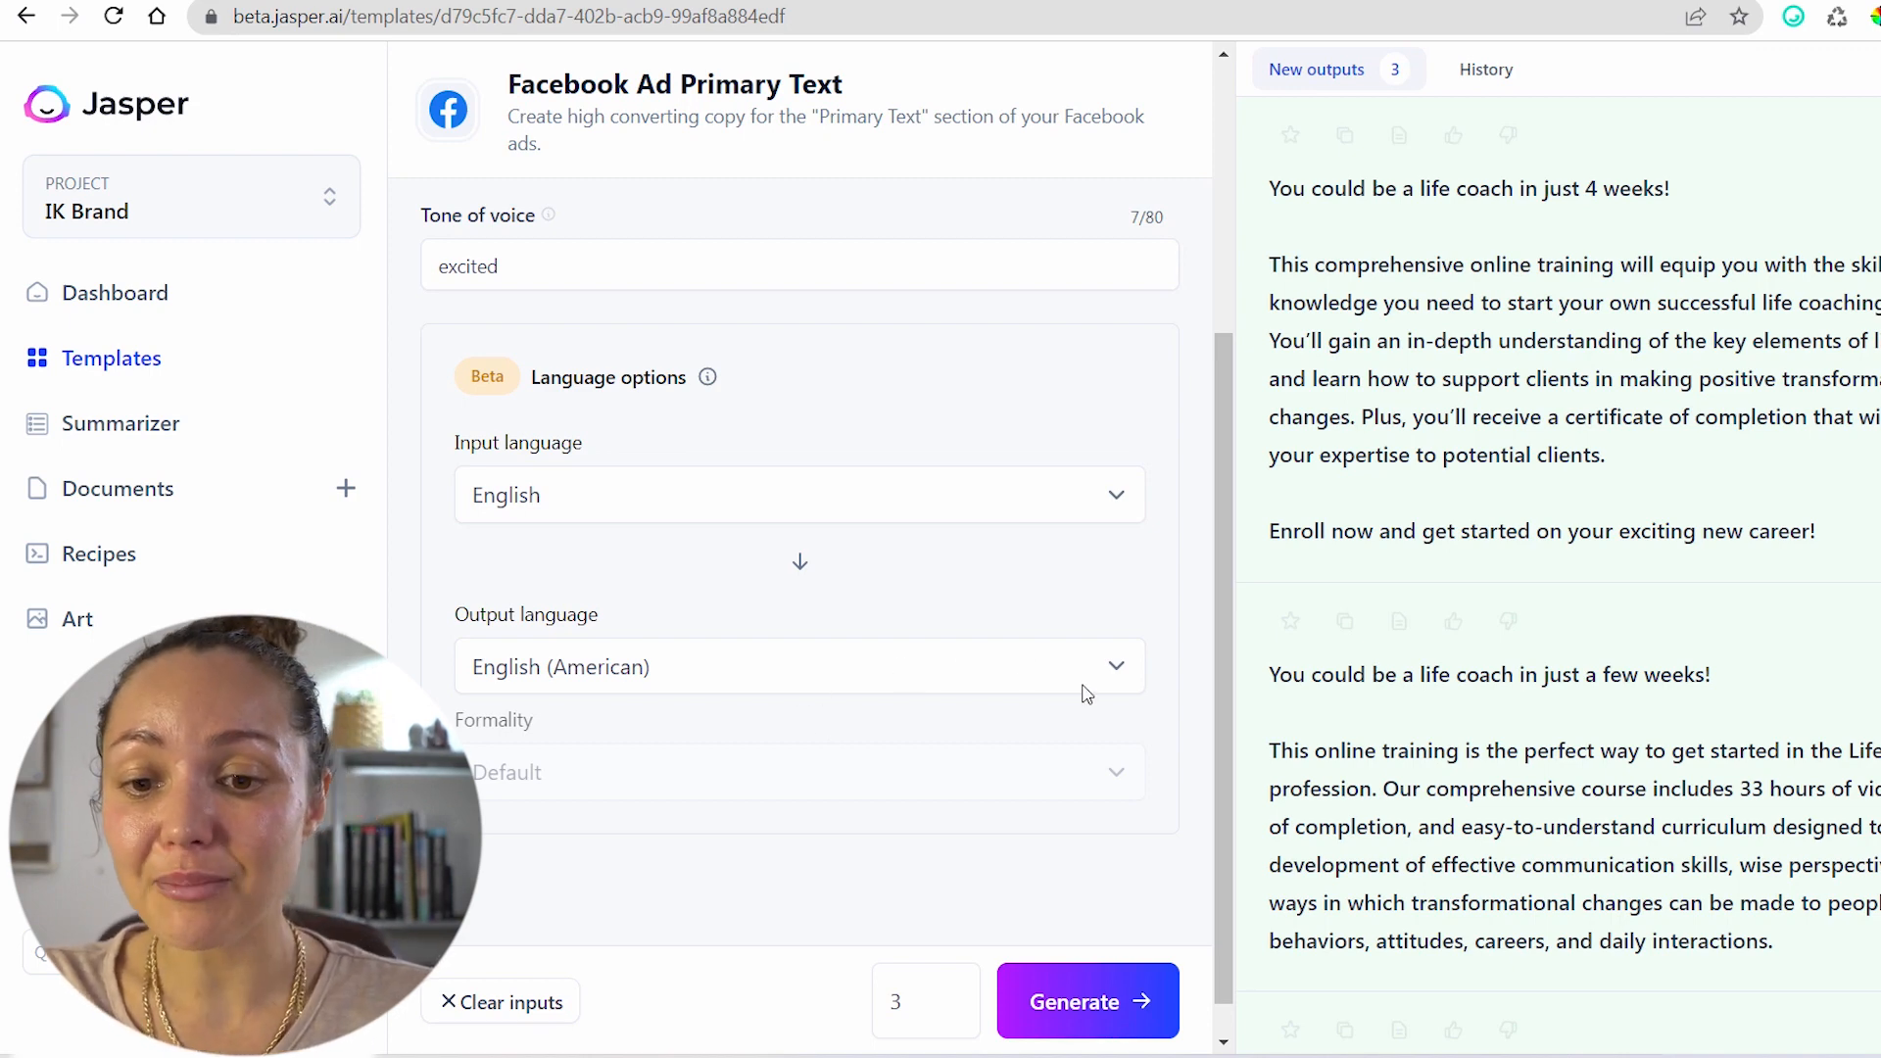
Review the full product description that the generated ads are based on
{"action": "scroll", "coordinate": [1037, 663], "scroll_direction": "up", "scroll_amount": 4}
{"action": "left_click_drag", "start_coordinate": [1065, 550], "coordinate": [444, 399]}
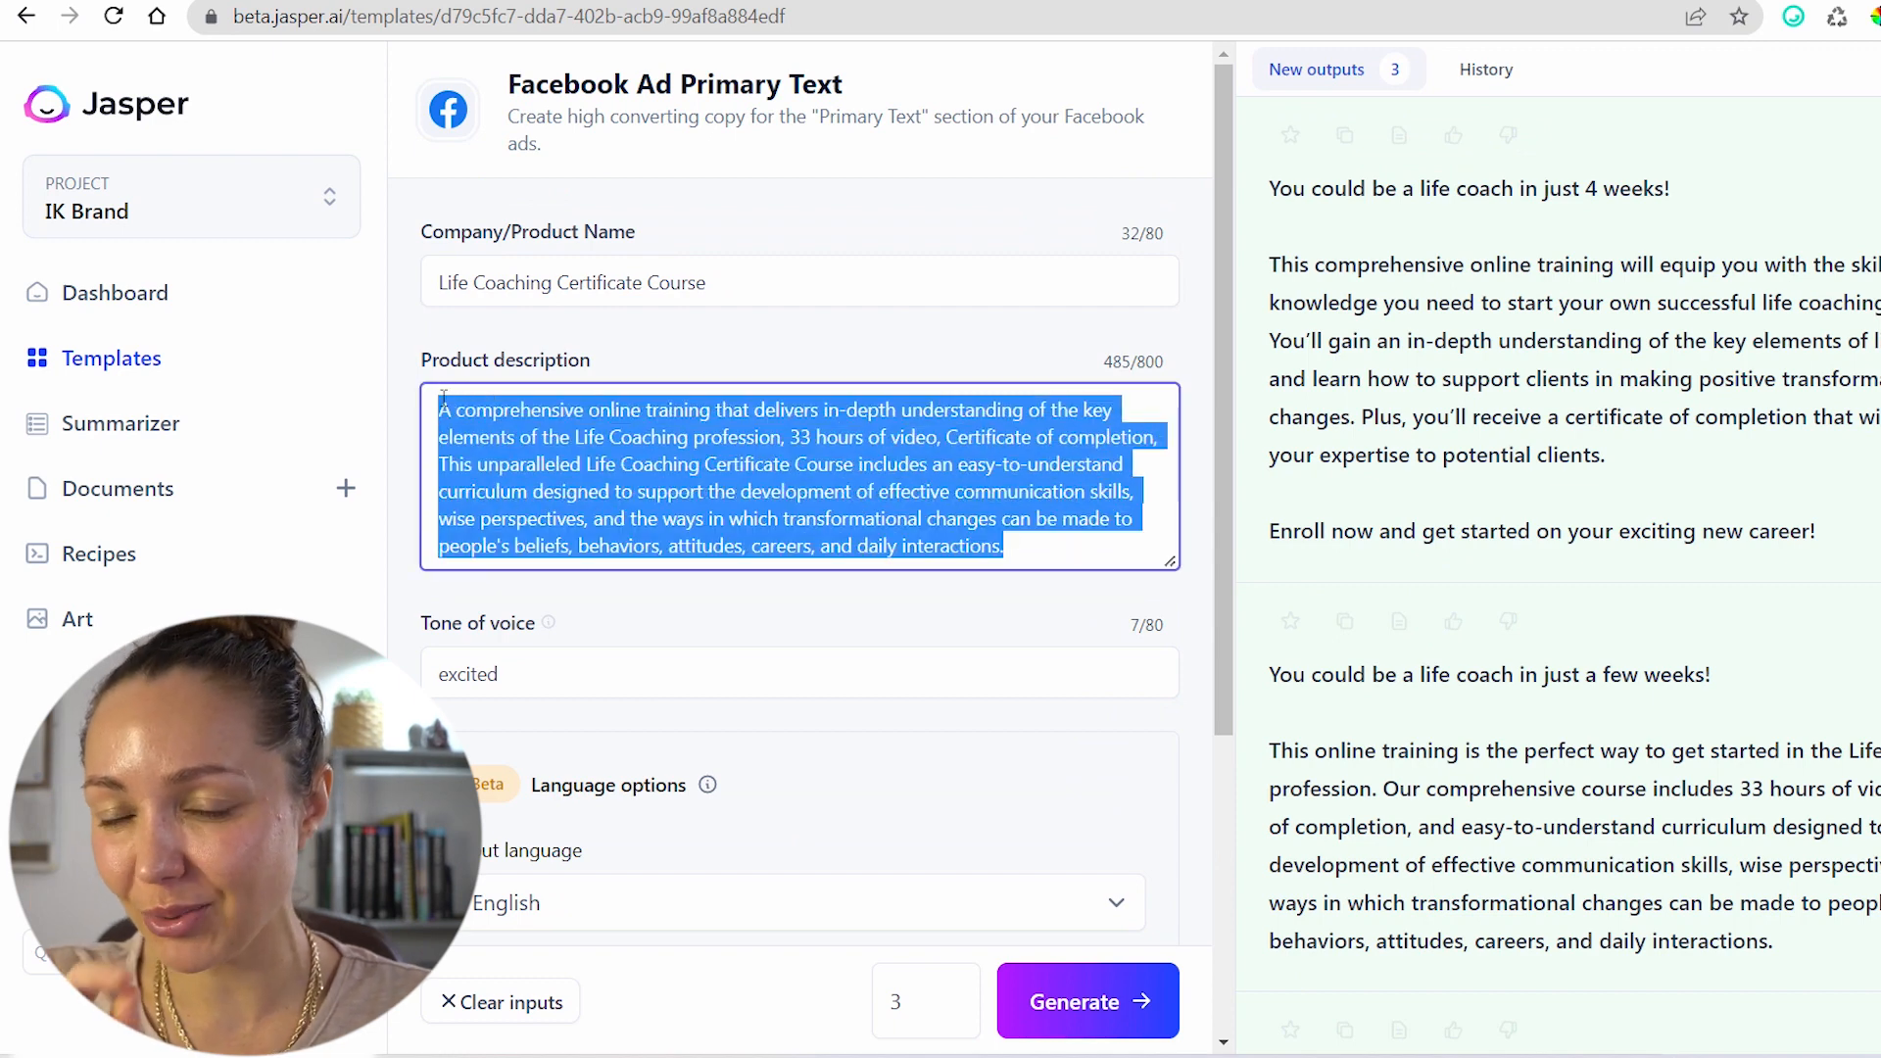
{"action": "left_click", "coordinate": [893, 361]}
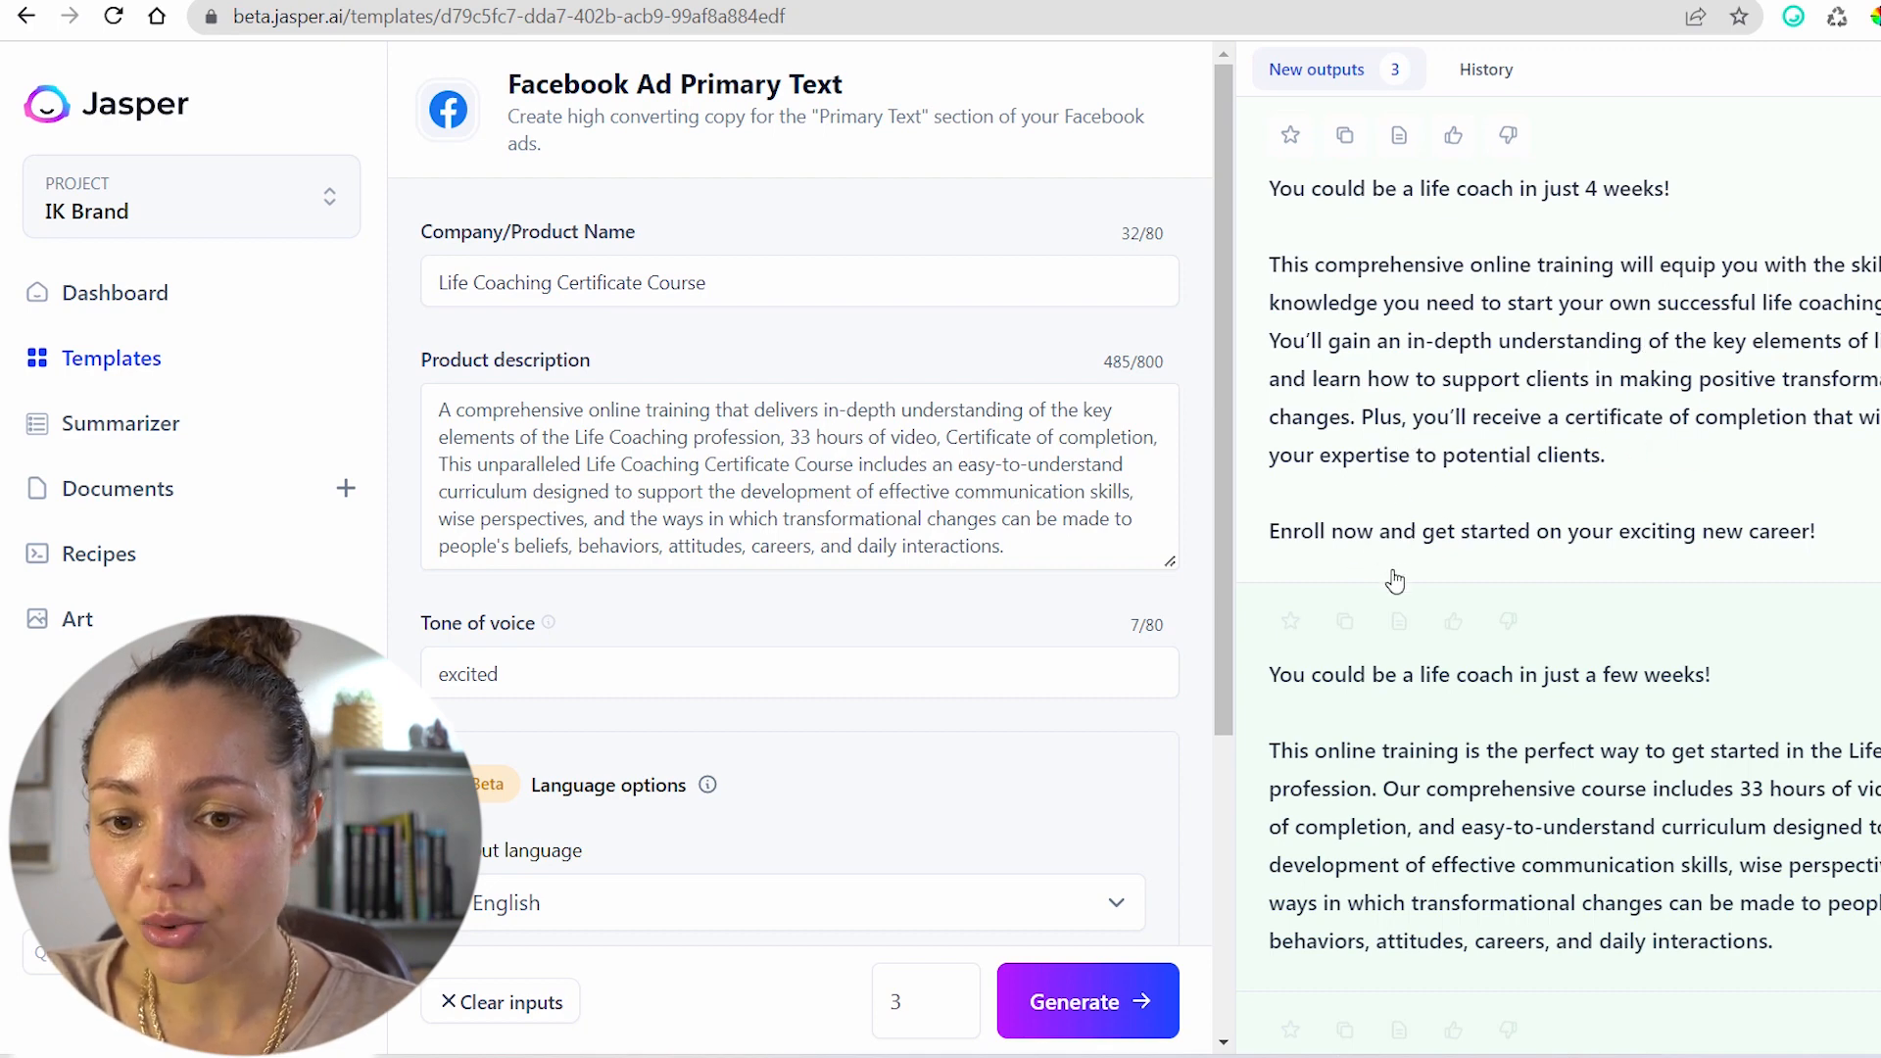
Copy the generated "just 4 weeks" ad from Jasper and paste it without formatting into the blank Google Docs document
{"action": "left_click", "coordinate": [1470, 373]}
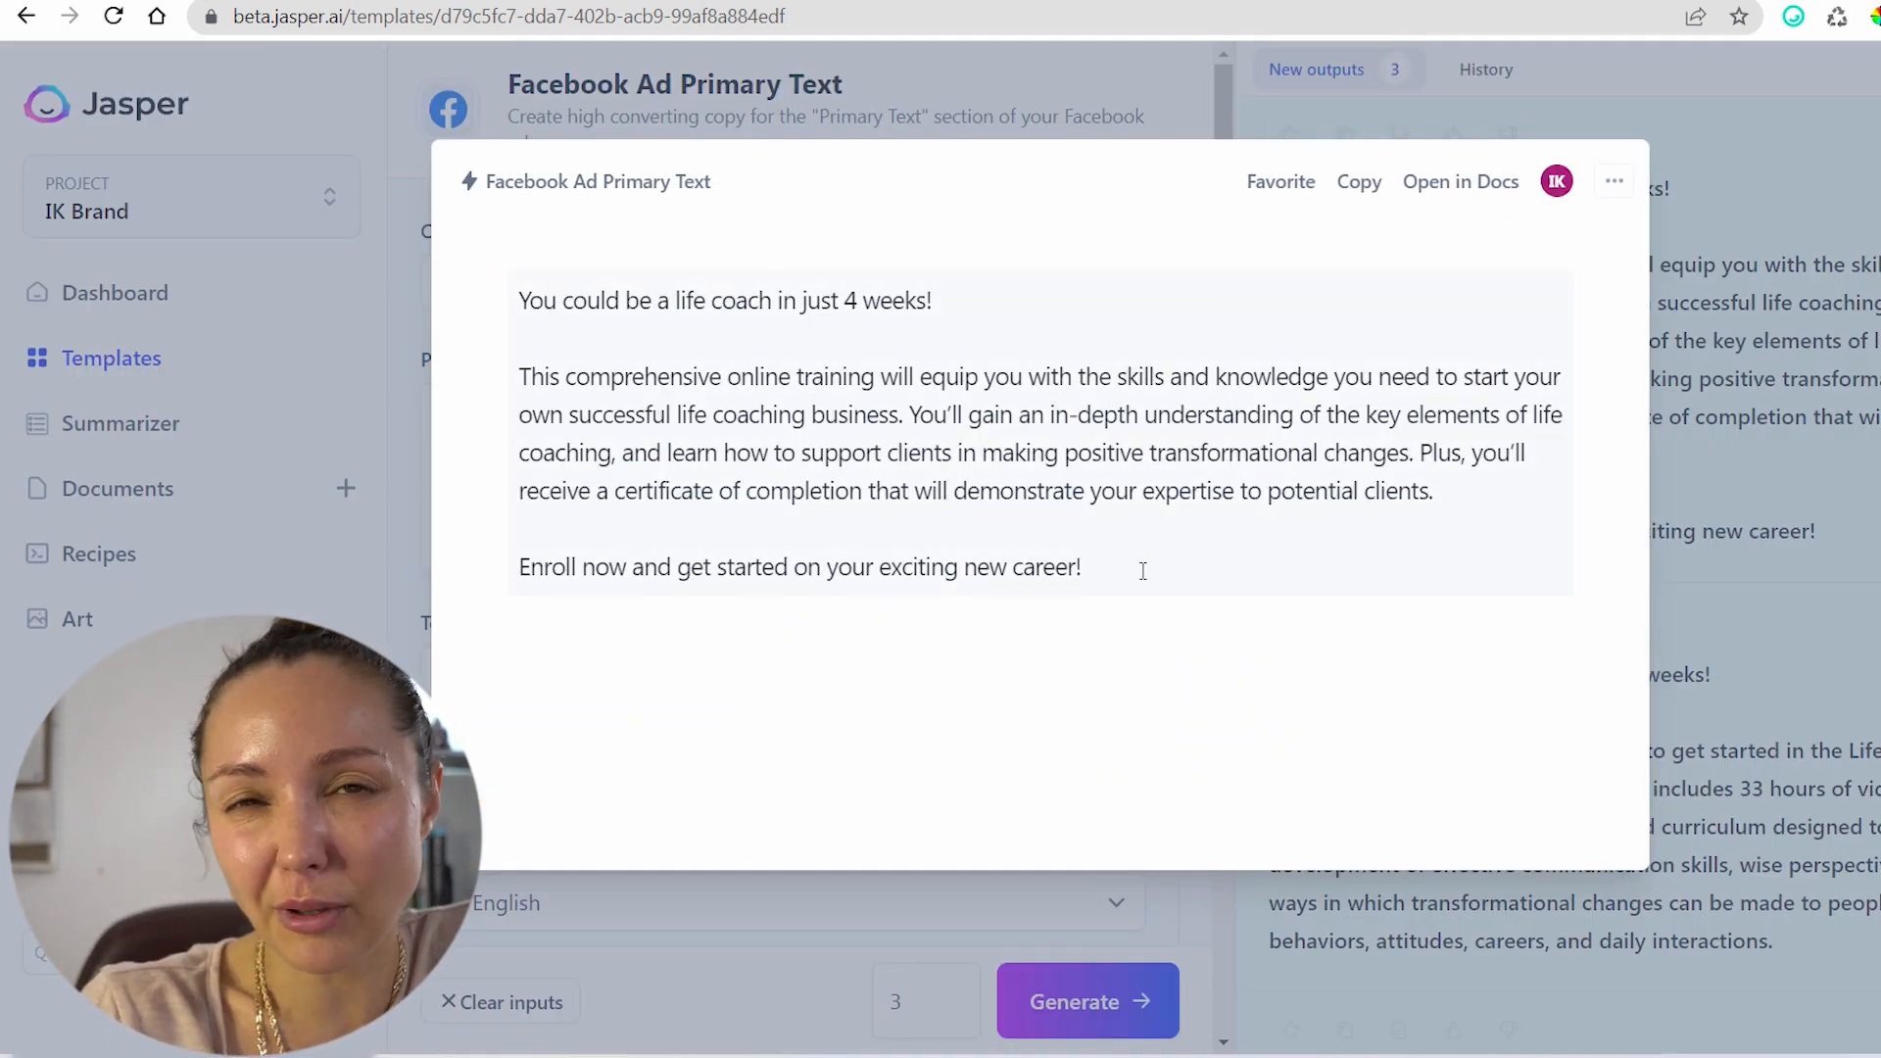
{"action": "left_click_drag", "start_coordinate": [1147, 570], "coordinate": [474, 324]}
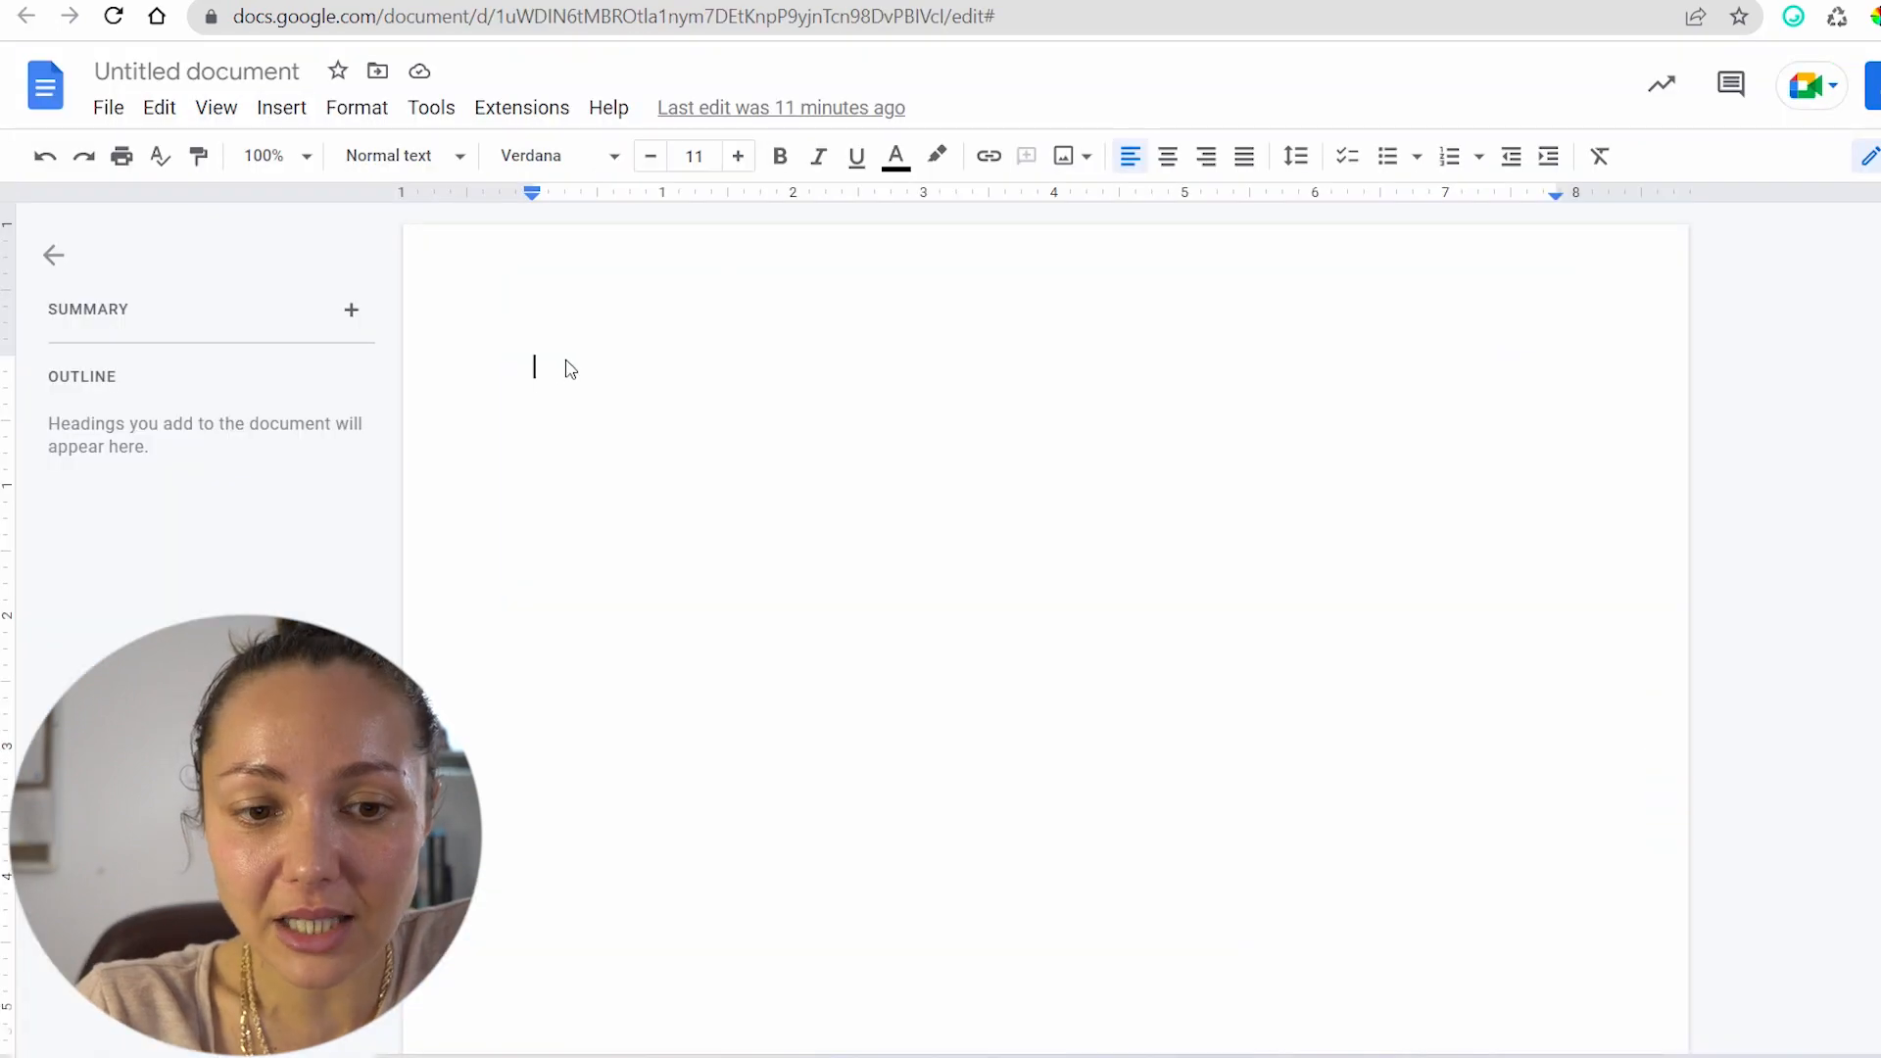
{"action": "right_click", "coordinate": [567, 362]}
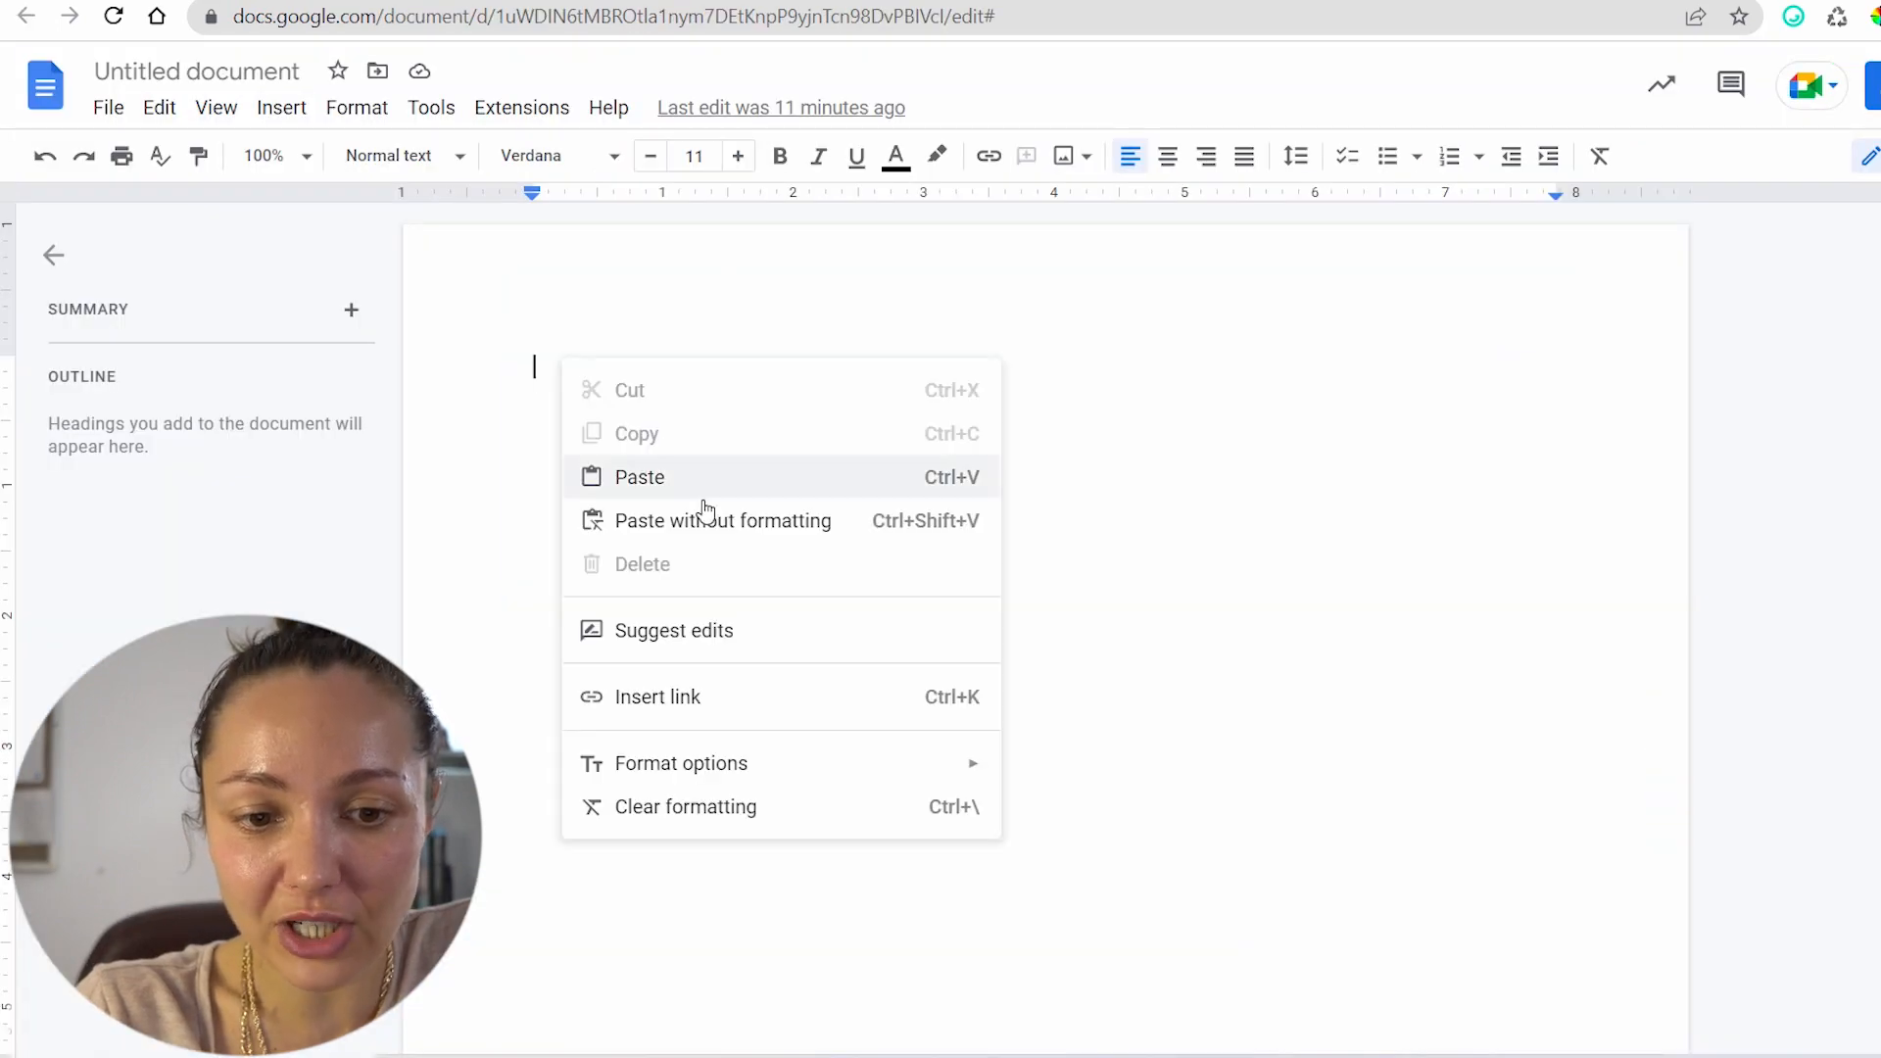
{"action": "left_click", "coordinate": [705, 517]}
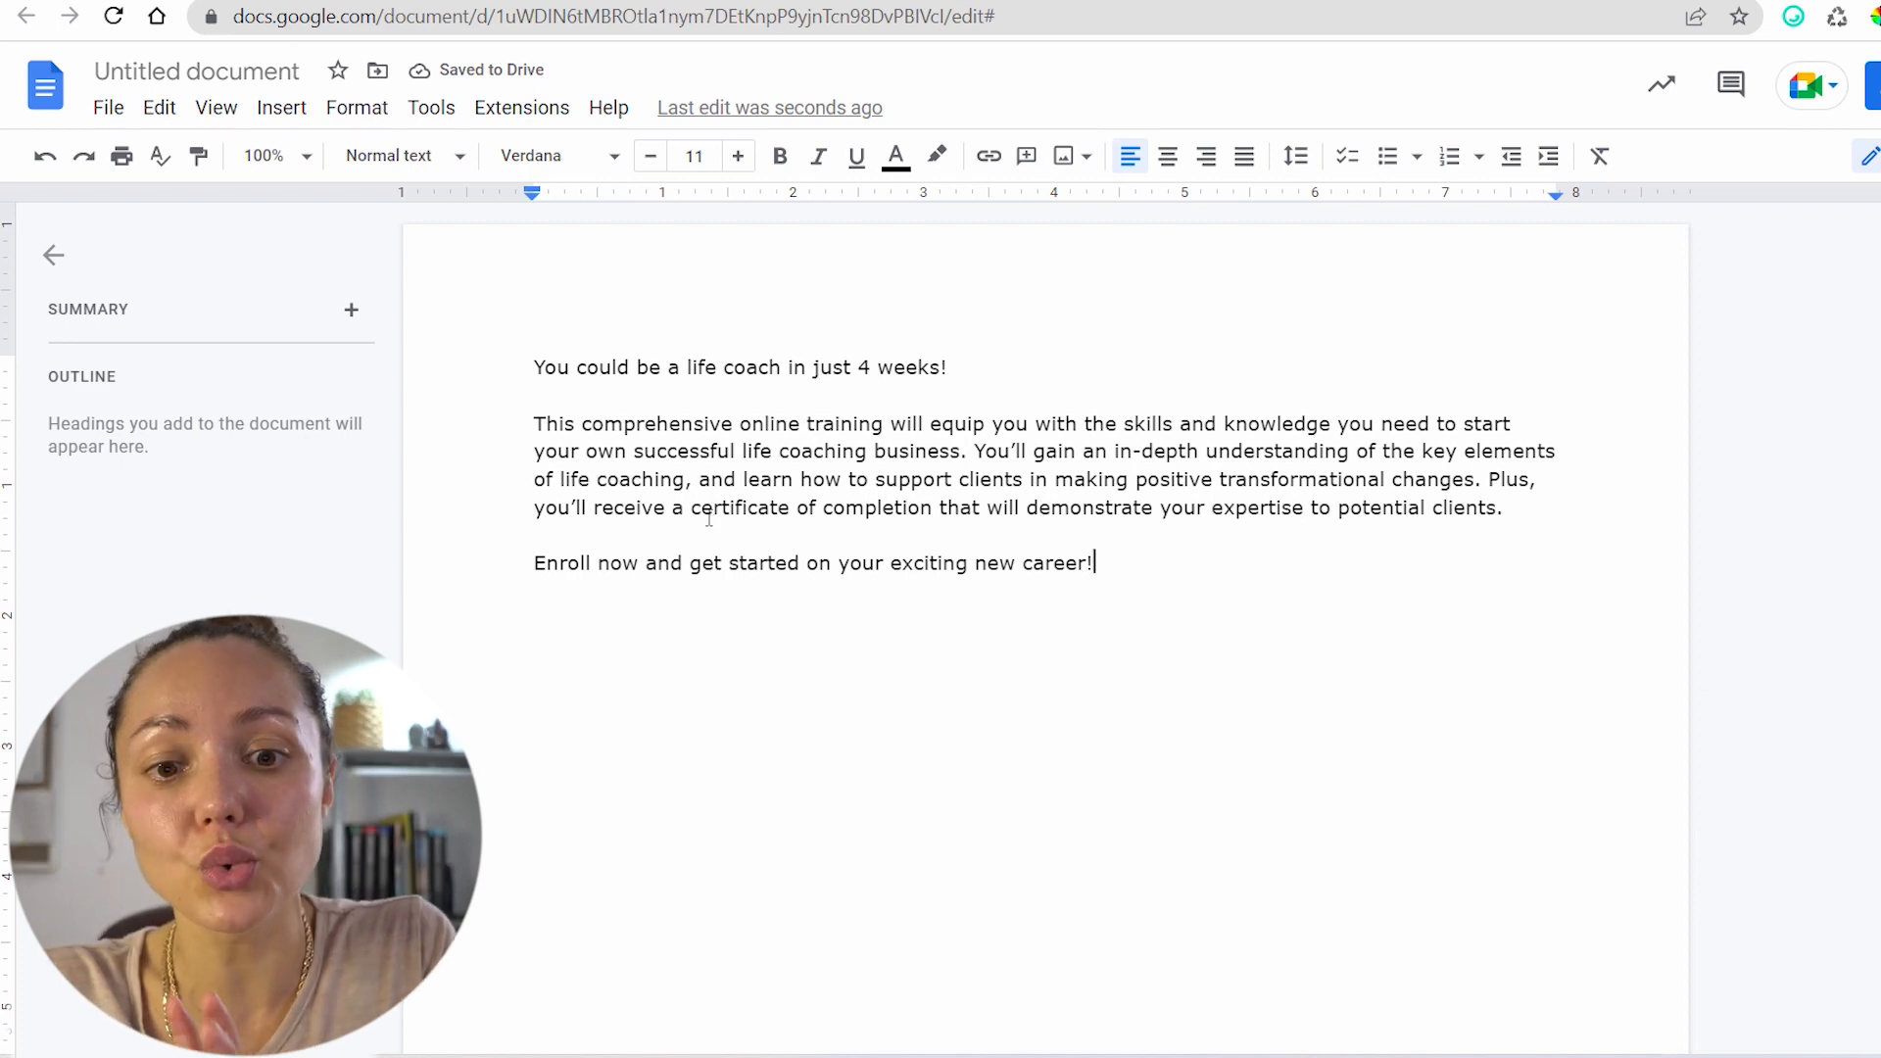
Start a new paragraph after "life coaching business." and set "You'll gain:" on its own line above the benefits
{"action": "left_click", "coordinate": [973, 452]}
{"action": "key", "text": "Return"}
{"action": "key", "text": "Return"}
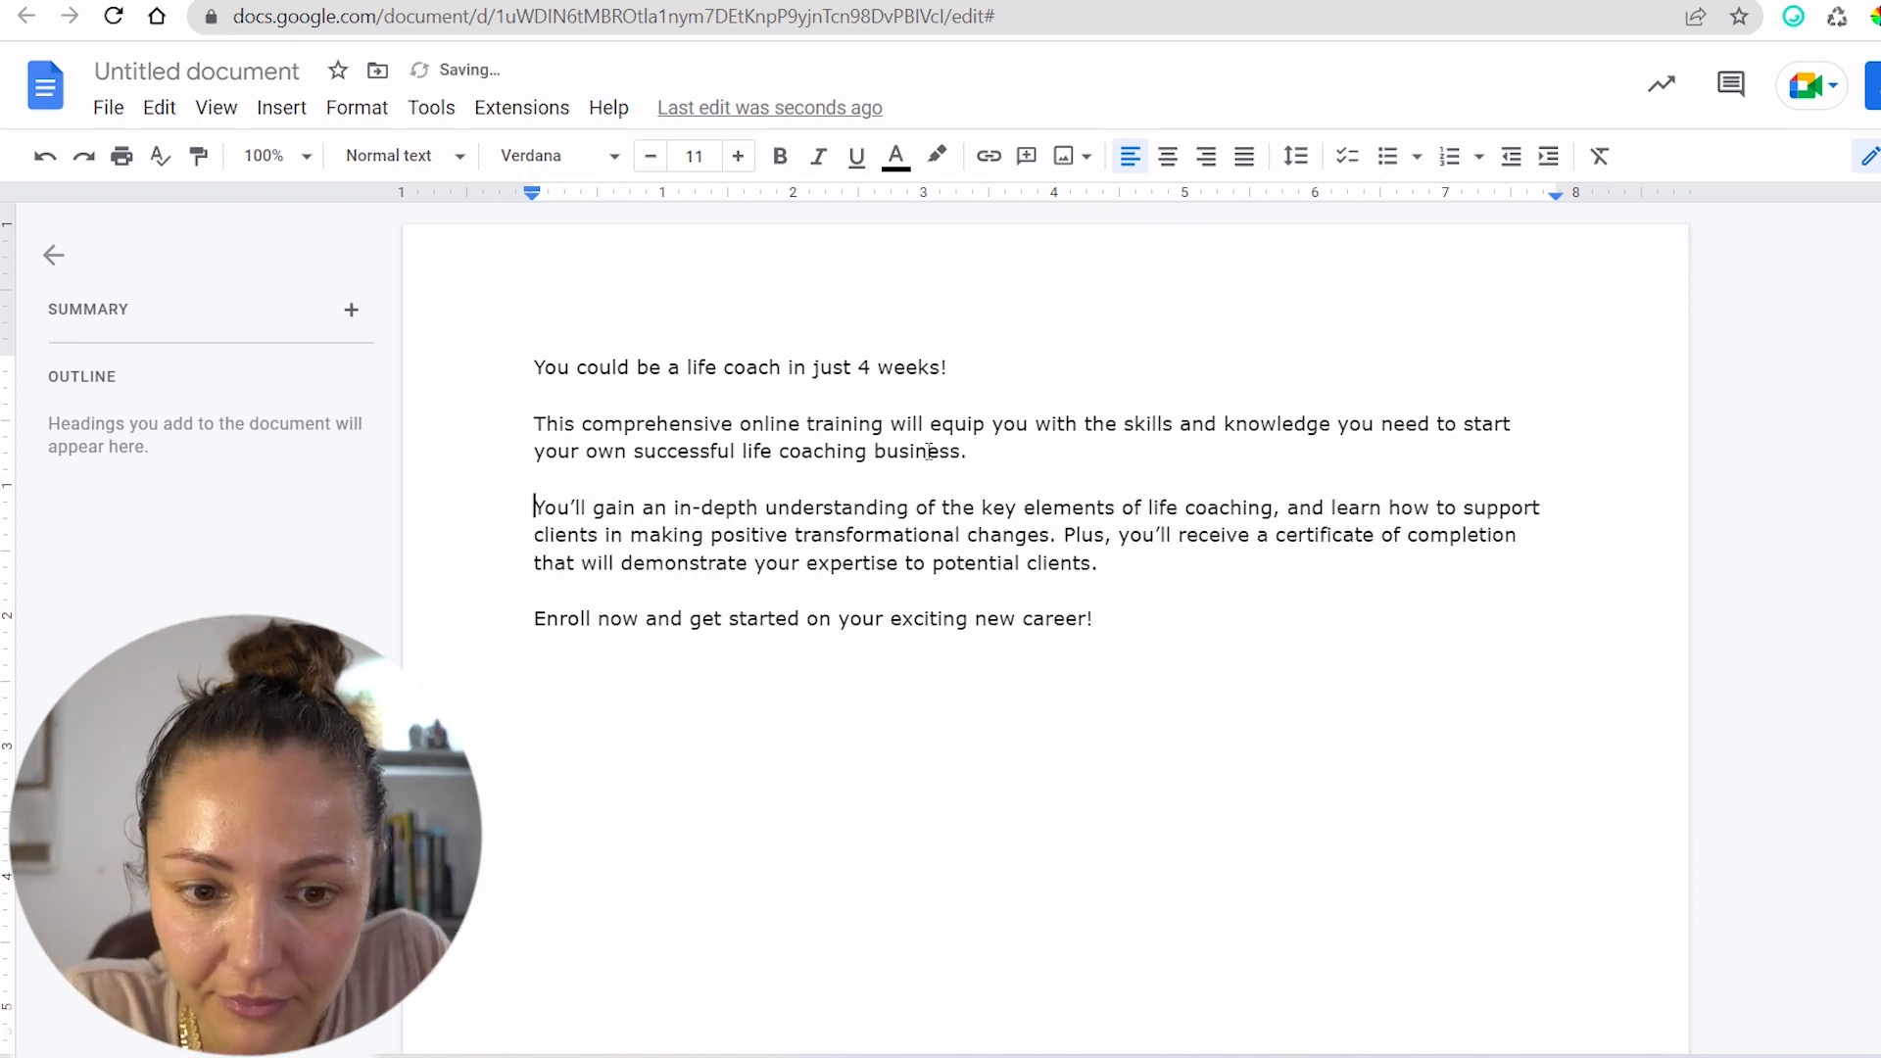
{"action": "left_click", "coordinate": [635, 506]}
{"action": "type", "text": ":"}
{"action": "key", "text": "Return"}
{"action": "key", "text": "Return"}
Put the two benefits on separate lines, each starting with a green check mark emoji copied from JoyPixels
{"action": "key", "text": "ctrl+t"}
{"action": "left_click", "coordinate": [1810, 33]}
{"action": "left_click", "coordinate": [1313, 319]}
{"action": "key", "text": "ctrl+w"}
{"action": "type", "text": "✅"}
{"action": "left_click", "coordinate": [1213, 563]}
{"action": "key", "text": "Return"}
{"action": "key", "text": "ctrl+v"}
{"action": "left_click", "coordinate": [1345, 589]}
Move the "Plus, you'll receive a certificate" sentence into its own paragraph and end it with a medal emoji
{"action": "key", "text": "Return"}
{"action": "key", "text": "Return"}
{"action": "key", "text": "ctrl+t"}
{"action": "left_click", "coordinate": [1810, 34]}
{"action": "key", "text": "ctrl+w"}
{"action": "left_click", "coordinate": [638, 685]}
{"action": "type", "text": "🏅"}
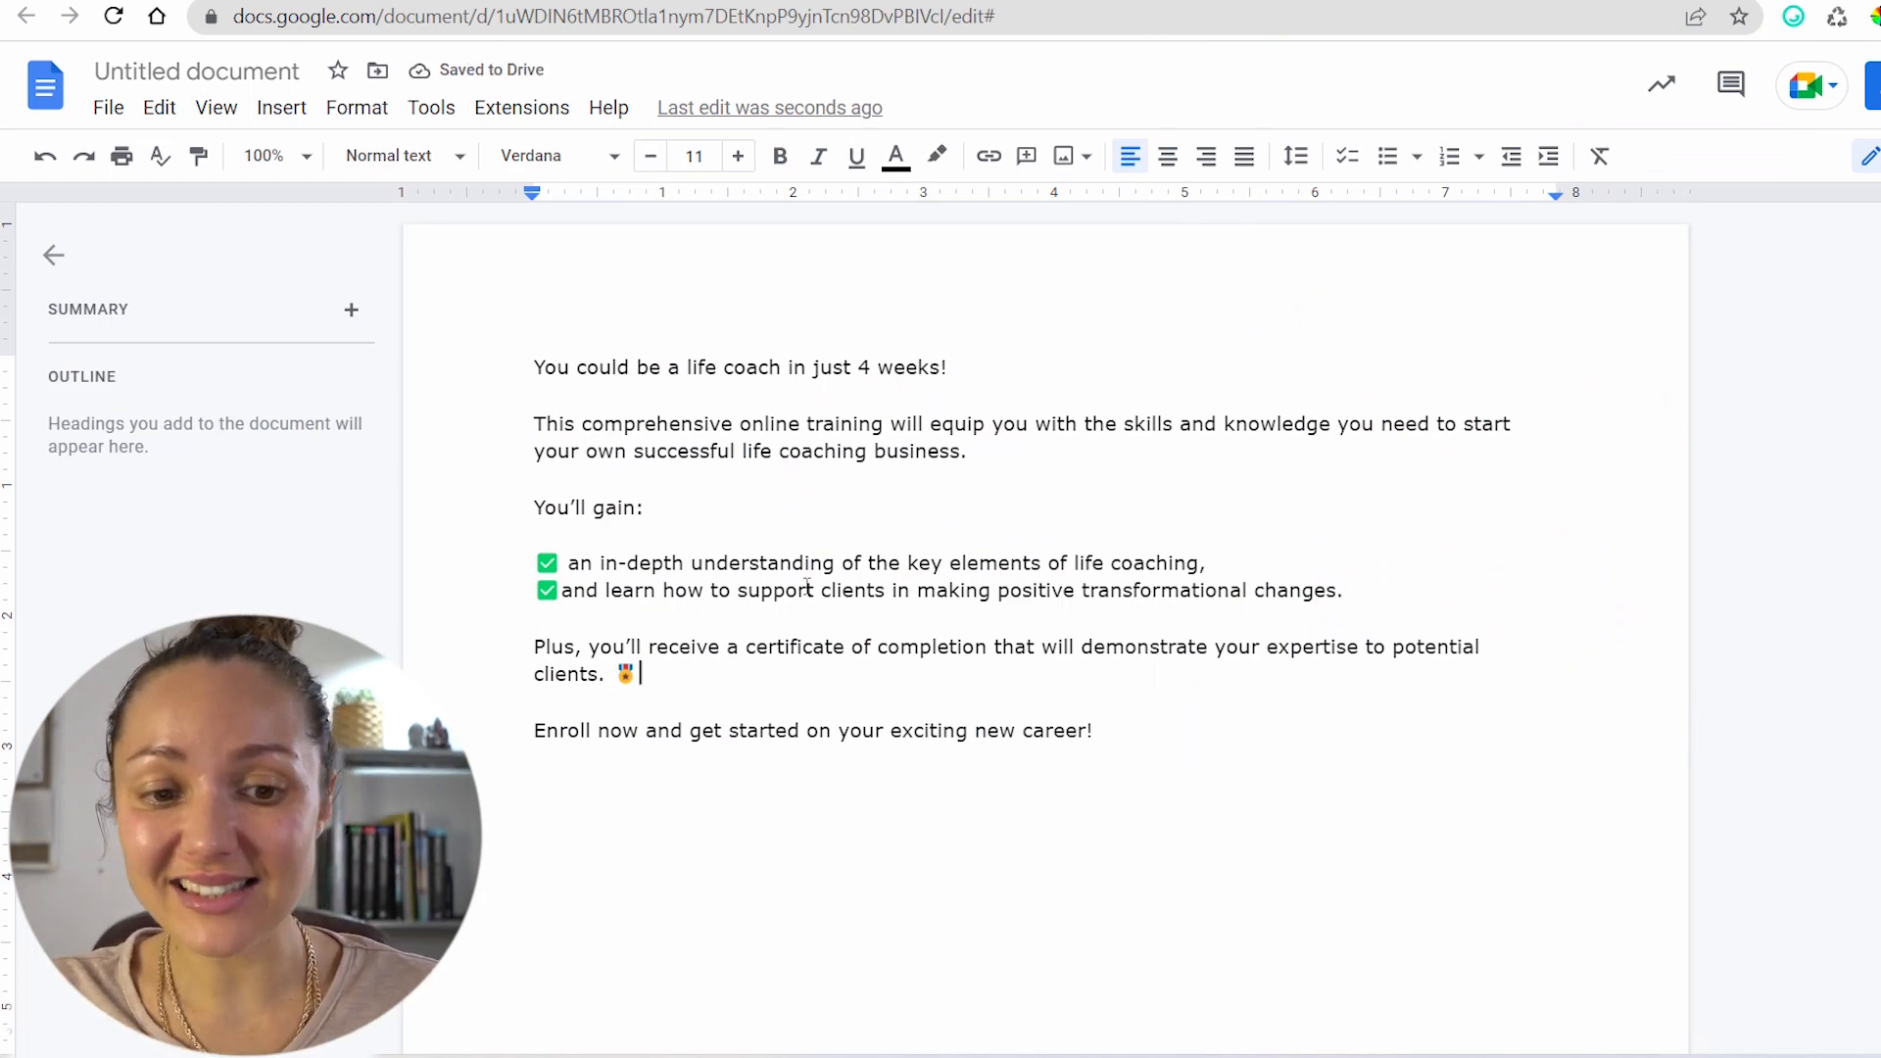
Even out the spacing after the check mark emojis on the two benefit lines
{"action": "left_click_drag", "start_coordinate": [1416, 598], "coordinate": [568, 566]}
{"action": "left_click", "coordinate": [570, 564]}
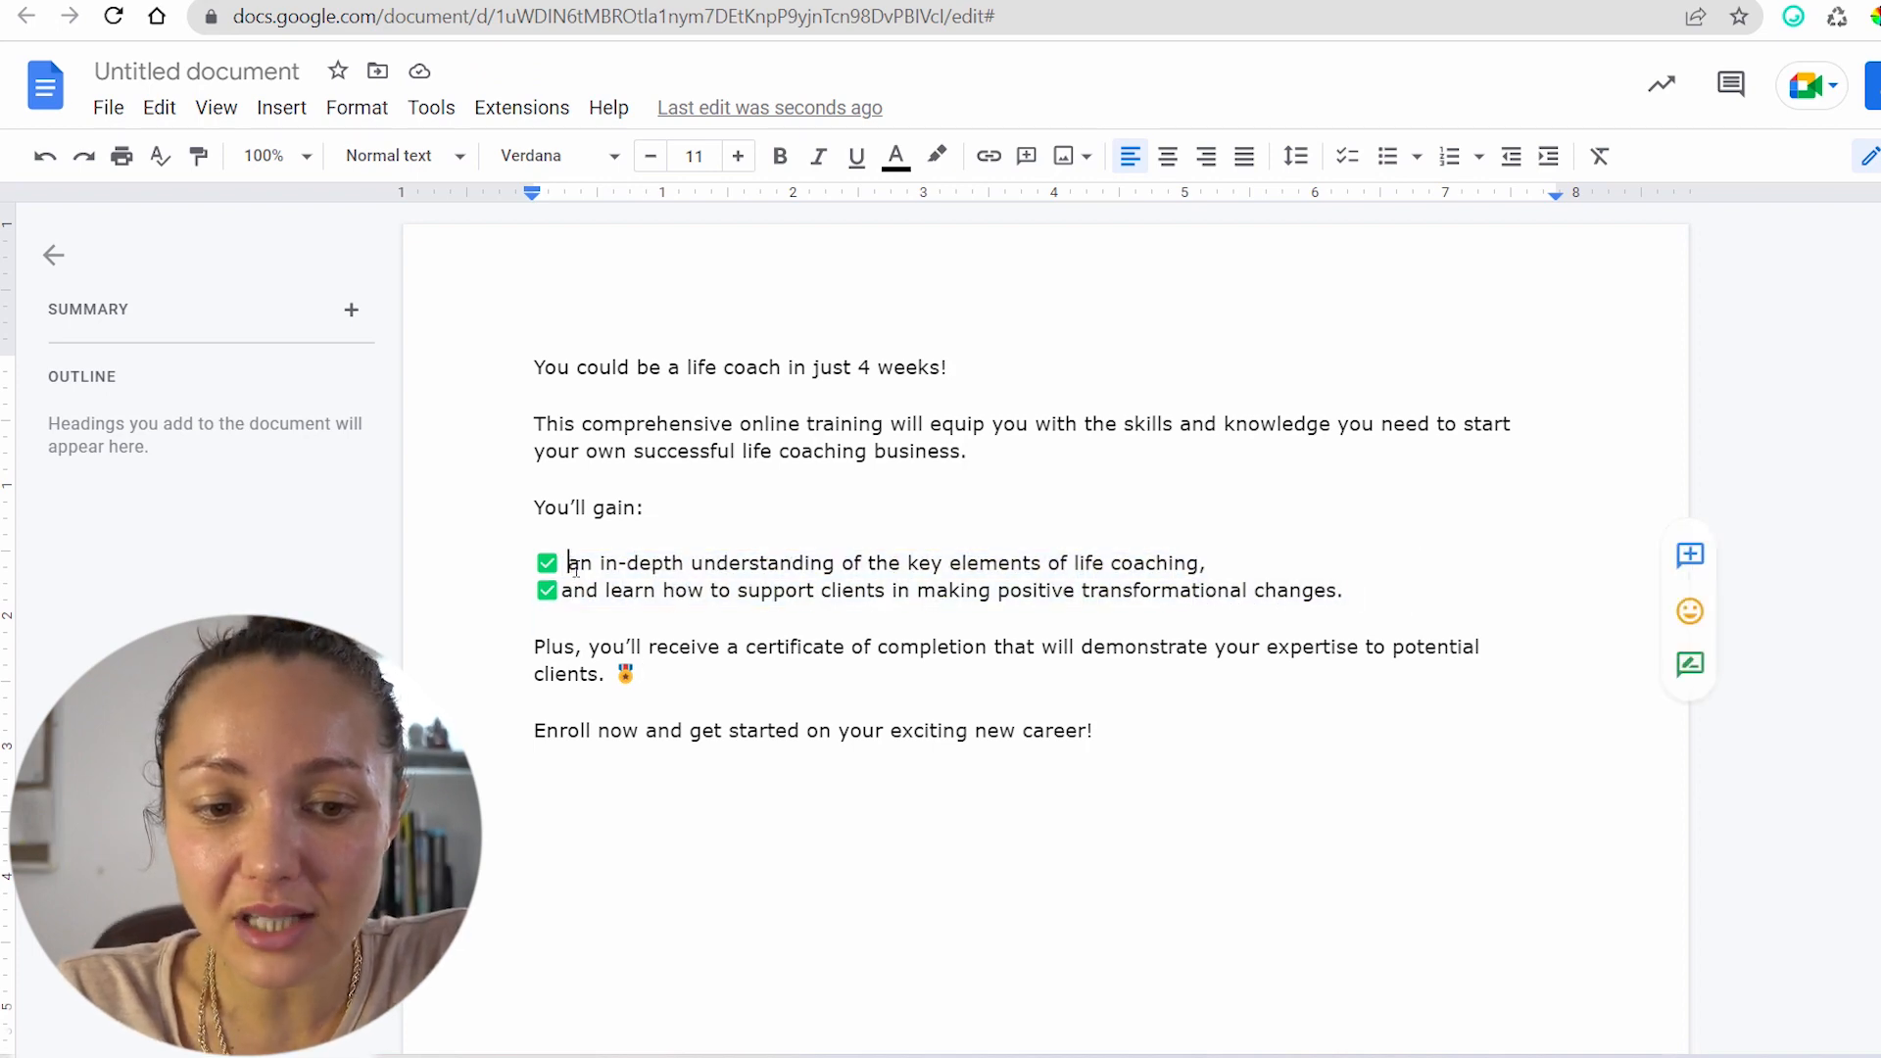
{"action": "key", "text": "BackSpace"}
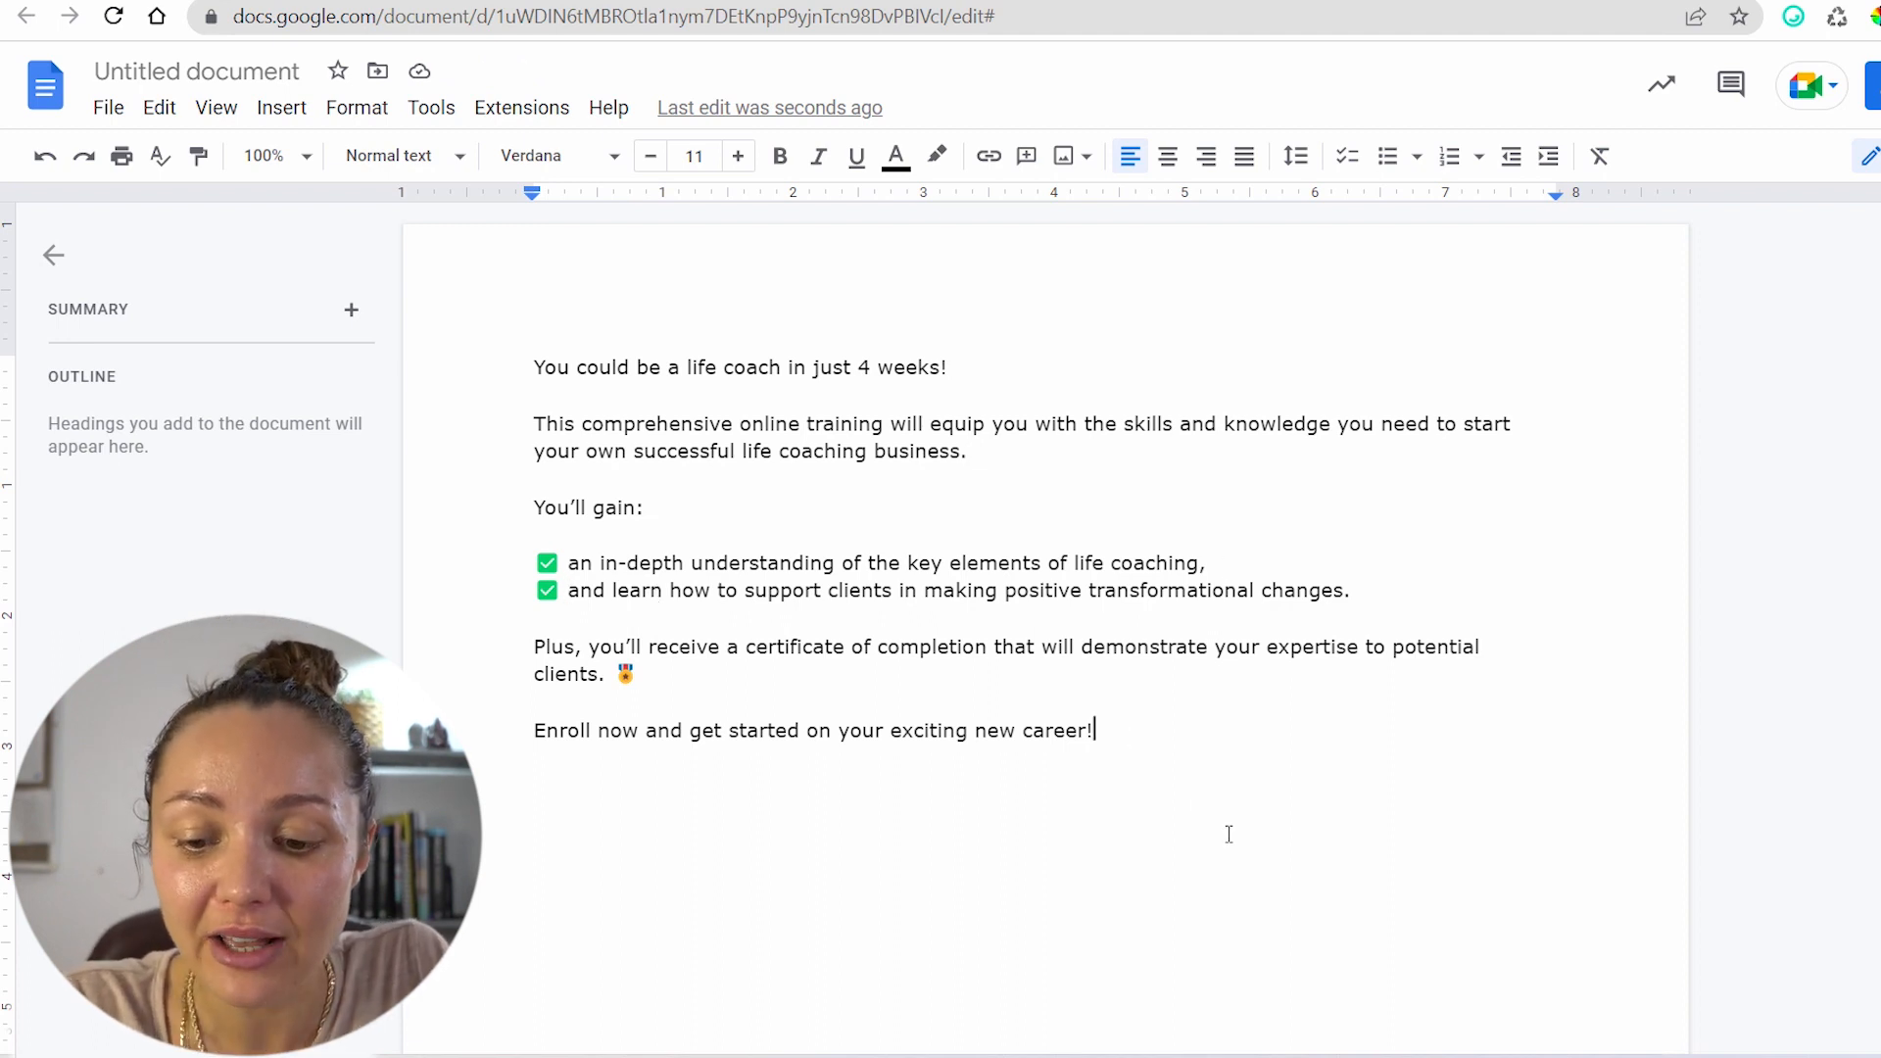
Add the title "Ad version 1" above the ad text and format it as Heading 1
{"action": "key", "text": "Return"}
{"action": "key", "text": "Up"}
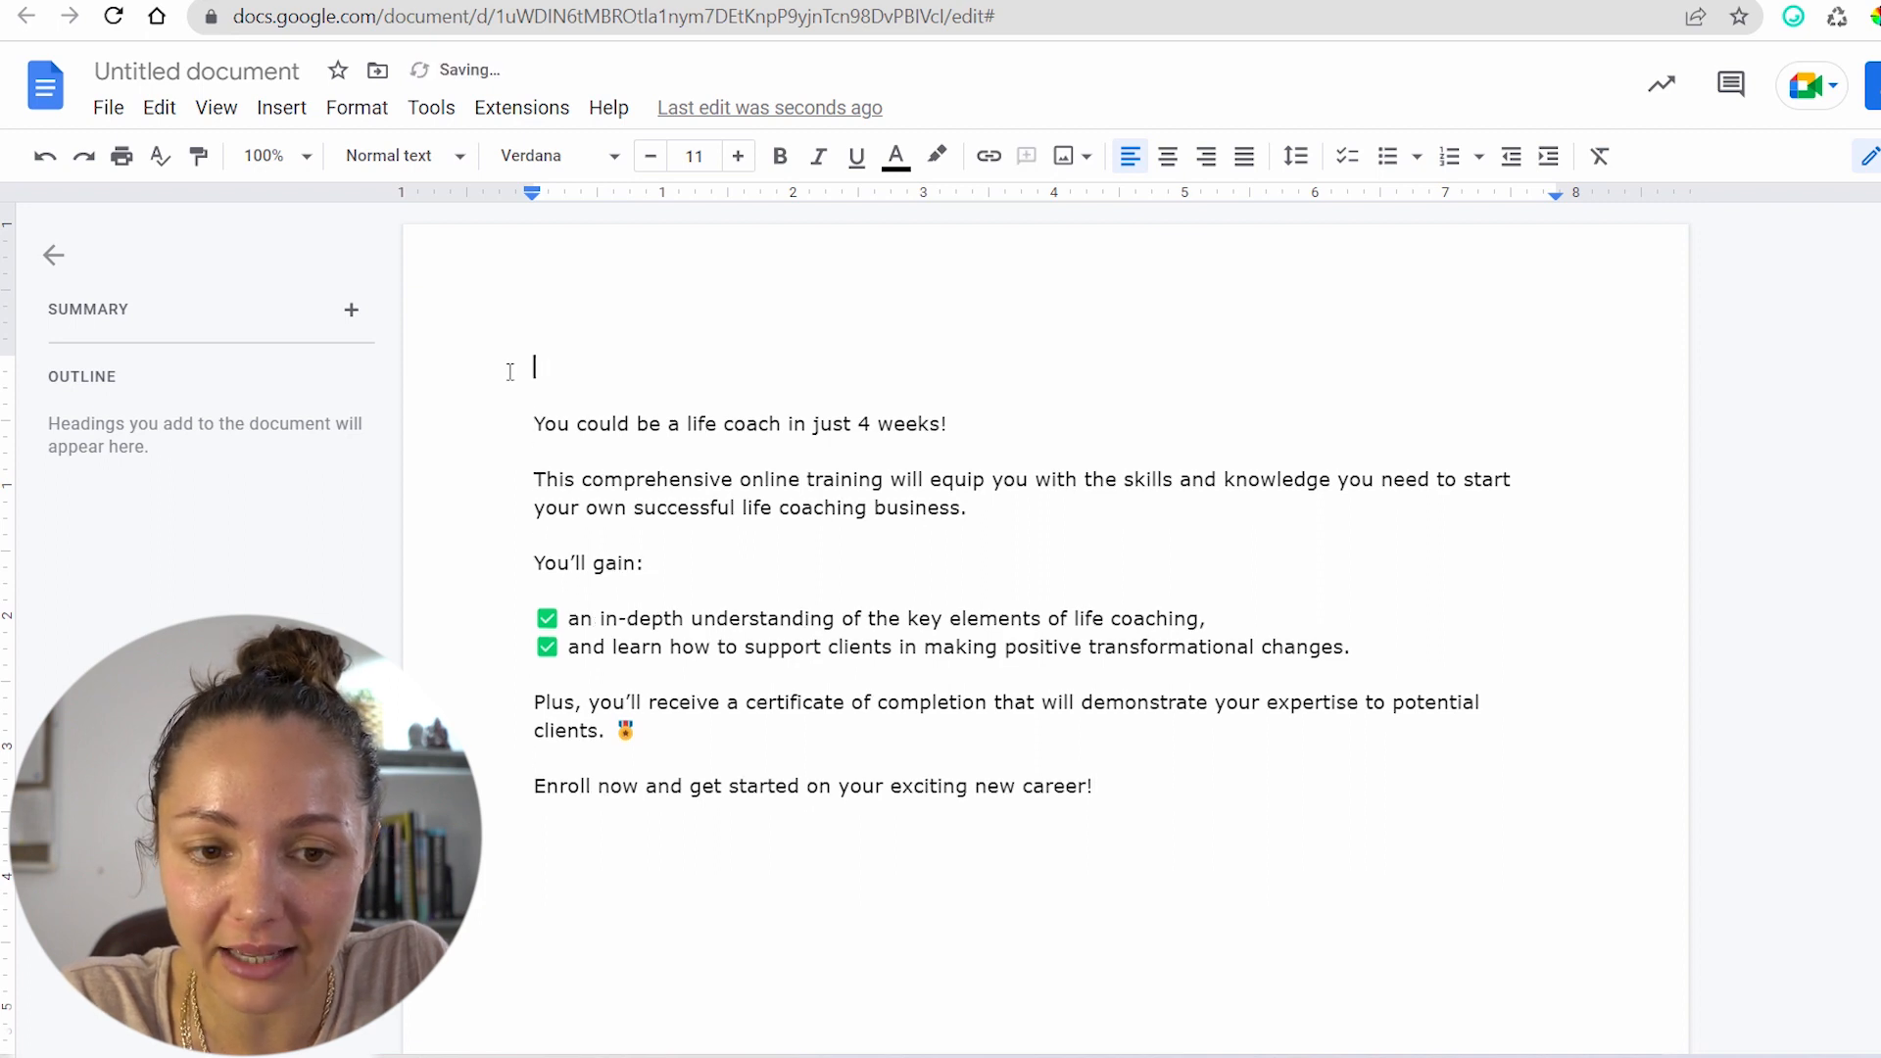
{"action": "type", "text": "Ad version 1"}
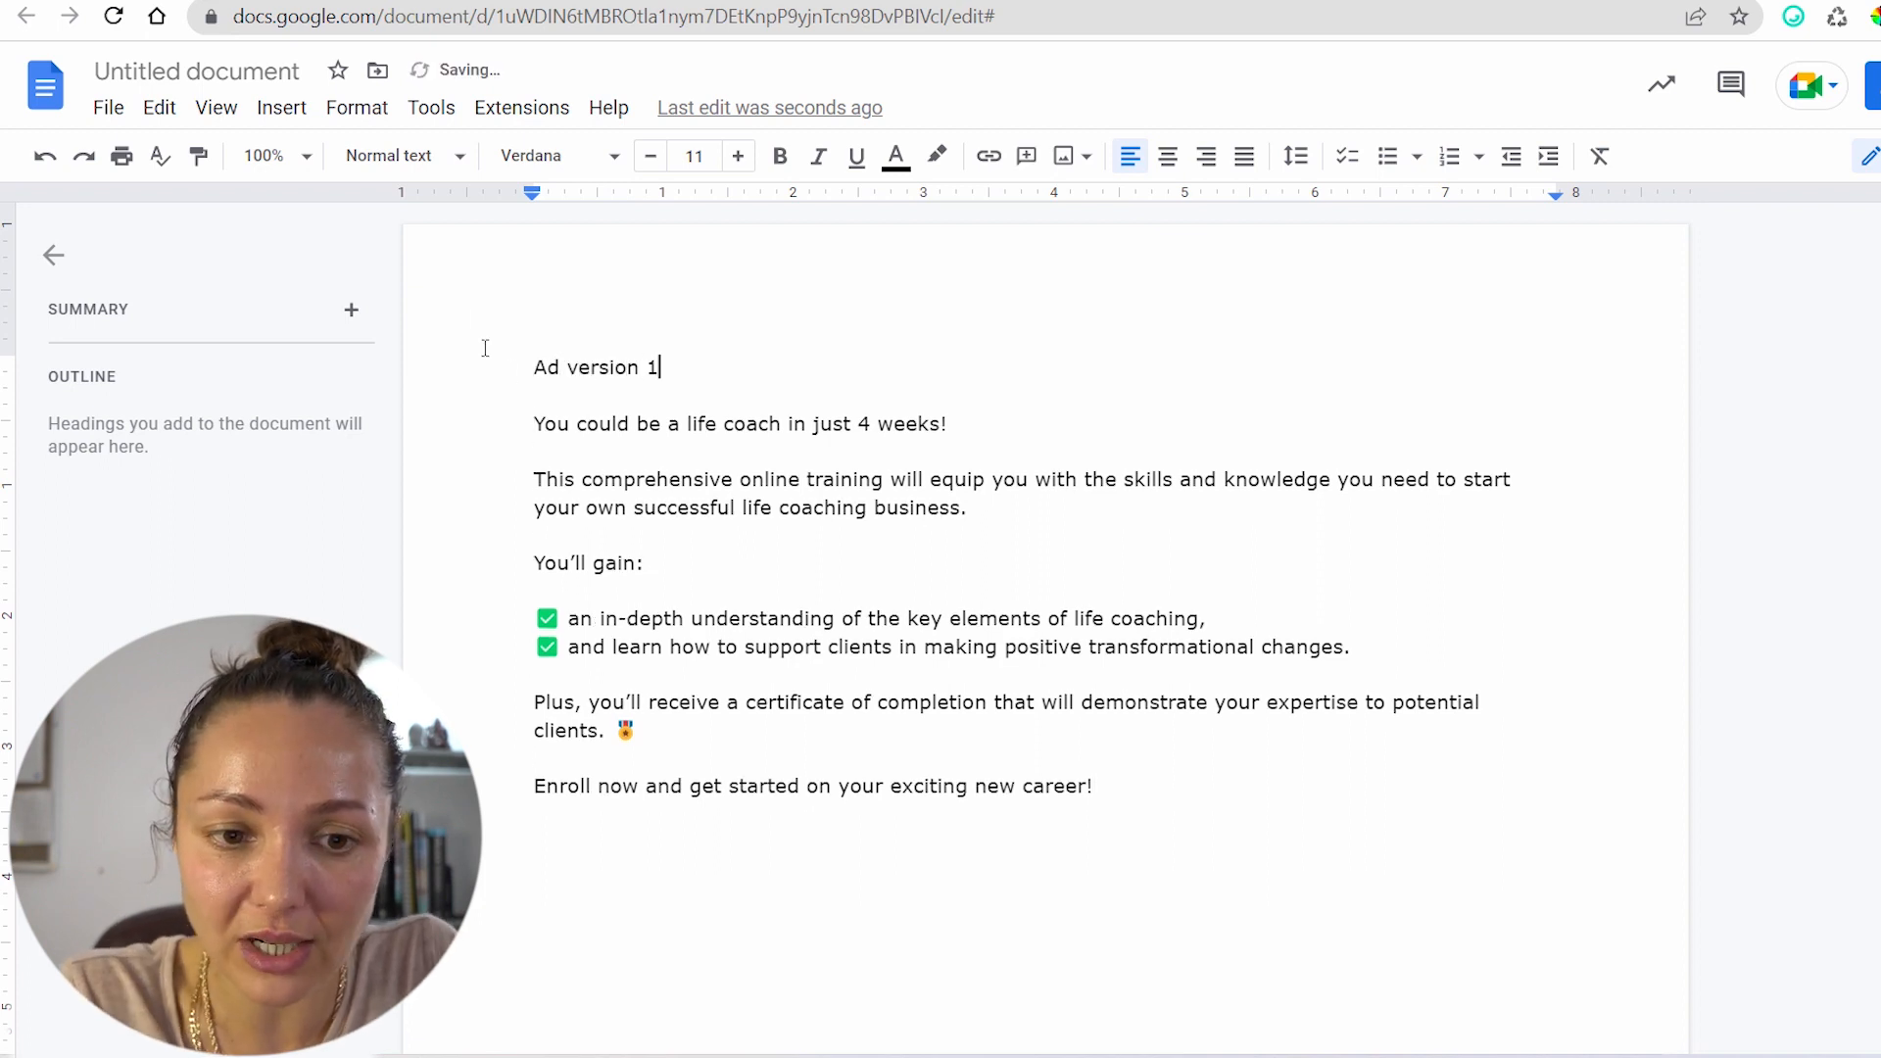
{"action": "left_click_drag", "start_coordinate": [492, 352], "coordinate": [666, 368]}
{"action": "left_click", "coordinate": [431, 156]}
{"action": "mouse_move", "coordinate": [604, 512]}
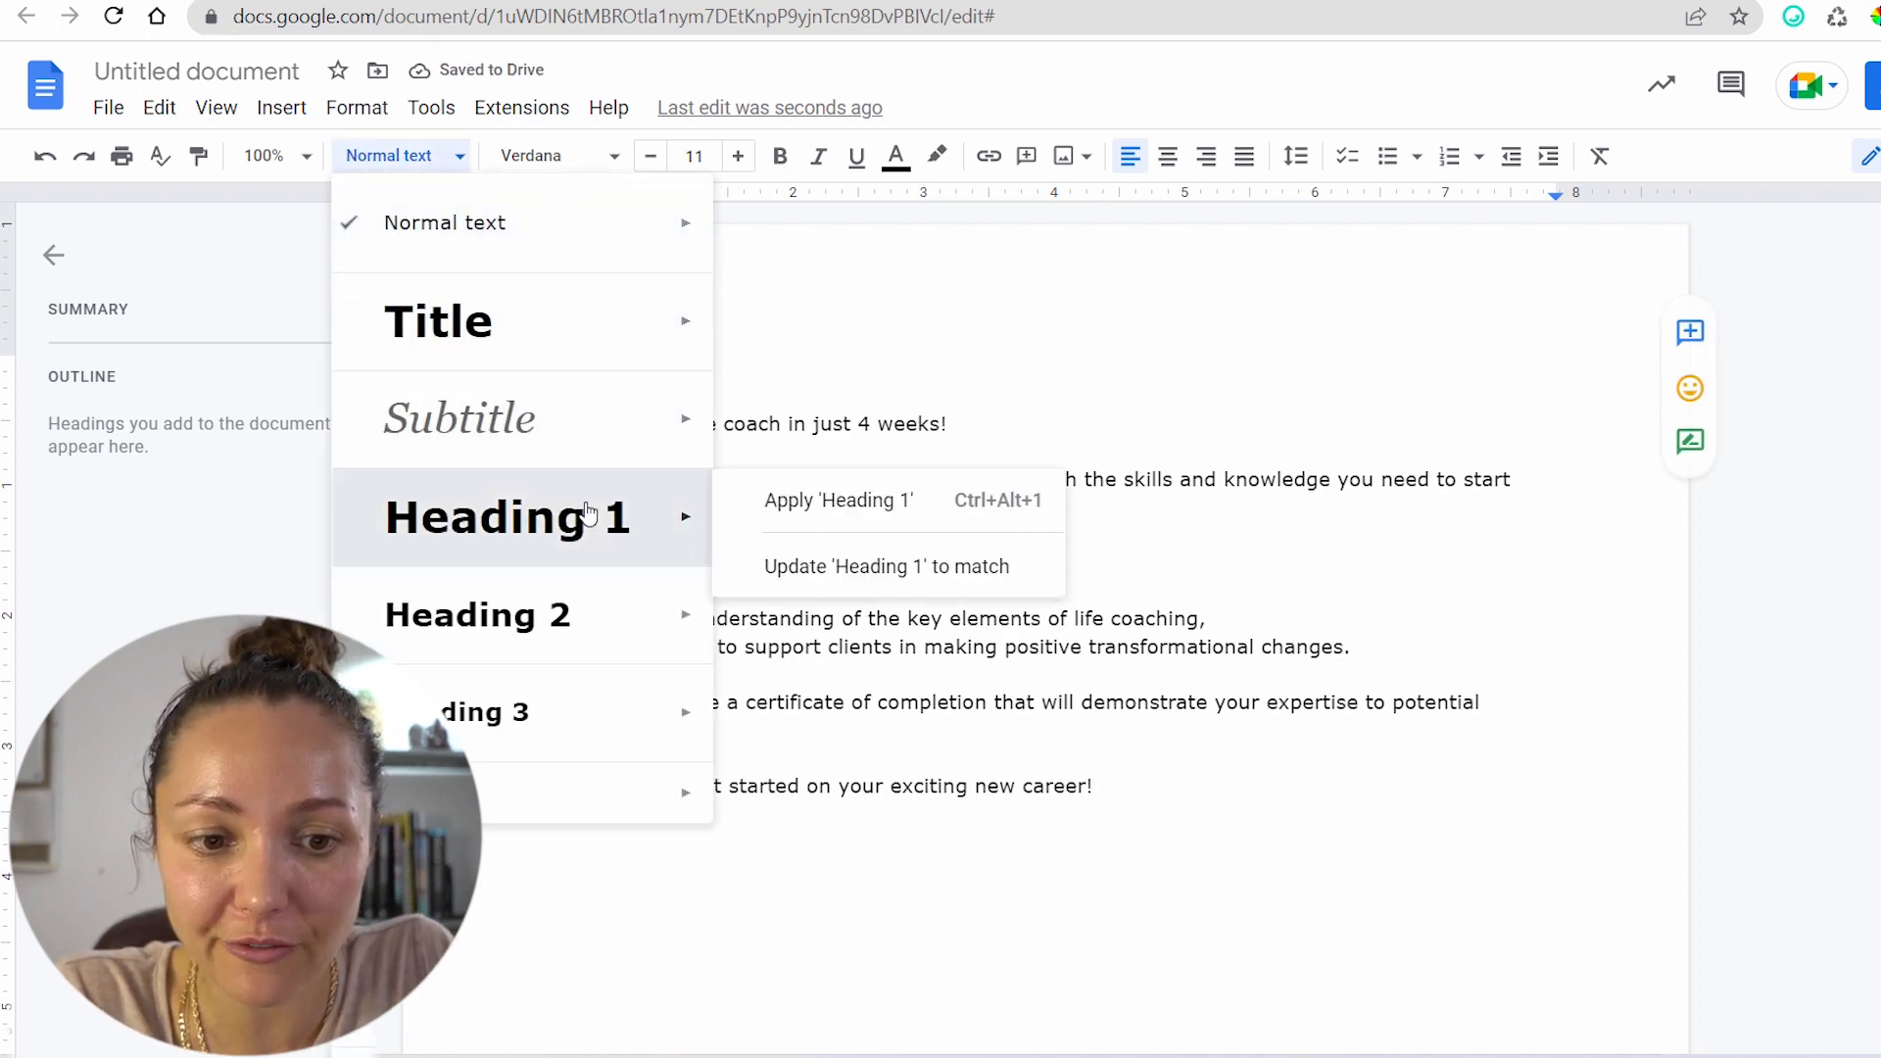
{"action": "left_click", "coordinate": [742, 489]}
Duplicate the heading below the first ad, change it to "Ad version 2", and start a new line under it
{"action": "key", "text": "ctrl+c"}
{"action": "left_click", "coordinate": [1185, 884]}
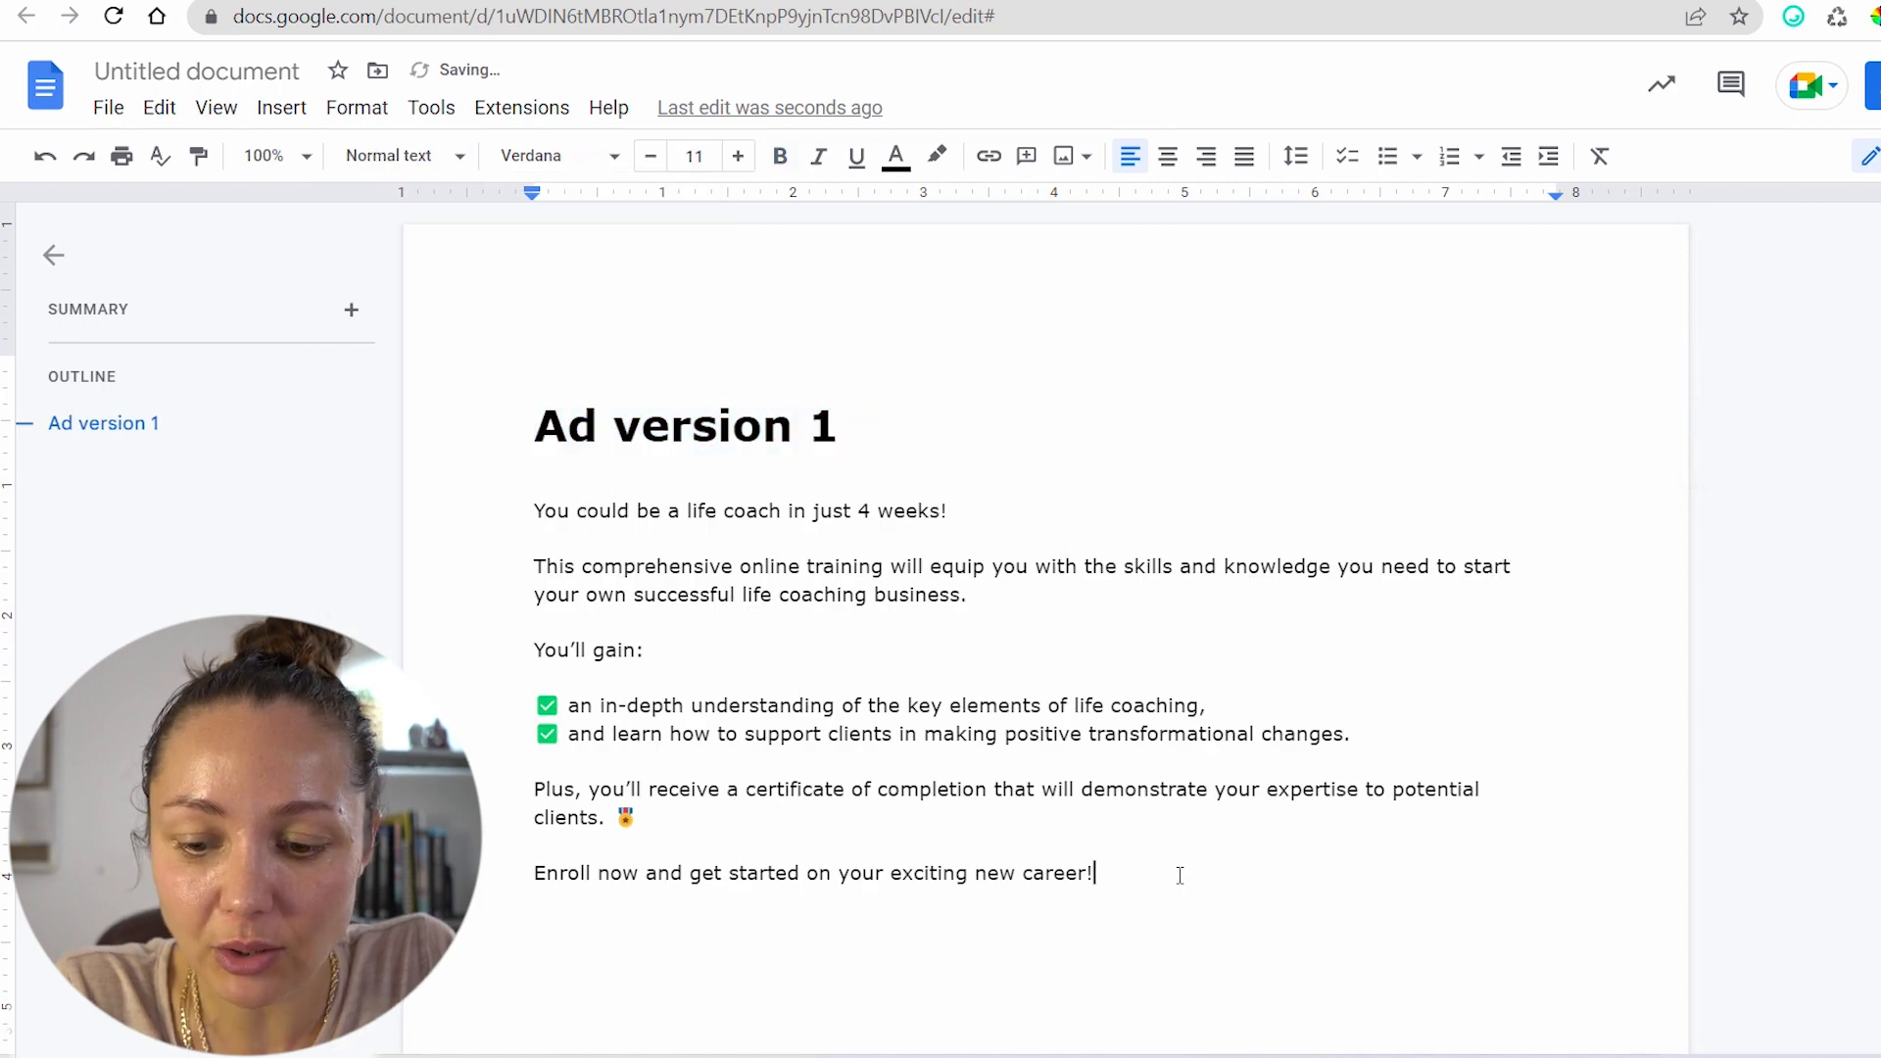
{"action": "key", "text": "Return"}
{"action": "key", "text": "ctrl+v"}
{"action": "key", "text": "BackSpace"}
{"action": "key", "text": "BackSpace"}
{"action": "type", "text": "2"}
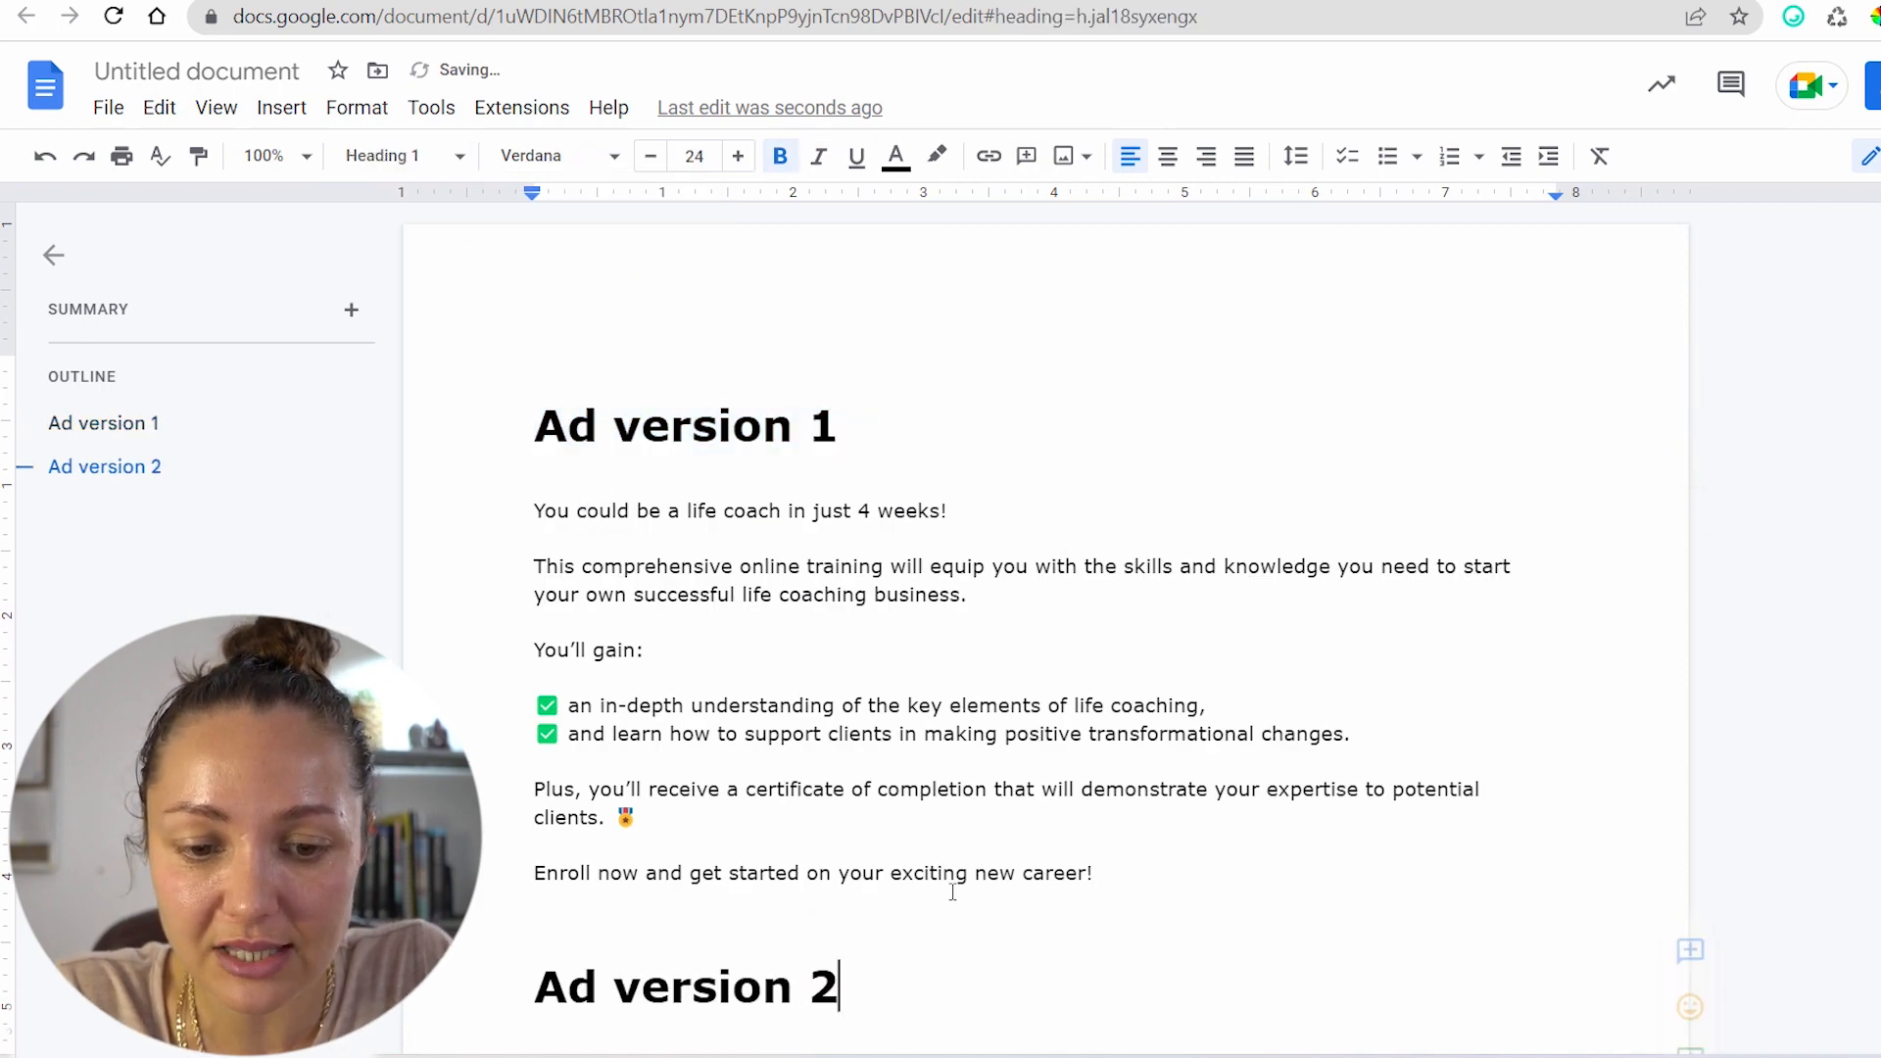
{"action": "scroll", "coordinate": [958, 895], "scroll_direction": "down", "scroll_amount": 3}
{"action": "key", "text": "Return"}
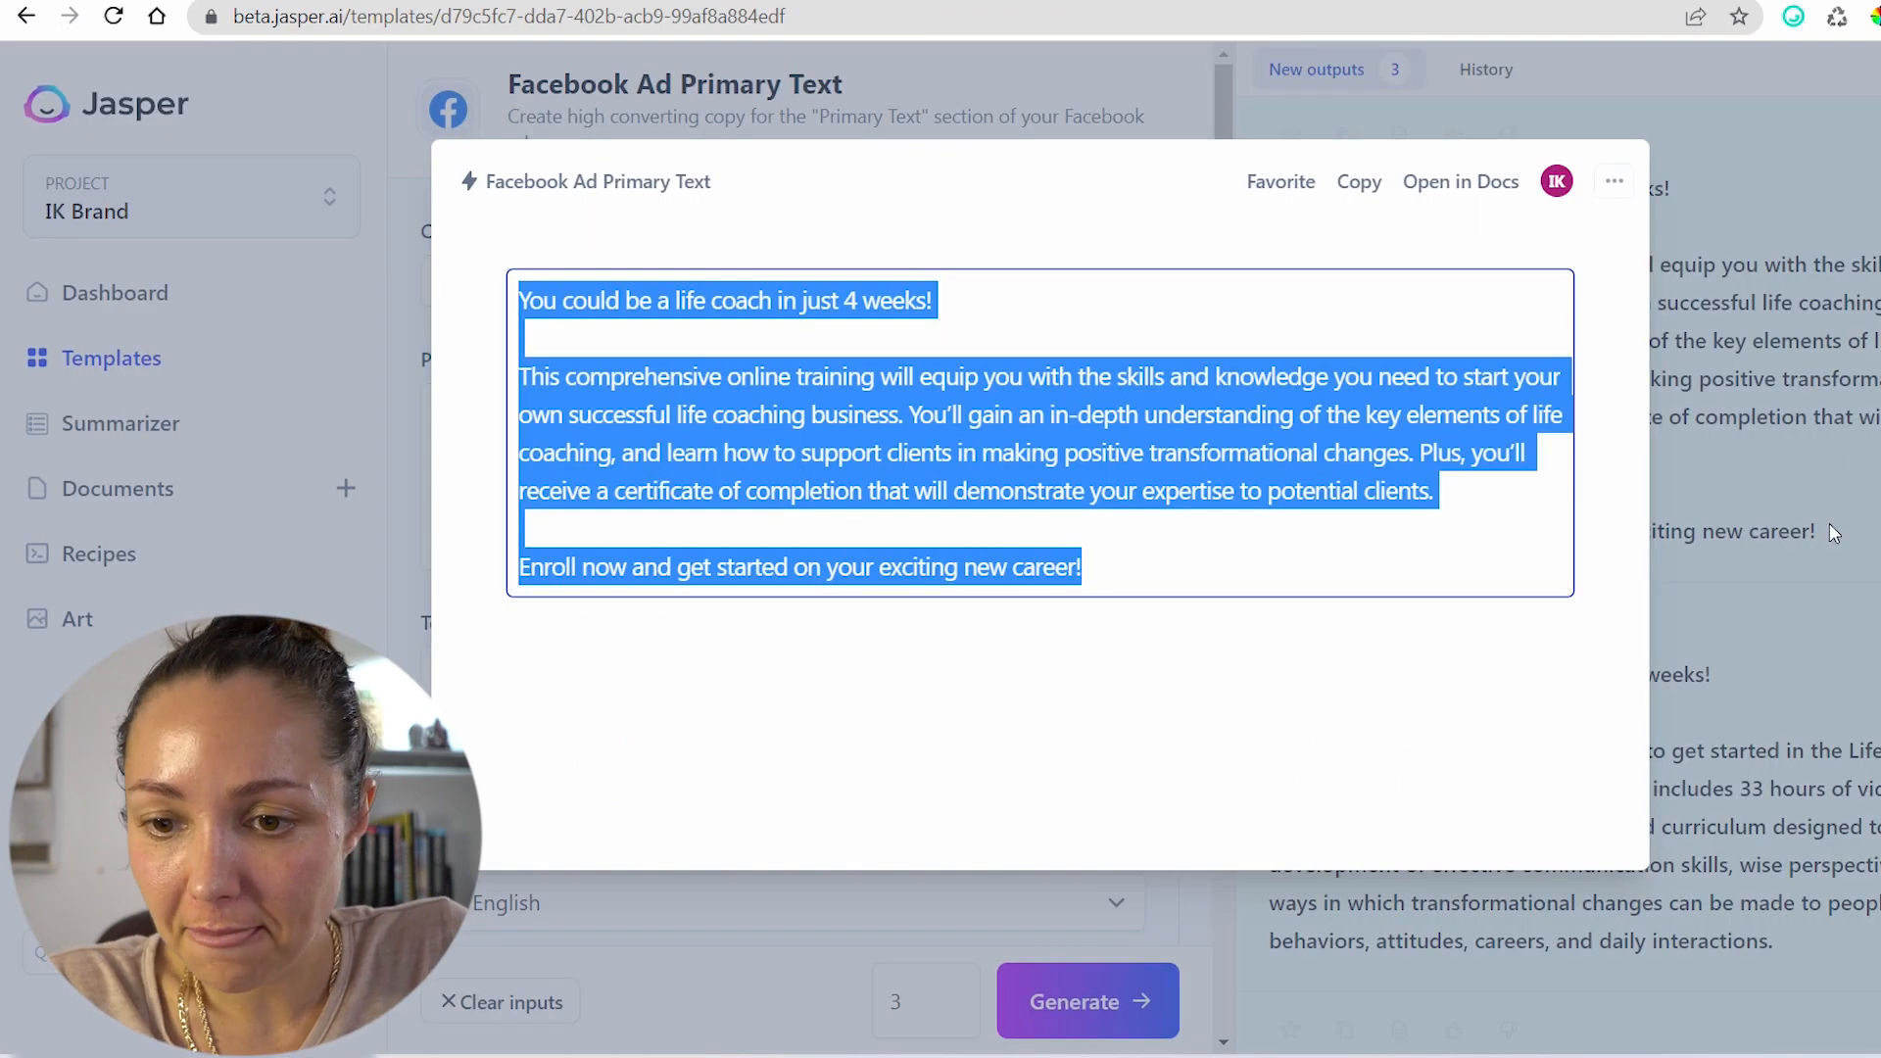
Review Jasper's other outputs, copy the "just a few months" ad, and paste it under the "Ad version 2" heading
{"action": "left_click", "coordinate": [1830, 531]}
{"action": "scroll", "coordinate": [1665, 441], "scroll_direction": "down", "scroll_amount": 4}
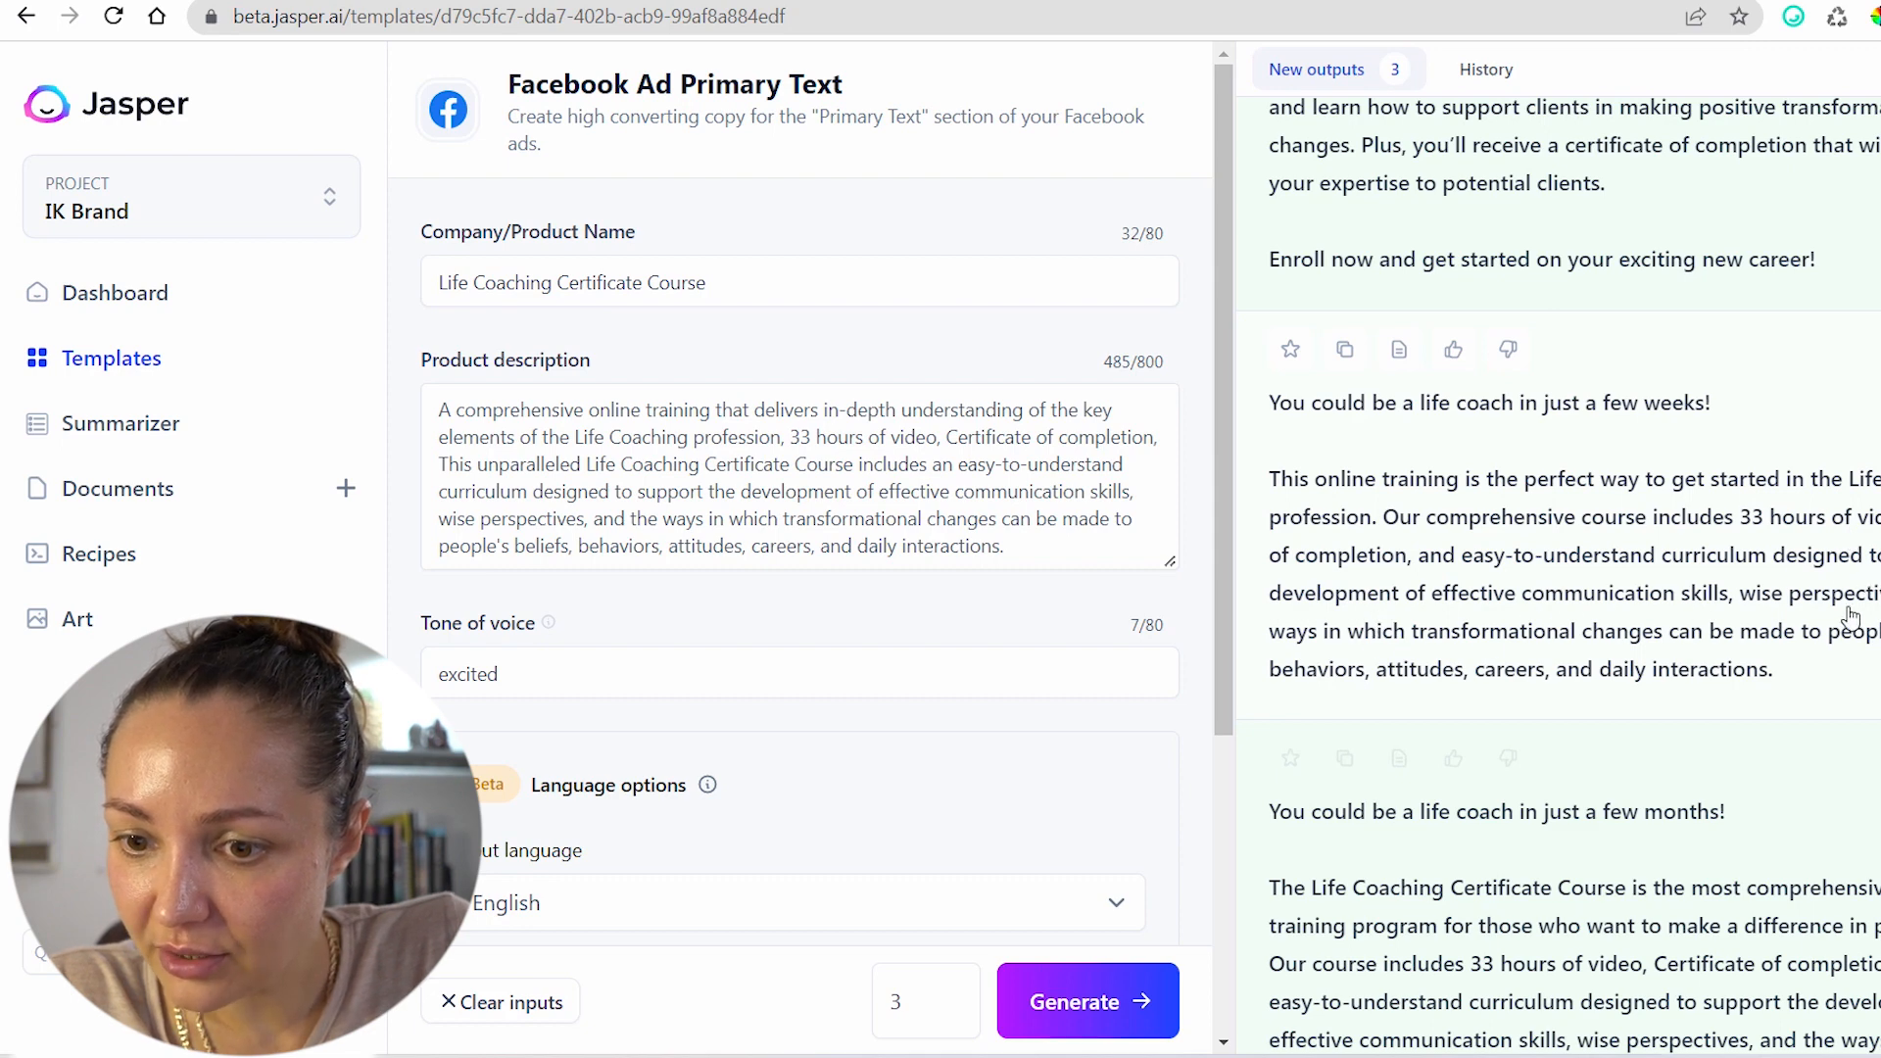
{"action": "scroll", "coordinate": [1776, 526], "scroll_direction": "down", "scroll_amount": 2}
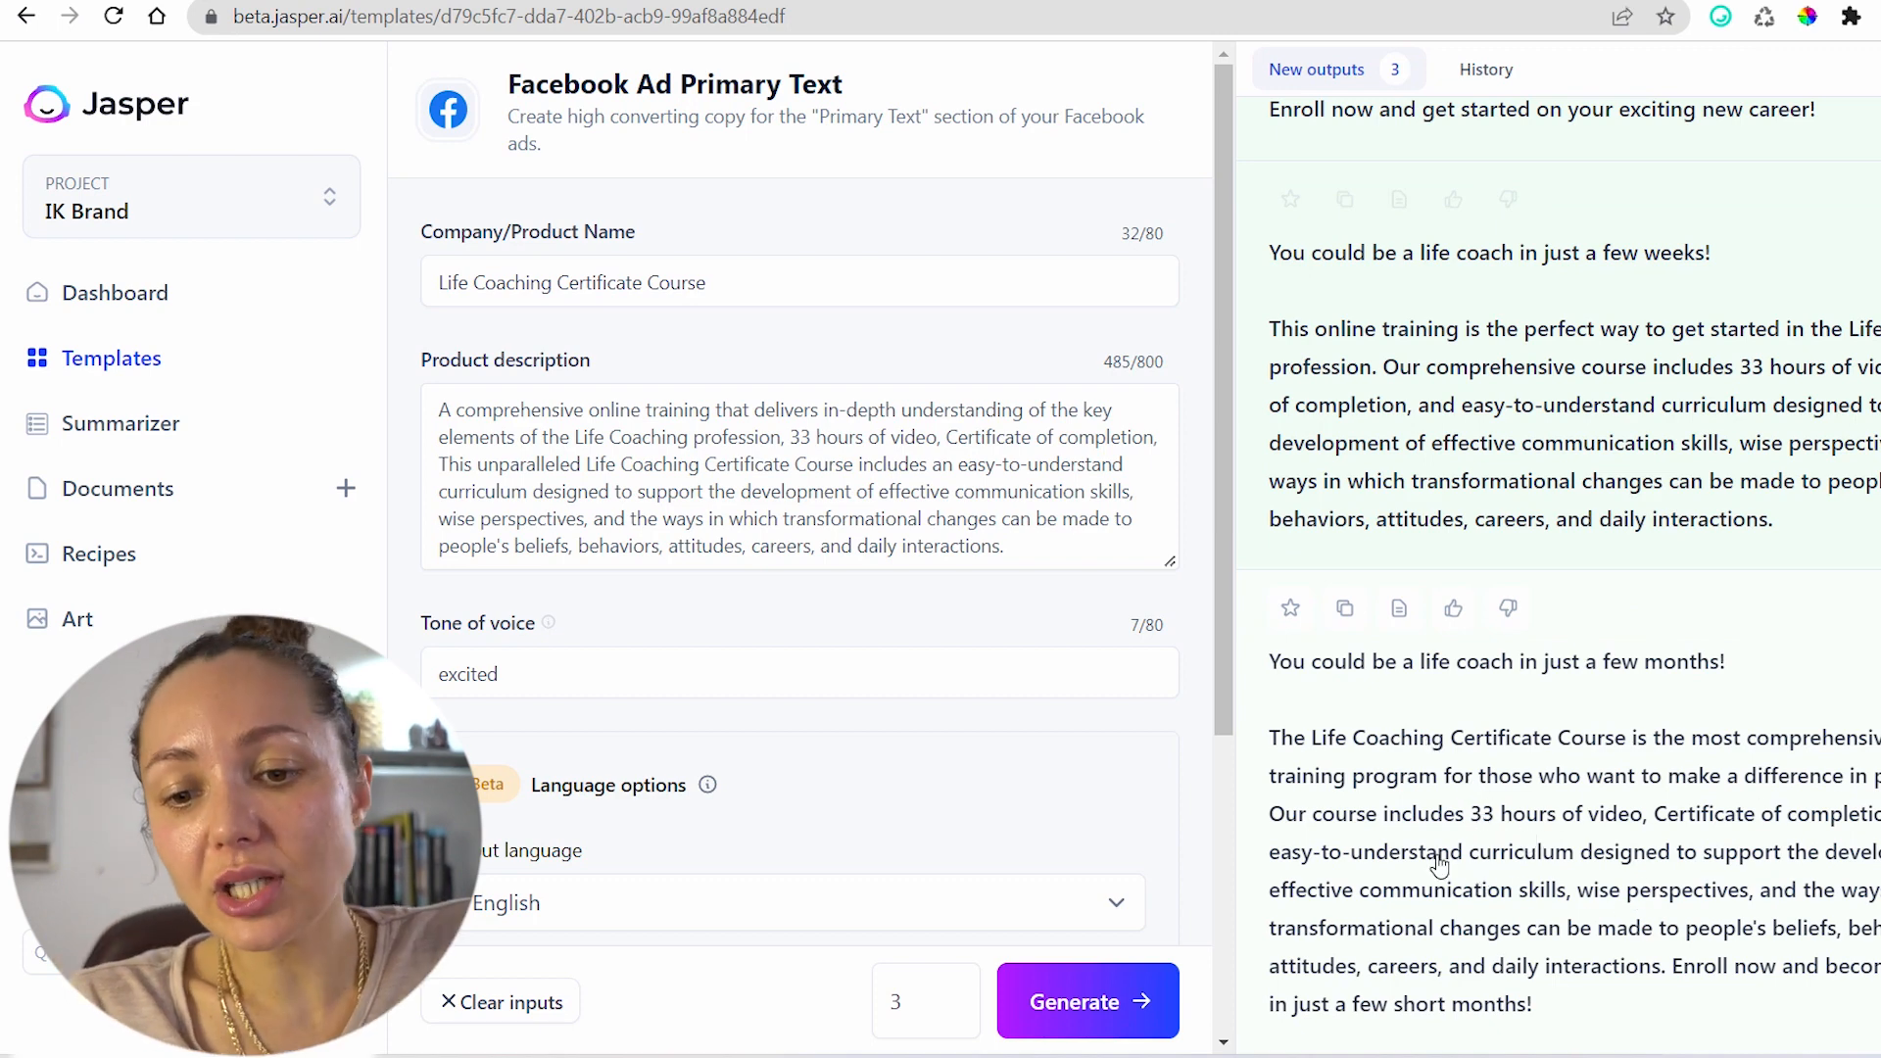
{"action": "left_click", "coordinate": [1440, 863]}
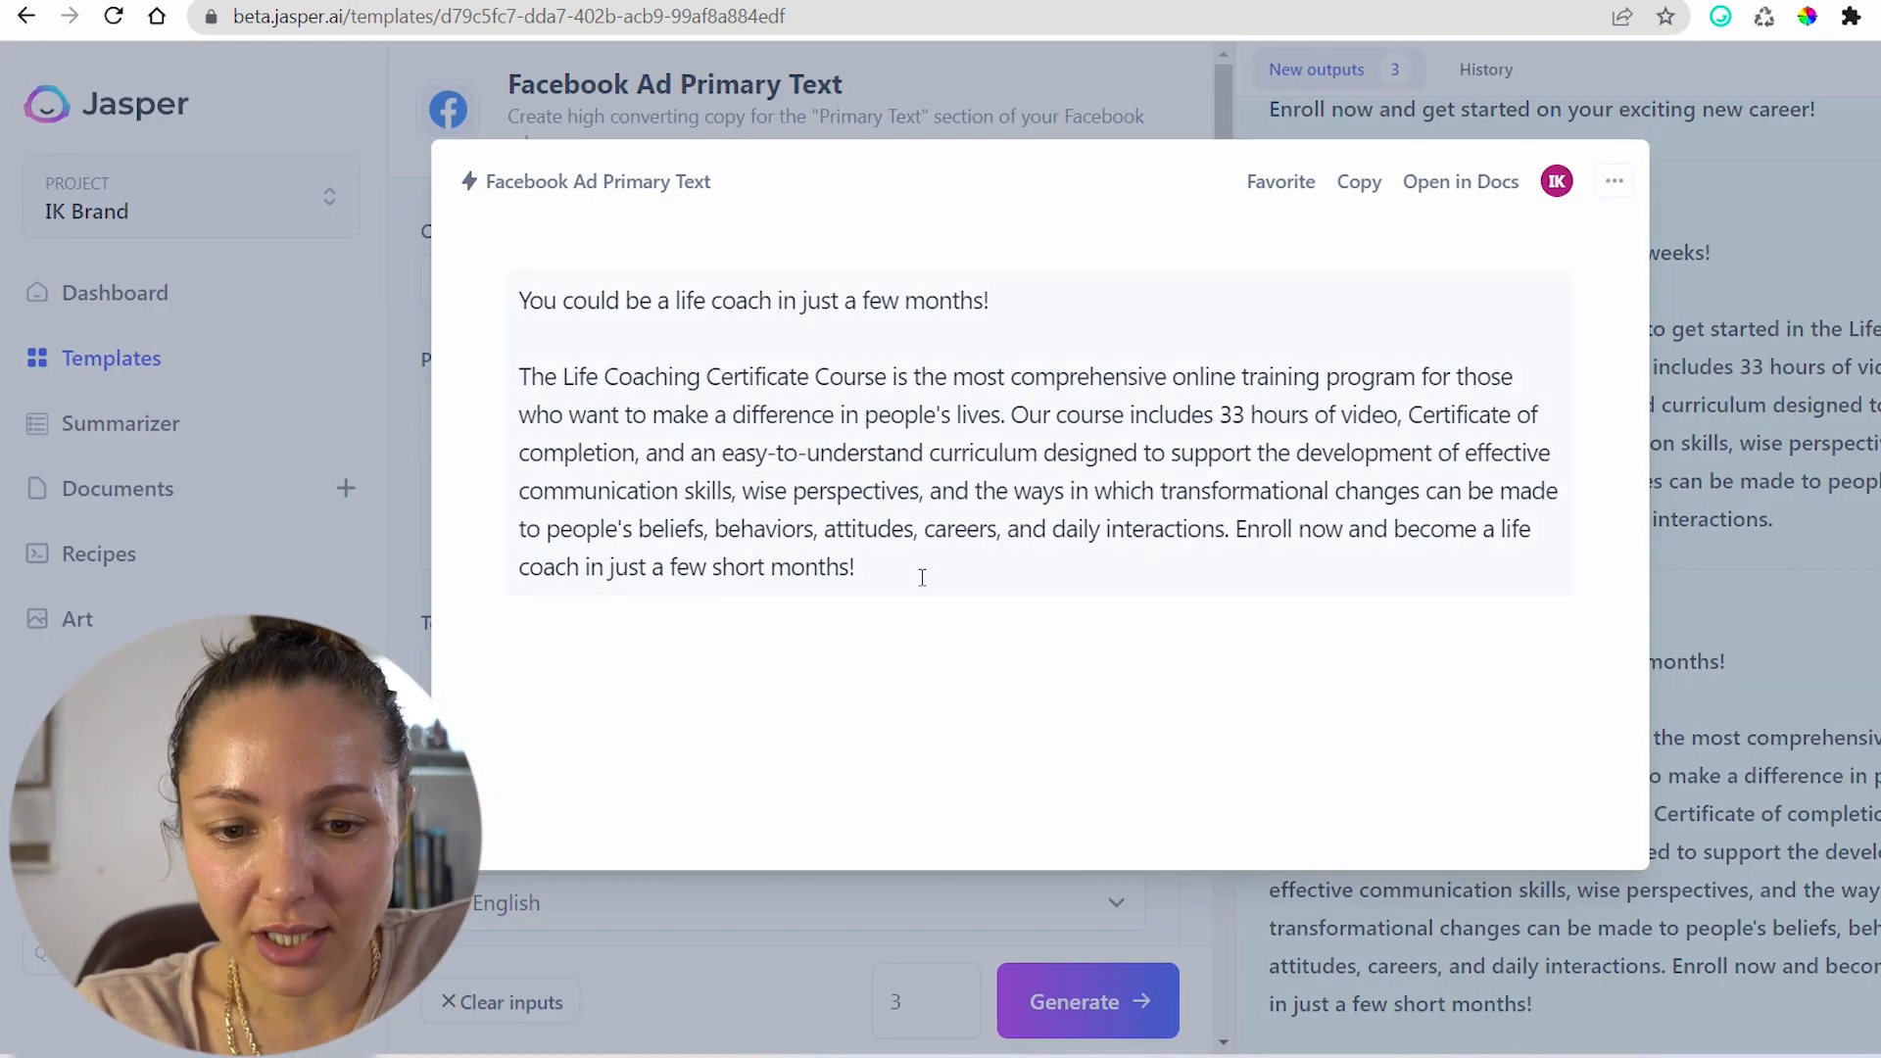
{"action": "left_click_drag", "start_coordinate": [922, 576], "coordinate": [520, 298]}
{"action": "right_click", "coordinate": [533, 303]}
{"action": "left_click", "coordinate": [598, 405]}
{"action": "key", "text": "alt+Tab"}
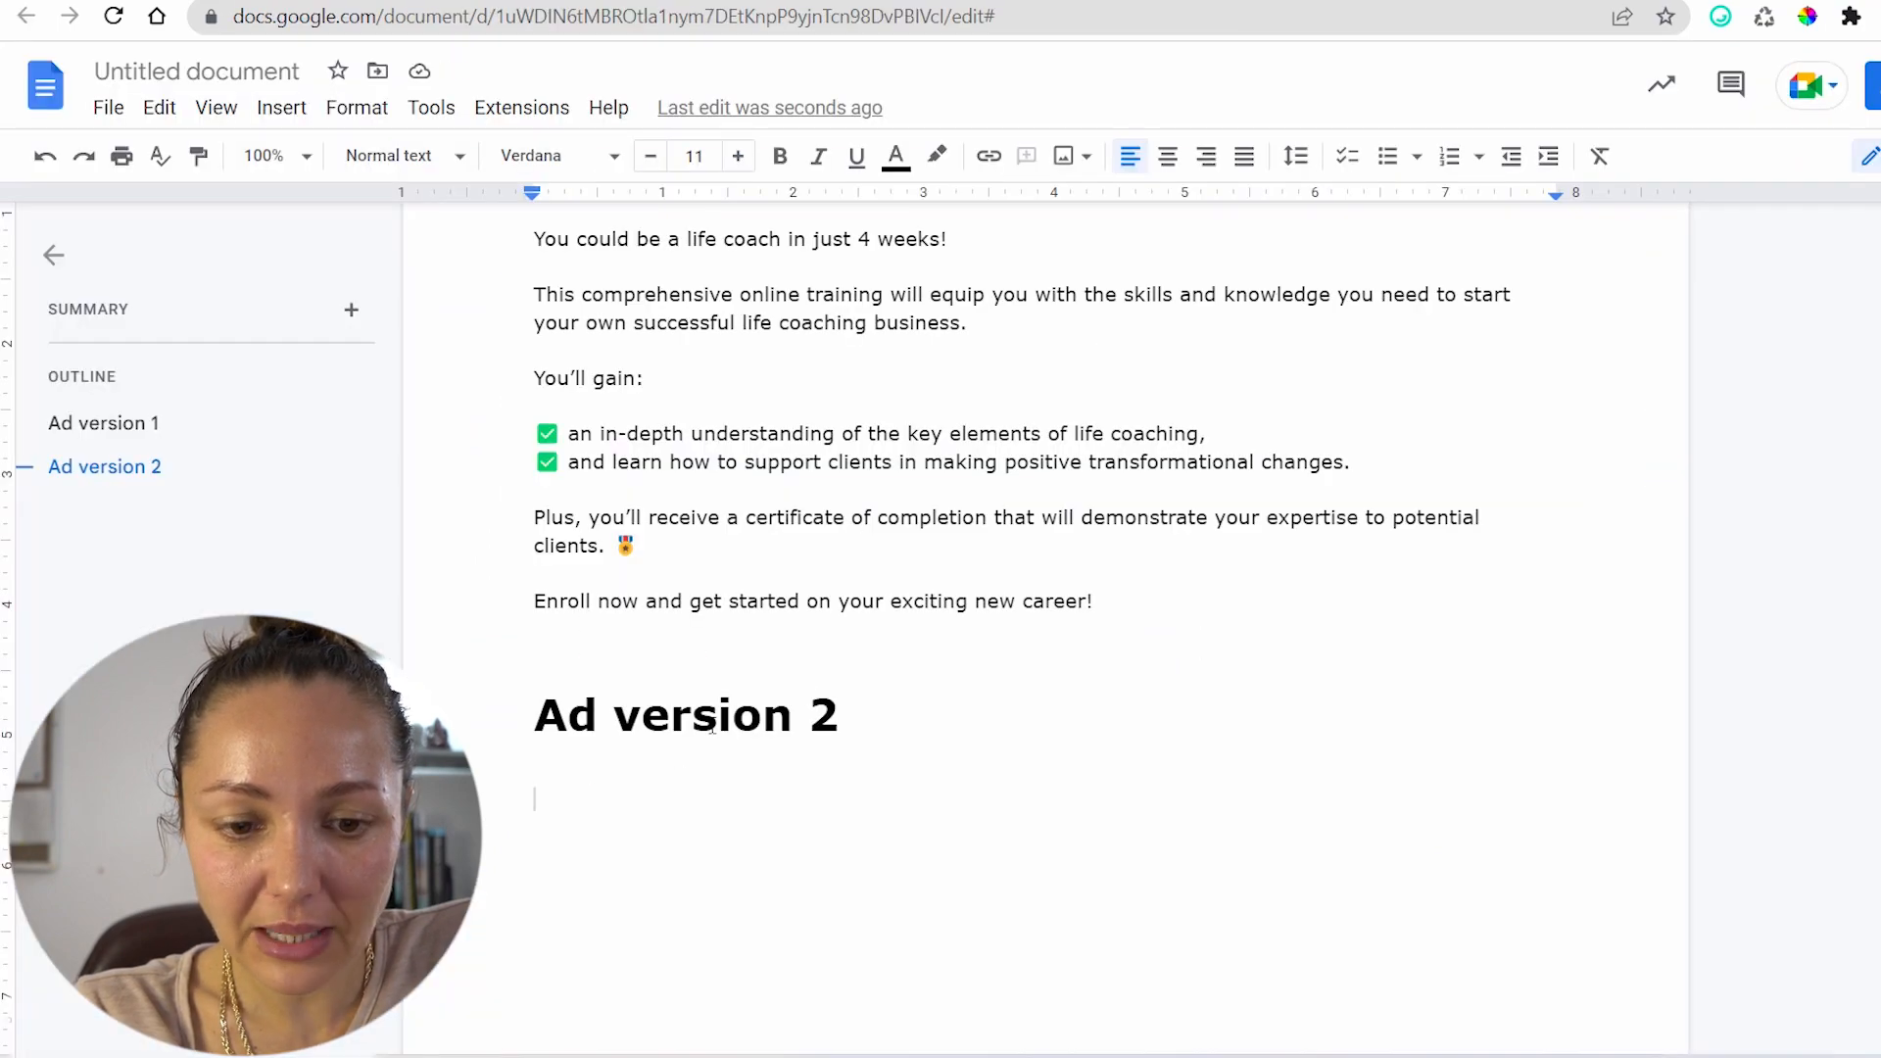
{"action": "right_click", "coordinate": [590, 821]}
{"action": "left_click", "coordinate": [751, 495]}
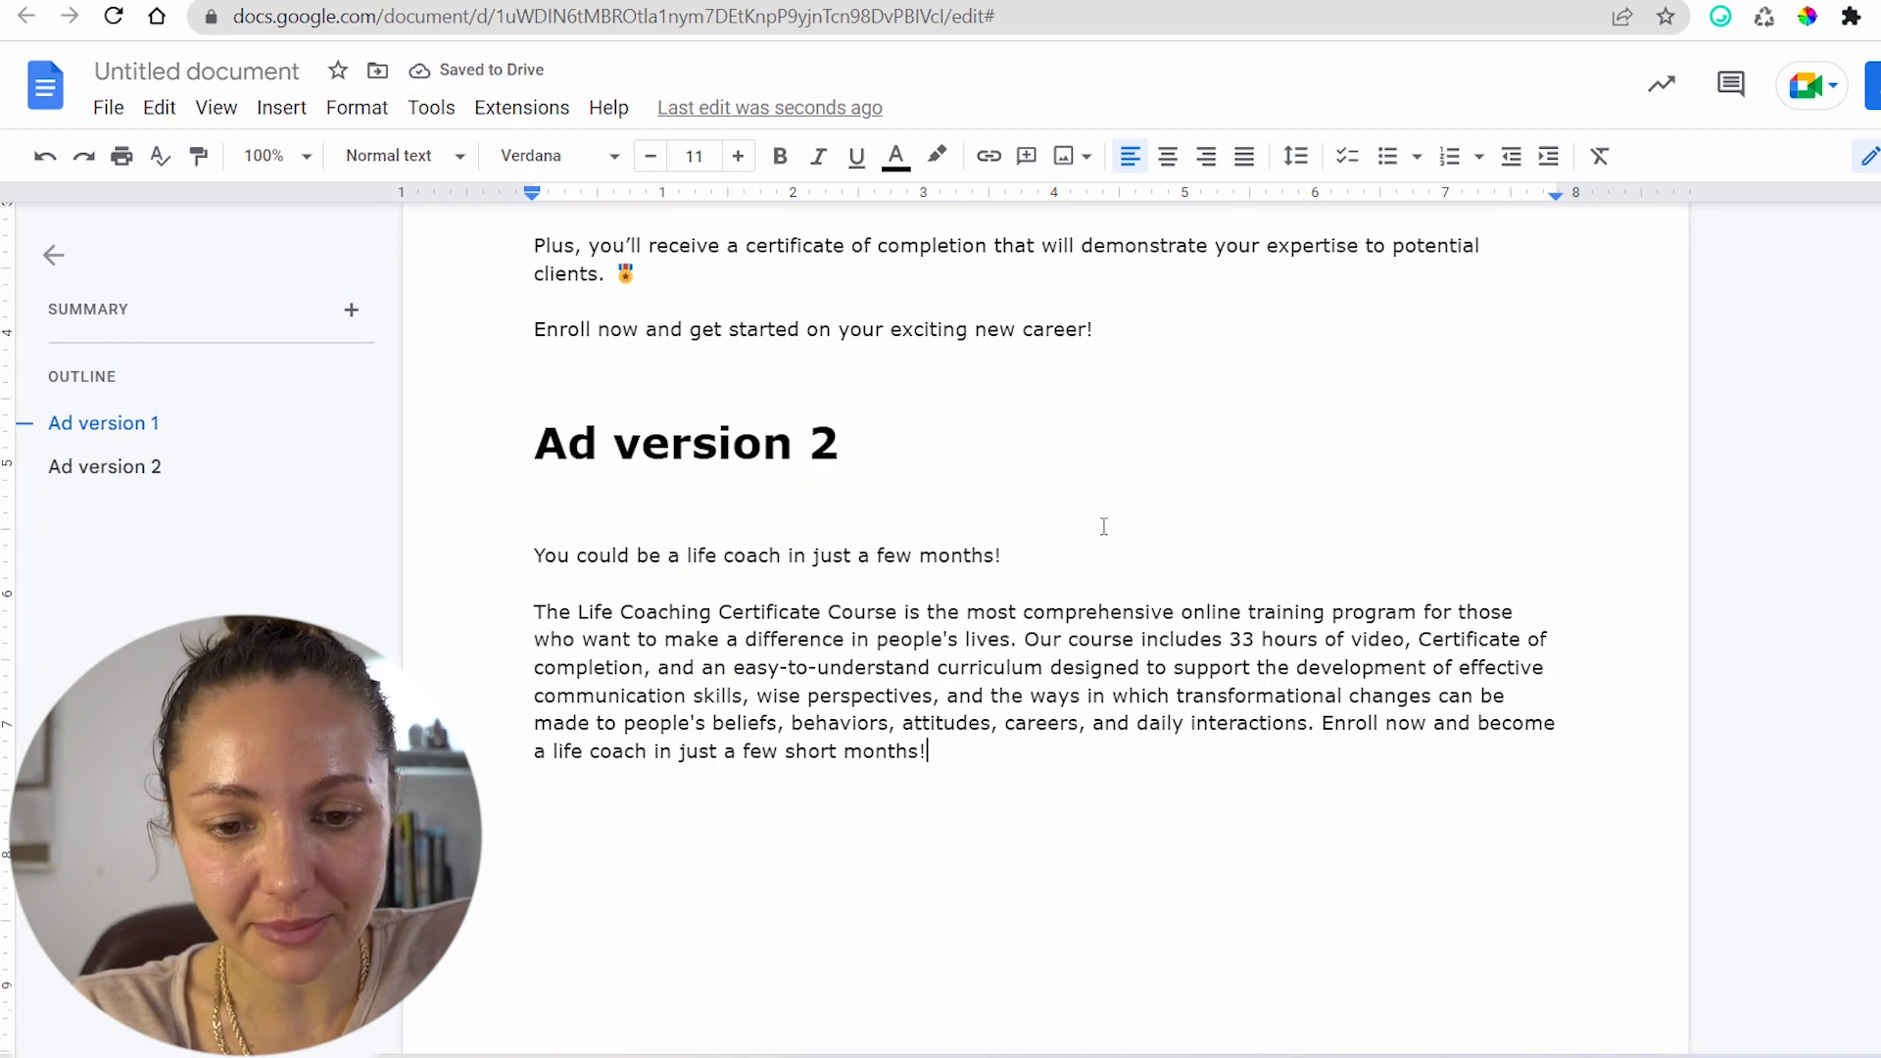
Start a new paragraph after "people's lives." and set "Our course includes:" on its own line
{"action": "left_click", "coordinate": [1025, 639]}
{"action": "key", "text": "Return"}
{"action": "key", "text": "Return"}
{"action": "left_click", "coordinate": [737, 696]}
{"action": "type", "text": ":"}
{"action": "key", "text": "Return"}
{"action": "key", "text": "Return"}
List the video hours, certificate and curriculum on separate lines with green check mark emojis, removing "and" before the last item
{"action": "scroll", "coordinate": [749, 704], "scroll_direction": "down", "scroll_amount": 2}
{"action": "key", "text": "ctrl+v"}
{"action": "left_click", "coordinate": [755, 480]}
{"action": "key", "text": "Return"}
{"action": "key", "text": "ctrl+v"}
{"action": "left_click", "coordinate": [828, 508]}
{"action": "key", "text": "Return"}
{"action": "key", "text": "ctrl+v"}
{"action": "key", "text": "space"}
{"action": "key", "text": "Delete"}
{"action": "key", "text": "Delete"}
{"action": "key", "text": "Delete"}
{"action": "key", "text": "Delete"}
Break the text after "curriculum" into a new paragraph beginning with "The course is" before "designed"
{"action": "left_click", "coordinate": [914, 534]}
{"action": "key", "text": "Return"}
{"action": "key", "text": "Return"}
{"action": "type", "text": "The course is"}
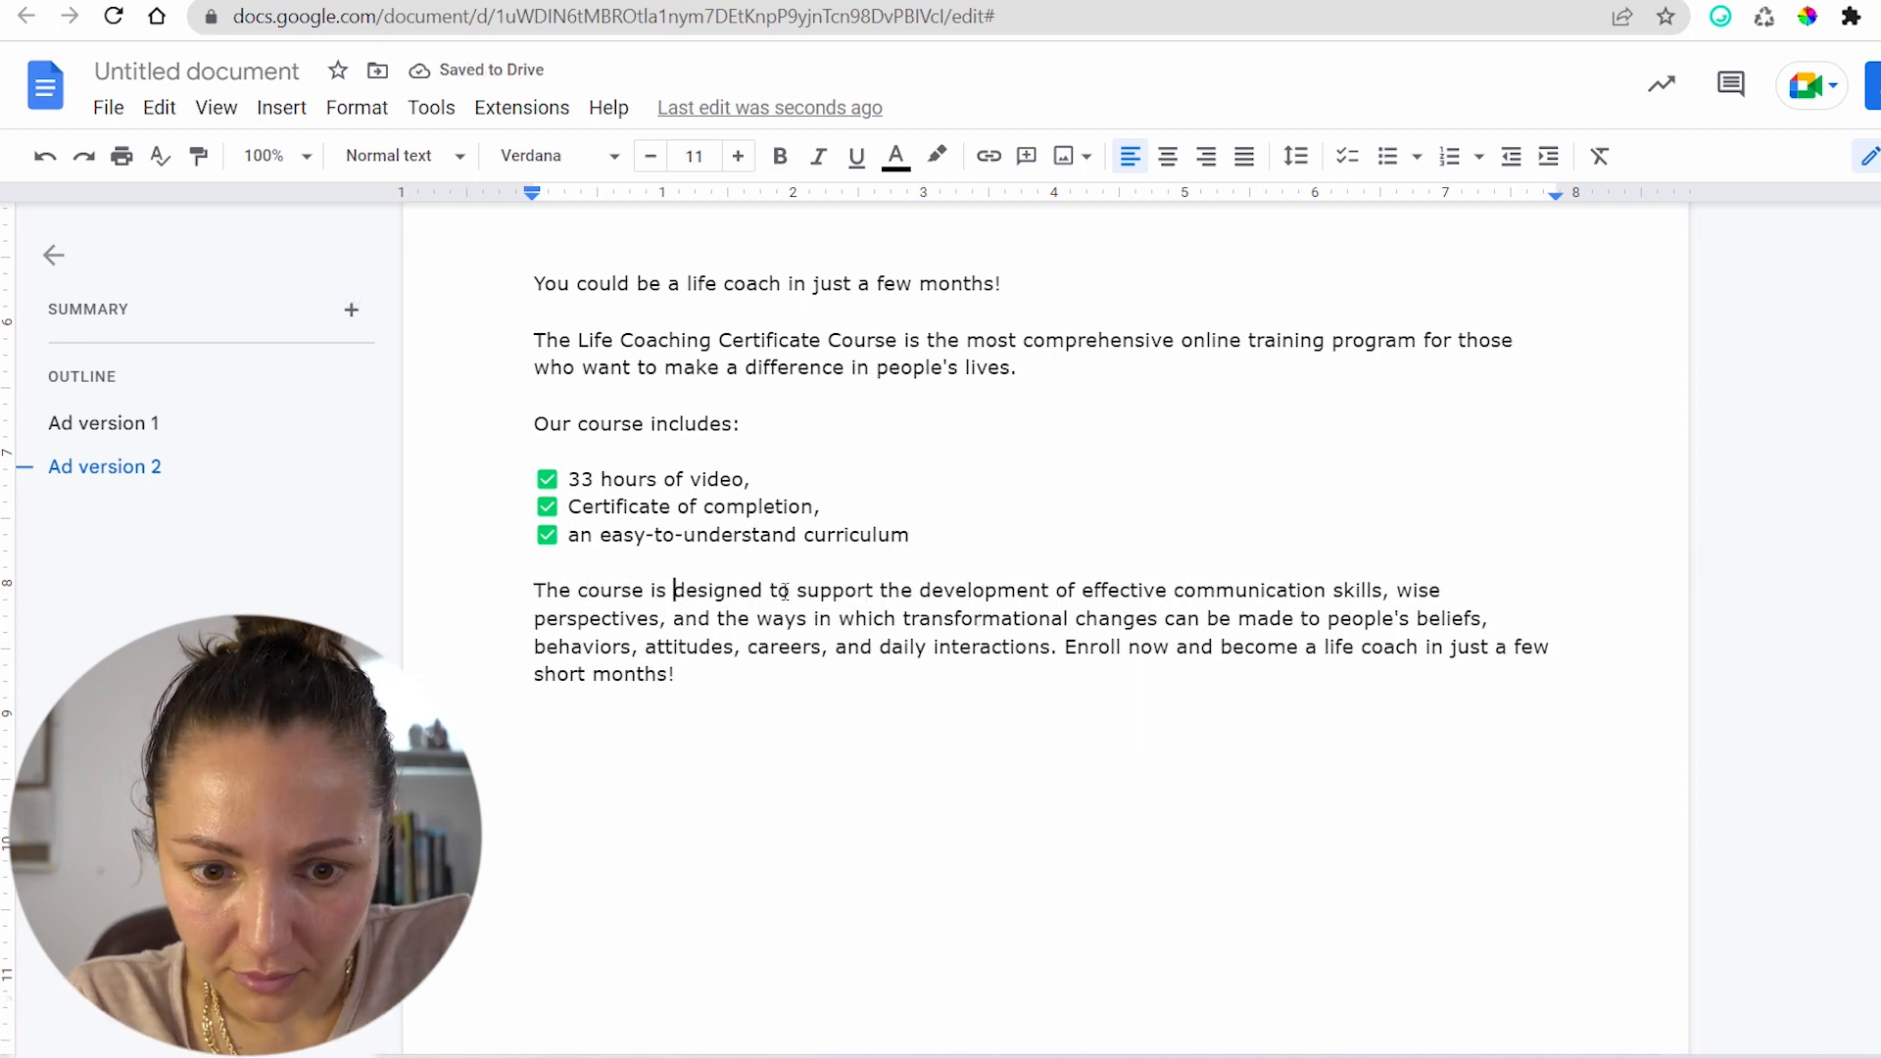
Break the line after "designed to:" and start the next line with a blue circle emoji found in JoyPixels by searching "circle"
{"action": "left_click", "coordinate": [792, 591]}
{"action": "type", "text": ":"}
{"action": "key", "text": "Return"}
{"action": "key", "text": "Return"}
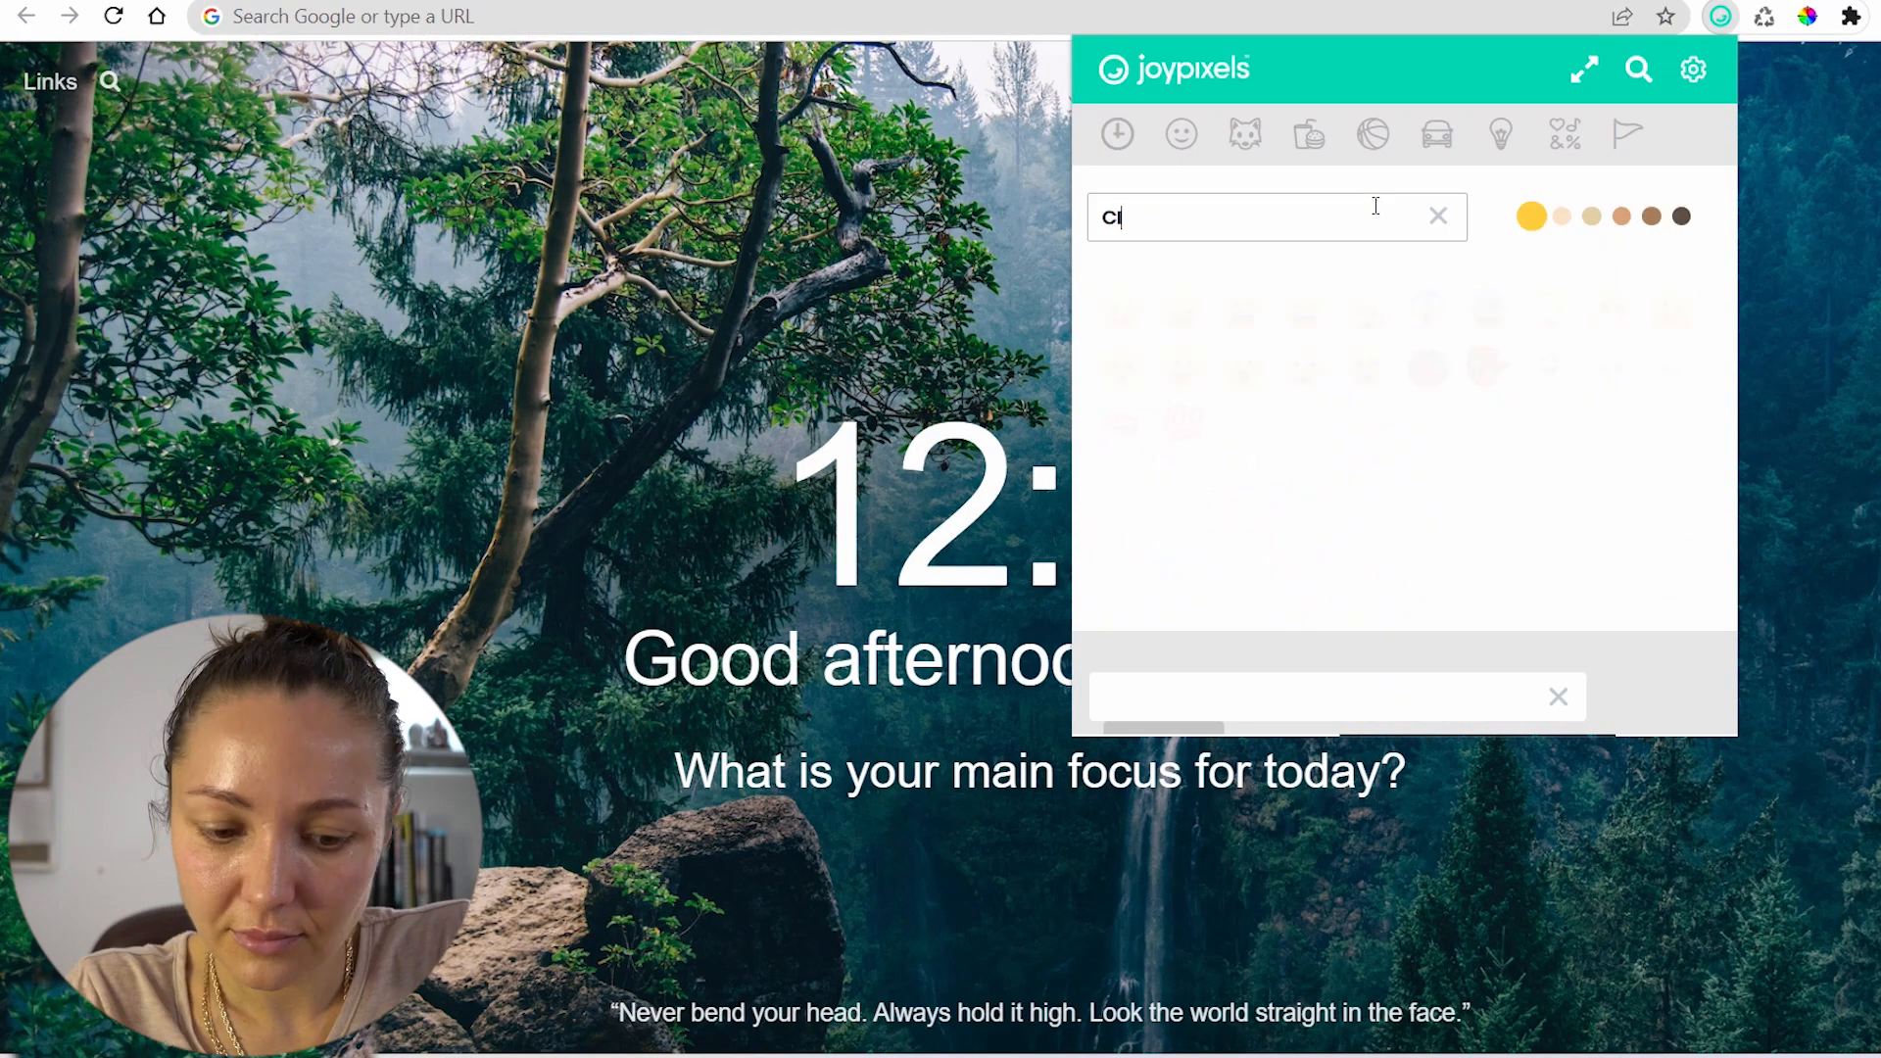
{"action": "type", "text": "rcle"}
{"action": "left_click", "coordinate": [1671, 296]}
{"action": "key", "text": "ctrl+v"}
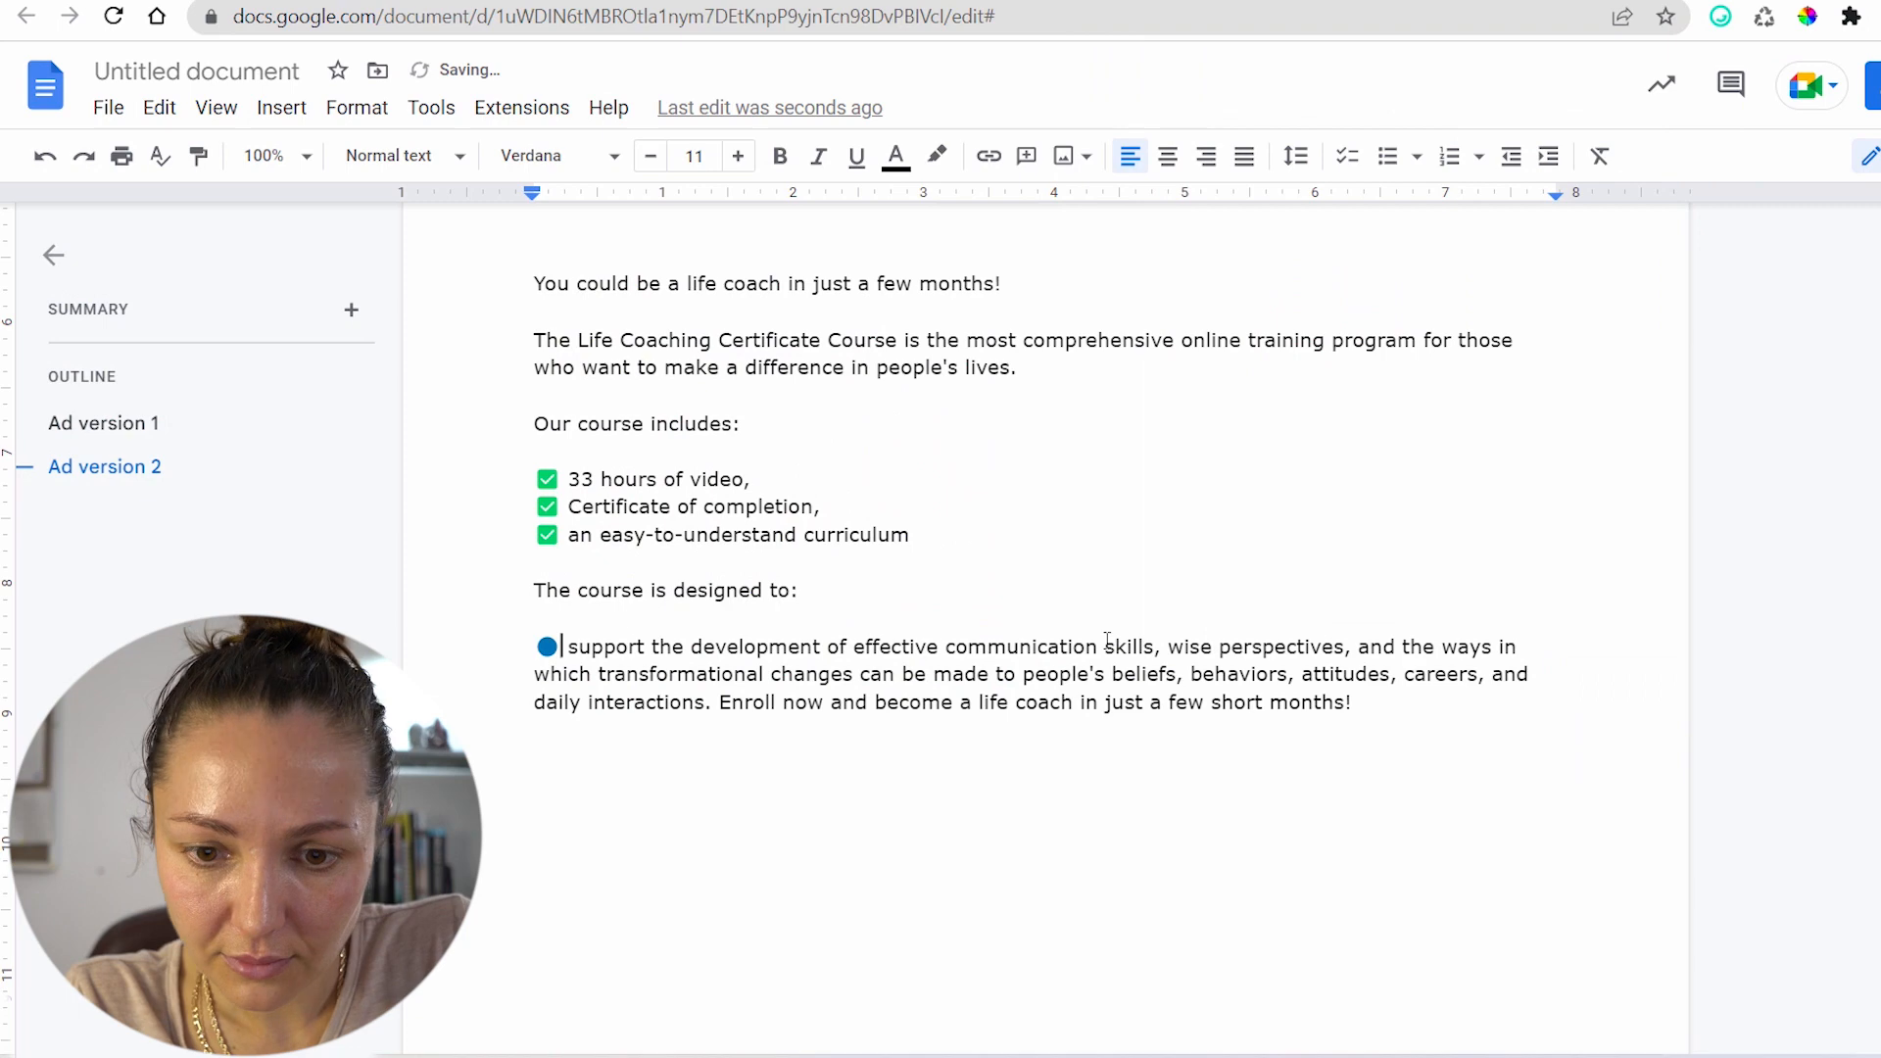
Undo the break after "designed to" and end the intro line with "support the development of:" instead
{"action": "key", "text": "ctrl+z"}
{"action": "key", "text": "ctrl+z"}
{"action": "key", "text": "ctrl+z"}
{"action": "left_click", "coordinate": [1075, 589]}
{"action": "type", "text": ":"}
{"action": "key", "text": "Return"}
{"action": "key", "text": "Return"}
Split the communication skills, wise perspectives and transformational changes items onto separate lines, each starting with the blue circle emoji
{"action": "key", "text": "ctrl+v"}
{"action": "left_click", "coordinate": [880, 648]}
{"action": "key", "text": "Return"}
{"action": "key", "text": "ctrl+v"}
{"action": "left_click", "coordinate": [760, 676]}
{"action": "key", "text": "Return"}
{"action": "key", "text": "ctrl+v"}
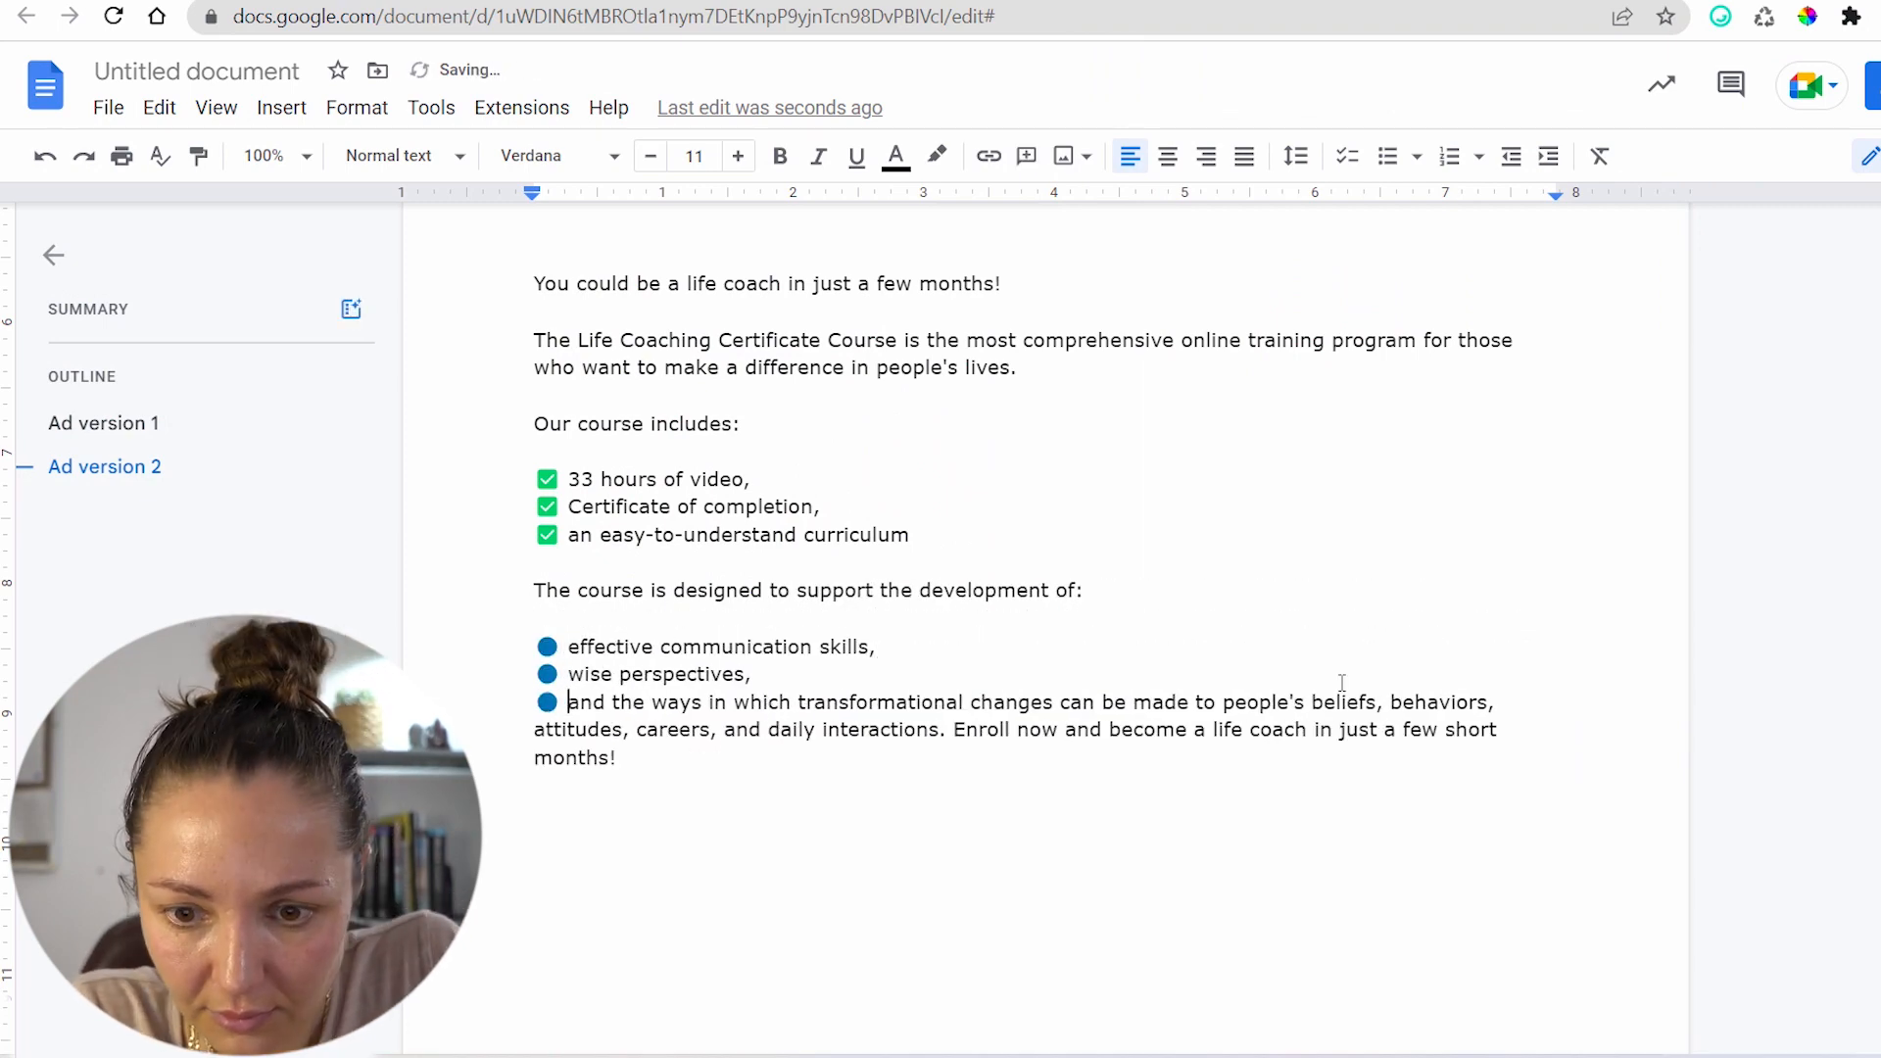
Separate the "Enroll now and become a life coach" sentence into its own closing paragraph
{"action": "left_click", "coordinate": [949, 733]}
{"action": "key", "text": "Return"}
{"action": "key", "text": "Return"}
Review the emoji list formatting and compare both ad versions in the document
{"action": "scroll", "coordinate": [932, 746], "scroll_direction": "up", "scroll_amount": 3}
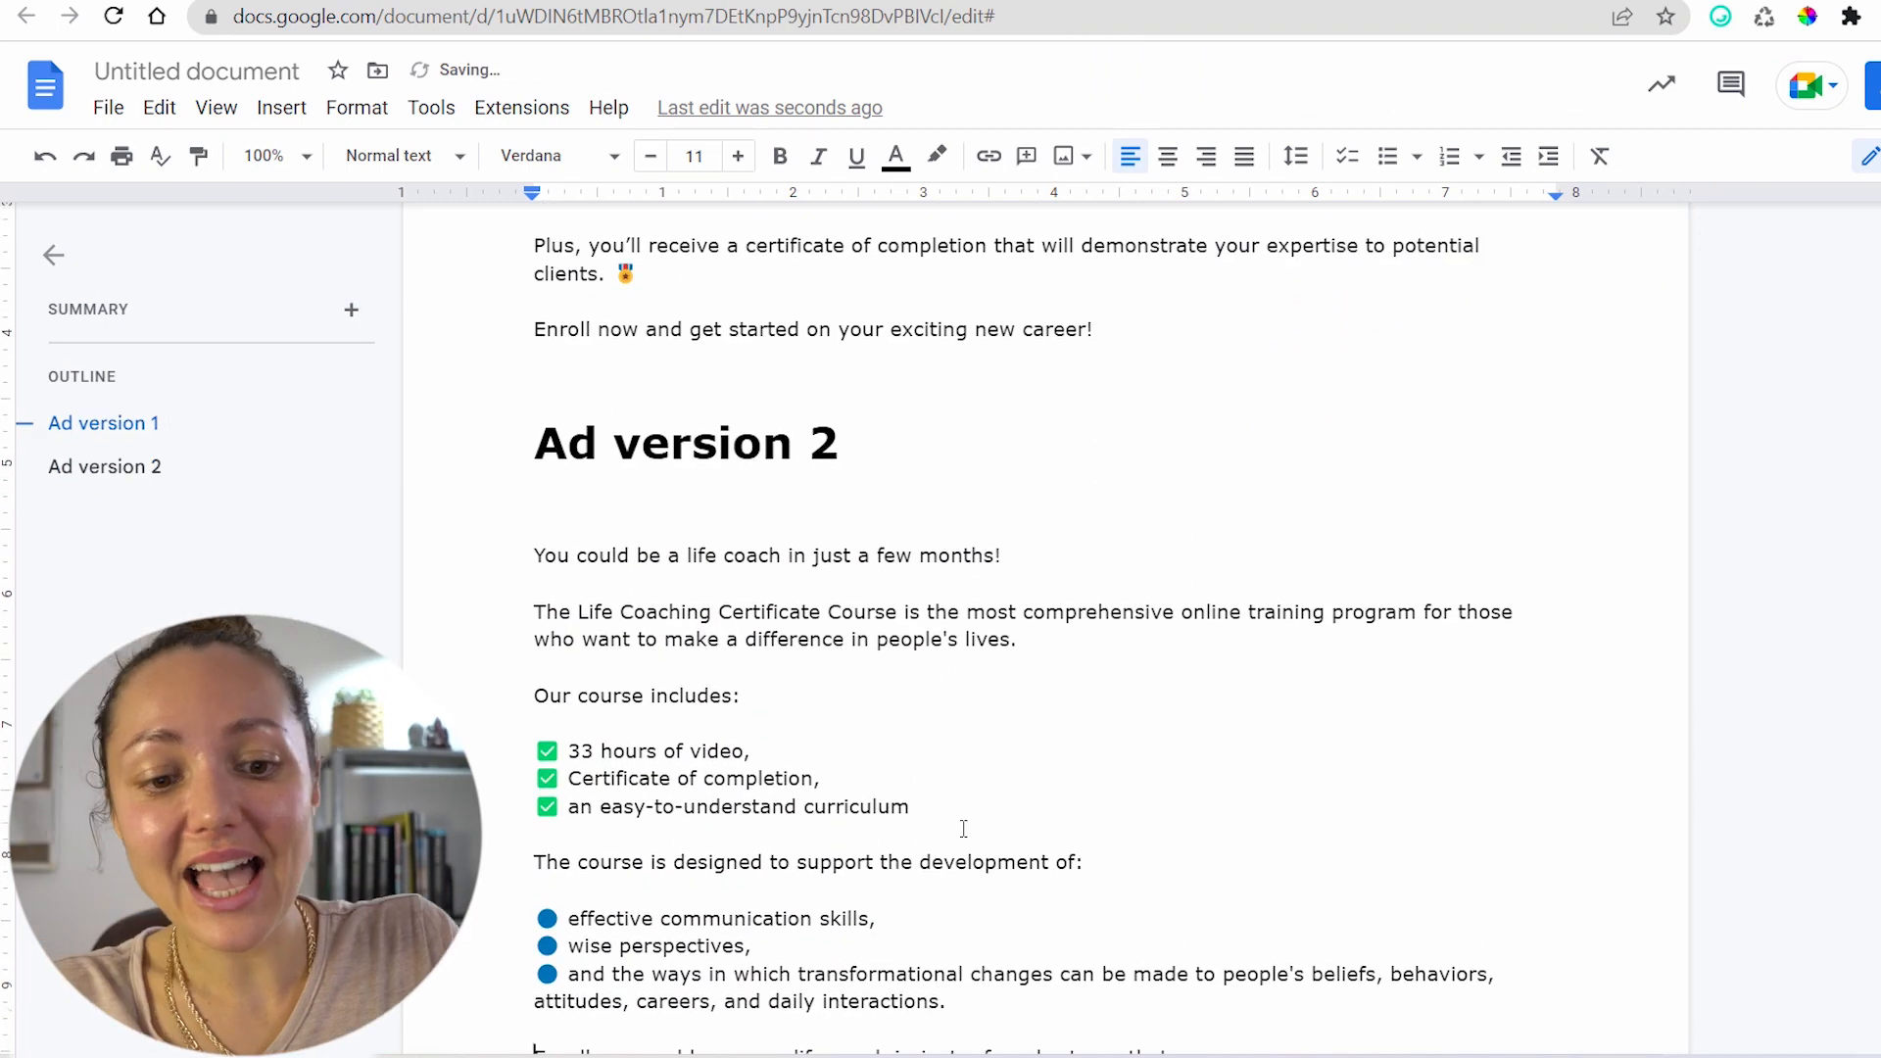
{"action": "scroll", "coordinate": [920, 833], "scroll_direction": "down", "scroll_amount": 2}
{"action": "left_click_drag", "start_coordinate": [534, 602], "coordinate": [970, 676]}
{"action": "scroll", "coordinate": [957, 642], "scroll_direction": "down", "scroll_amount": 2}
{"action": "left_click", "coordinate": [516, 650]}
{"action": "left_click_drag", "start_coordinate": [517, 650], "coordinate": [981, 727]}
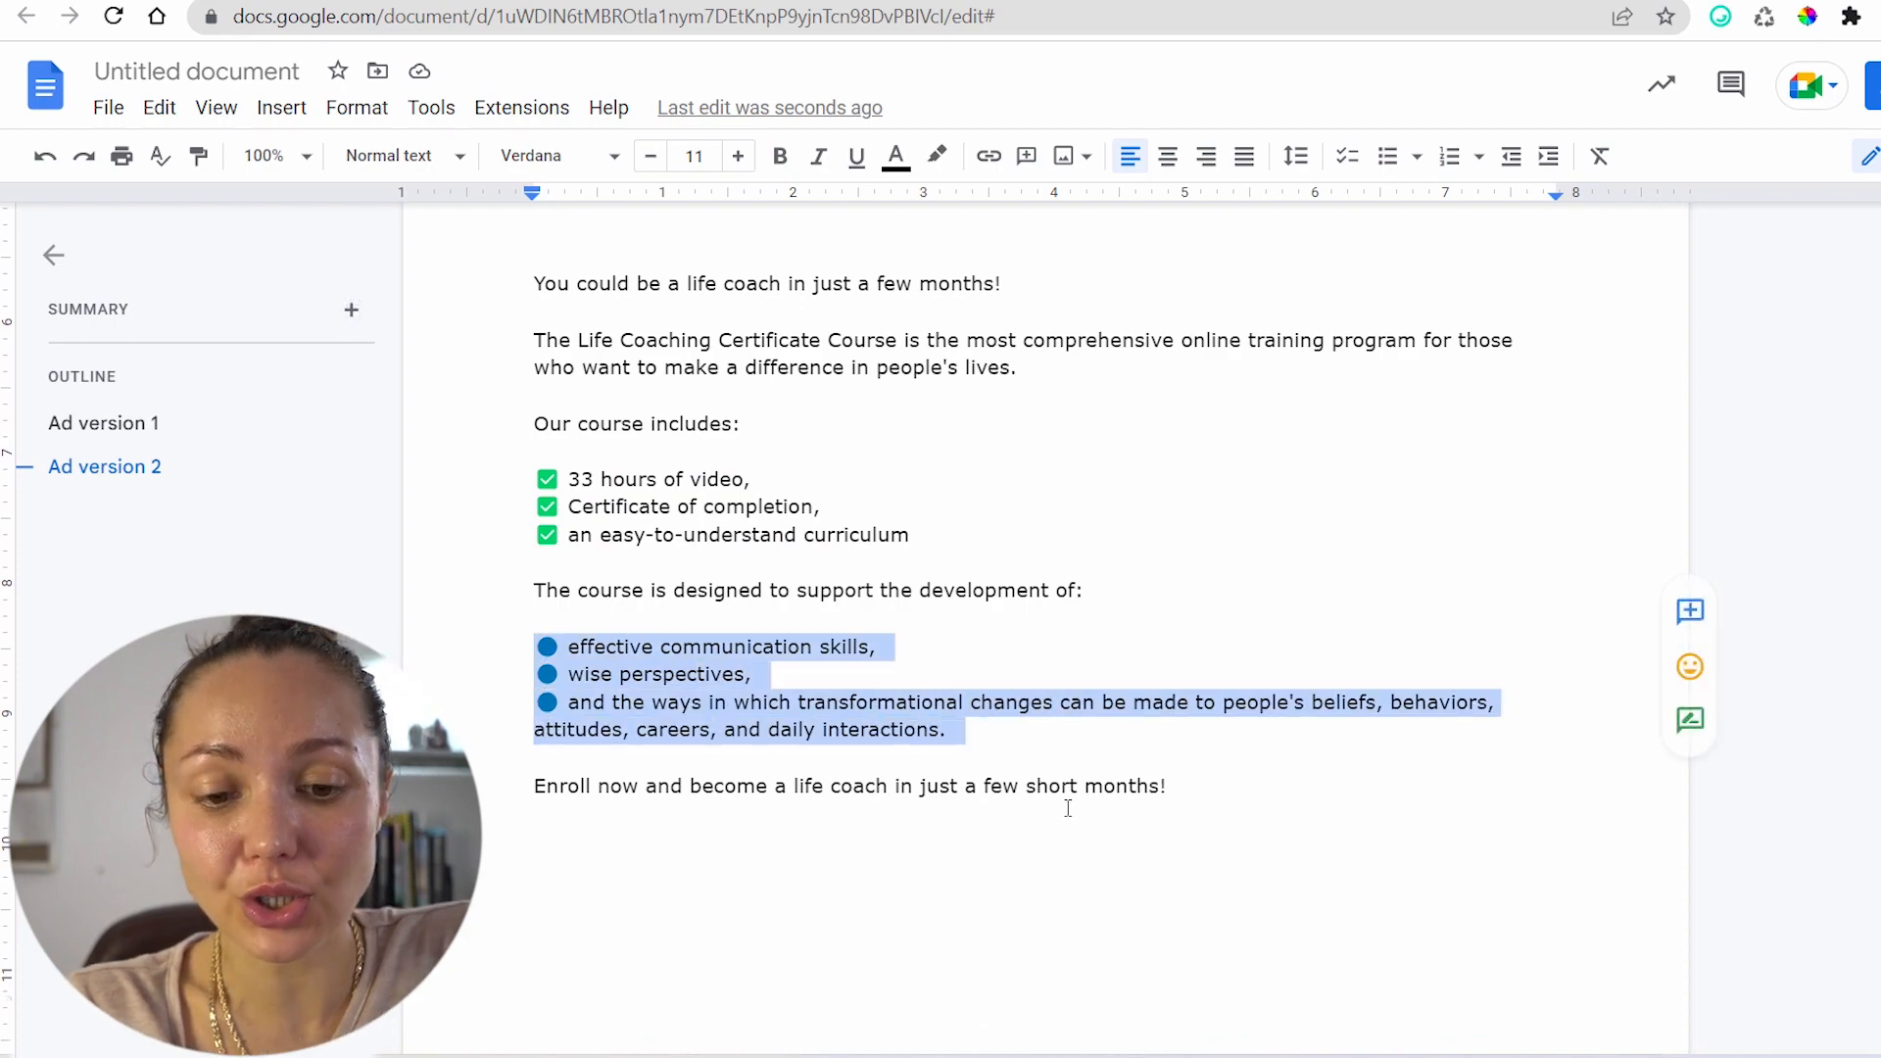
{"action": "left_click", "coordinate": [1056, 777]}
{"action": "scroll", "coordinate": [1116, 980], "scroll_direction": "up", "scroll_amount": 8}
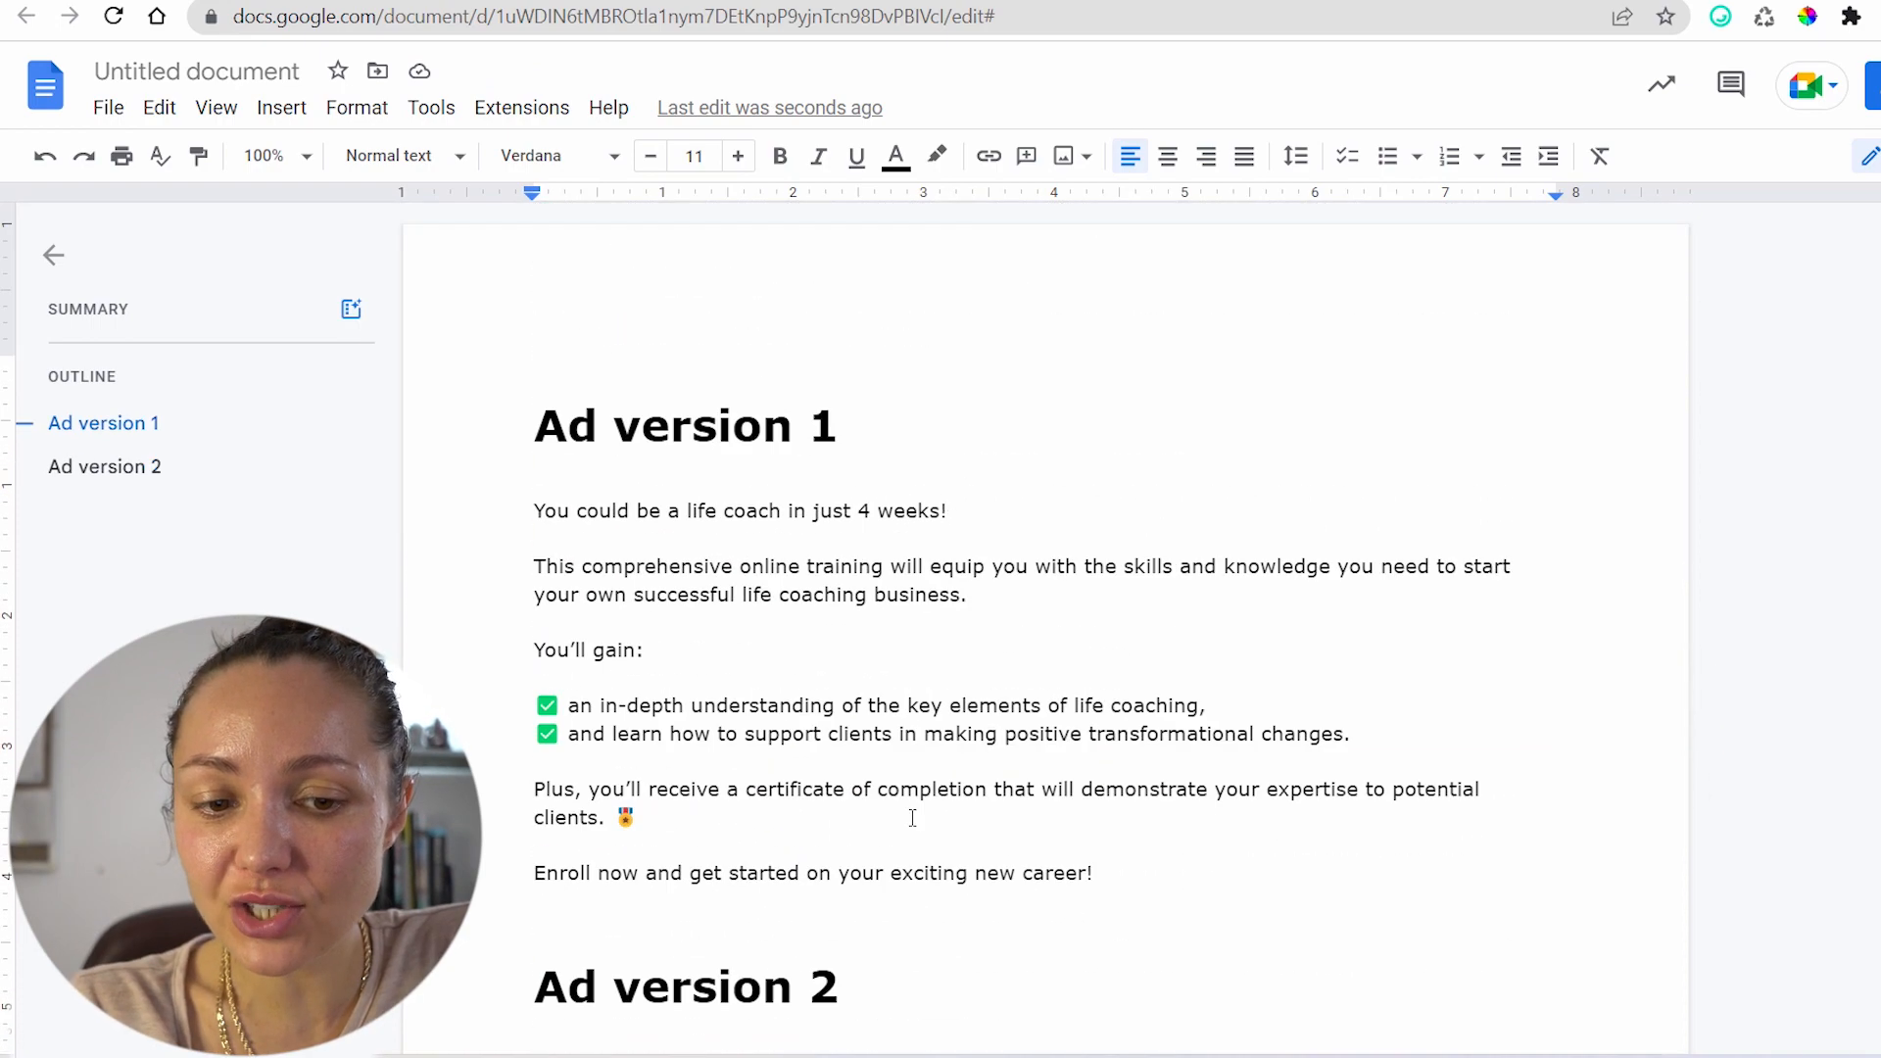
{"action": "scroll", "coordinate": [1115, 746], "scroll_direction": "down", "scroll_amount": 5}
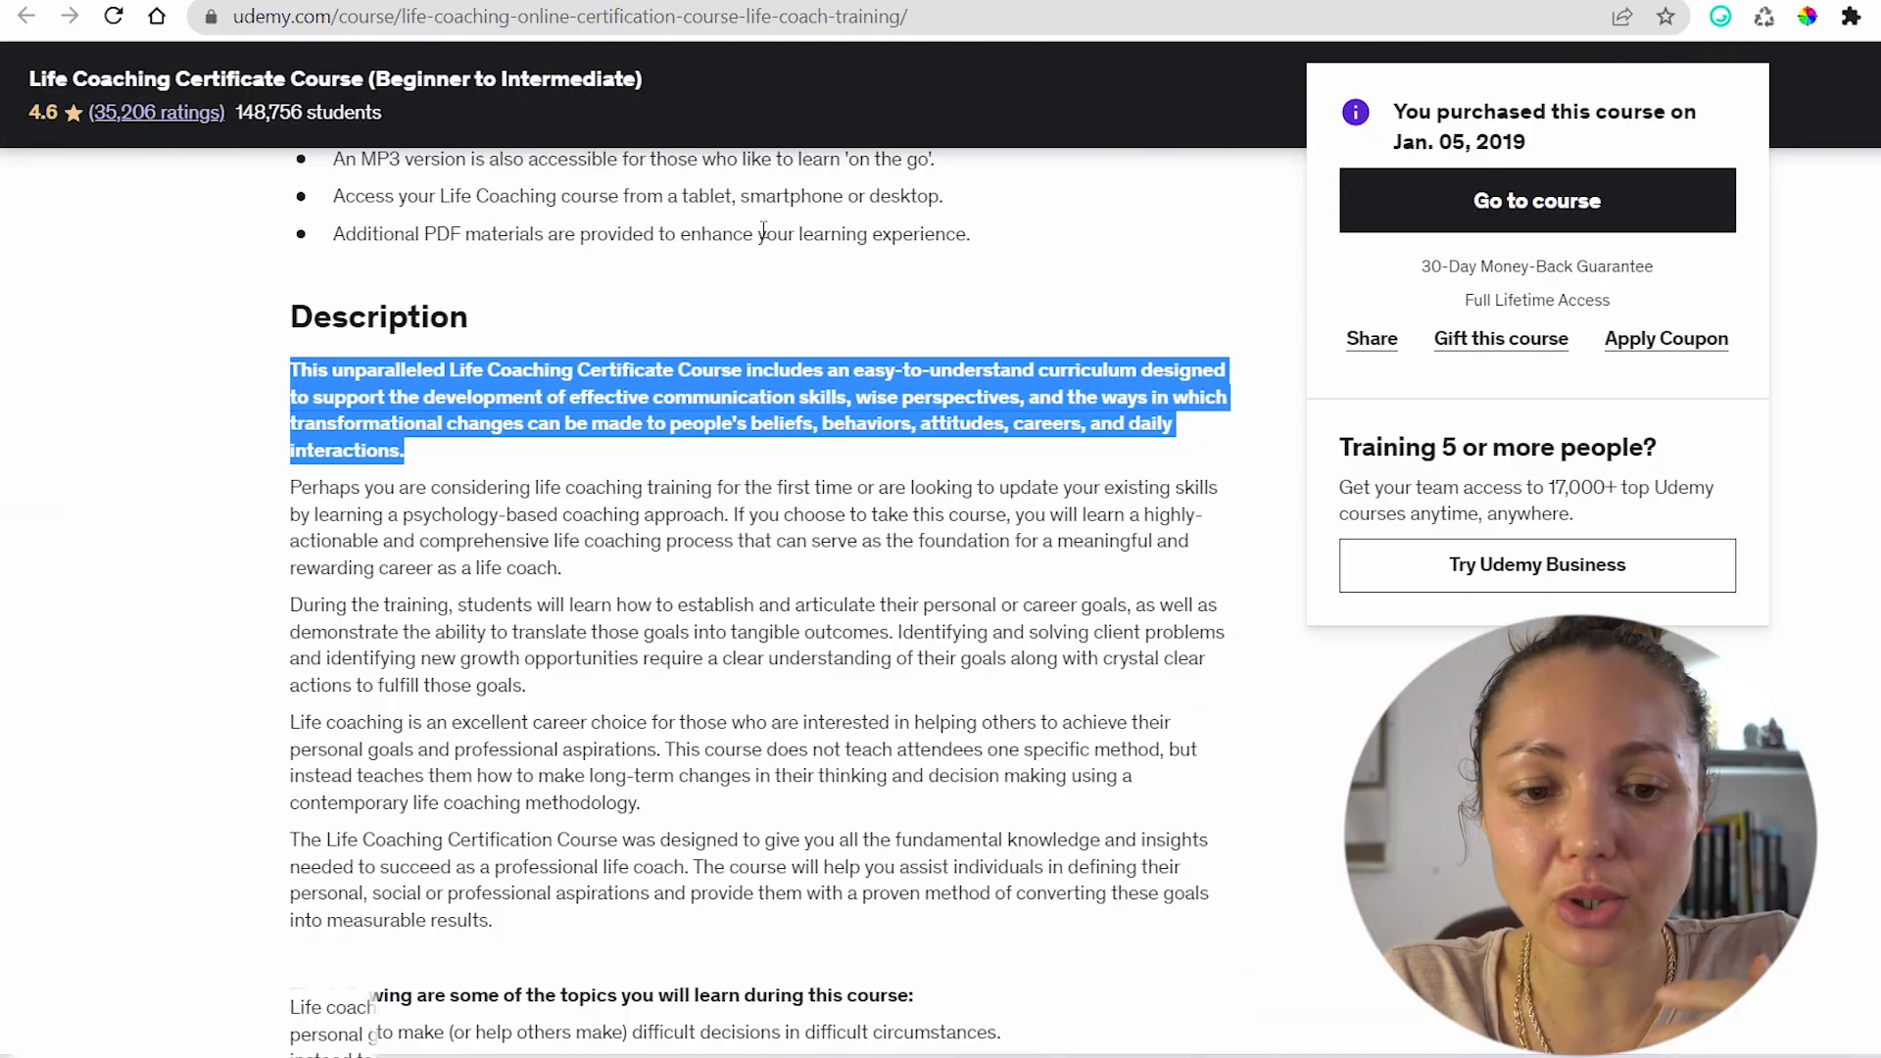
Copy the opening paragraphs of the Udemy Description section and replace Jasper's Product description with them
{"action": "left_click", "coordinate": [763, 232]}
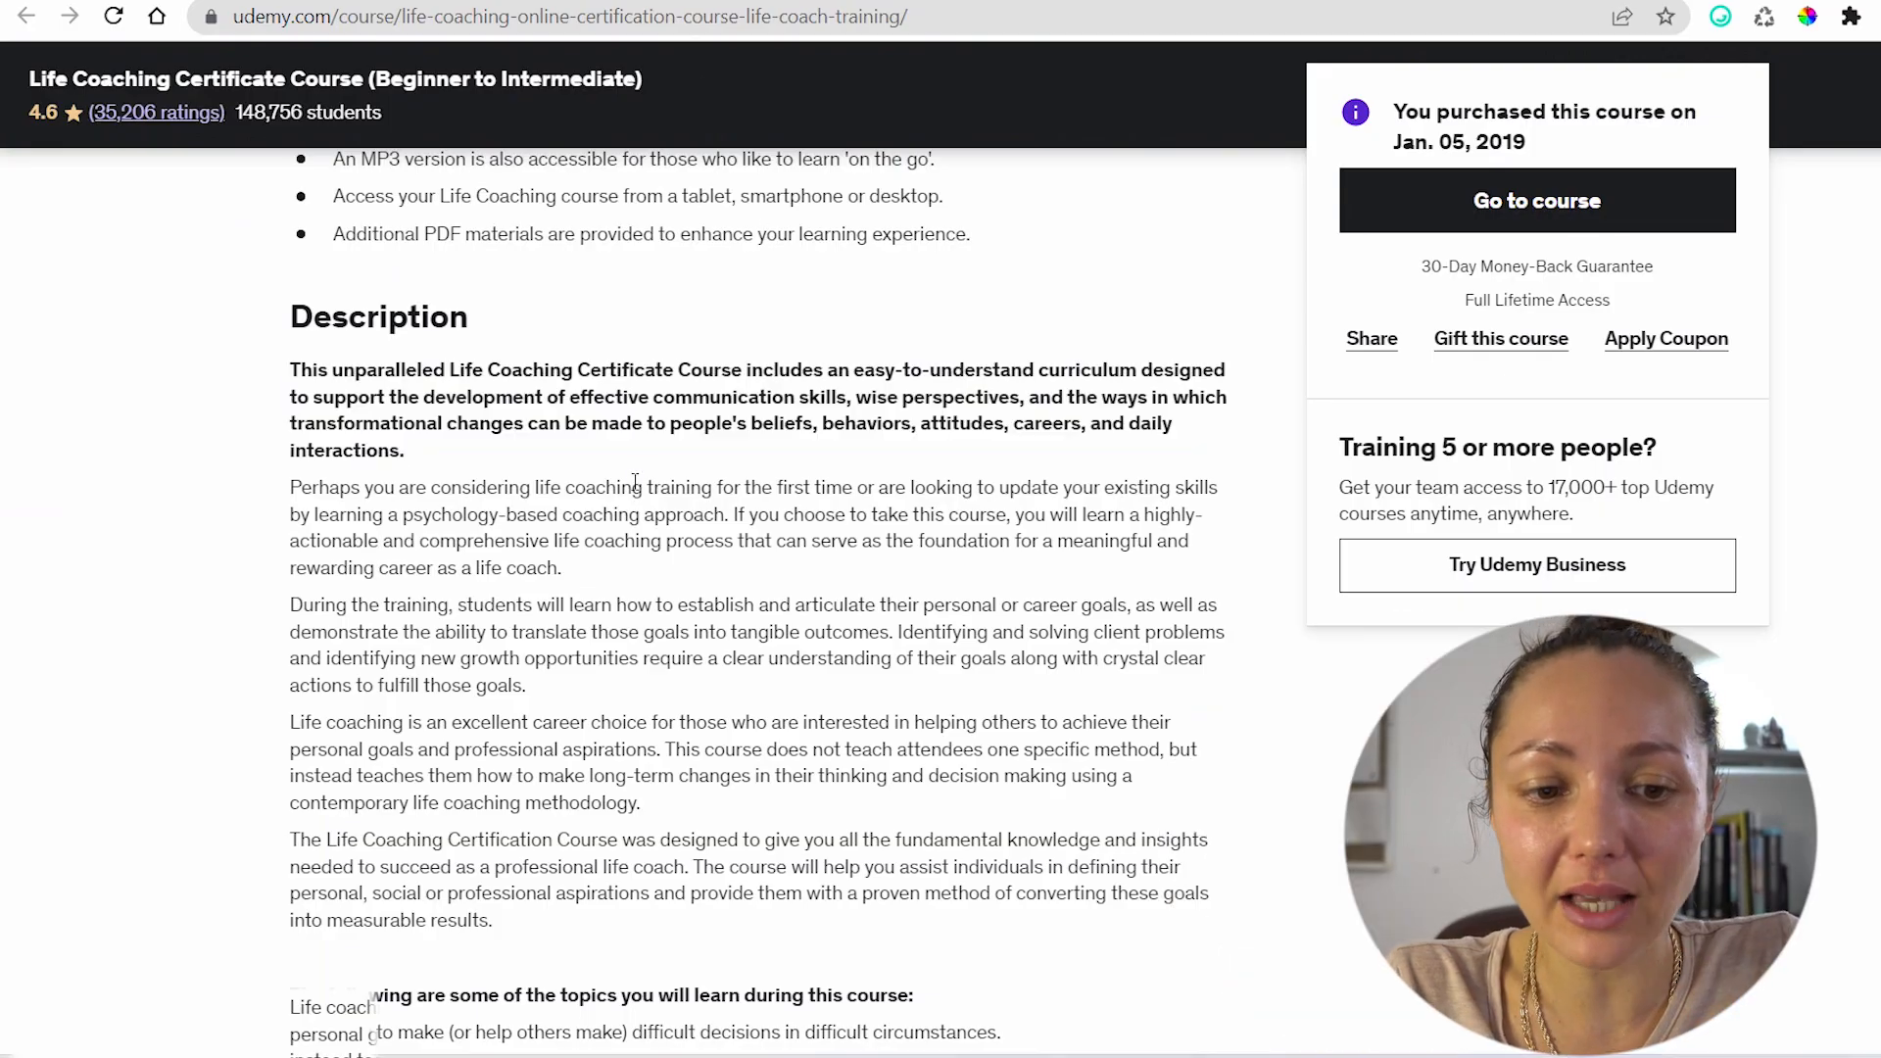
{"action": "scroll", "coordinate": [413, 557], "scroll_direction": "down", "scroll_amount": 3}
{"action": "scroll", "coordinate": [413, 557], "scroll_direction": "up", "scroll_amount": 2}
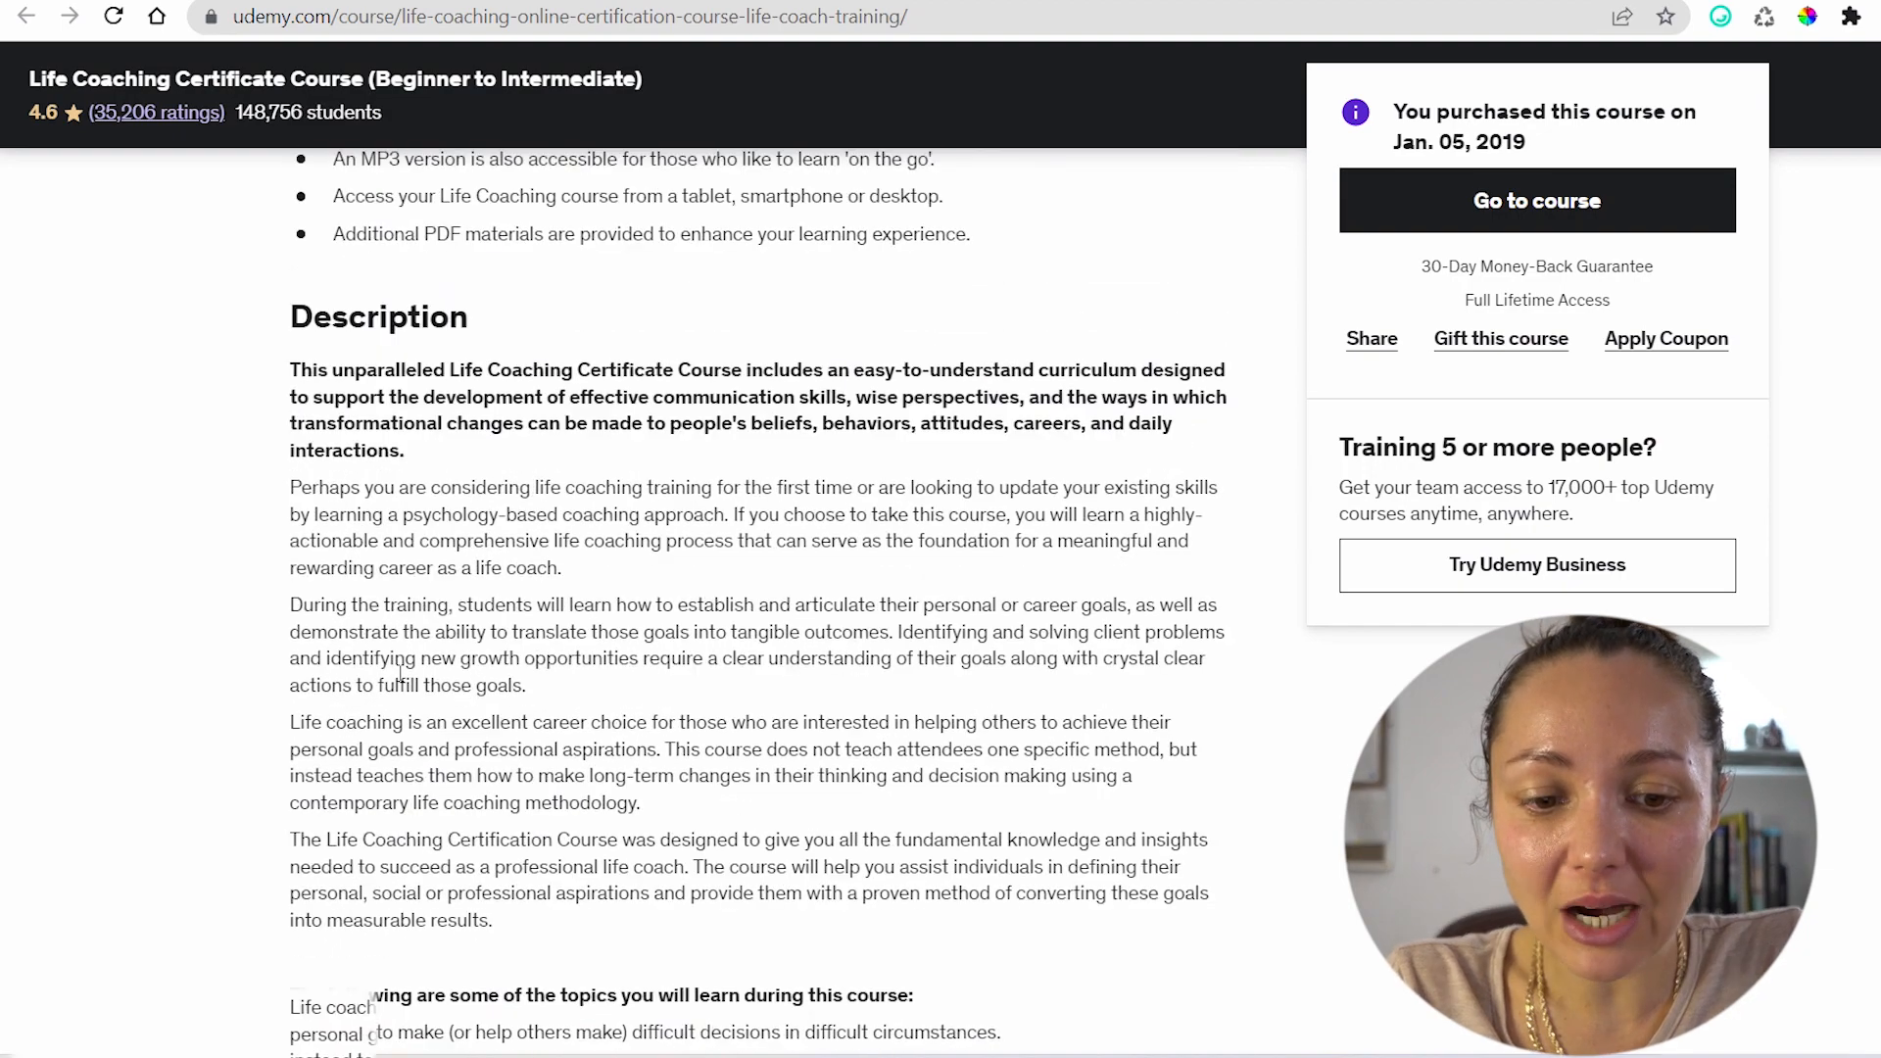
{"action": "left_click_drag", "start_coordinate": [291, 248], "coordinate": [534, 882]}
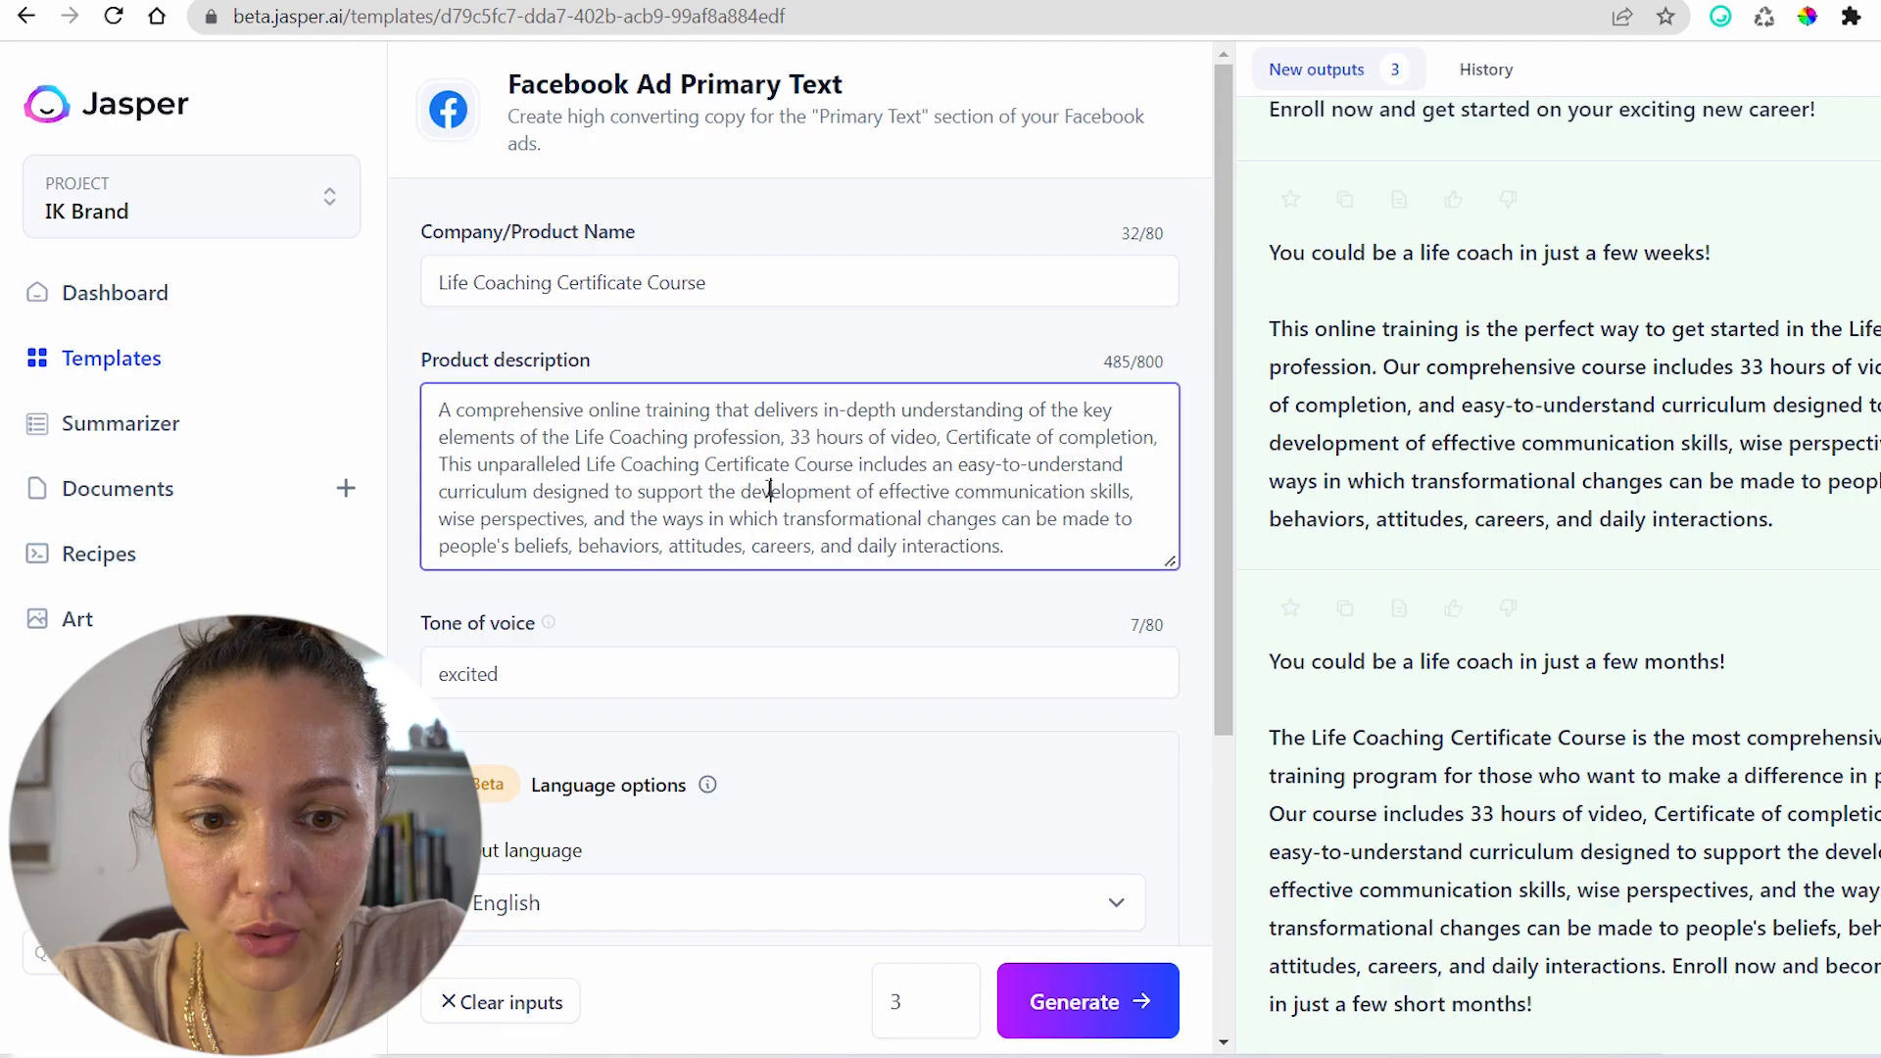
{"action": "key", "text": "ctrl+a"}
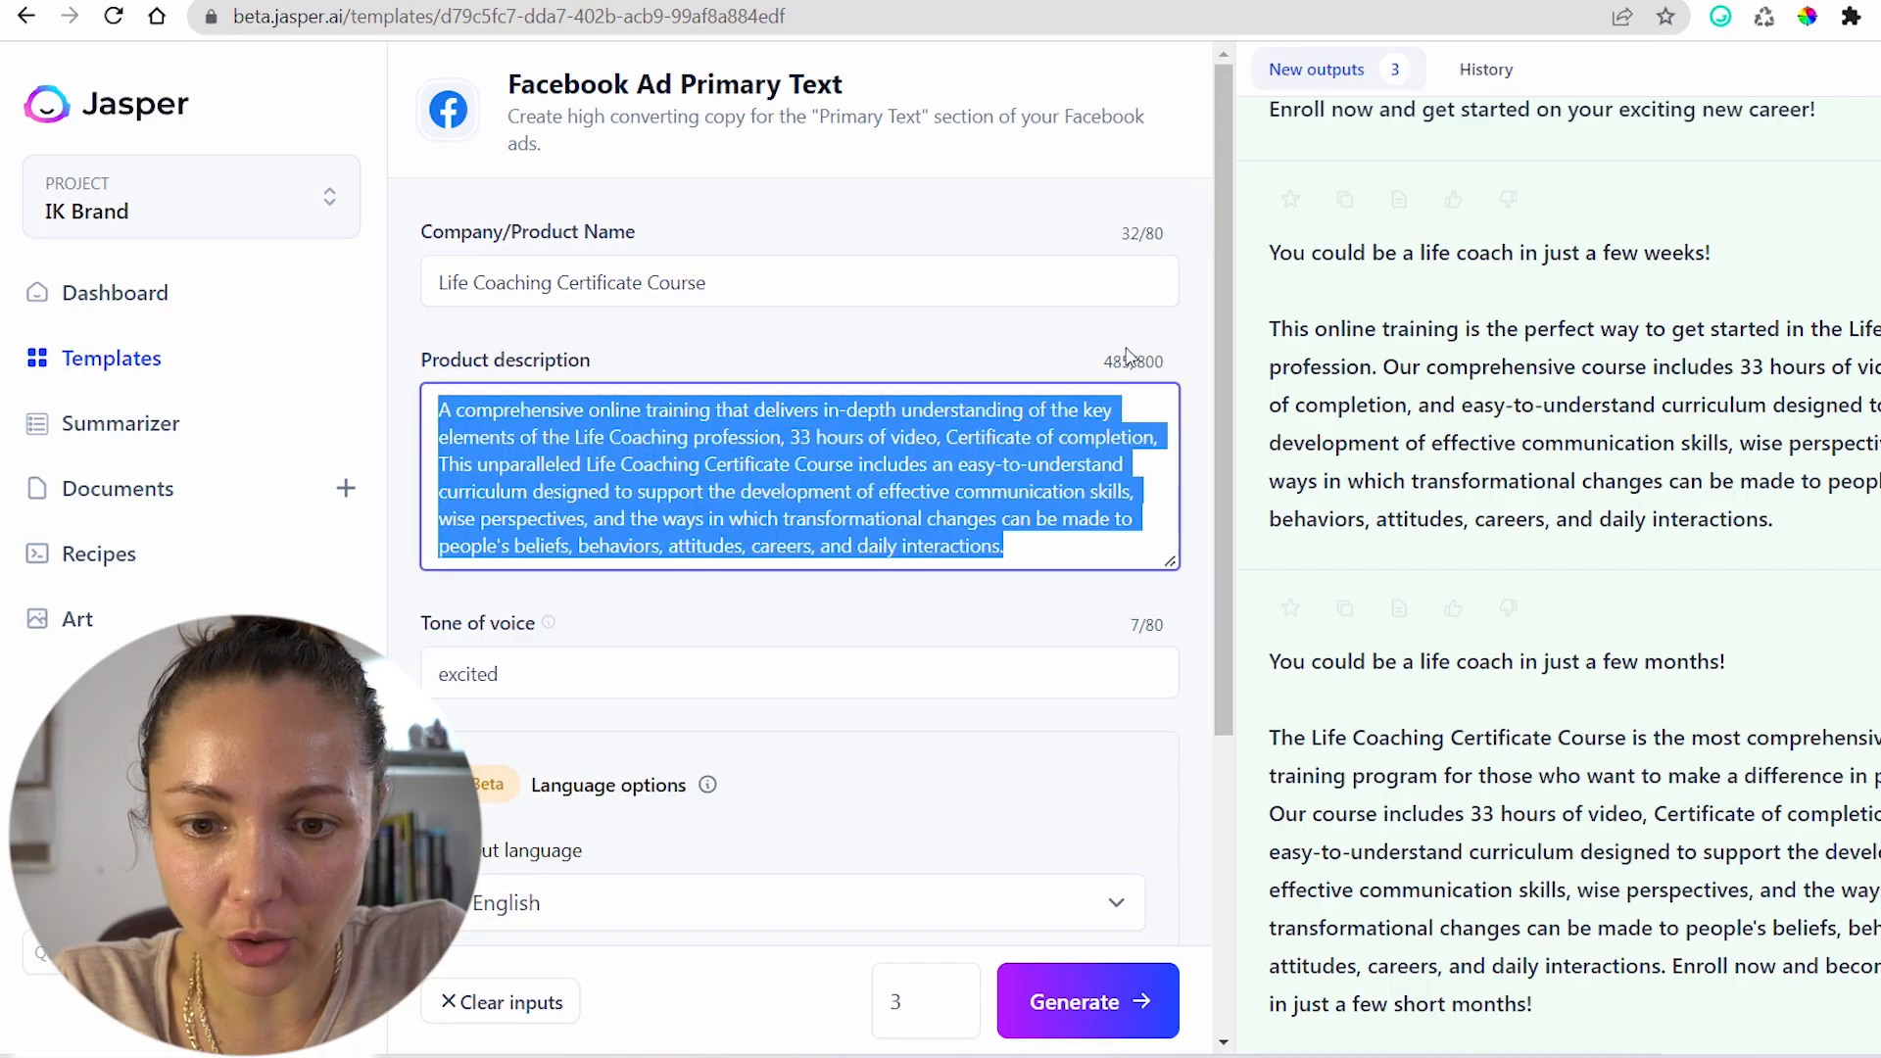
{"action": "key", "text": "ctrl+v"}
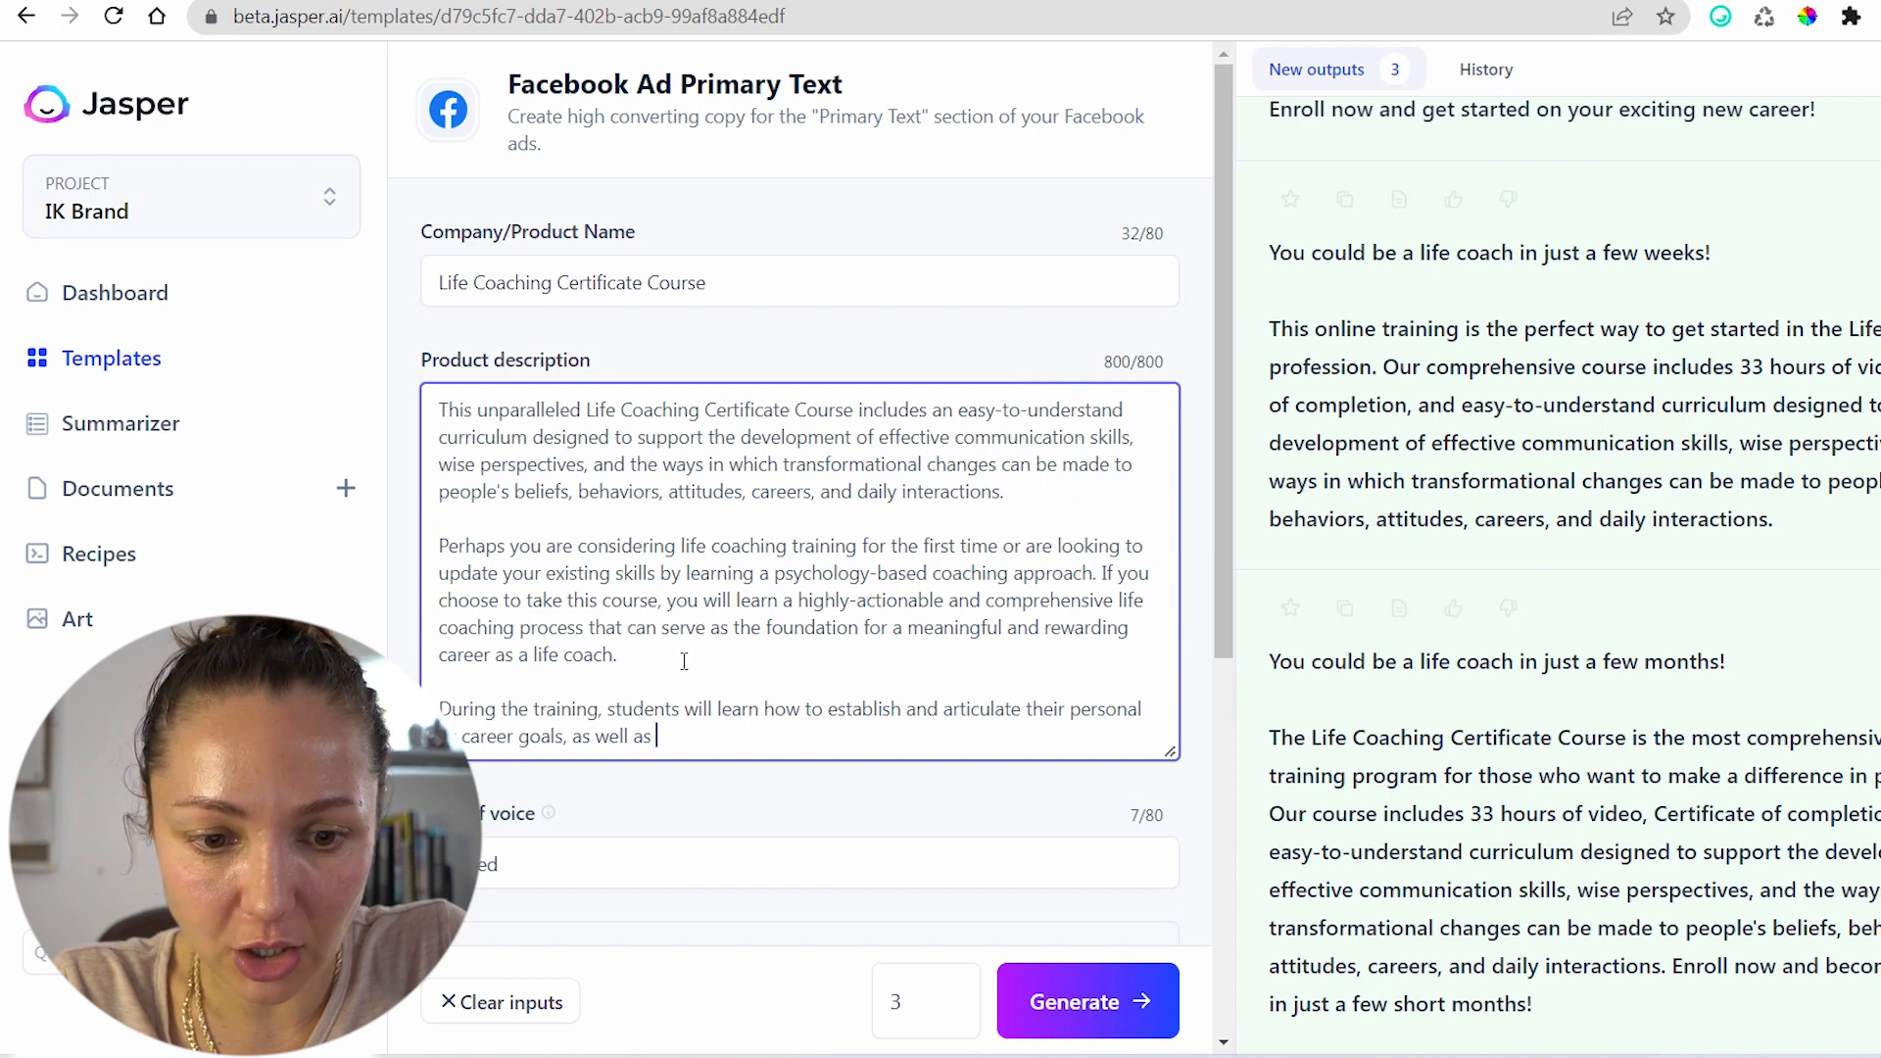
Delete the cut-off "During the training" paragraph from the end of the Product description
{"action": "scroll", "coordinate": [684, 658], "scroll_direction": "down", "scroll_amount": 1}
{"action": "left_click_drag", "start_coordinate": [701, 601], "coordinate": [445, 573]}
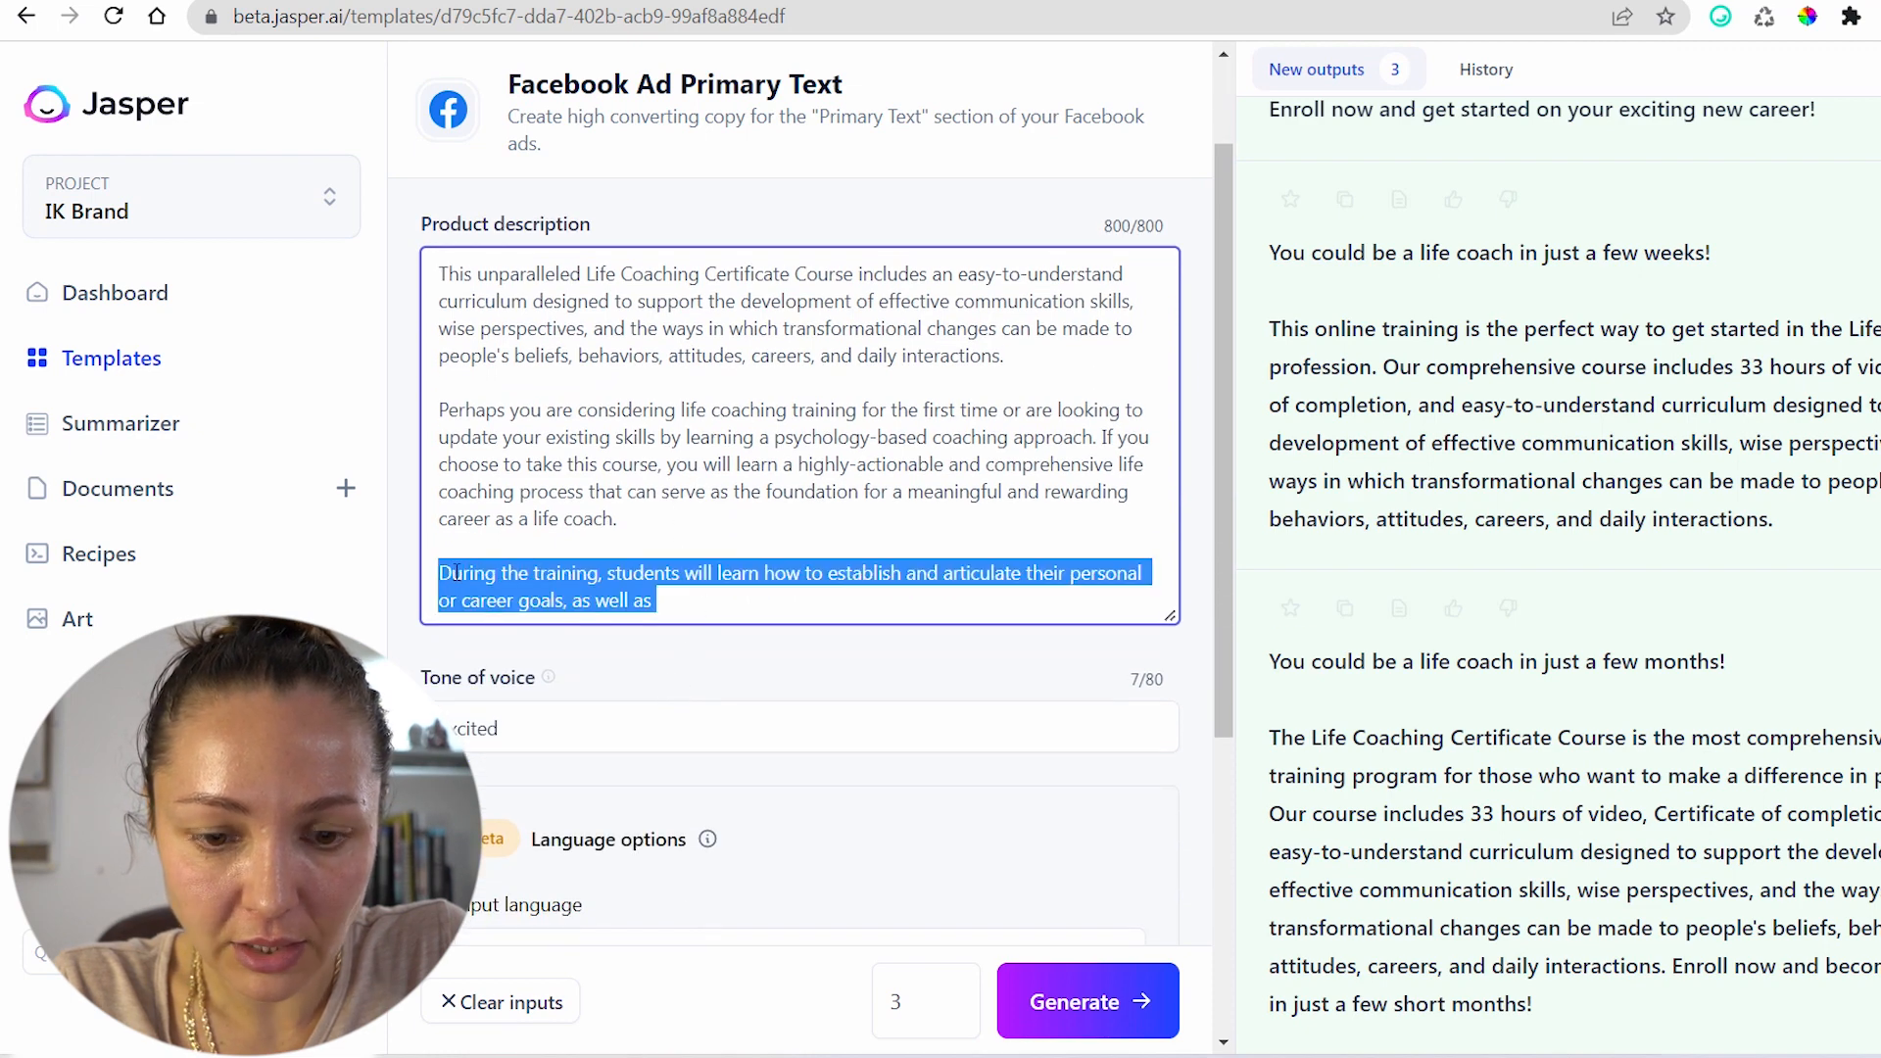
{"action": "key", "text": "BackSpace"}
{"action": "key", "text": "BackSpace"}
{"action": "scroll", "coordinate": [618, 534], "scroll_direction": "up", "scroll_amount": 1}
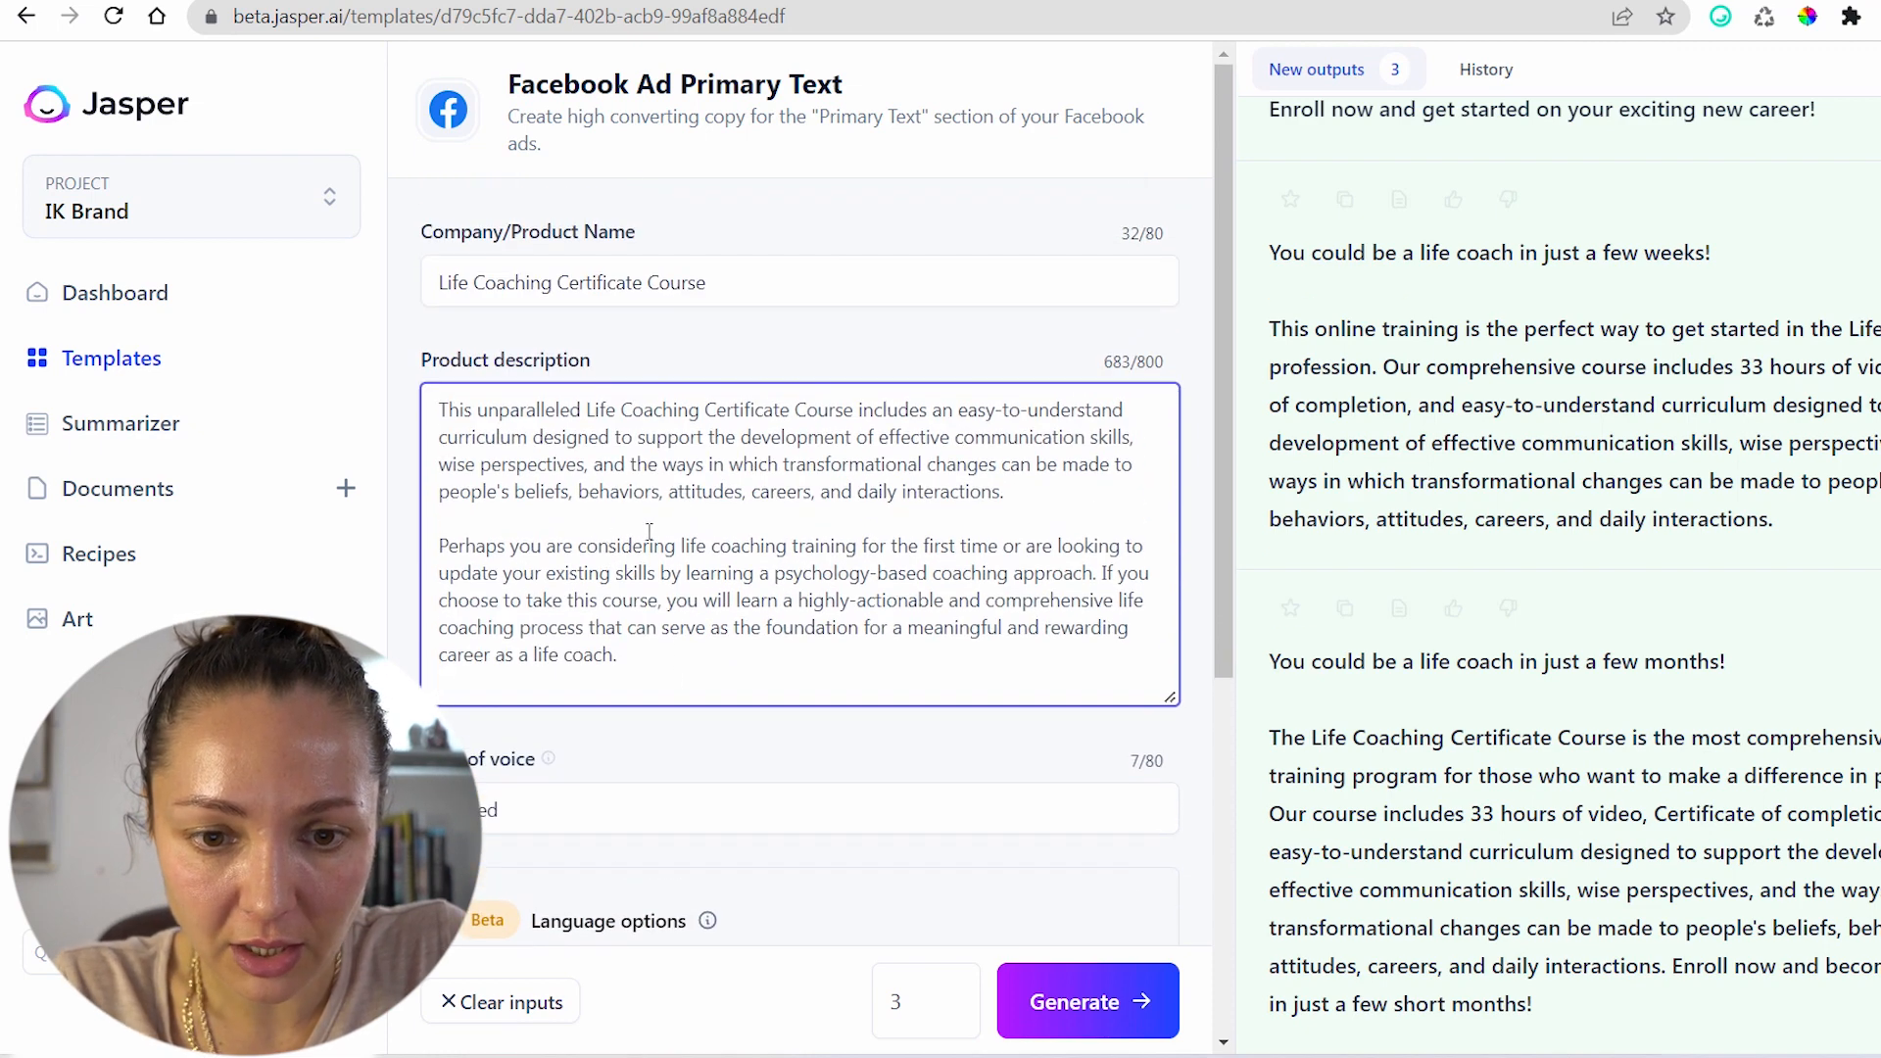
{"action": "scroll", "coordinate": [1126, 527], "scroll_direction": "down", "scroll_amount": 2}
{"action": "scroll", "coordinate": [1175, 451], "scroll_direction": "up", "scroll_amount": 1}
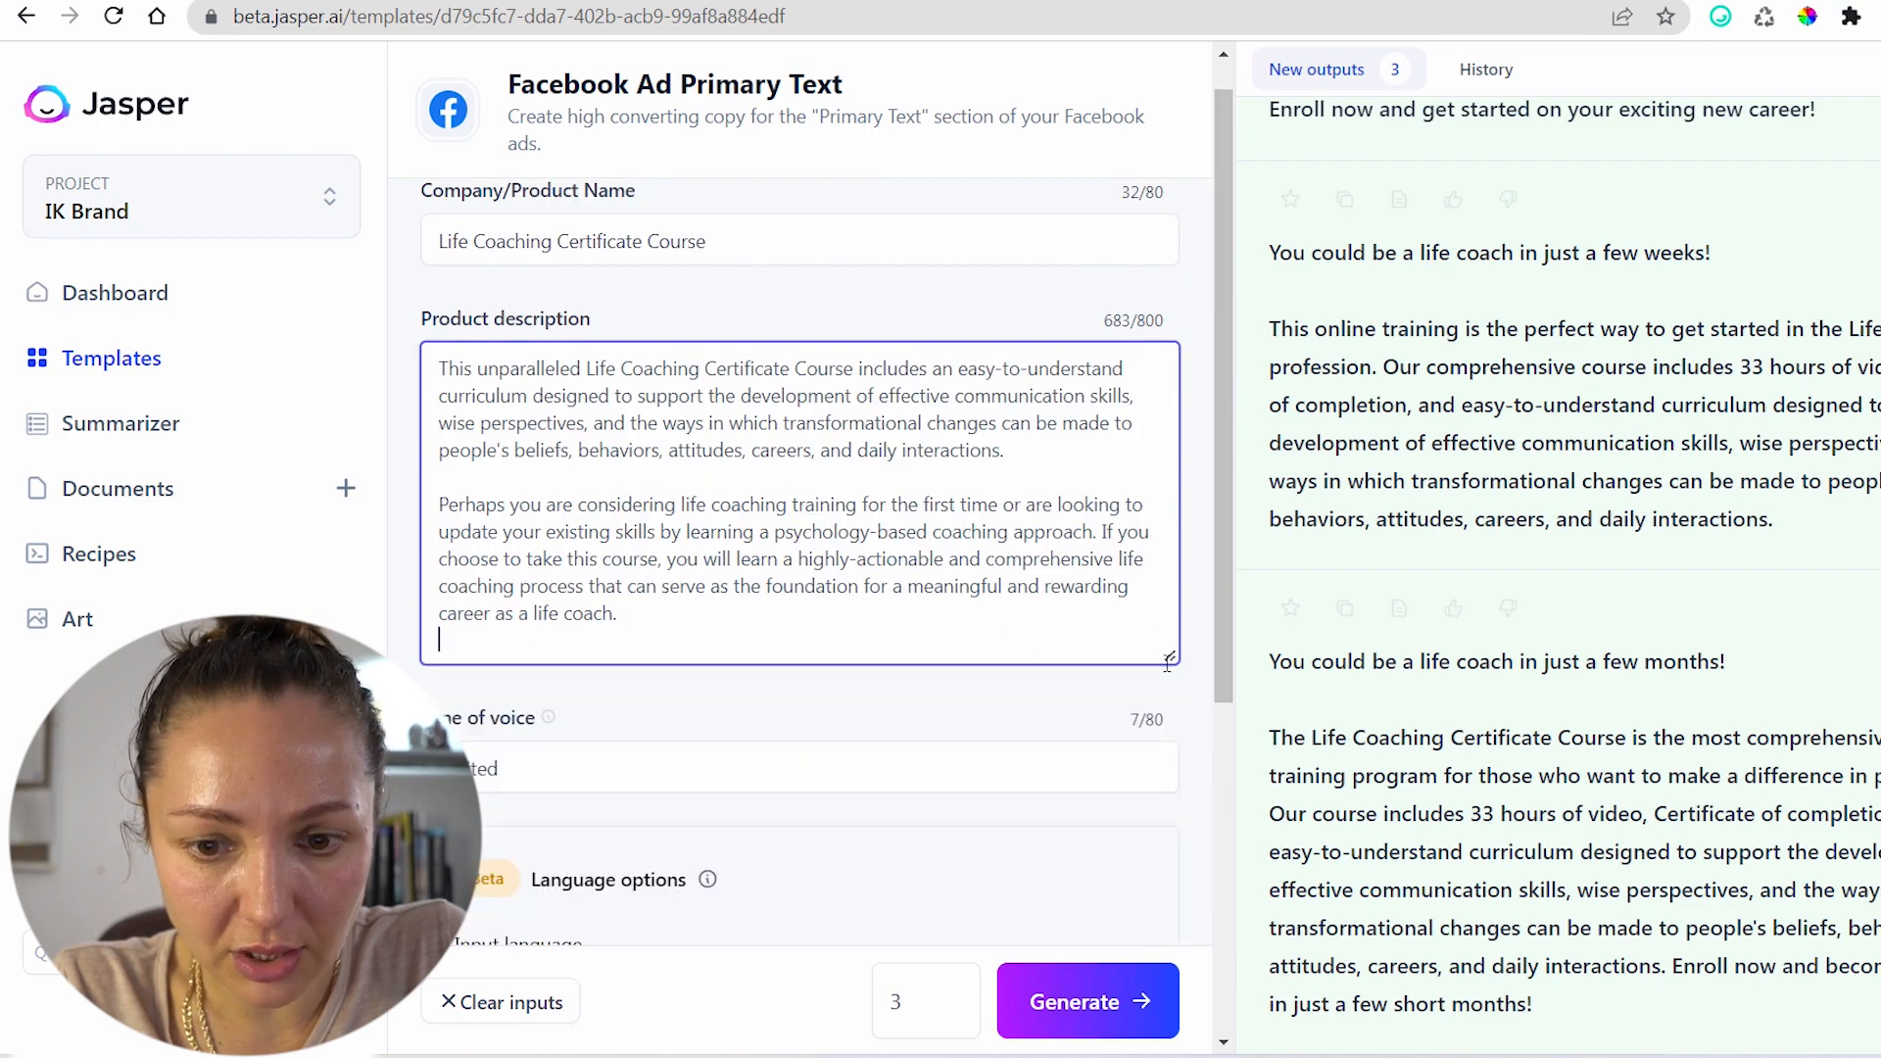
Generate three new Jasper outputs from the updated Product description and copy the first "You have the power to change someone's life!" version
{"action": "scroll", "coordinate": [621, 477], "scroll_direction": "down", "scroll_amount": 2}
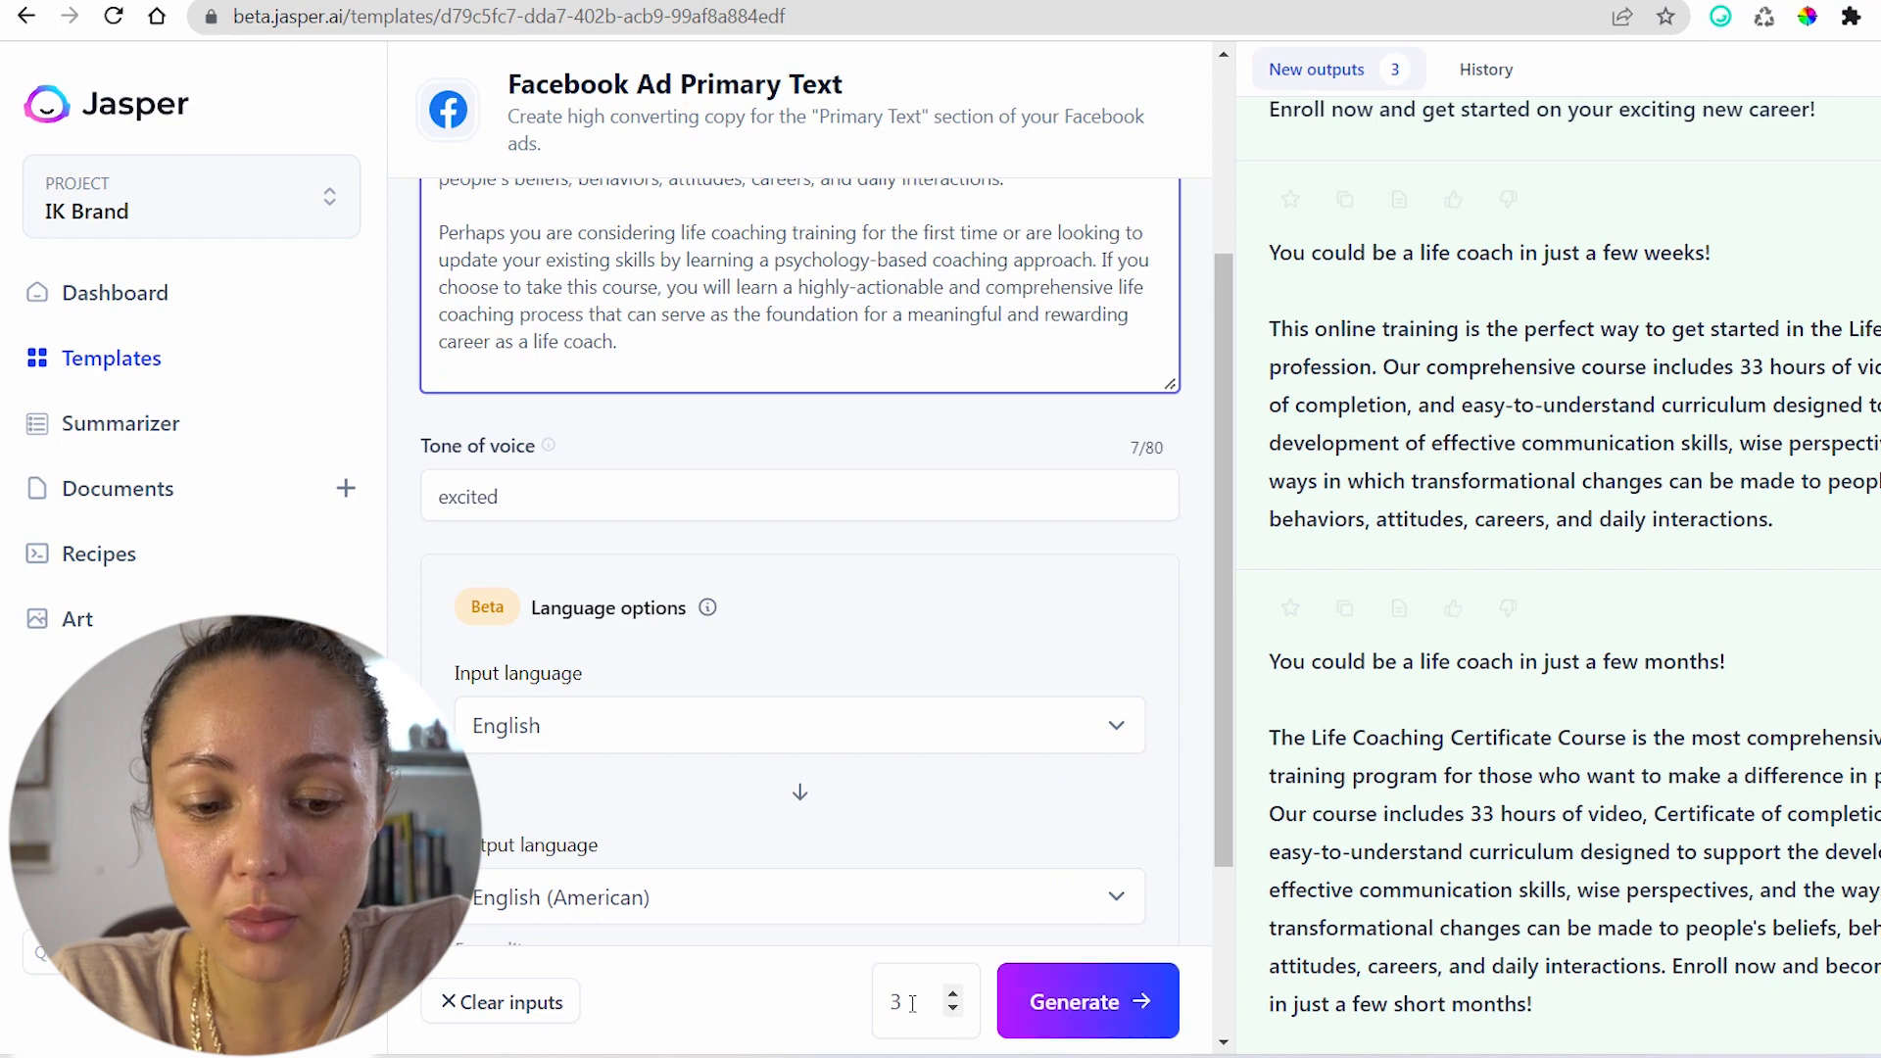
{"action": "left_click", "coordinate": [1074, 1015]}
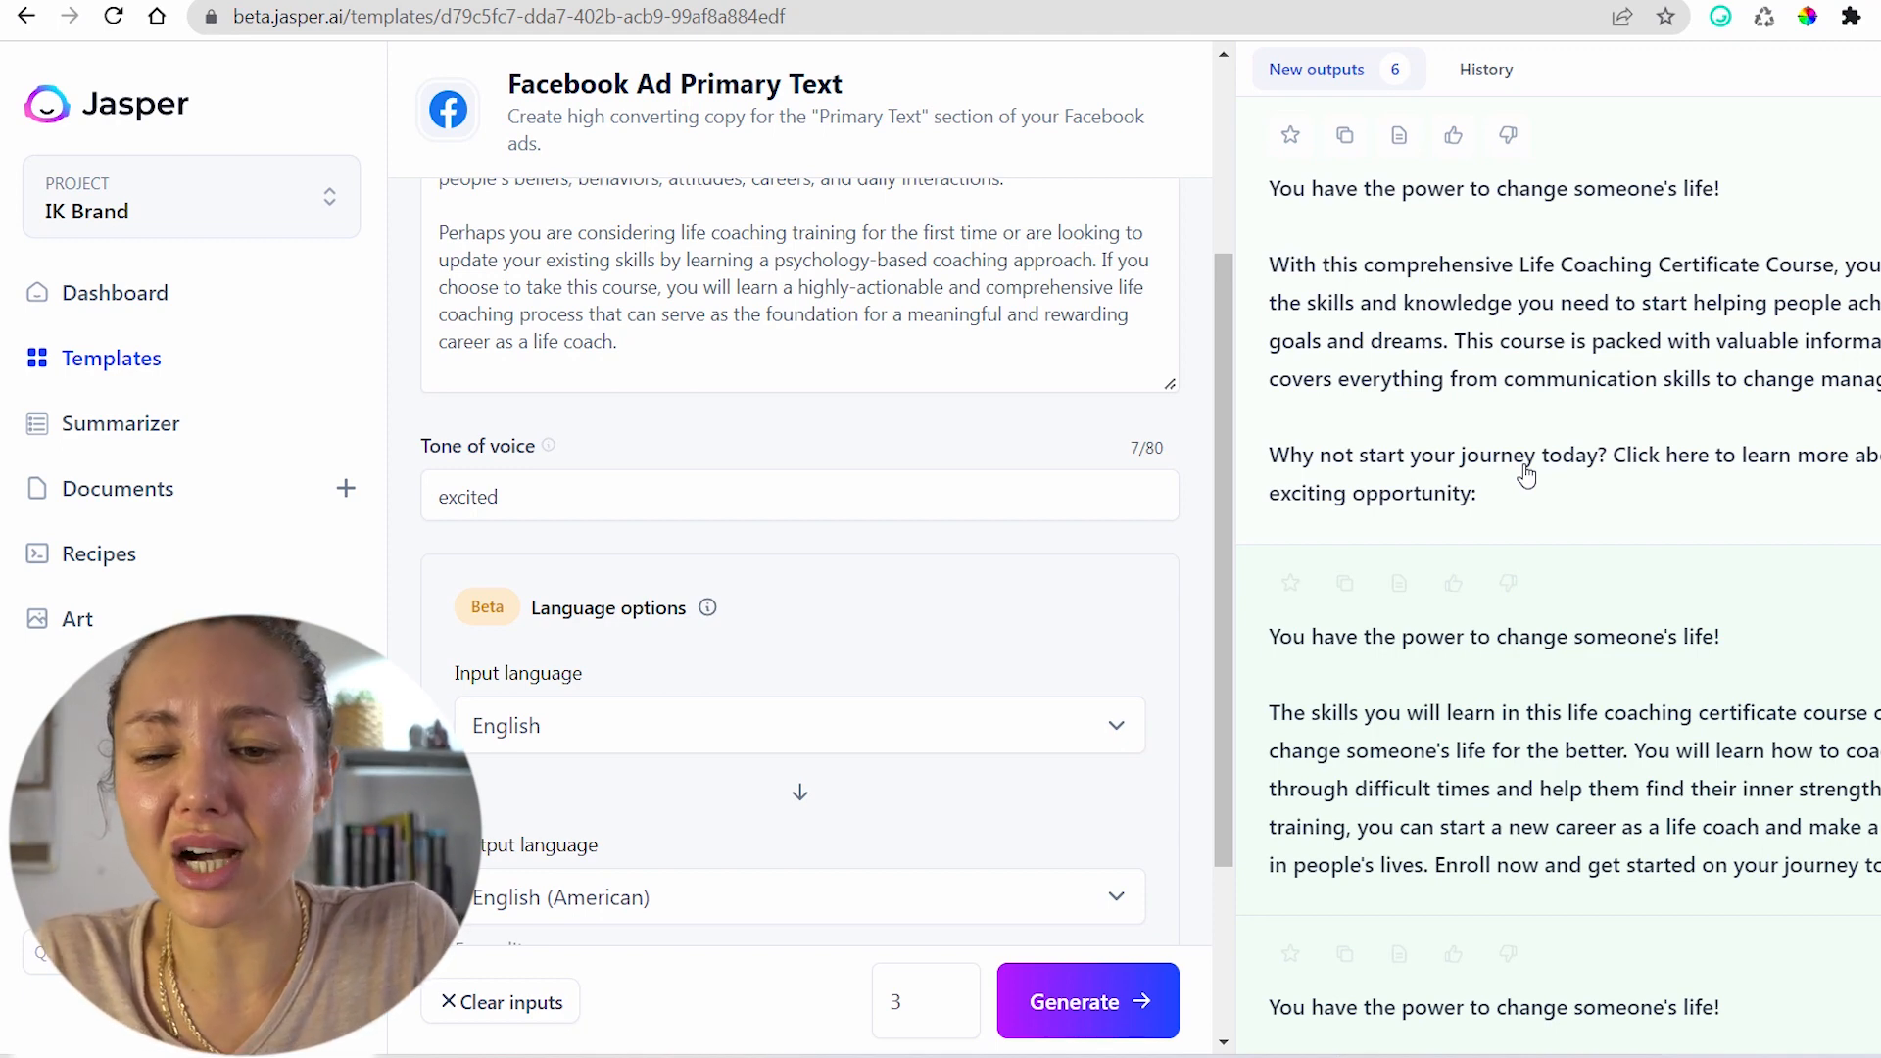
{"action": "left_click", "coordinate": [1539, 348]}
{"action": "left_click", "coordinate": [1361, 182]}
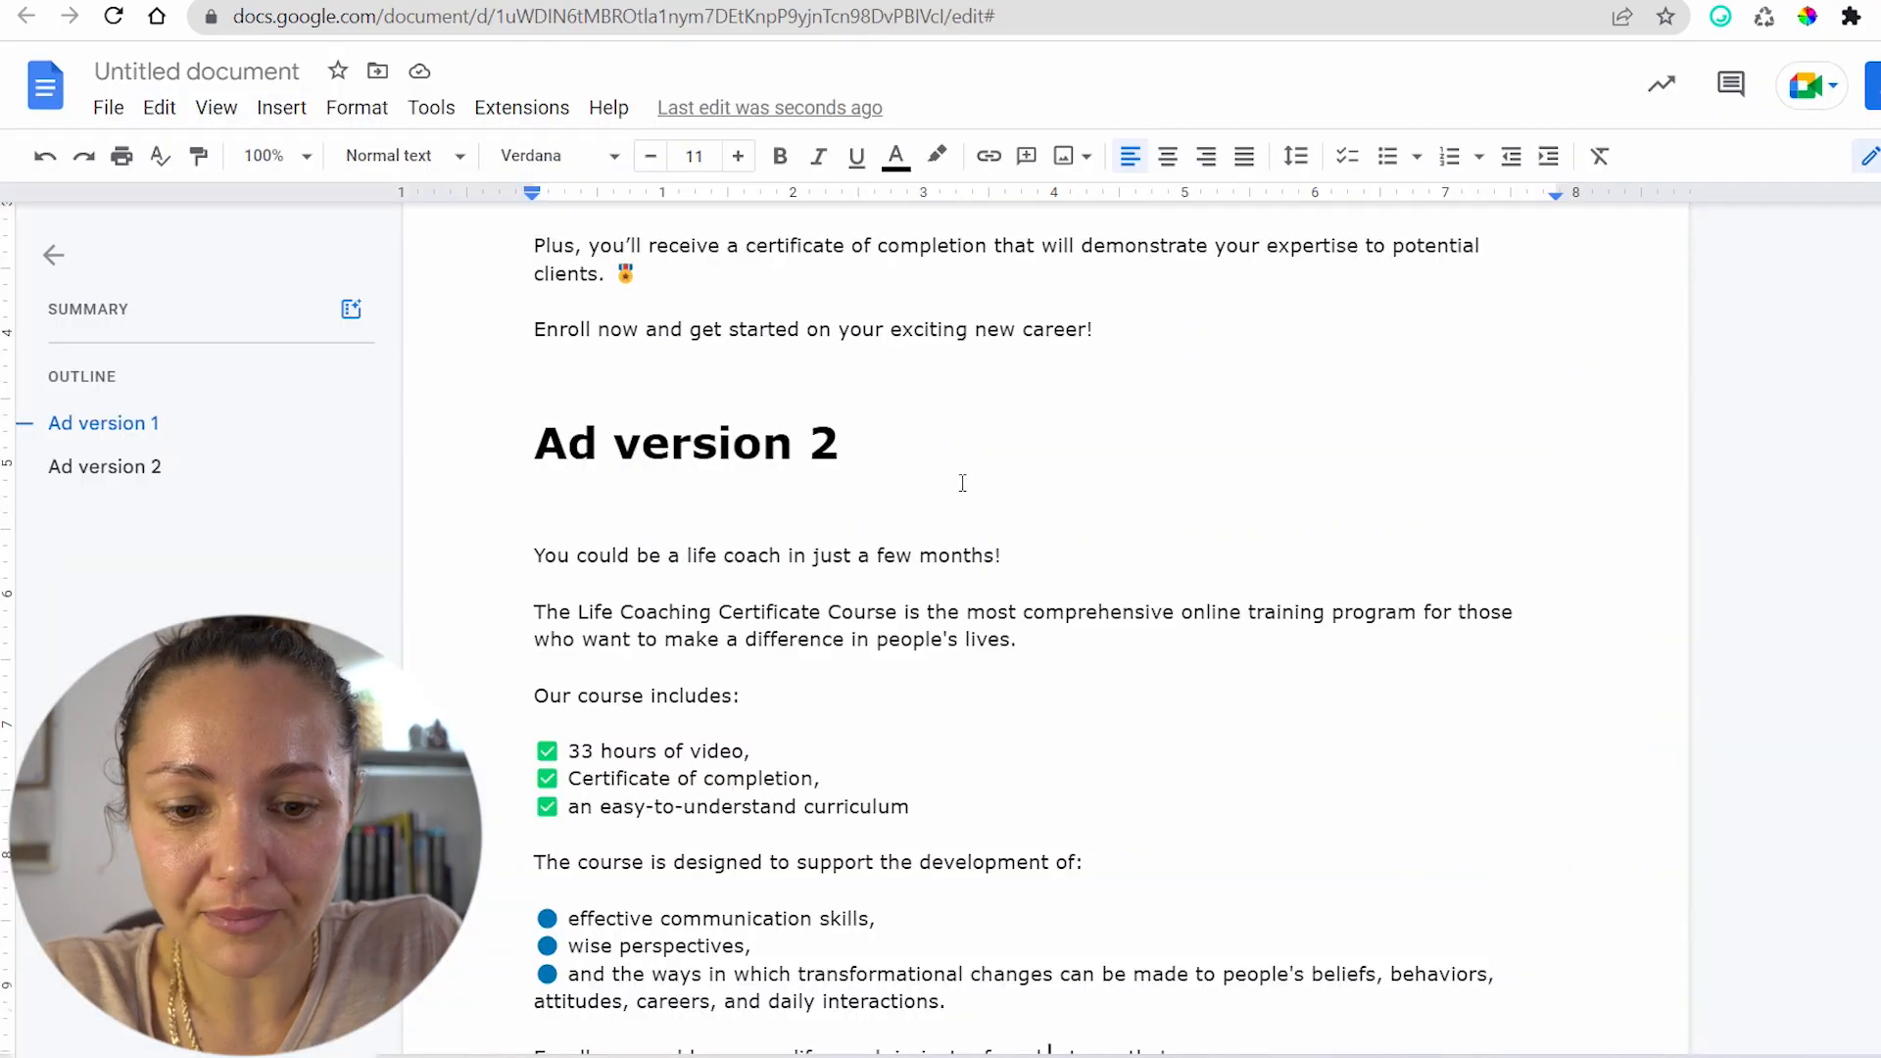
Switch to the Google Docs document and paste the copied ad text below the end of Ad version 2
{"action": "scroll", "coordinate": [849, 665], "scroll_direction": "down", "scroll_amount": 5}
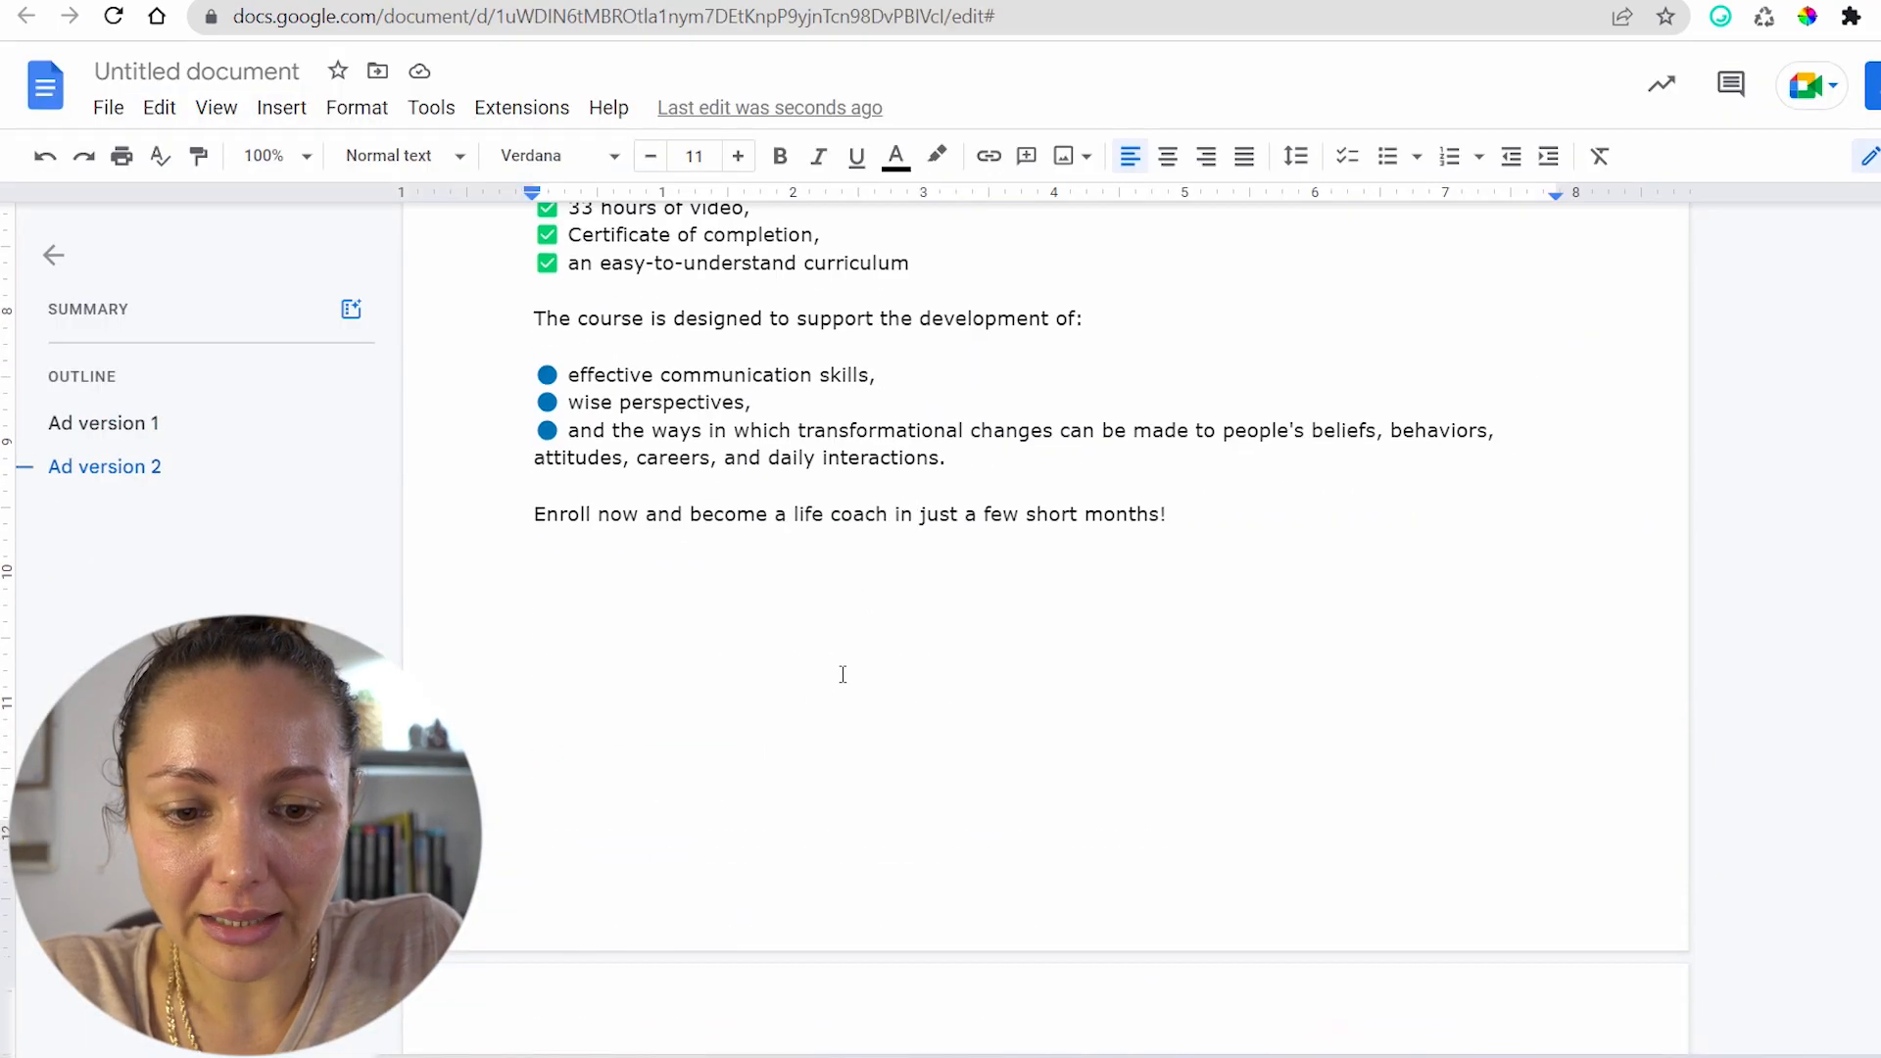
{"action": "left_click", "coordinate": [1185, 514]}
{"action": "key", "text": "Return"}
{"action": "key", "text": "Return"}
{"action": "key", "text": "Return"}
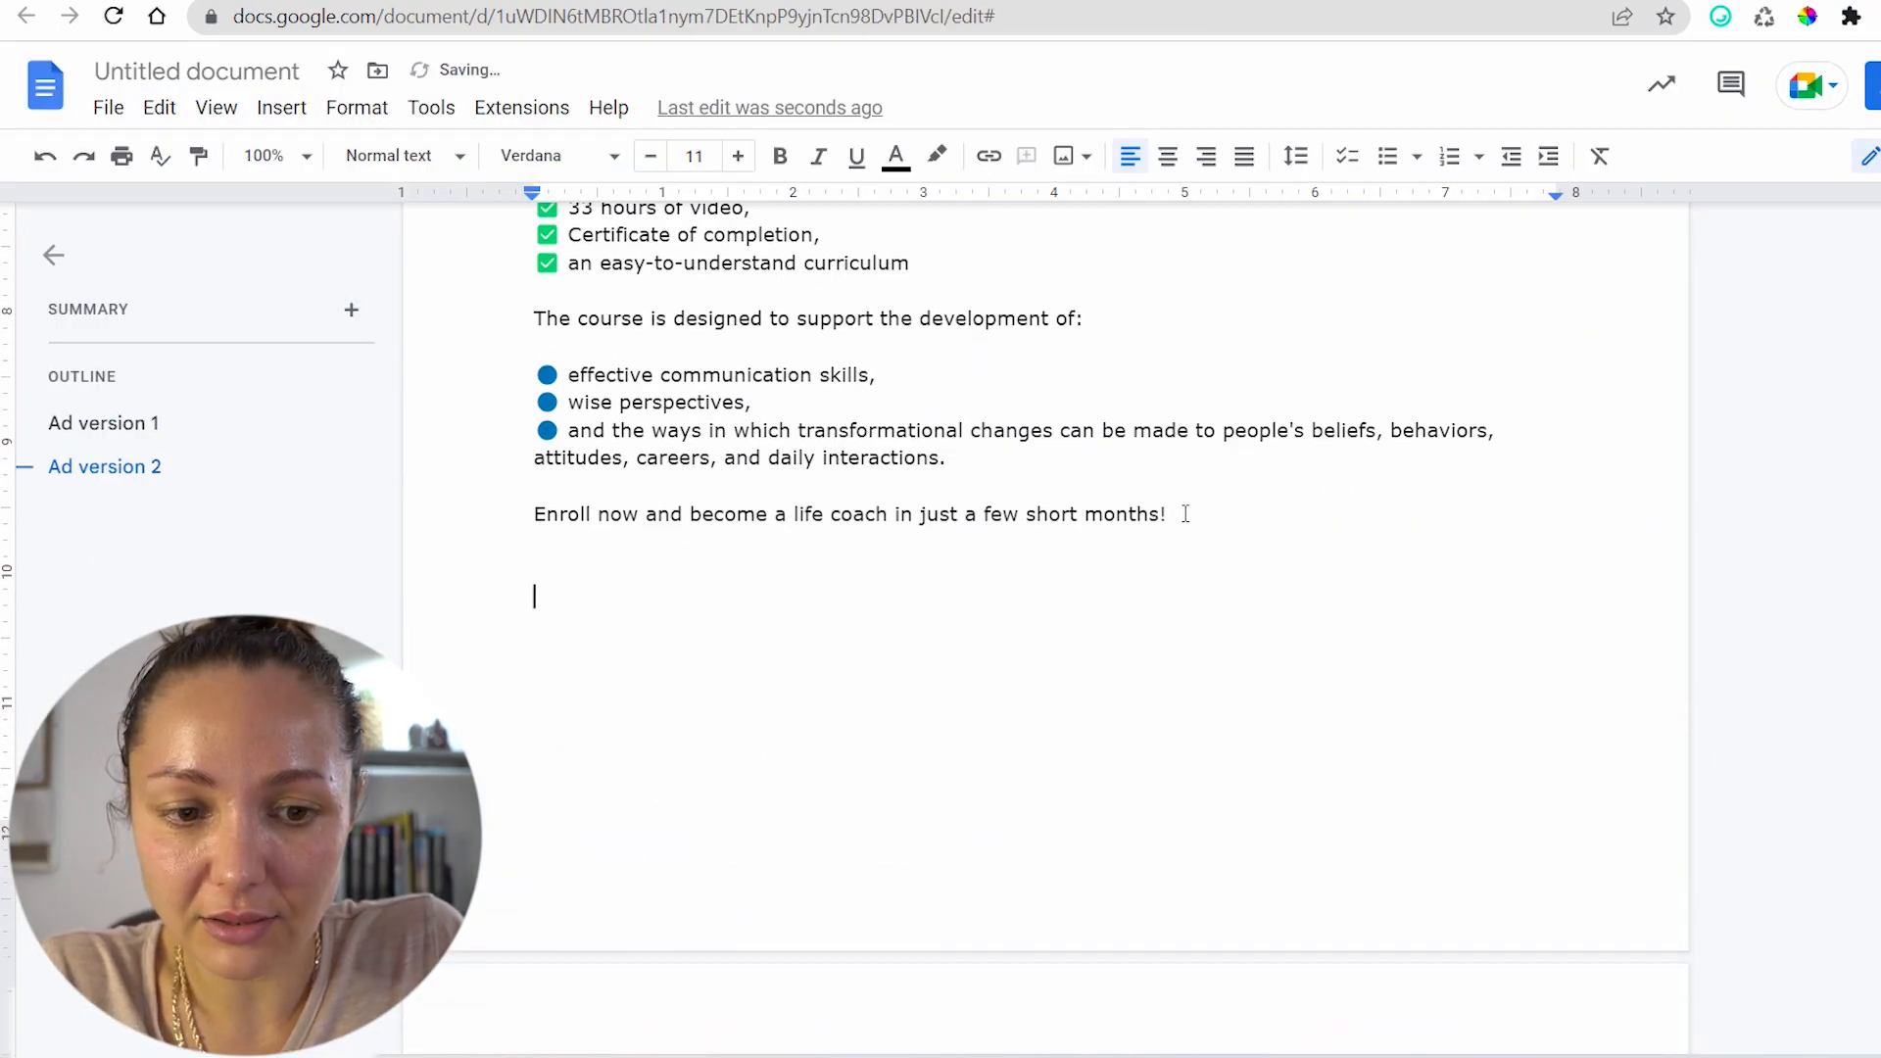
{"action": "key", "text": "Return"}
{"action": "key", "text": "ctrl+v"}
Copy the "Ad version 2" heading above the newly pasted ad and renumber it as "Ad version 3"
{"action": "scroll", "coordinate": [752, 499], "scroll_direction": "up", "scroll_amount": 5}
{"action": "left_click_drag", "start_coordinate": [850, 378], "coordinate": [519, 387]}
{"action": "key", "text": "ctrl+c"}
{"action": "scroll", "coordinate": [752, 500], "scroll_direction": "down", "scroll_amount": 7}
{"action": "left_click", "coordinate": [567, 412]}
{"action": "key", "text": "ctrl+v"}
{"action": "left_click", "coordinate": [810, 483]}
{"action": "left_click_drag", "start_coordinate": [809, 483], "coordinate": [844, 485]}
{"action": "type", "text": "3"}
Split Ad version 3's body text so that "This course is packed with valuable information" starts its own paragraph
{"action": "scroll", "coordinate": [679, 273], "scroll_direction": "down", "scroll_amount": 2}
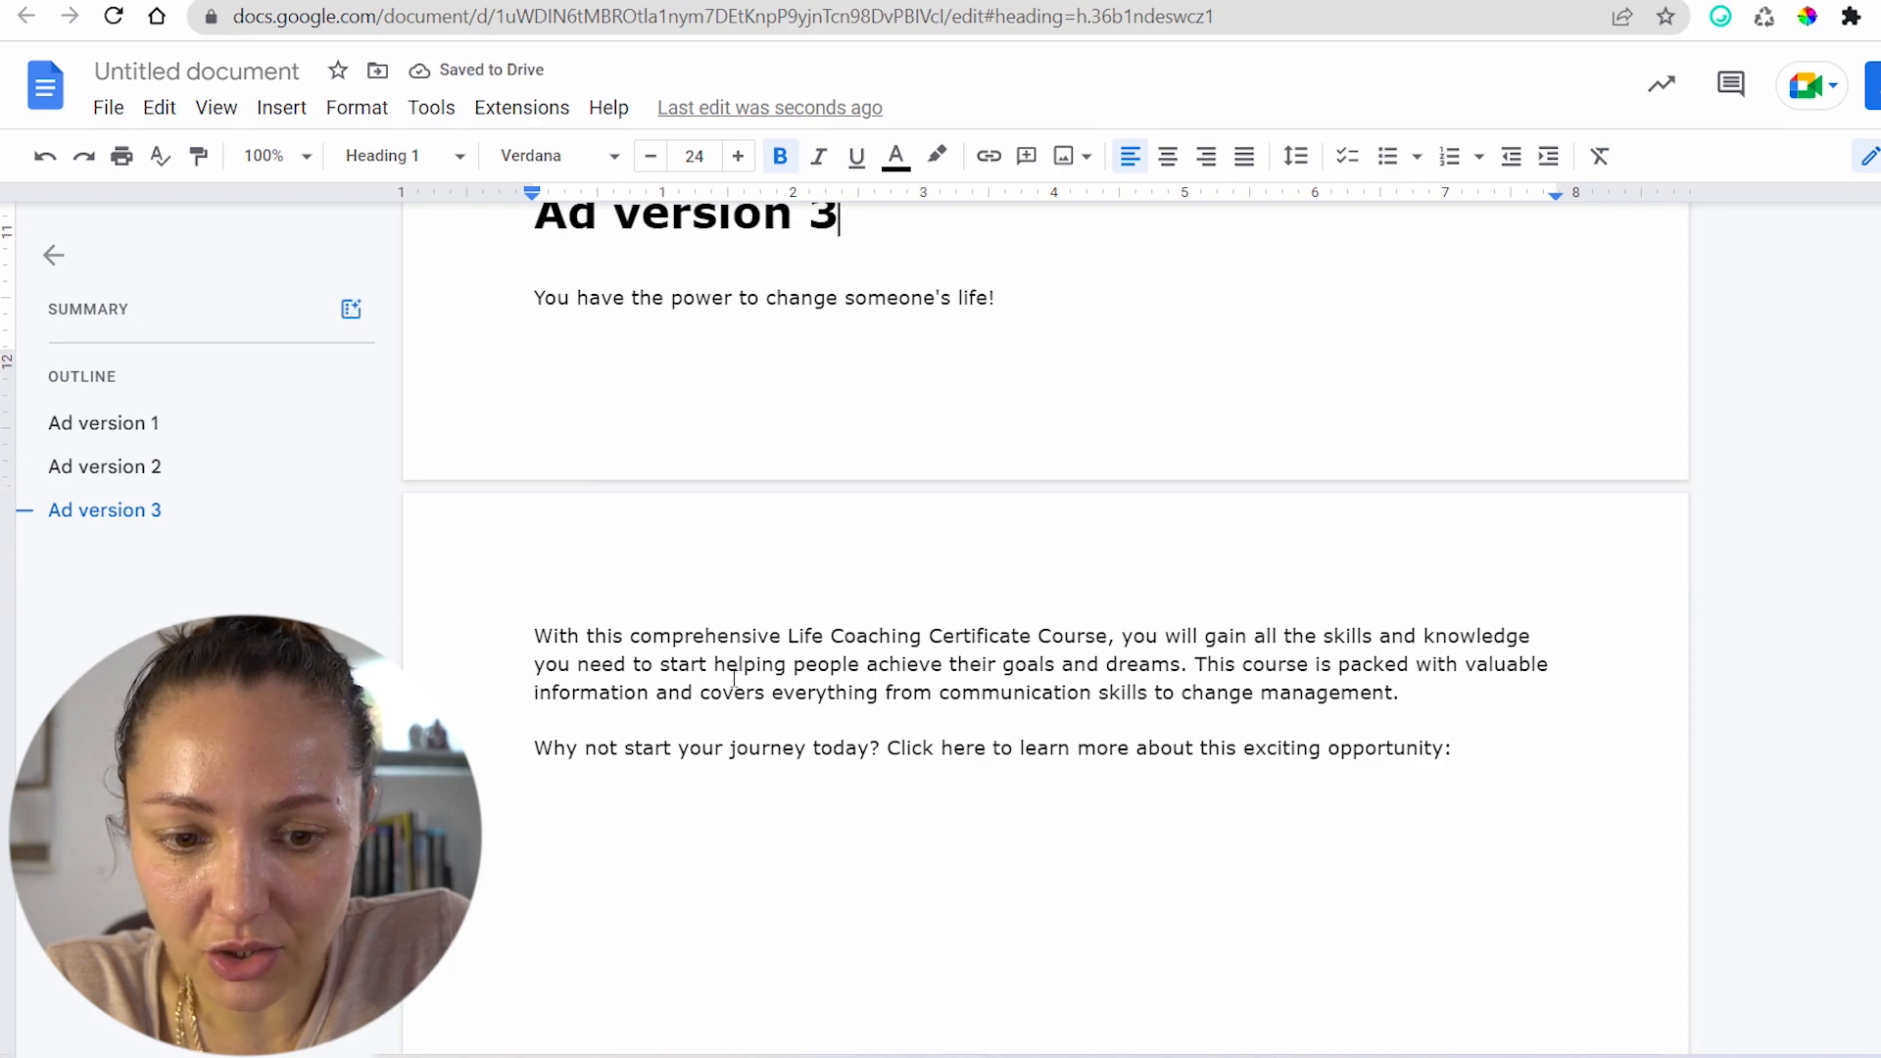
{"action": "left_click", "coordinate": [1192, 665]}
{"action": "key", "text": "Return"}
{"action": "key", "text": "Return"}
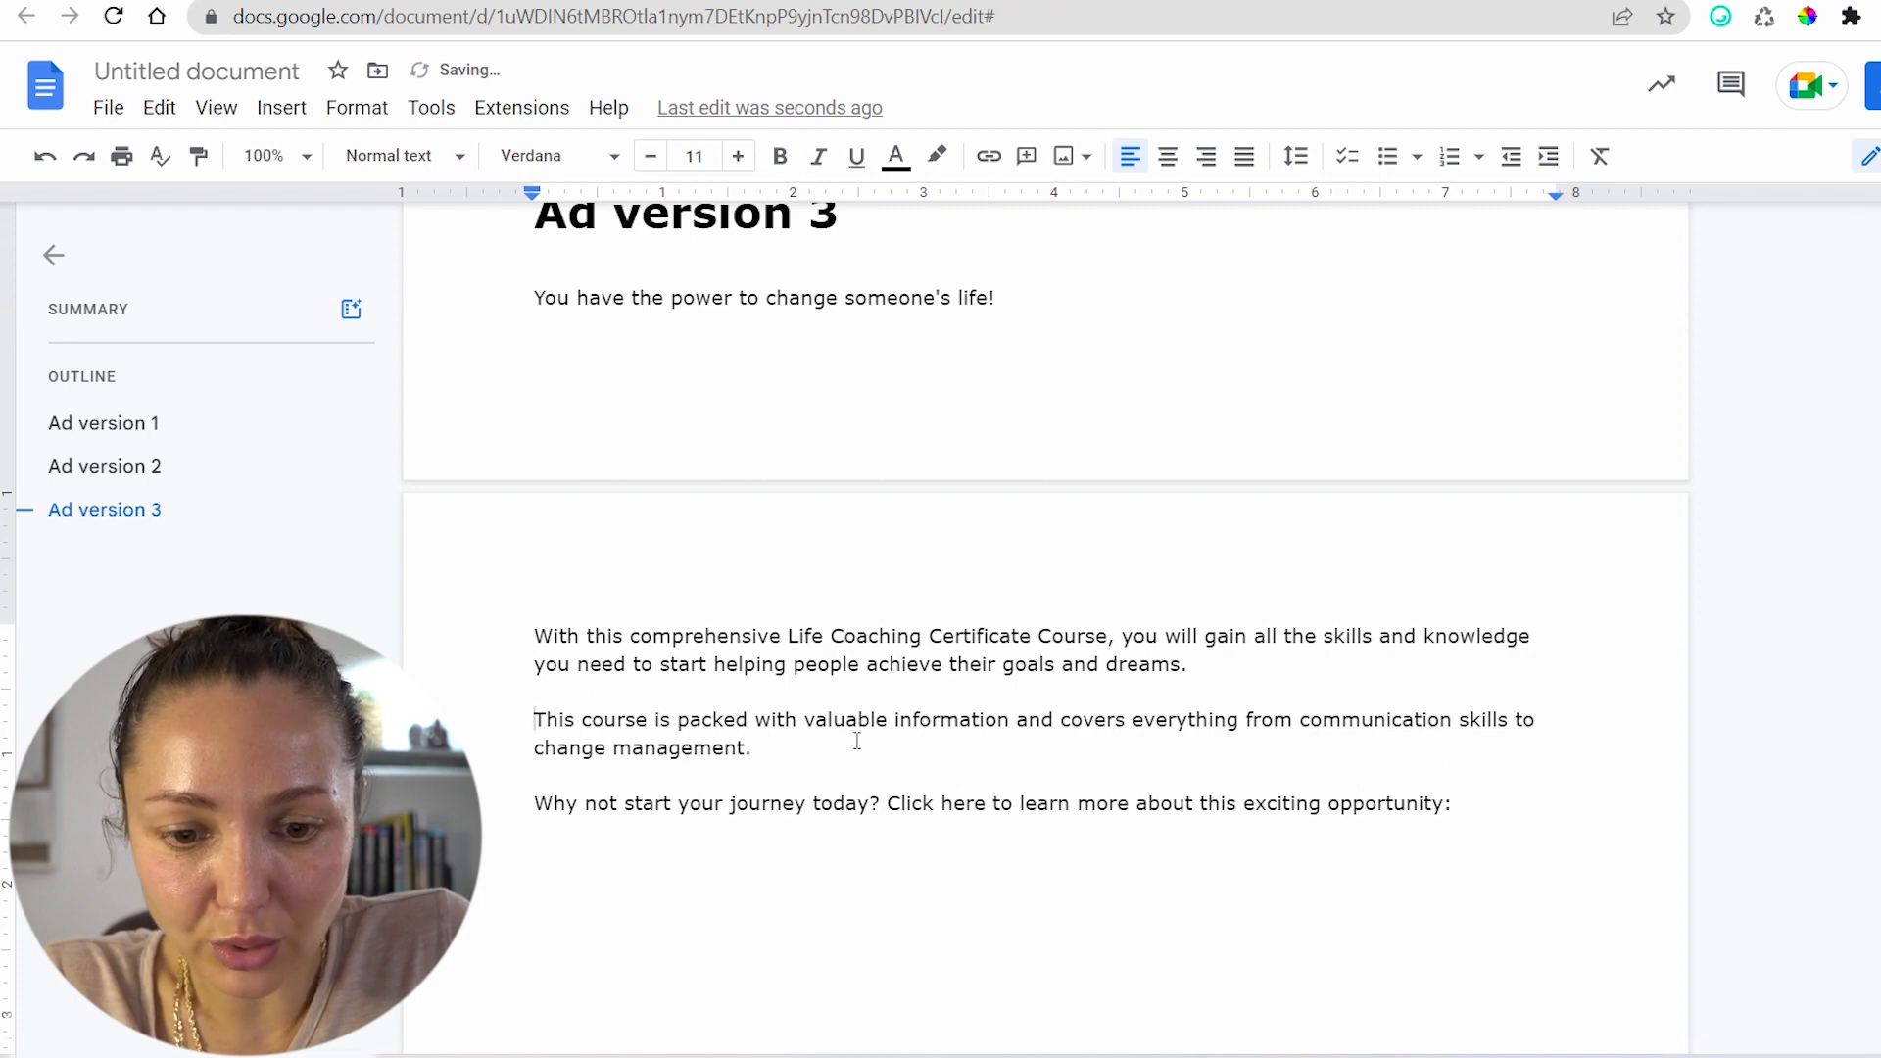
Copy the first four course topics from the Udemy description and paste them without formatting after the "change management" paragraph in Ad version 3
{"action": "scroll", "coordinate": [854, 746], "scroll_direction": "up", "scroll_amount": 2}
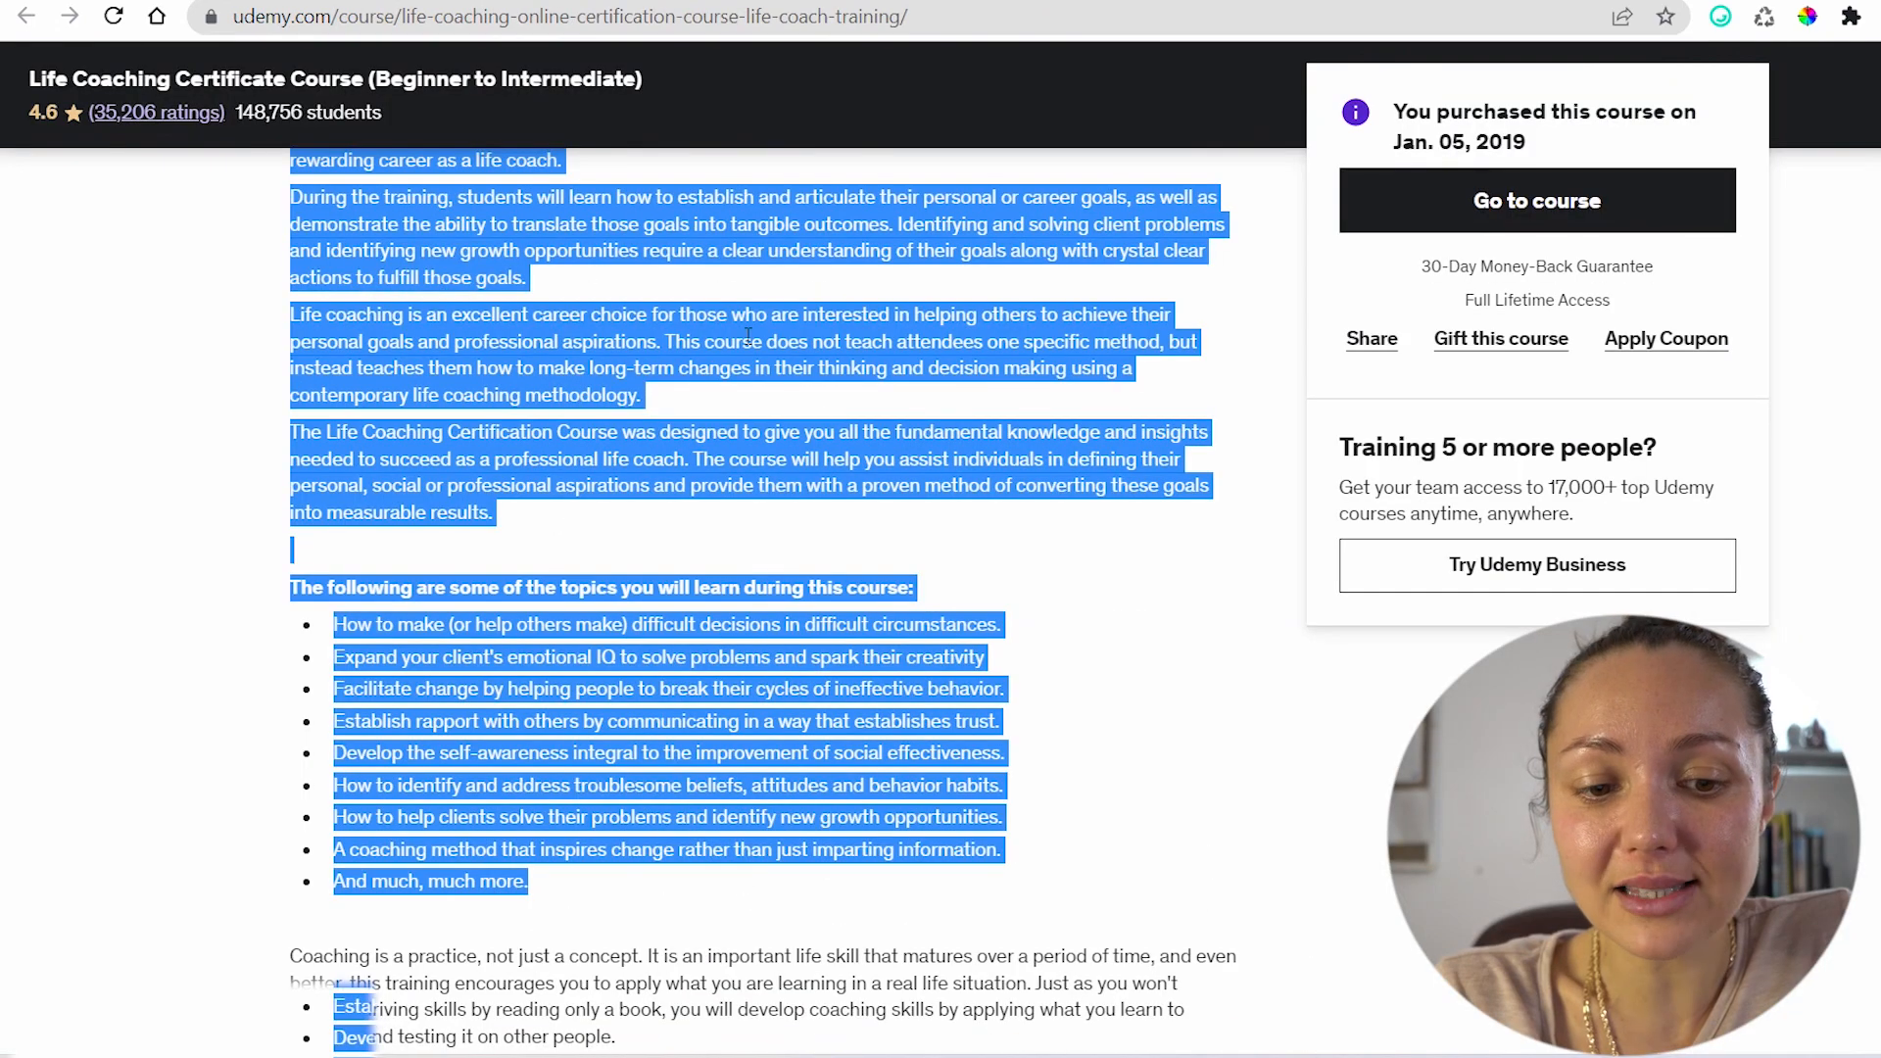
{"action": "left_click", "coordinate": [302, 623]}
{"action": "left_click_drag", "start_coordinate": [303, 623], "coordinate": [1019, 727]}
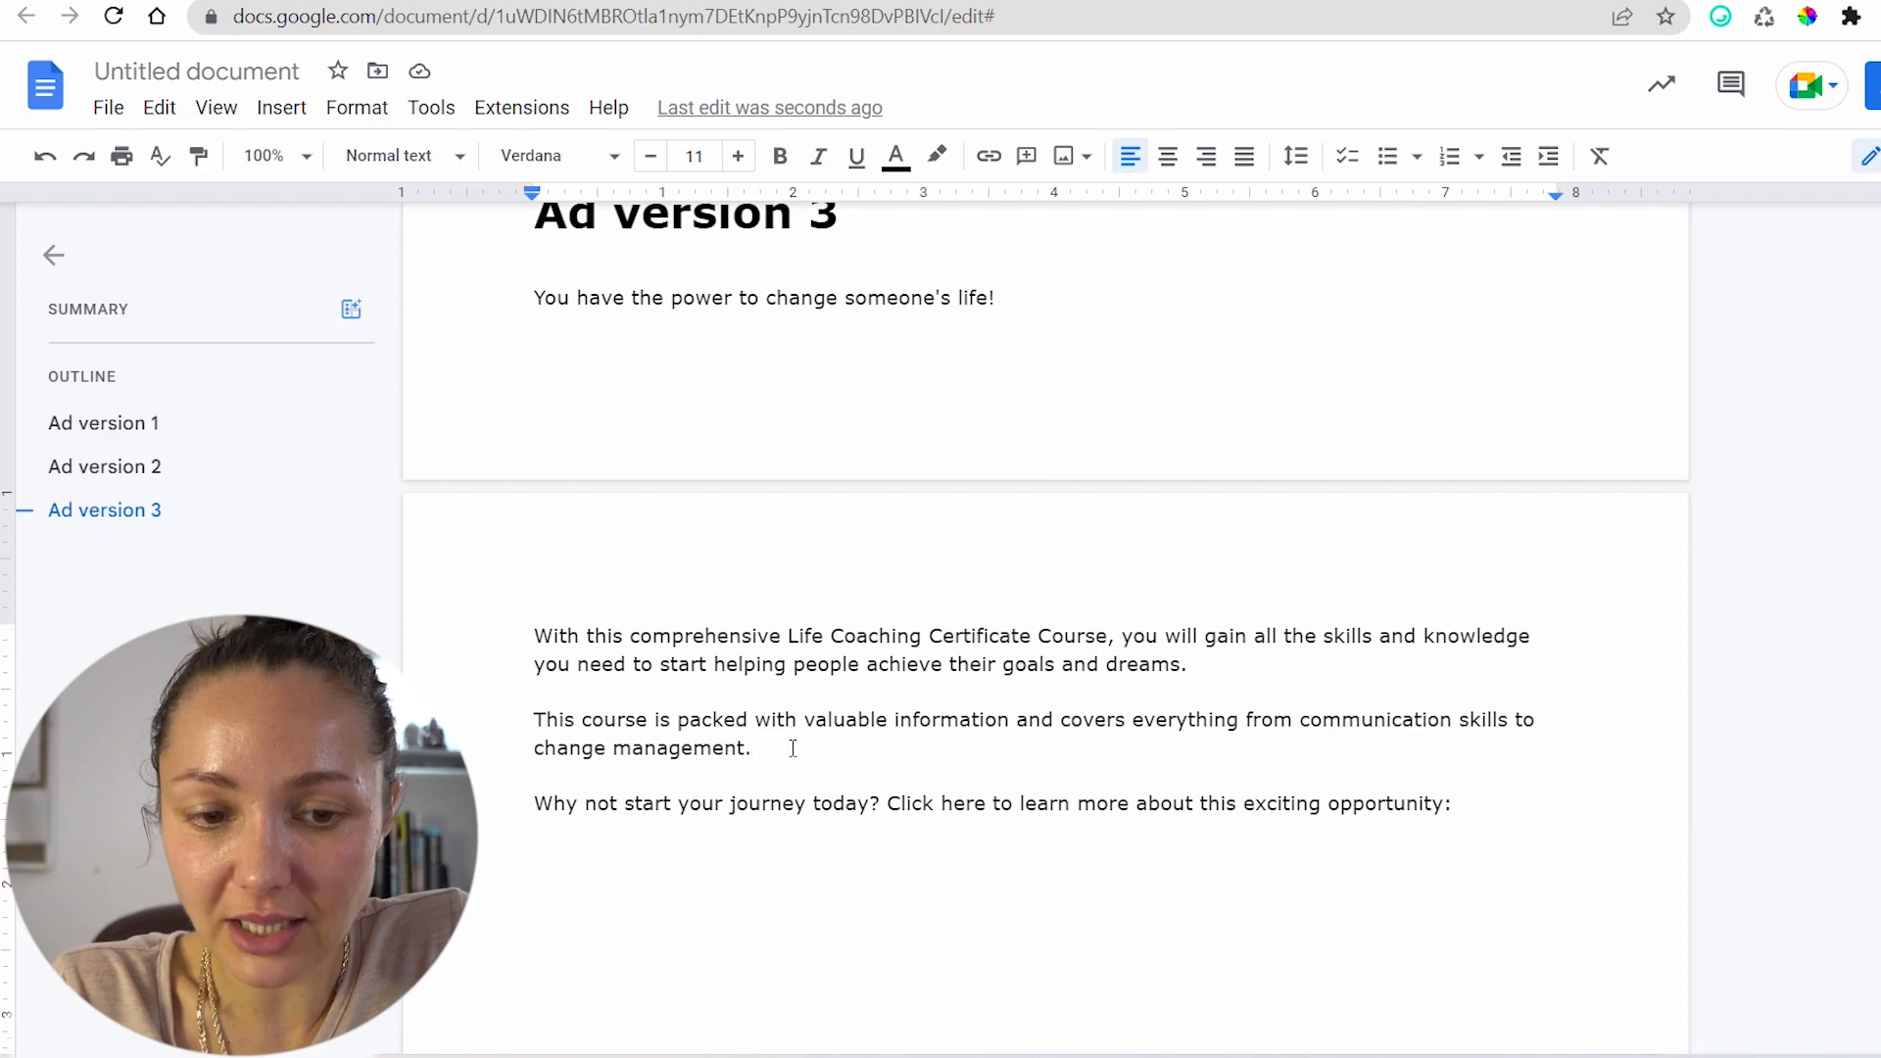
{"action": "left_click", "coordinate": [793, 748]}
{"action": "key", "text": "Return"}
{"action": "key", "text": "Return"}
{"action": "right_click", "coordinate": [712, 793]}
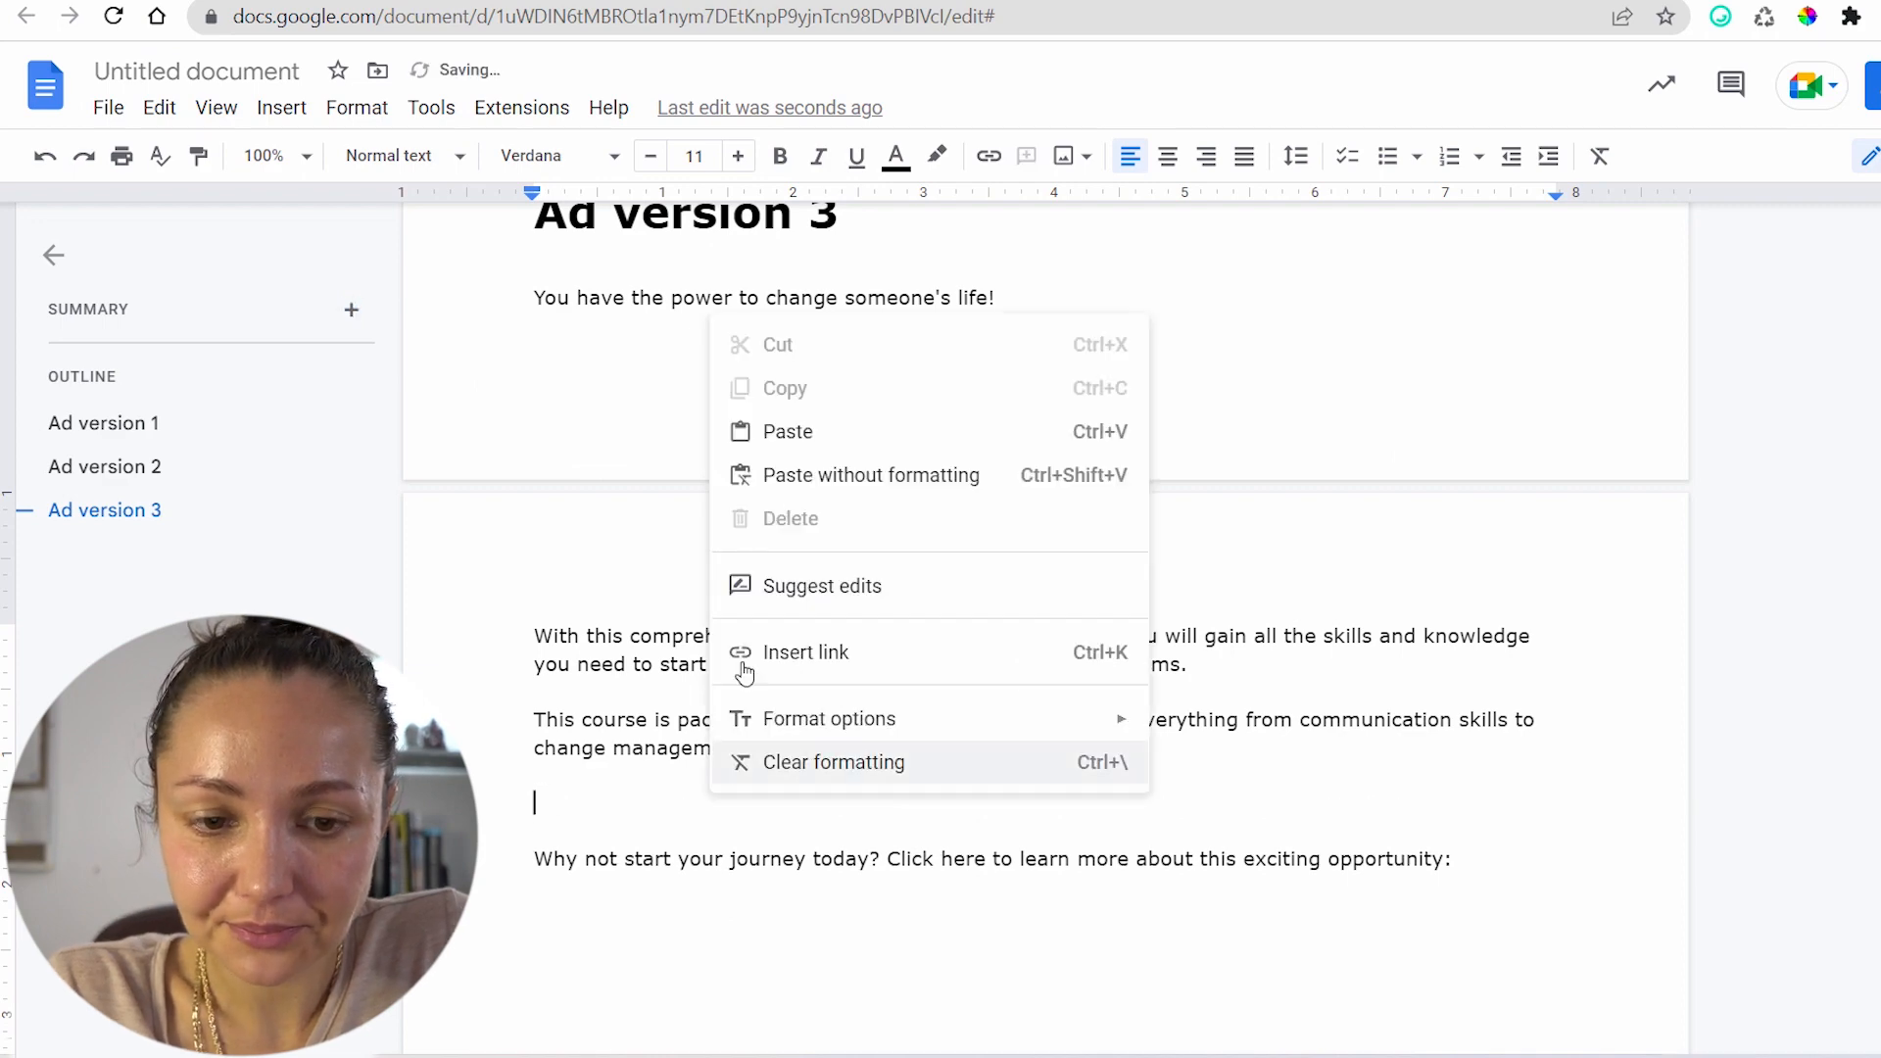
{"action": "left_click", "coordinate": [783, 476]}
Copy the green check mark emoji from Ad version 2 and add a "You will learn:" line above Ad version 3's topics
{"action": "scroll", "coordinate": [723, 433], "scroll_direction": "up", "scroll_amount": 3}
{"action": "scroll", "coordinate": [722, 433], "scroll_direction": "up", "scroll_amount": 4}
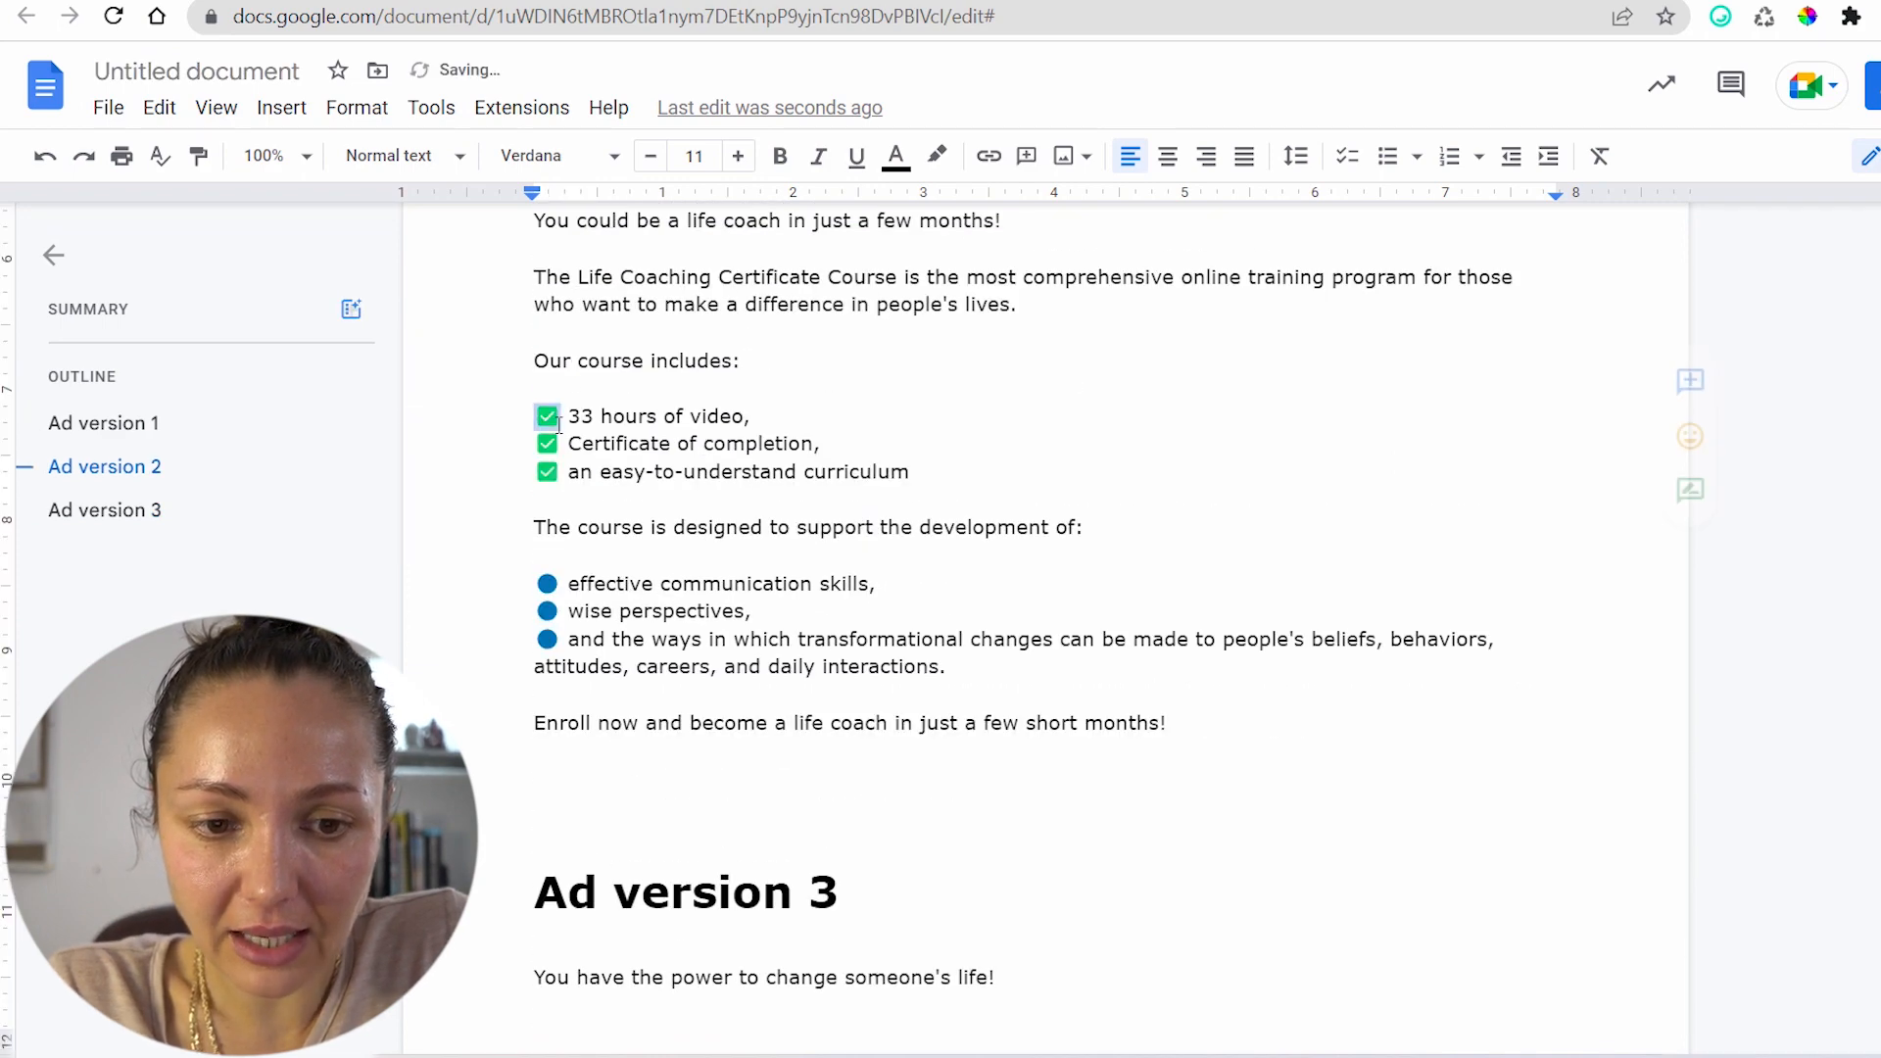
{"action": "scroll", "coordinate": [882, 707], "scroll_direction": "down", "scroll_amount": 7}
{"action": "scroll", "coordinate": [882, 707], "scroll_direction": "down", "scroll_amount": 3}
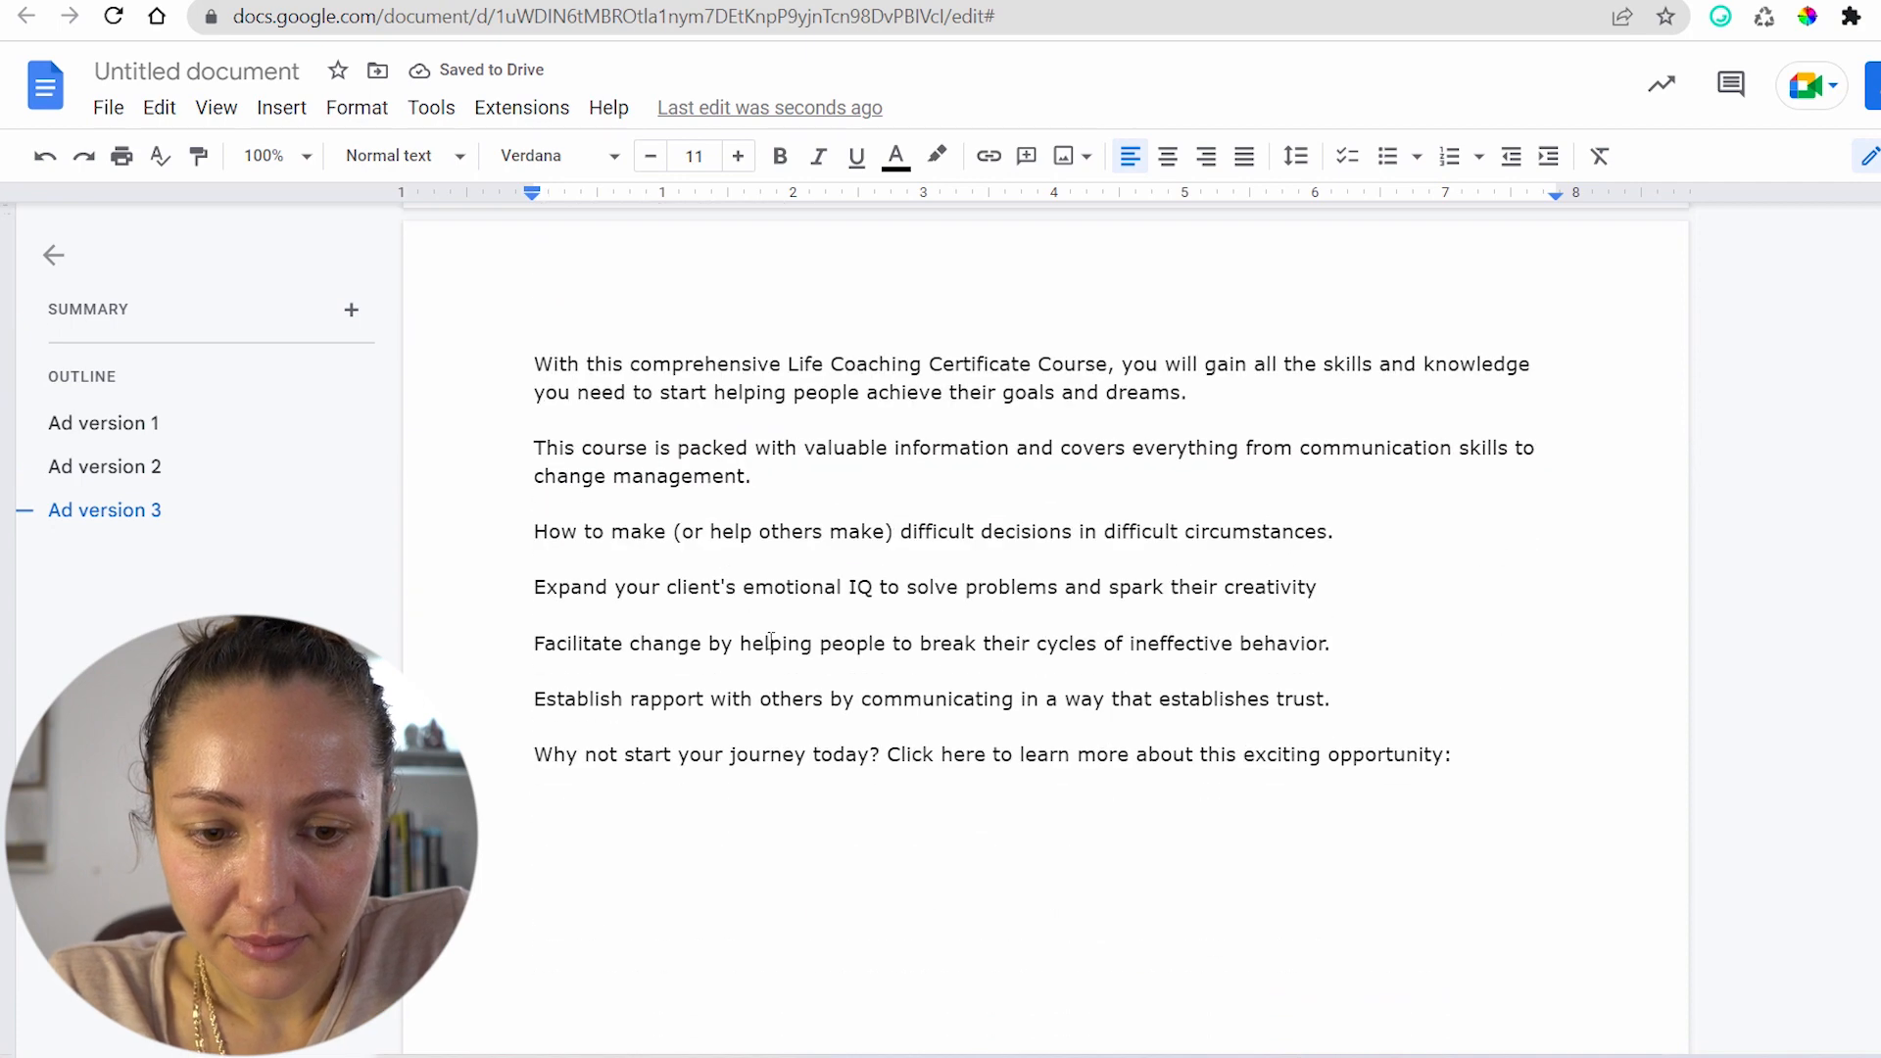
{"action": "left_click", "coordinate": [759, 476]}
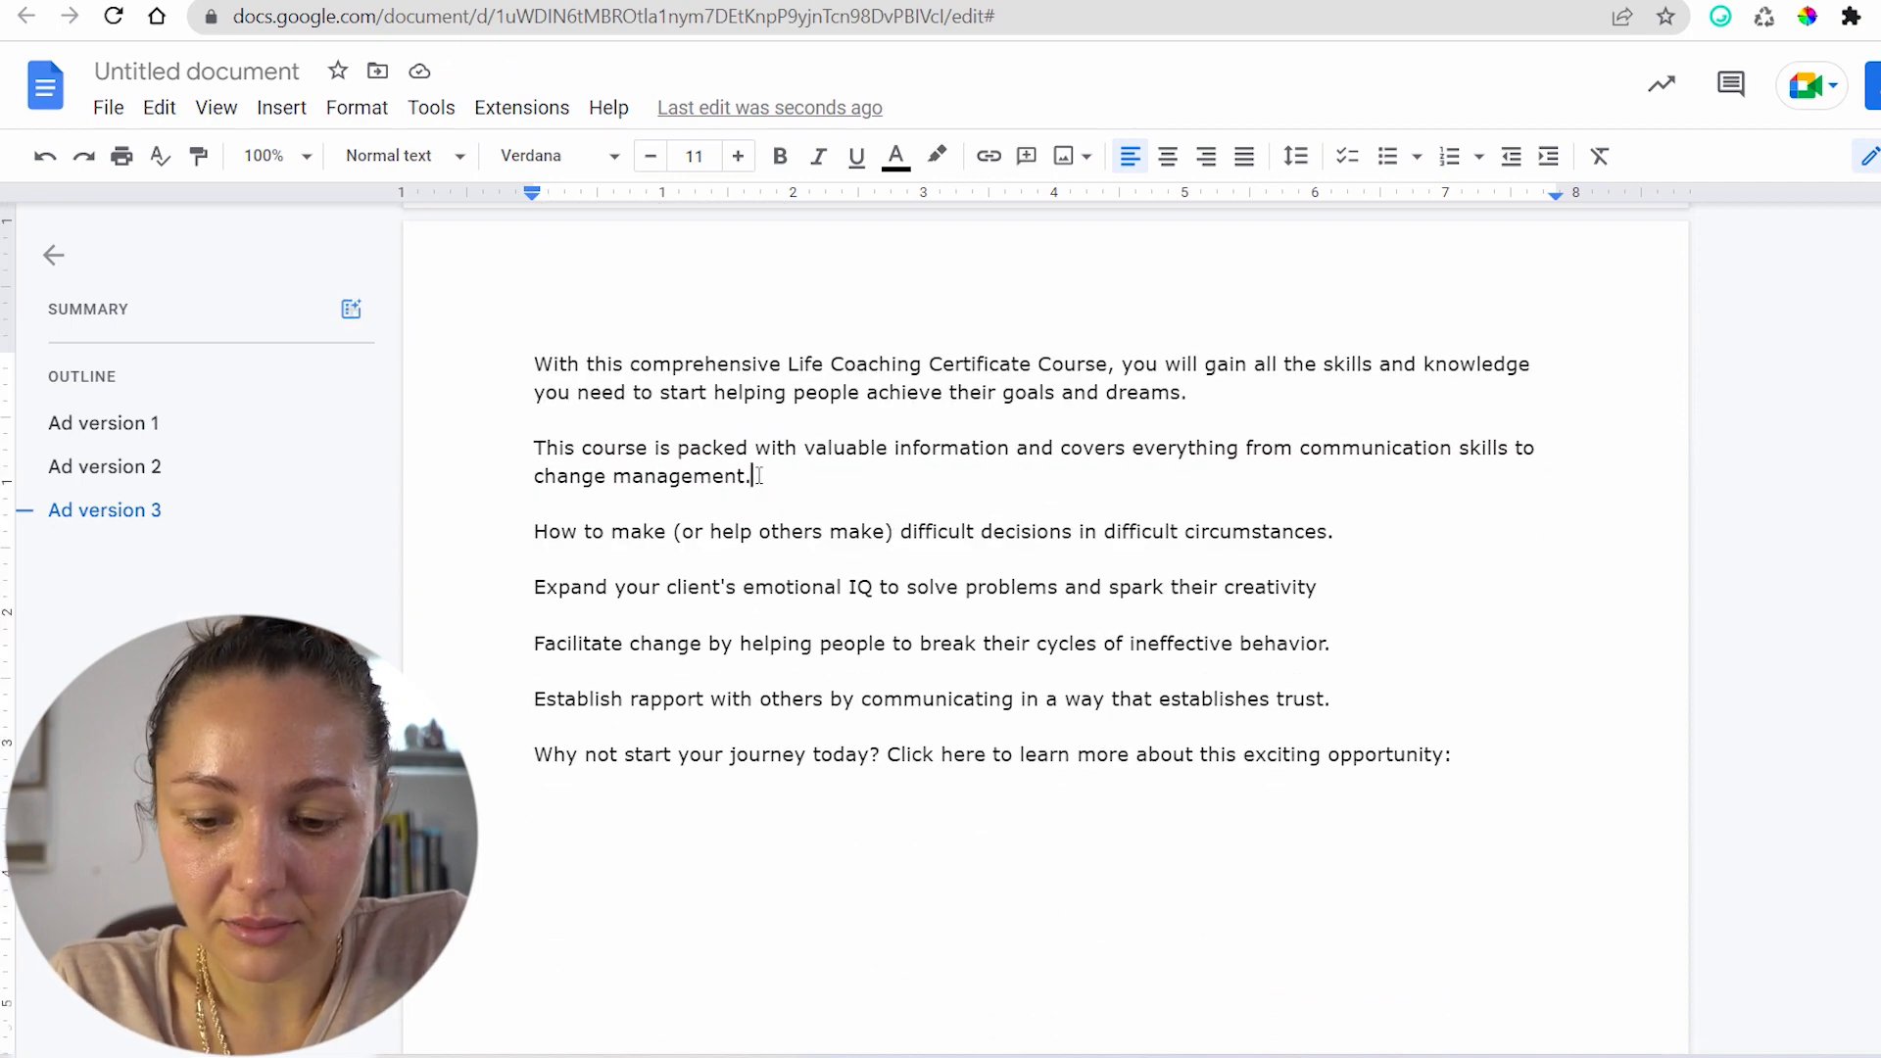
{"action": "key", "text": "Return"}
{"action": "key", "text": "Return"}
{"action": "type", "text": "You will learn:"}
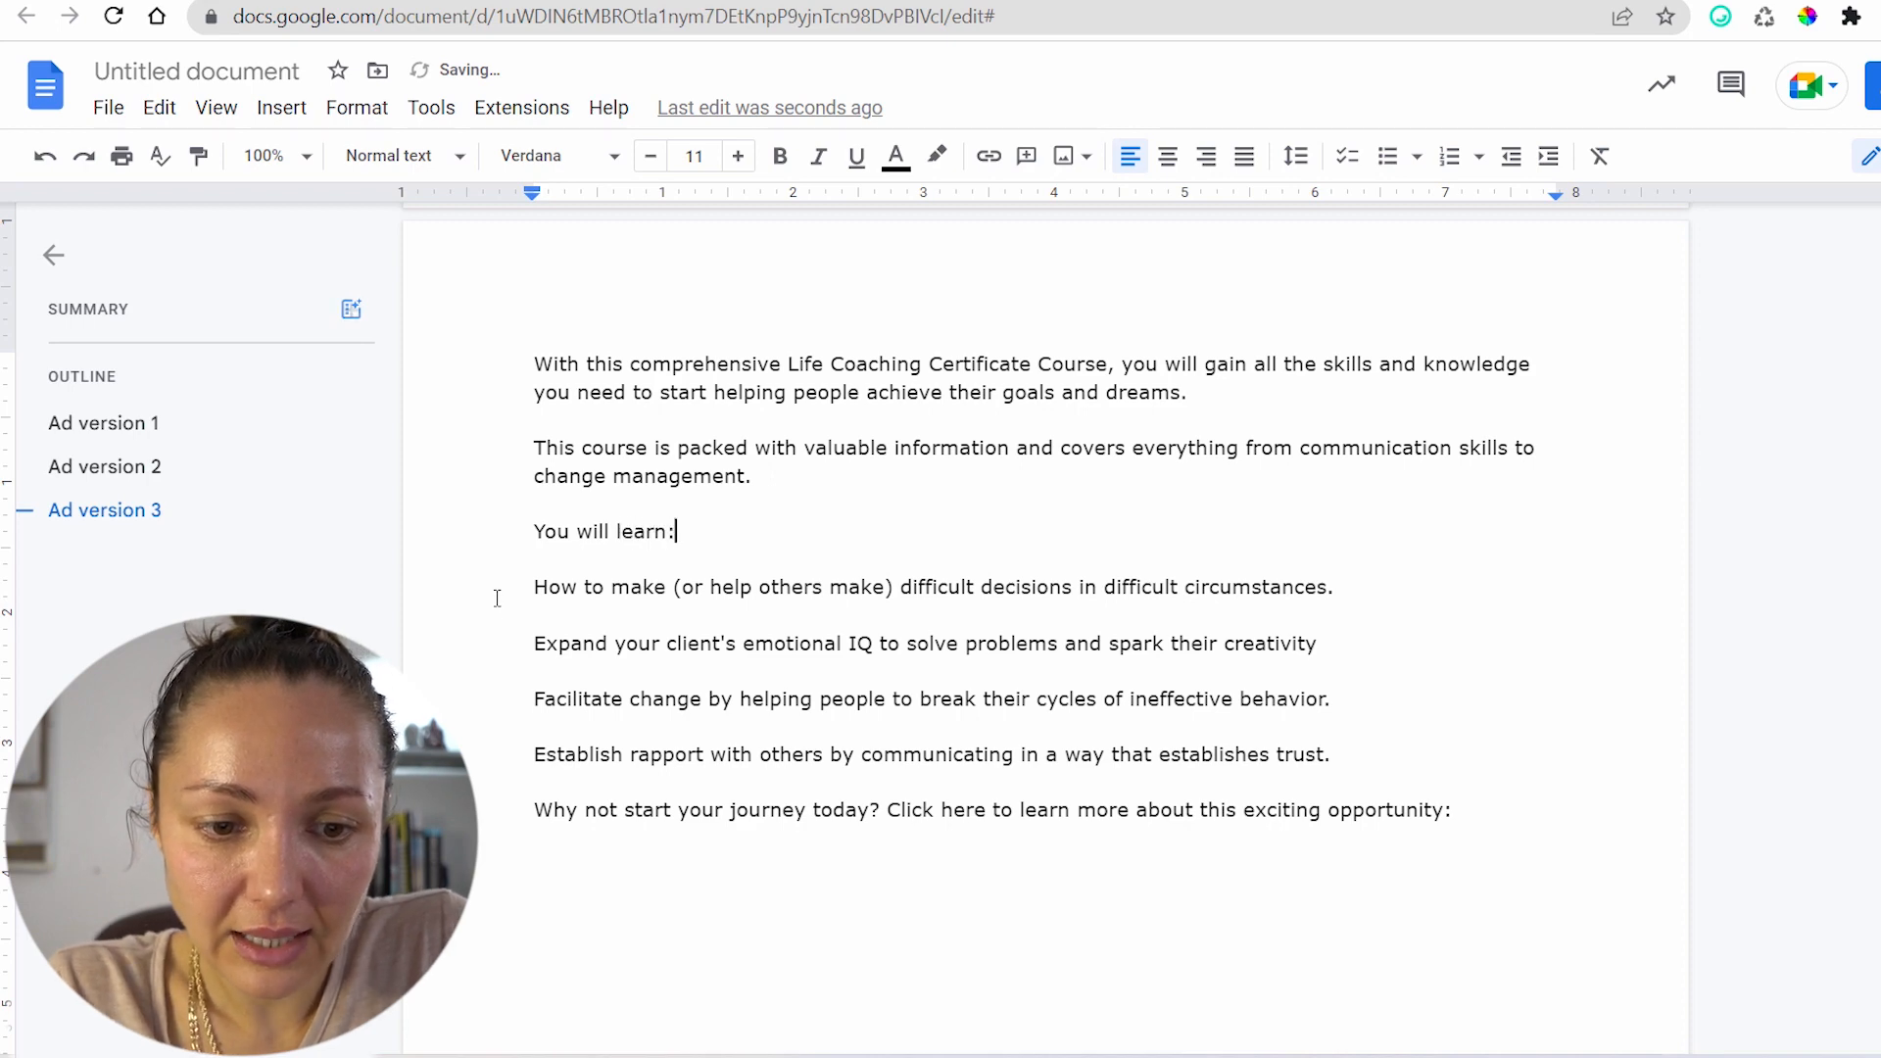
Insert the green check mark emoji in front of each of the four topics under "You will learn:"
{"action": "left_click", "coordinate": [496, 592]}
{"action": "key", "text": "ctrl+v"}
{"action": "left_click", "coordinate": [525, 643]}
{"action": "key", "text": "ctrl+v"}
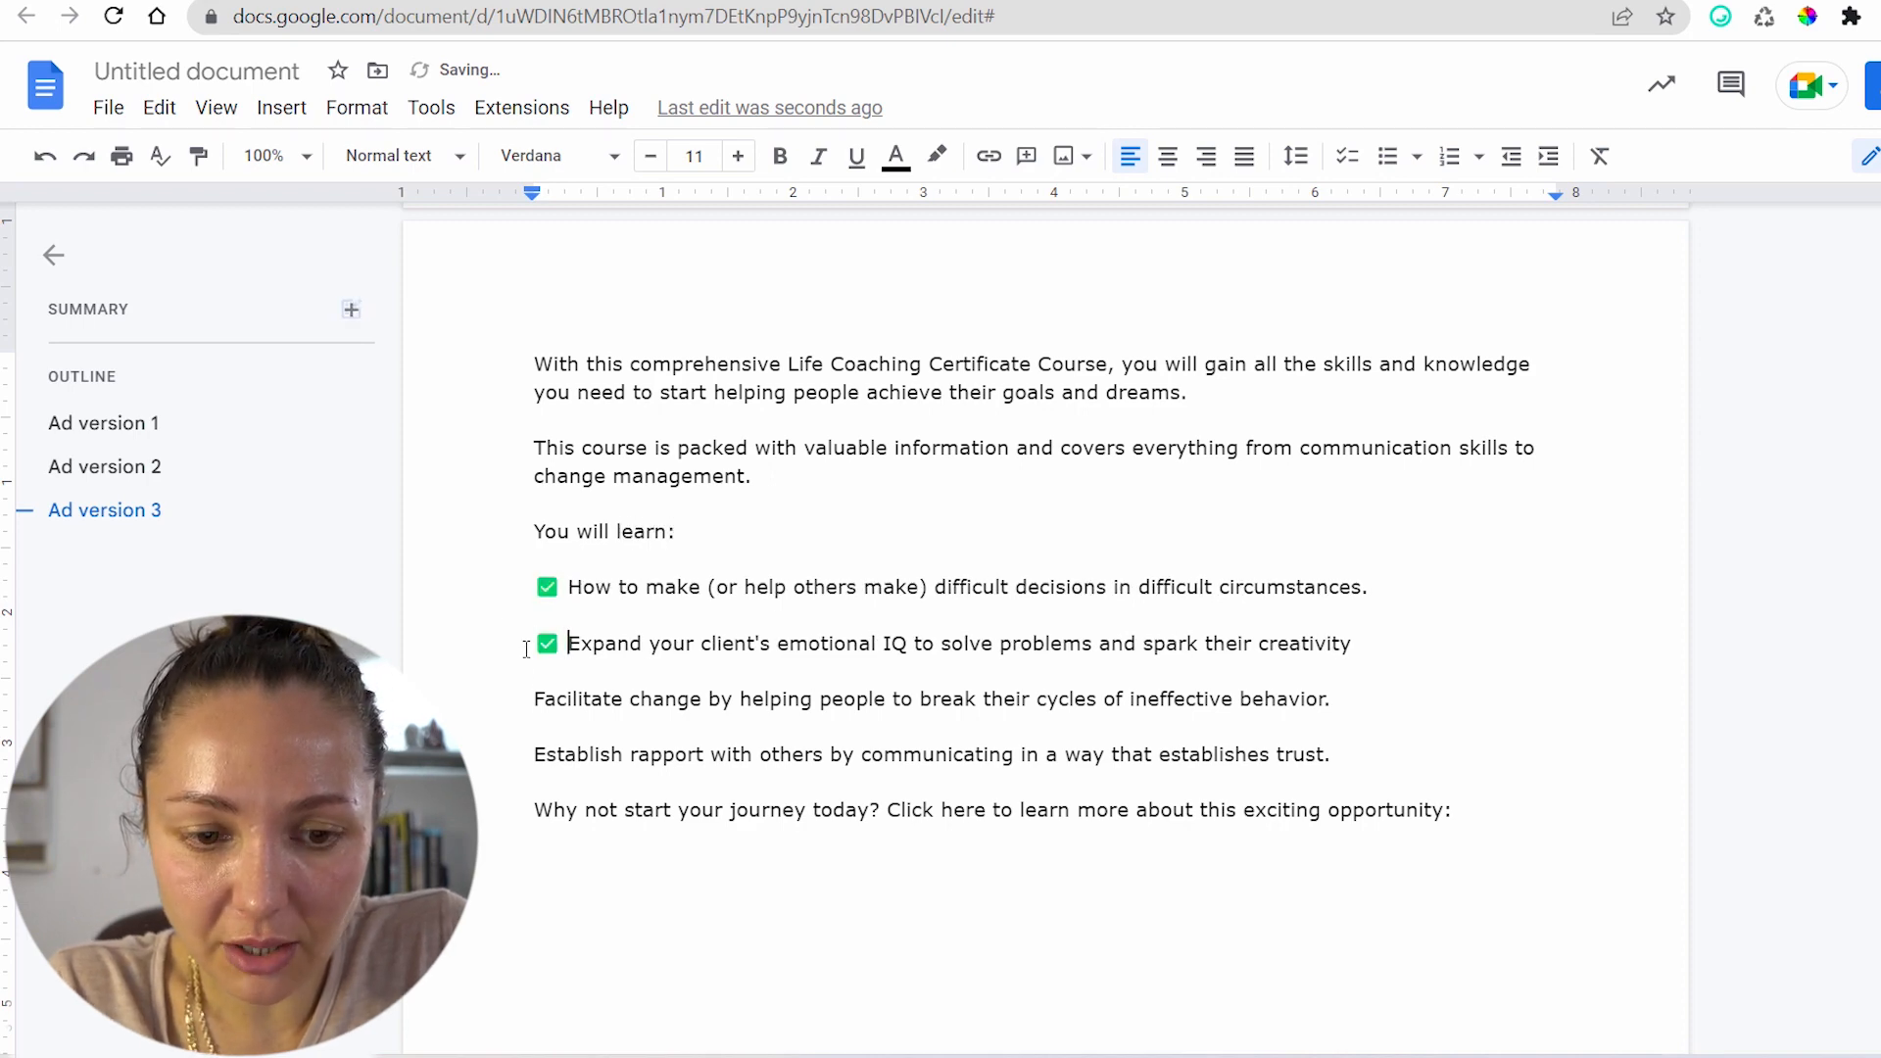
{"action": "key", "text": "ctrl+v"}
{"action": "left_click", "coordinate": [509, 762]}
{"action": "key", "text": "ctrl+v"}
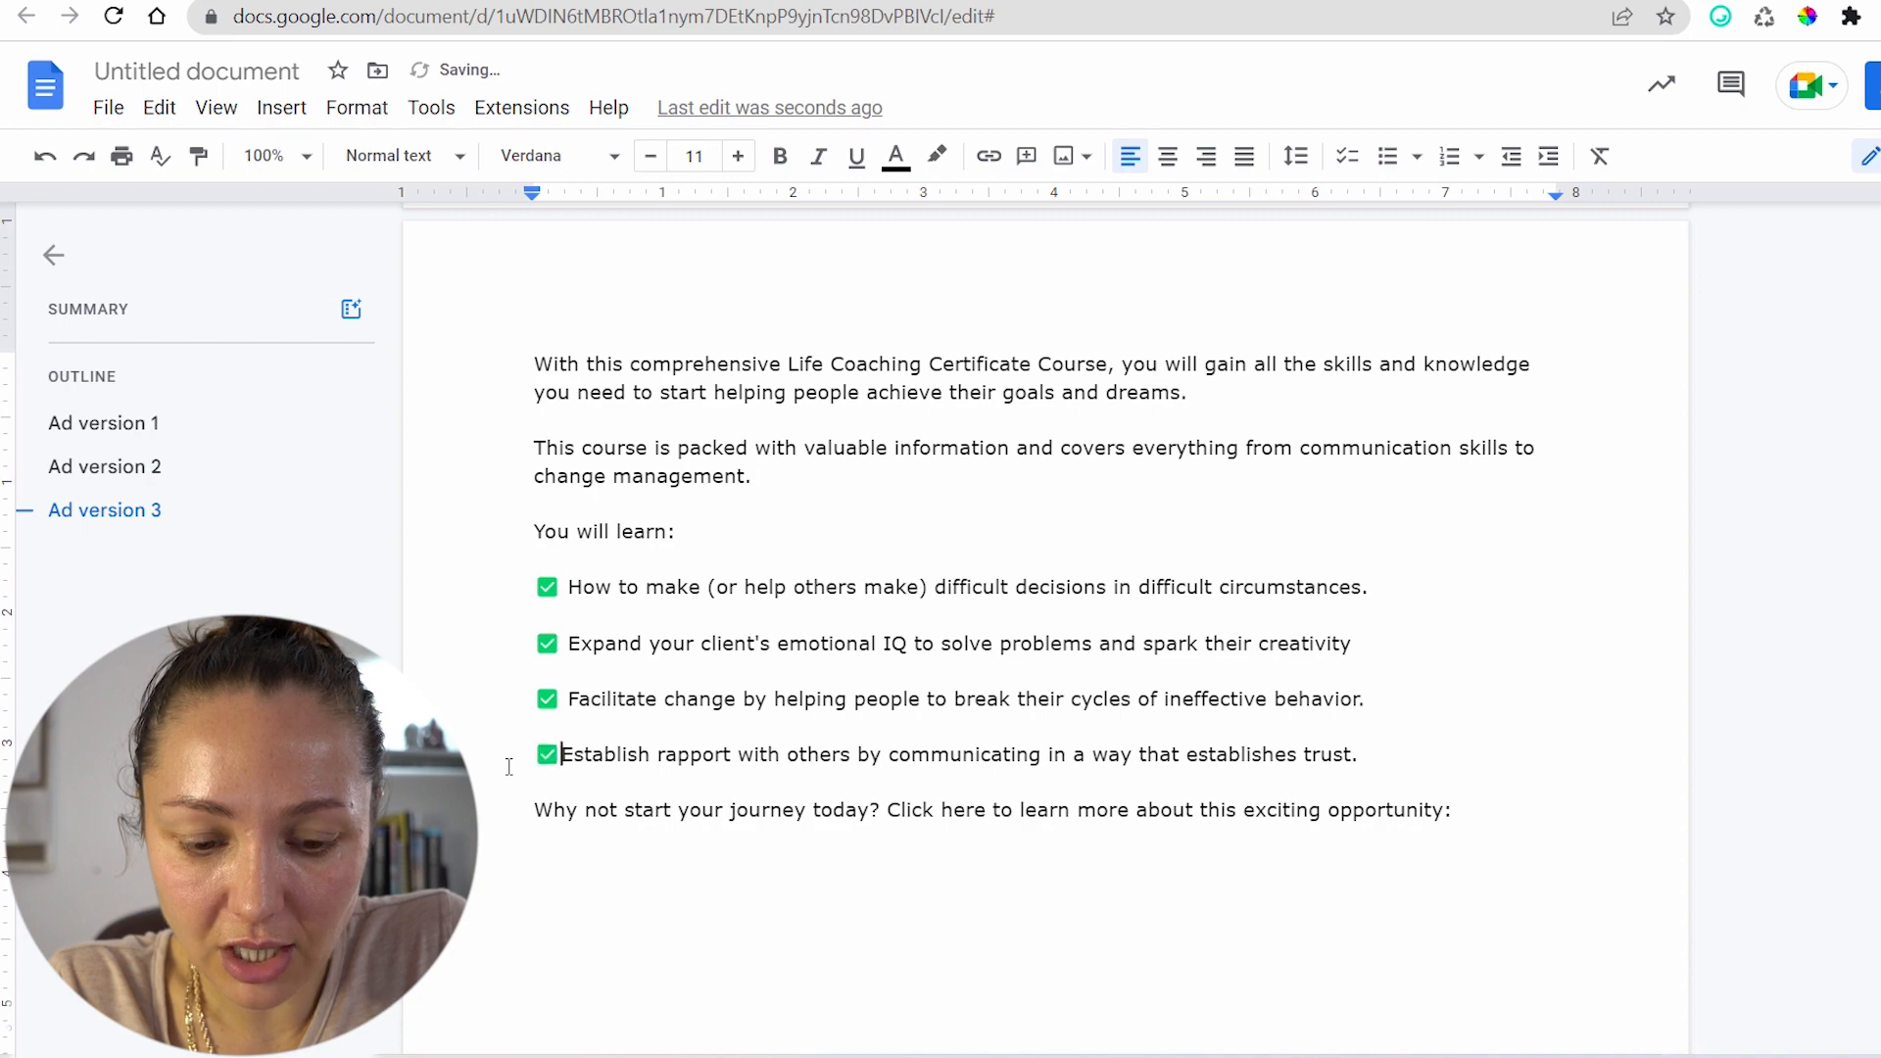
Copy the next four Udemy topics, from "Develop the self-awareness" to "A coaching method", and paste them below the check-marked topics
{"action": "key", "text": "ctrl+Tab"}
{"action": "scroll", "coordinate": [586, 609], "scroll_direction": "down", "scroll_amount": 3}
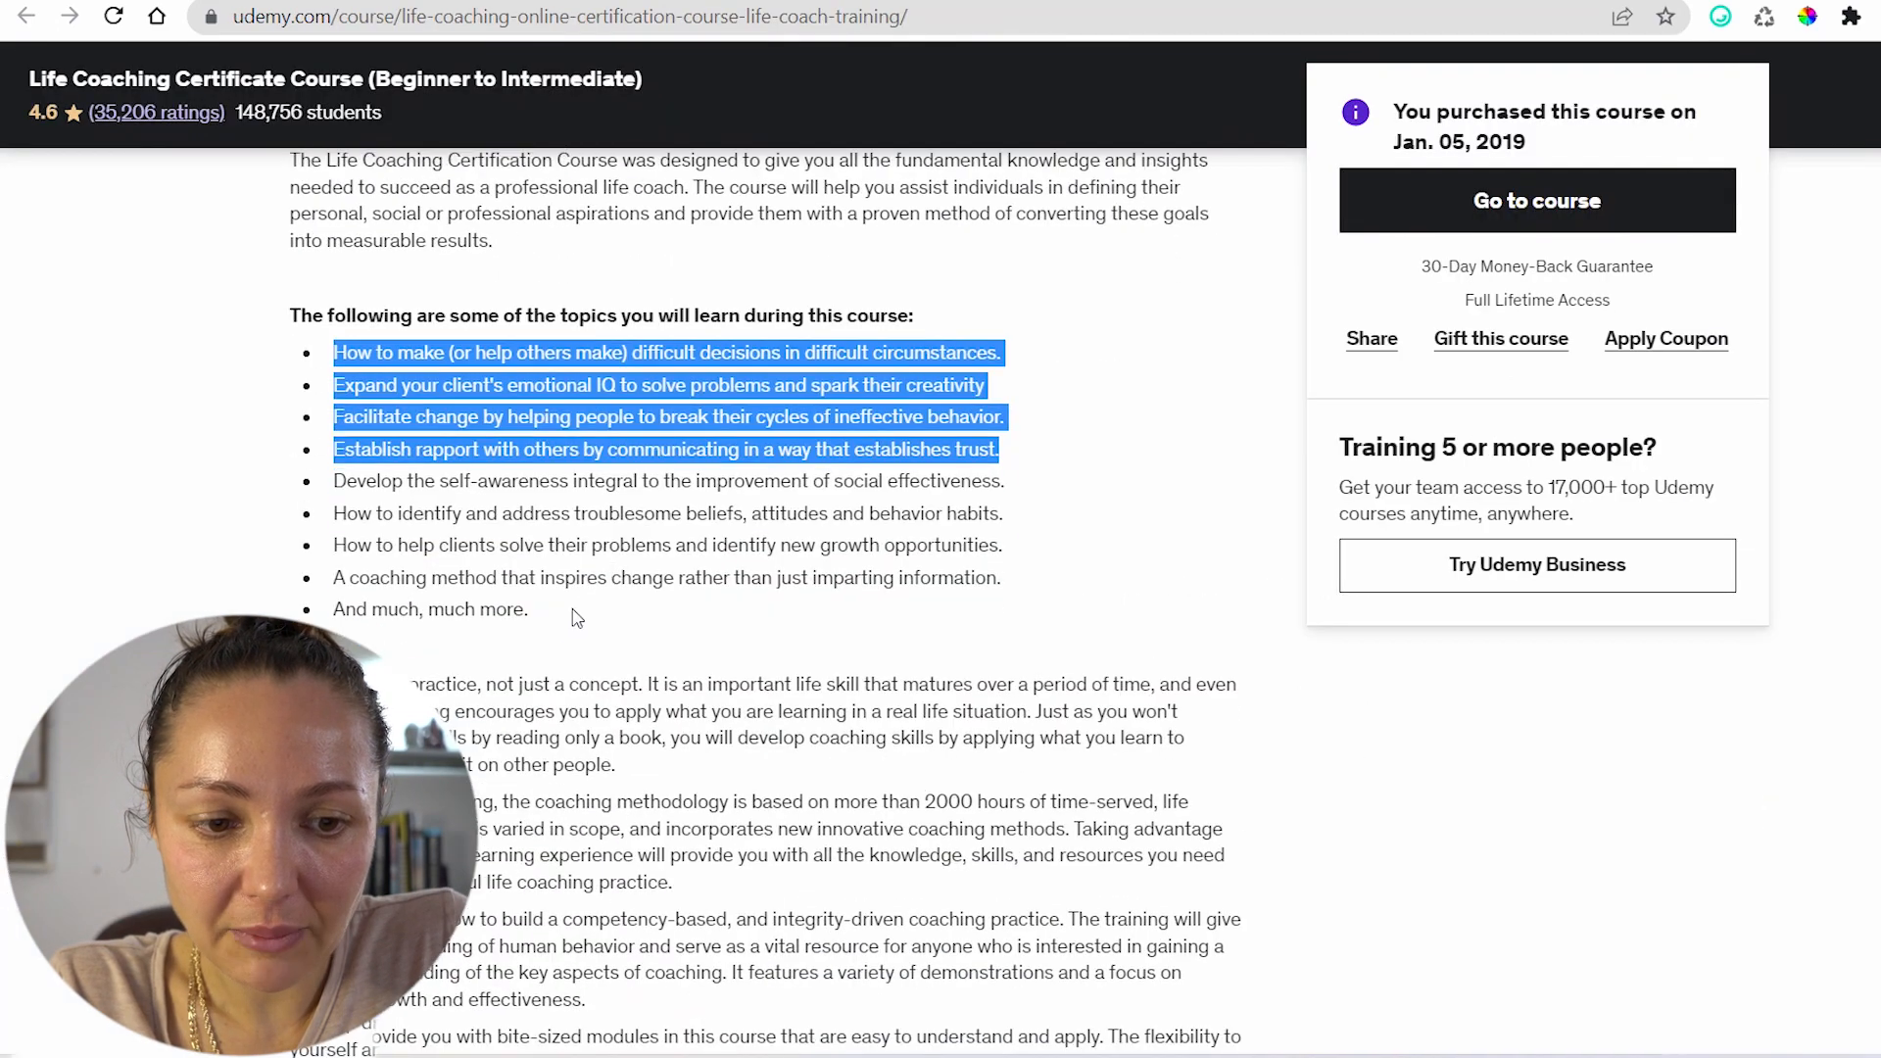
{"action": "left_click_drag", "start_coordinate": [1001, 579], "coordinate": [335, 483]}
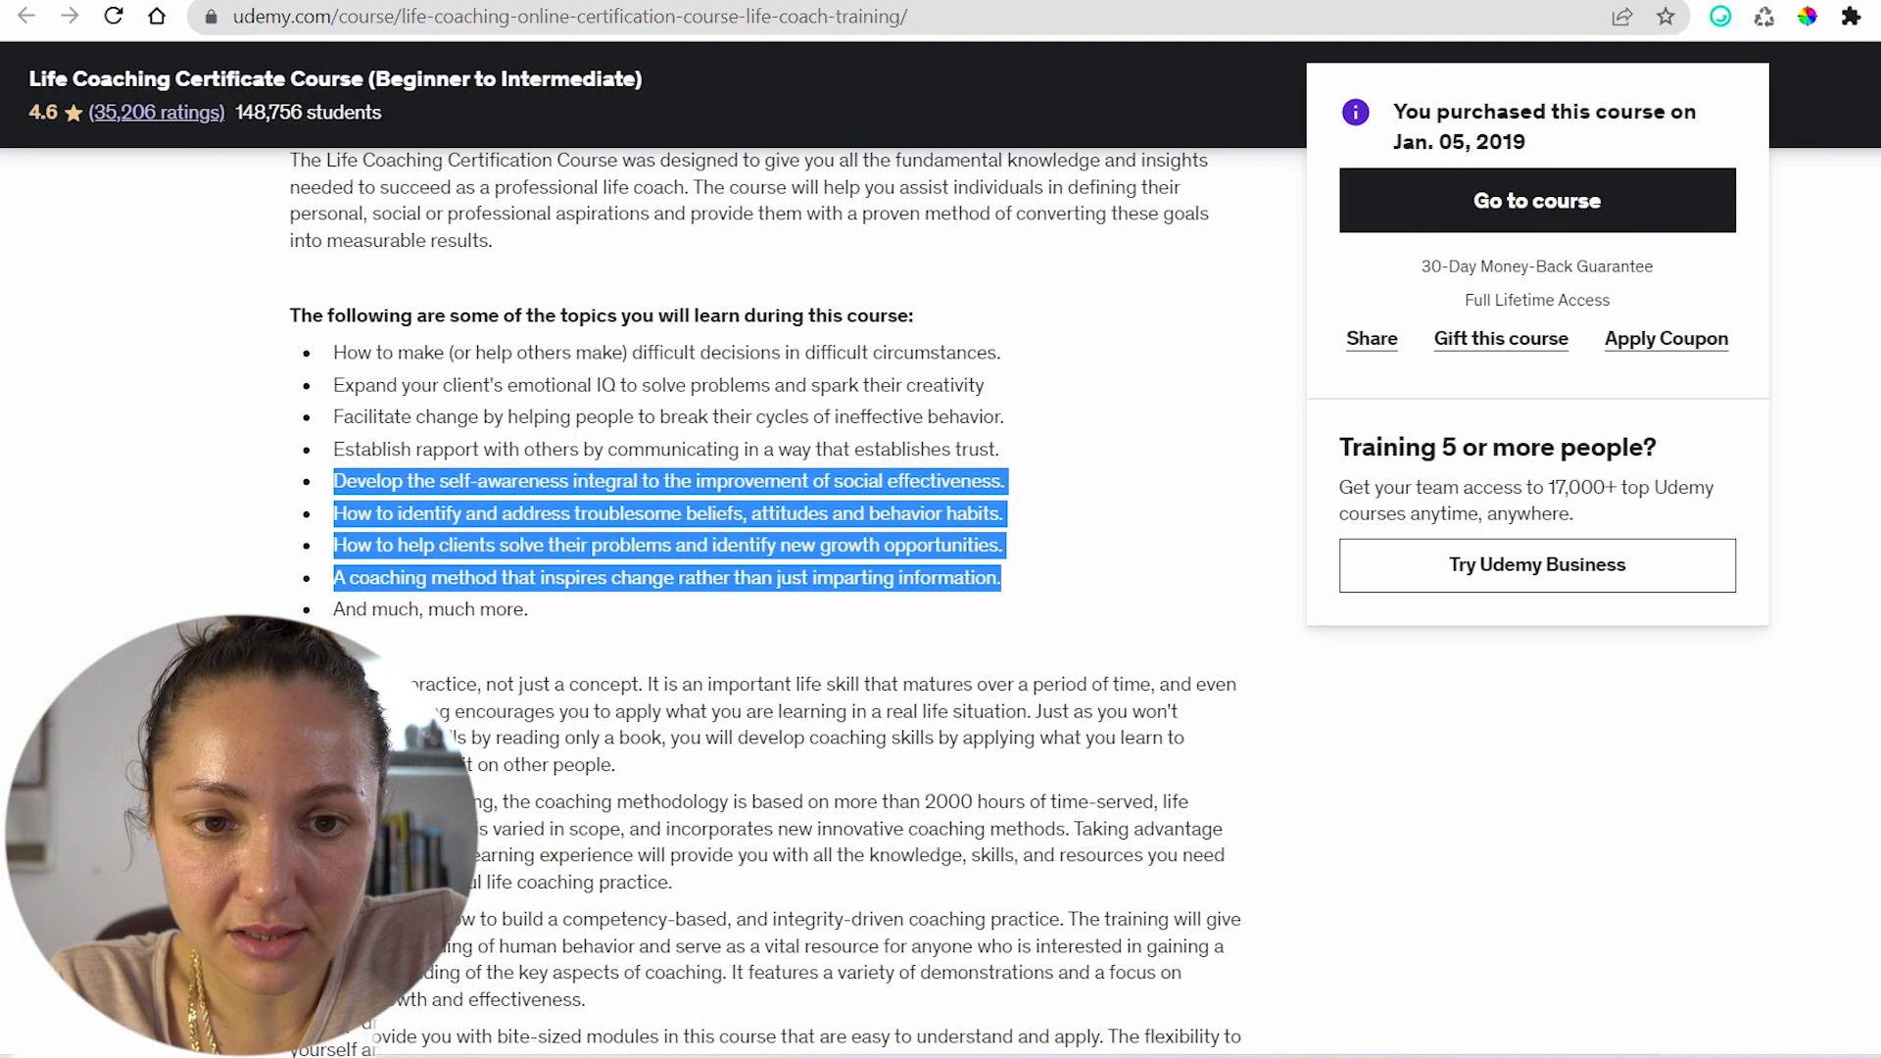
{"action": "key", "text": "ctrl+shift+Tab"}
{"action": "key", "text": "Return"}
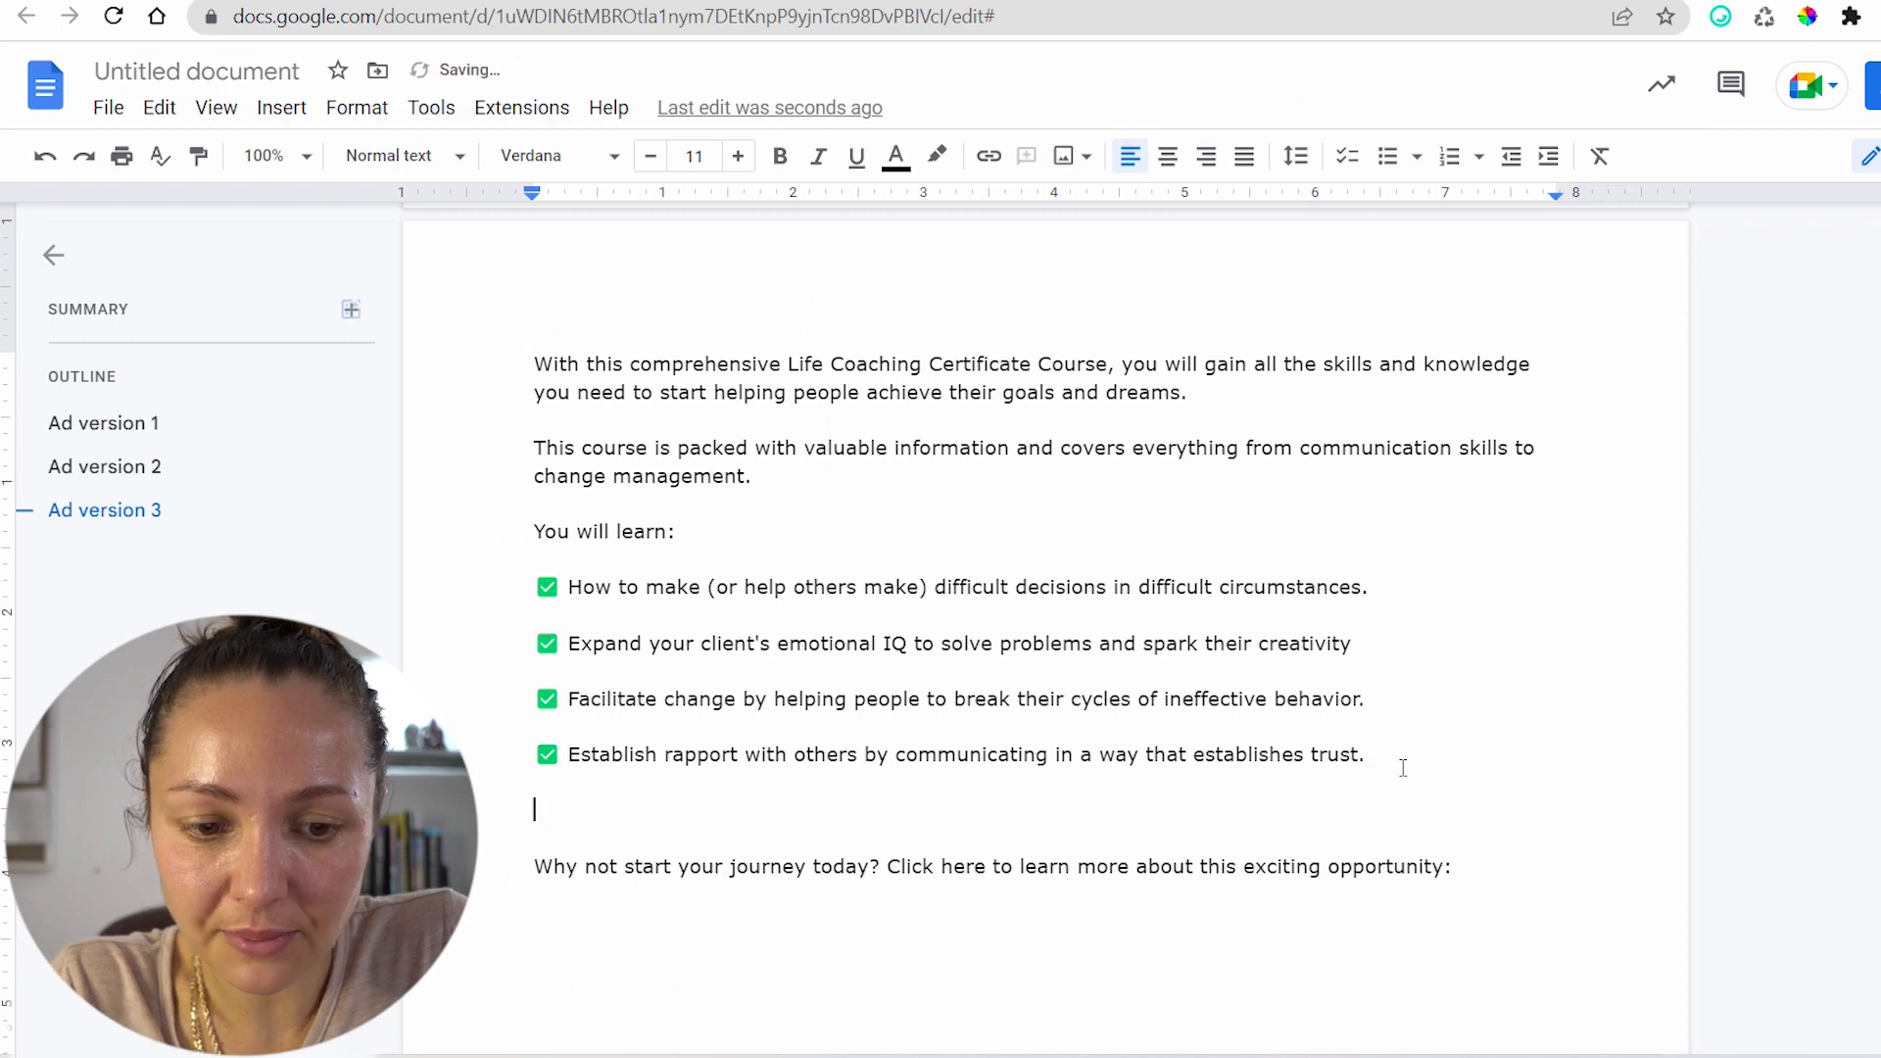
{"action": "key", "text": "ctrl+v"}
Turn the "Develop the self-awareness" bullet into a plain paragraph and put a green check mark emoji in front of it
{"action": "left_click", "coordinate": [598, 825]}
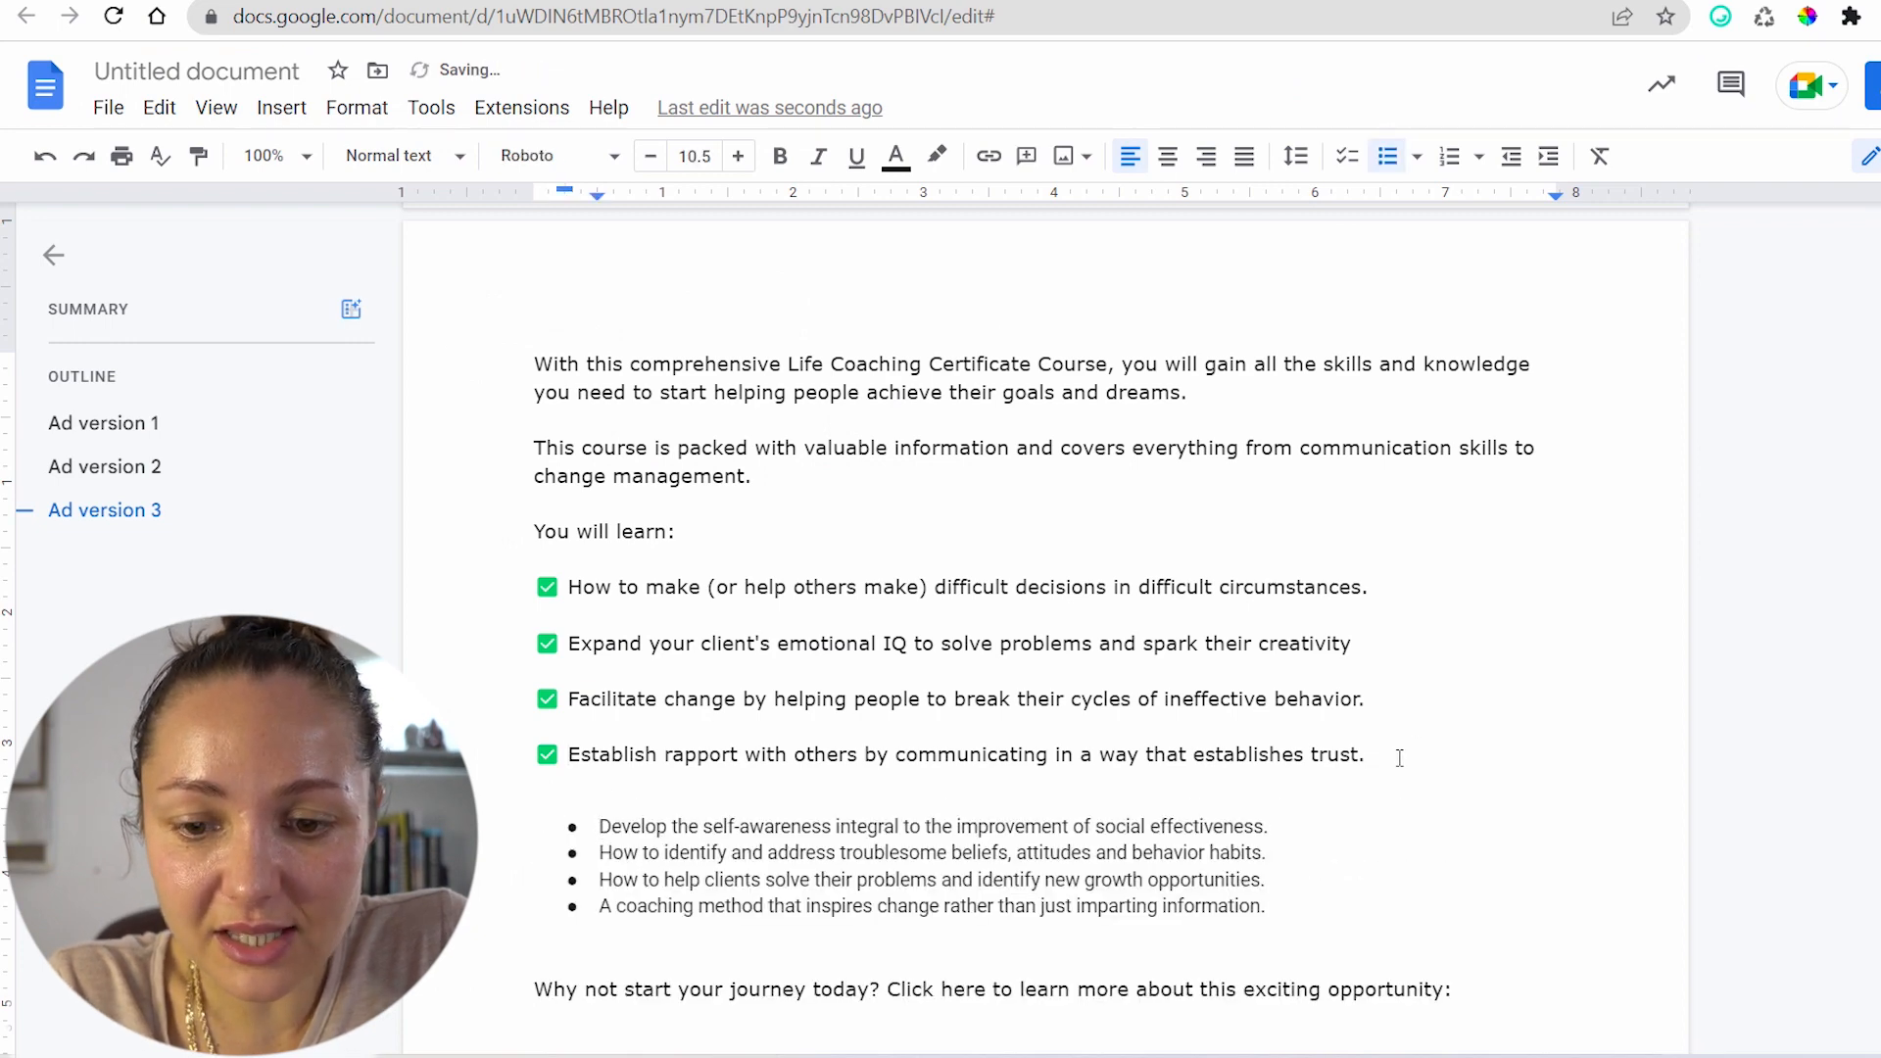
{"action": "key", "text": "BackSpace"}
{"action": "key", "text": "BackSpace"}
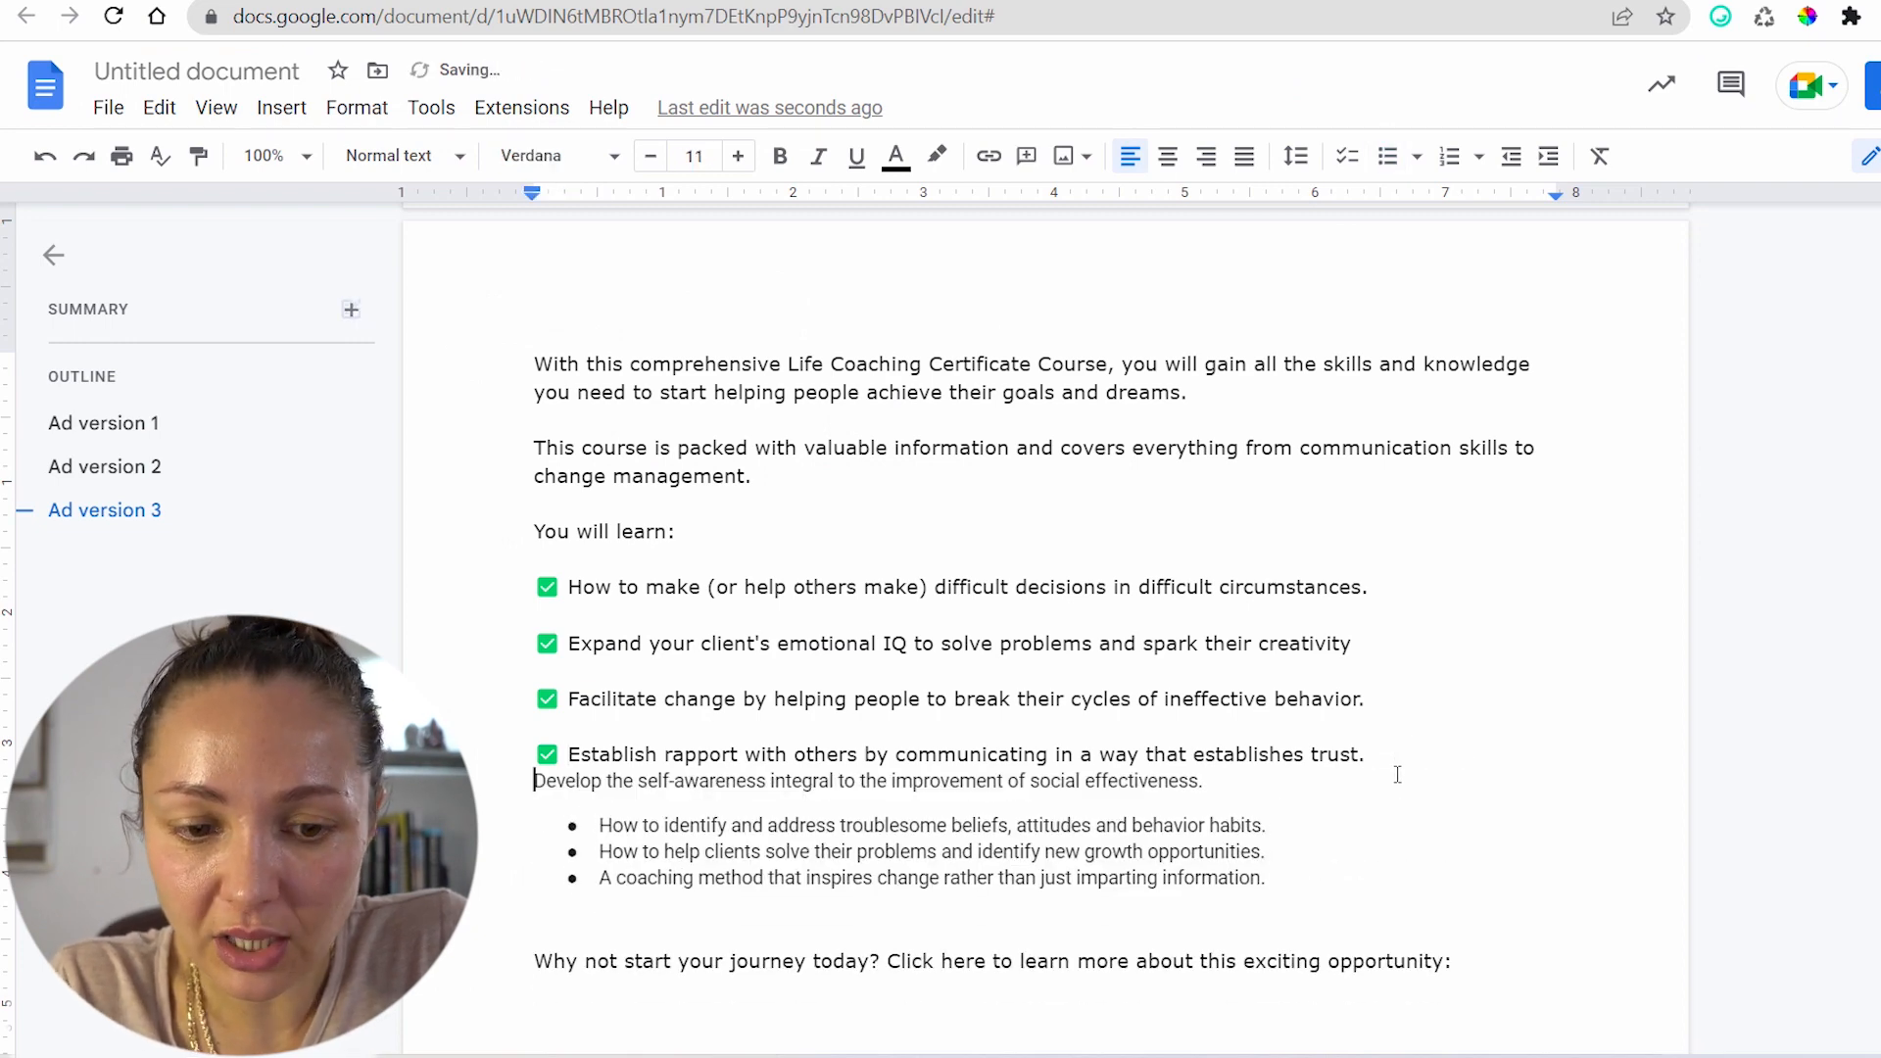
{"action": "key", "text": "ctrl+v"}
{"action": "key", "text": "ctrl+z"}
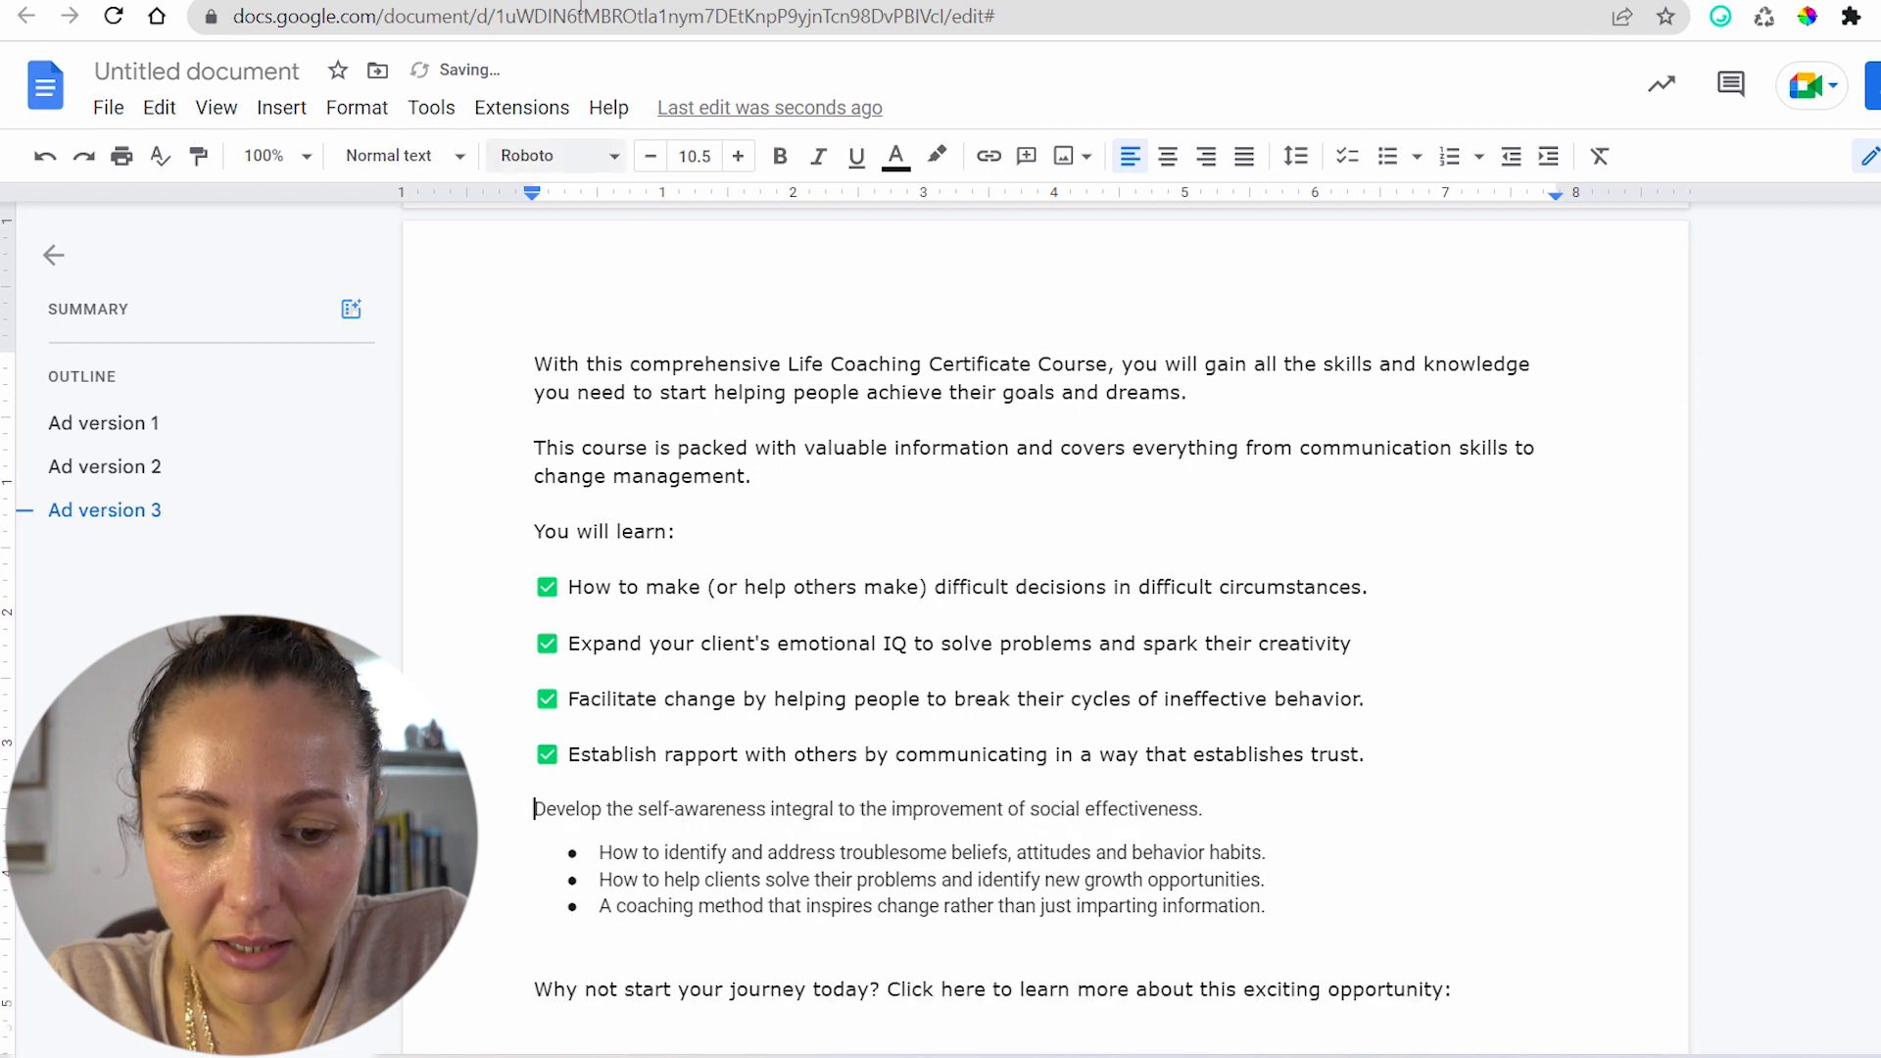
{"action": "scroll", "coordinate": [526, 755], "scroll_direction": "down", "scroll_amount": 1}
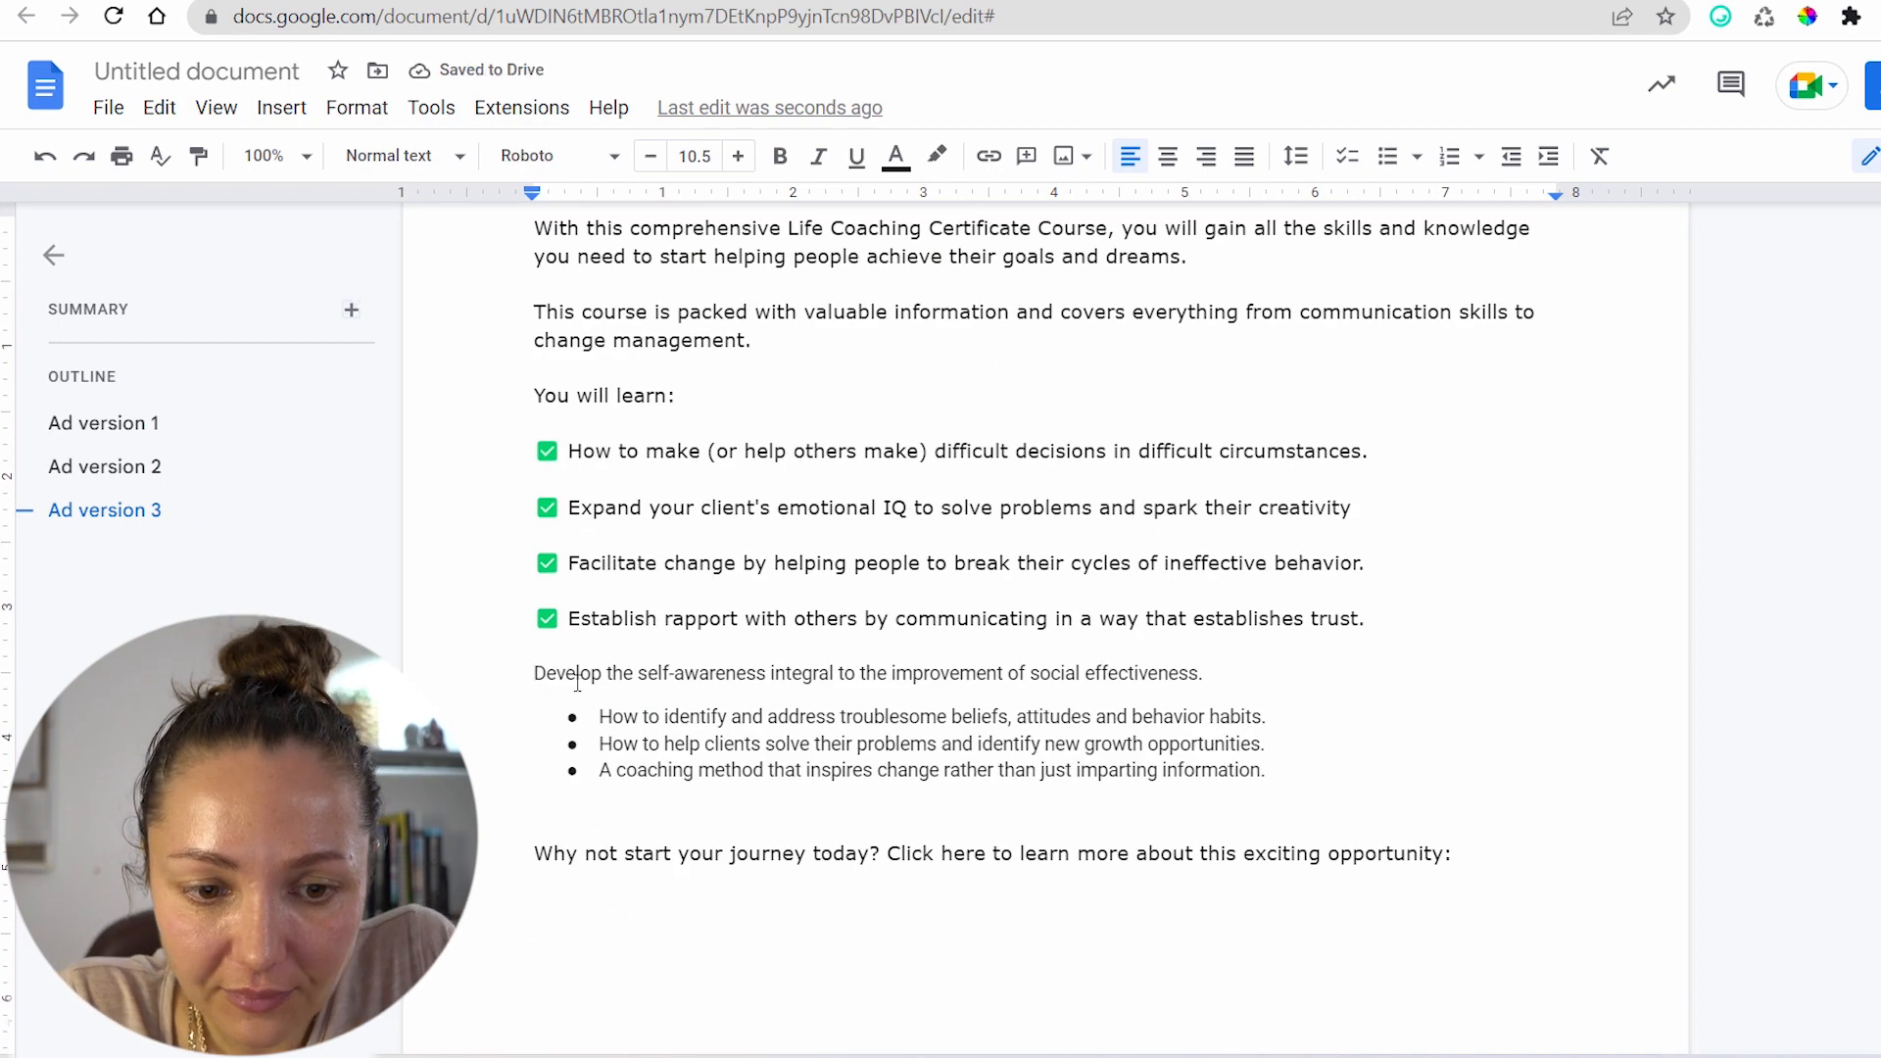
{"action": "key", "text": "ctrl+v"}
{"action": "left_click", "coordinate": [1255, 673]}
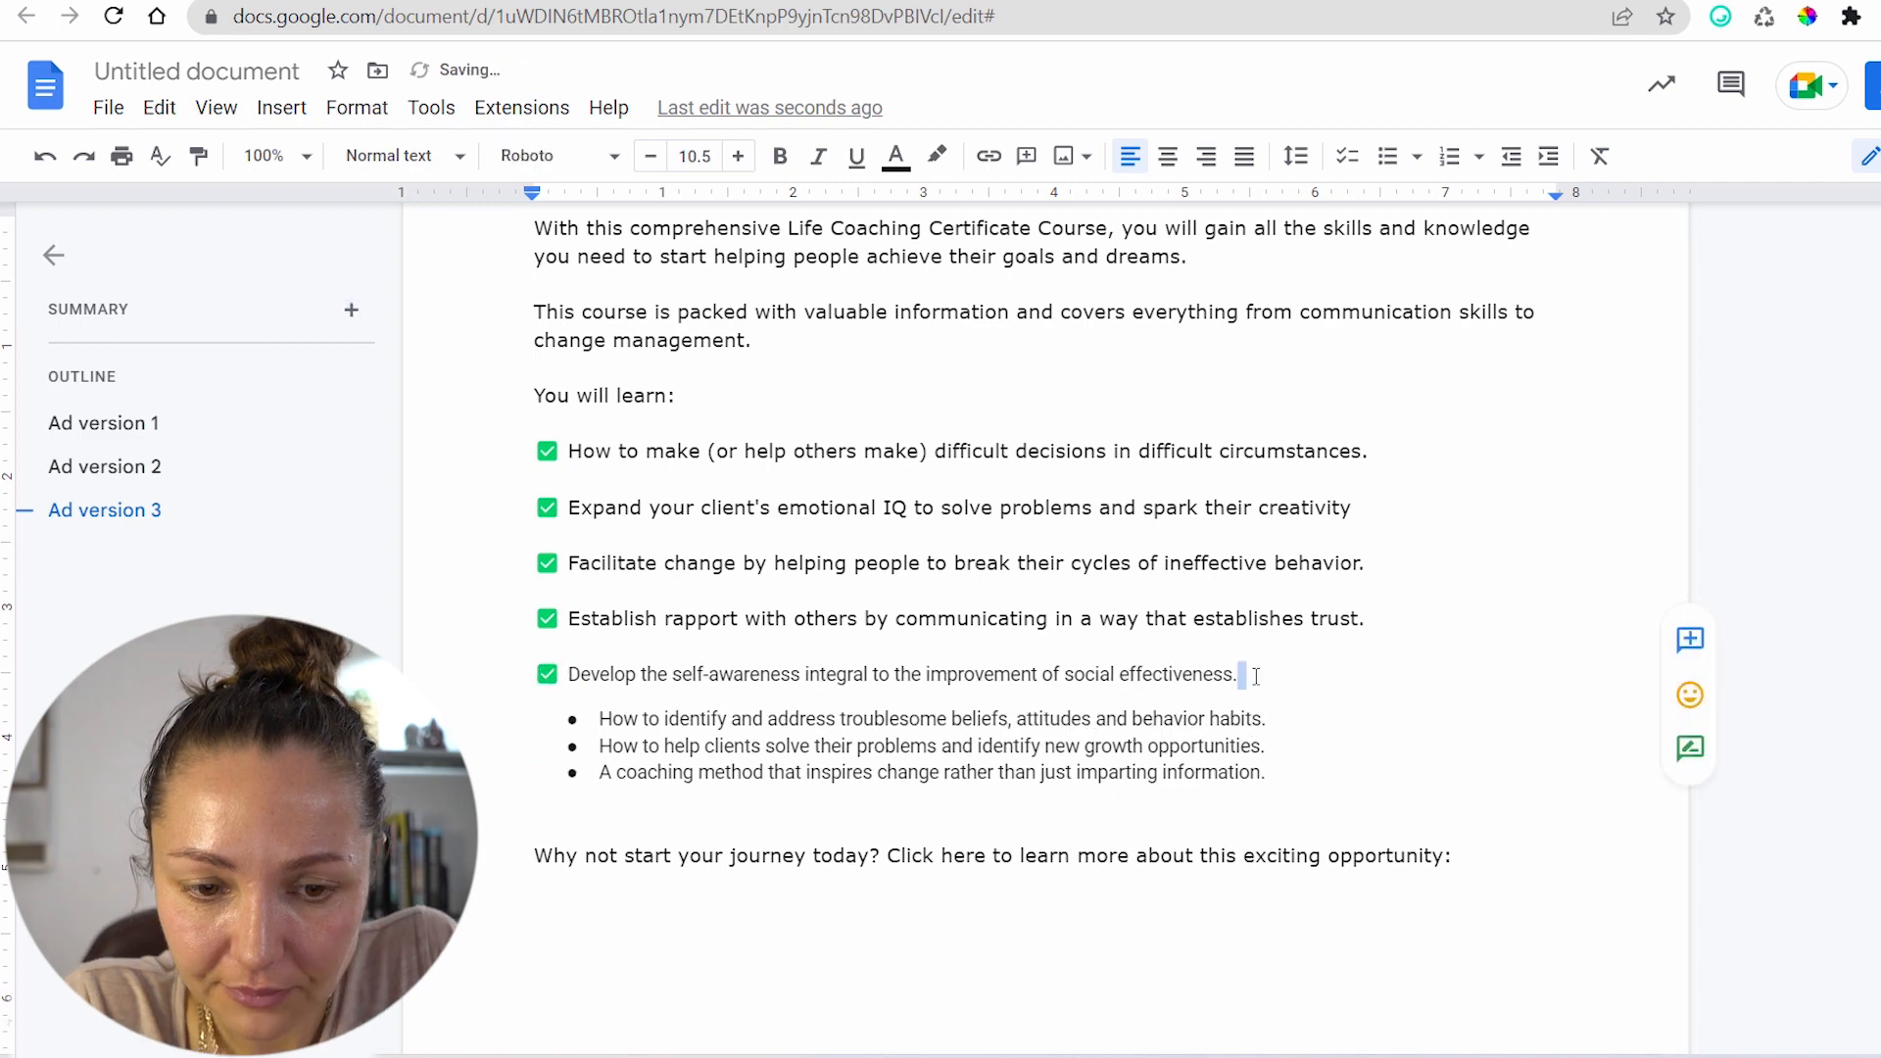
Match the last four topics to the ad's text style, replace remaining bullets with check mark emojis, and close the gaps between list lines
{"action": "key", "text": "Return"}
{"action": "left_click_drag", "start_coordinate": [1276, 746], "coordinate": [599, 746]}
{"action": "left_click", "coordinate": [199, 156]}
{"action": "left_click_drag", "start_coordinate": [1265, 799], "coordinate": [568, 672]}
{"action": "left_click", "coordinate": [593, 705]}
{"action": "key", "text": "Delete"}
{"action": "key", "text": "Return"}
{"action": "type", "text": "✅"}
{"action": "key", "text": "Delete"}
{"action": "type", "text": "✅"}
{"action": "key", "text": "Delete"}
{"action": "left_click", "coordinate": [862, 508]}
{"action": "key", "text": "Delete"}
Insert a page break before the "Ad version 3" heading so that the whole ad starts on a new page
{"action": "scroll", "coordinate": [862, 546], "scroll_direction": "up", "scroll_amount": 6}
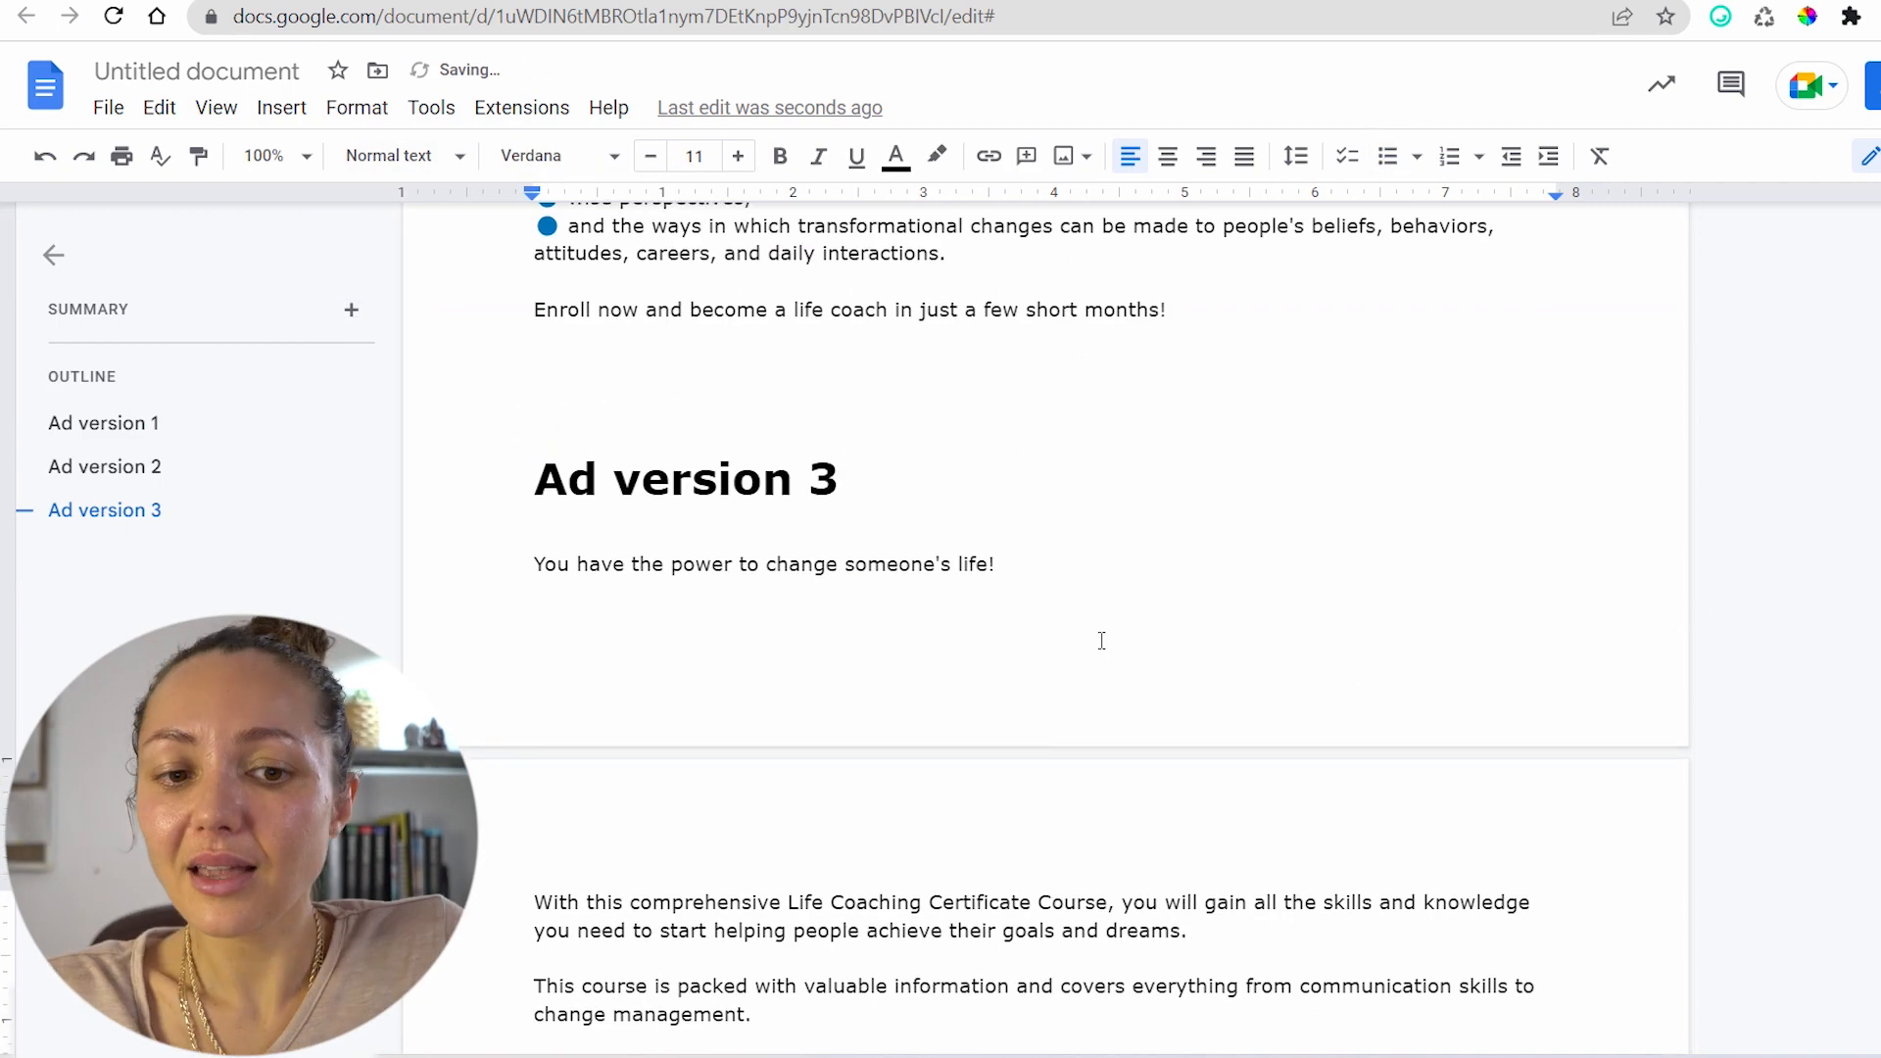
{"action": "left_click", "coordinate": [506, 484]}
{"action": "key", "text": "ctrl+Return"}
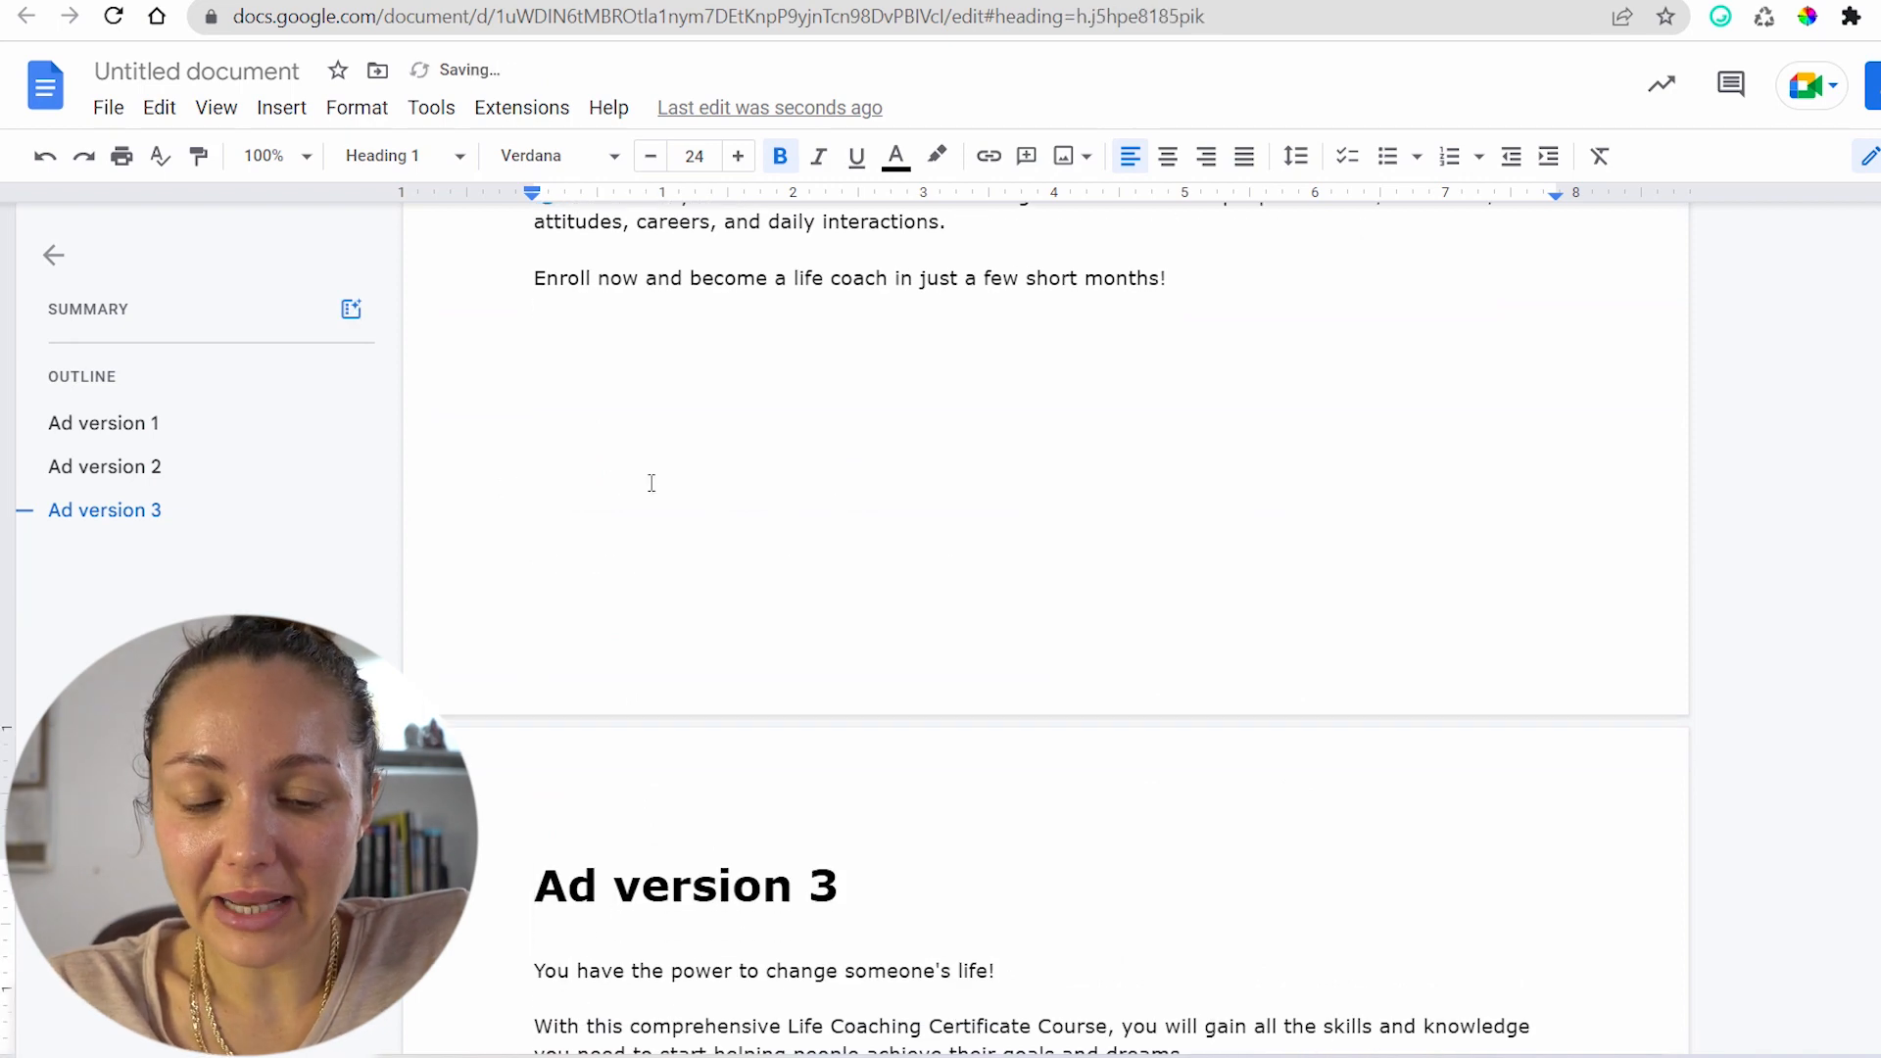
{"action": "scroll", "coordinate": [652, 482], "scroll_direction": "down", "scroll_amount": 7}
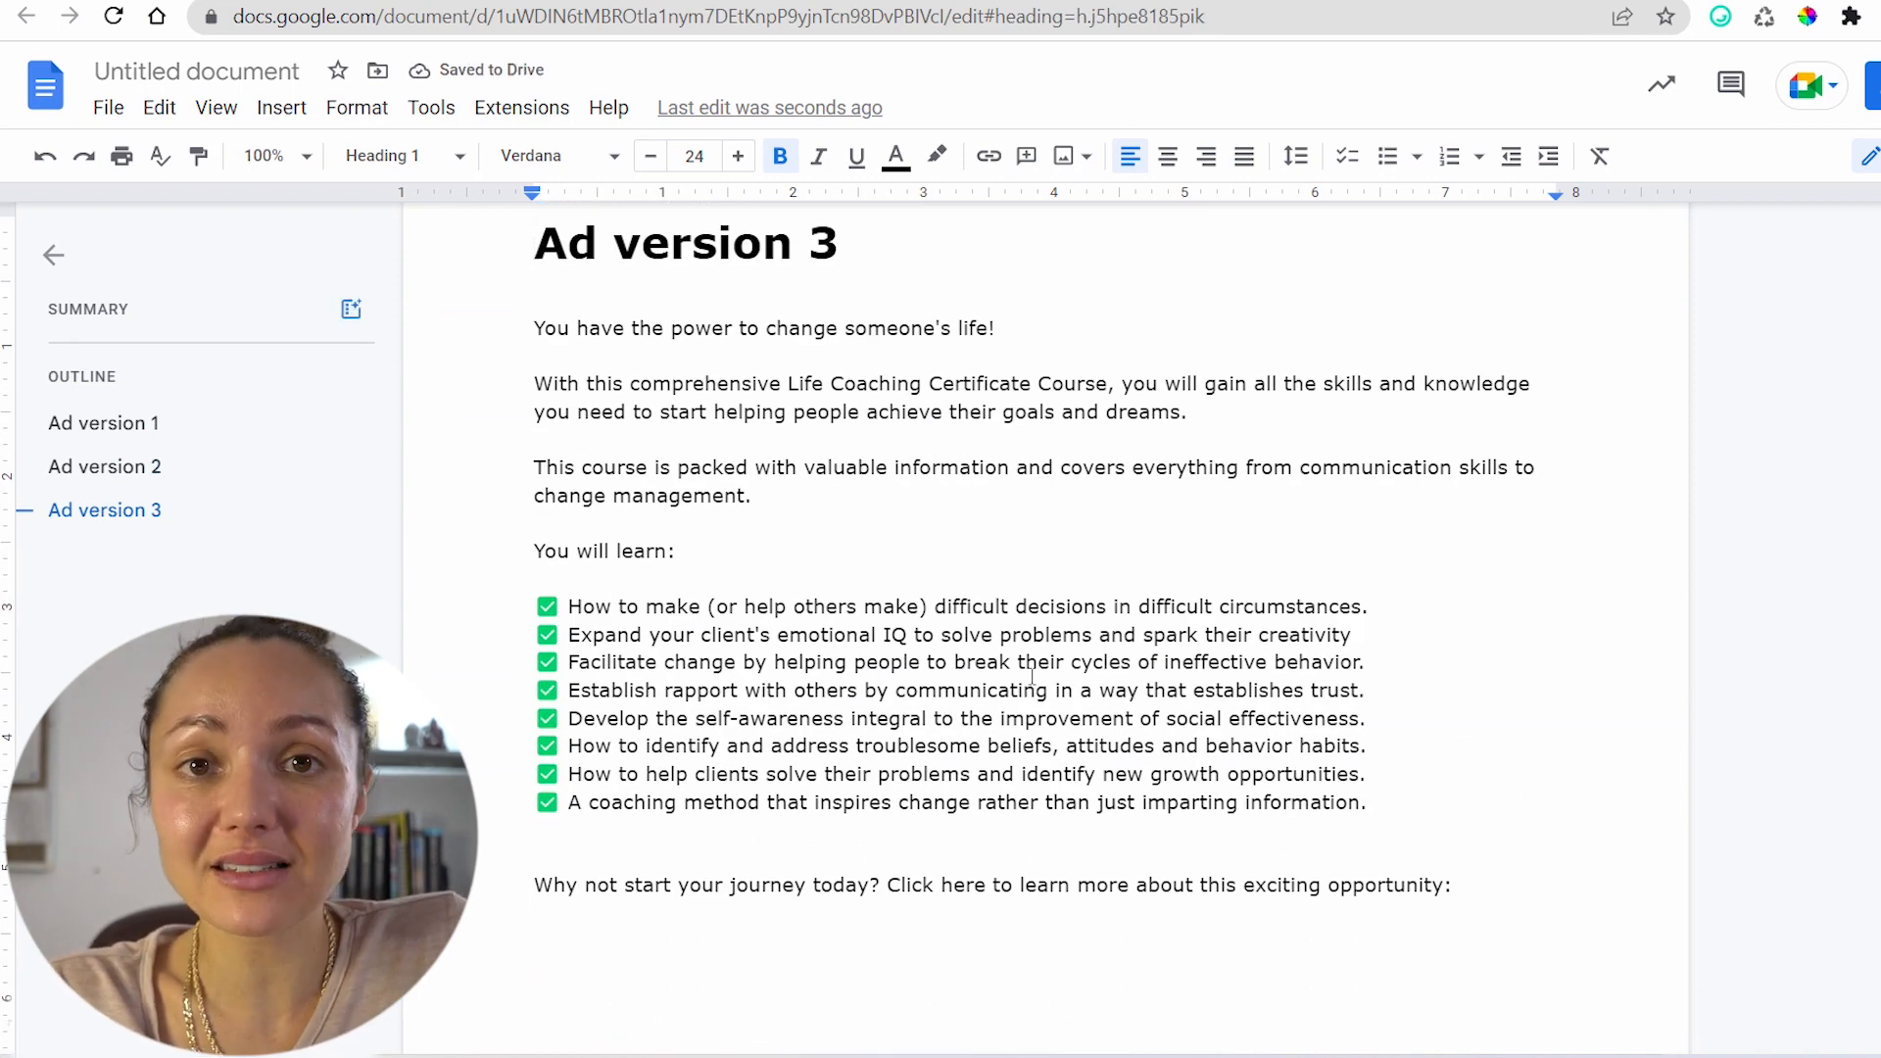
Put "Click here to learn more about this exciting opportunity:" on its own line and add "[LINK HERE]" on the line below
{"action": "left_click_drag", "start_coordinate": [534, 328], "coordinate": [916, 501]}
{"action": "left_click_drag", "start_coordinate": [1499, 893], "coordinate": [1284, 931]}
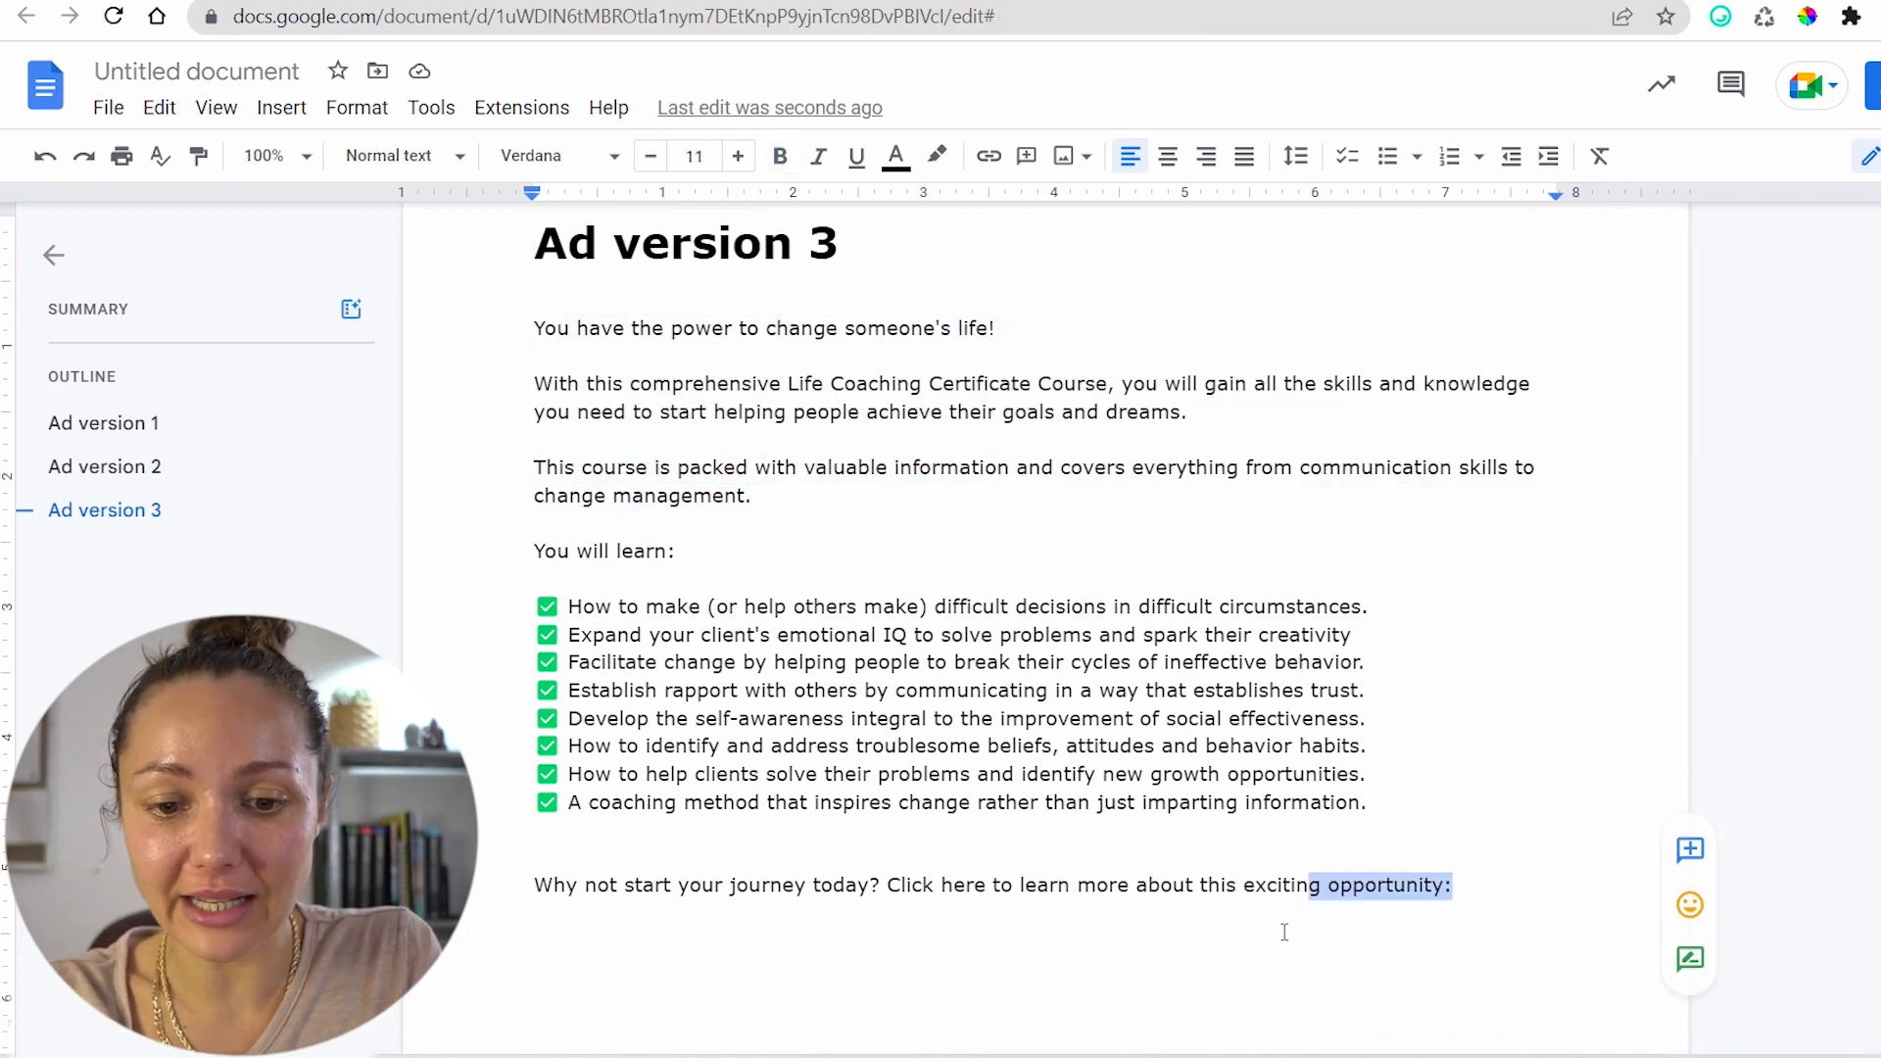
{"action": "left_click", "coordinate": [886, 886]}
{"action": "key", "text": "Return"}
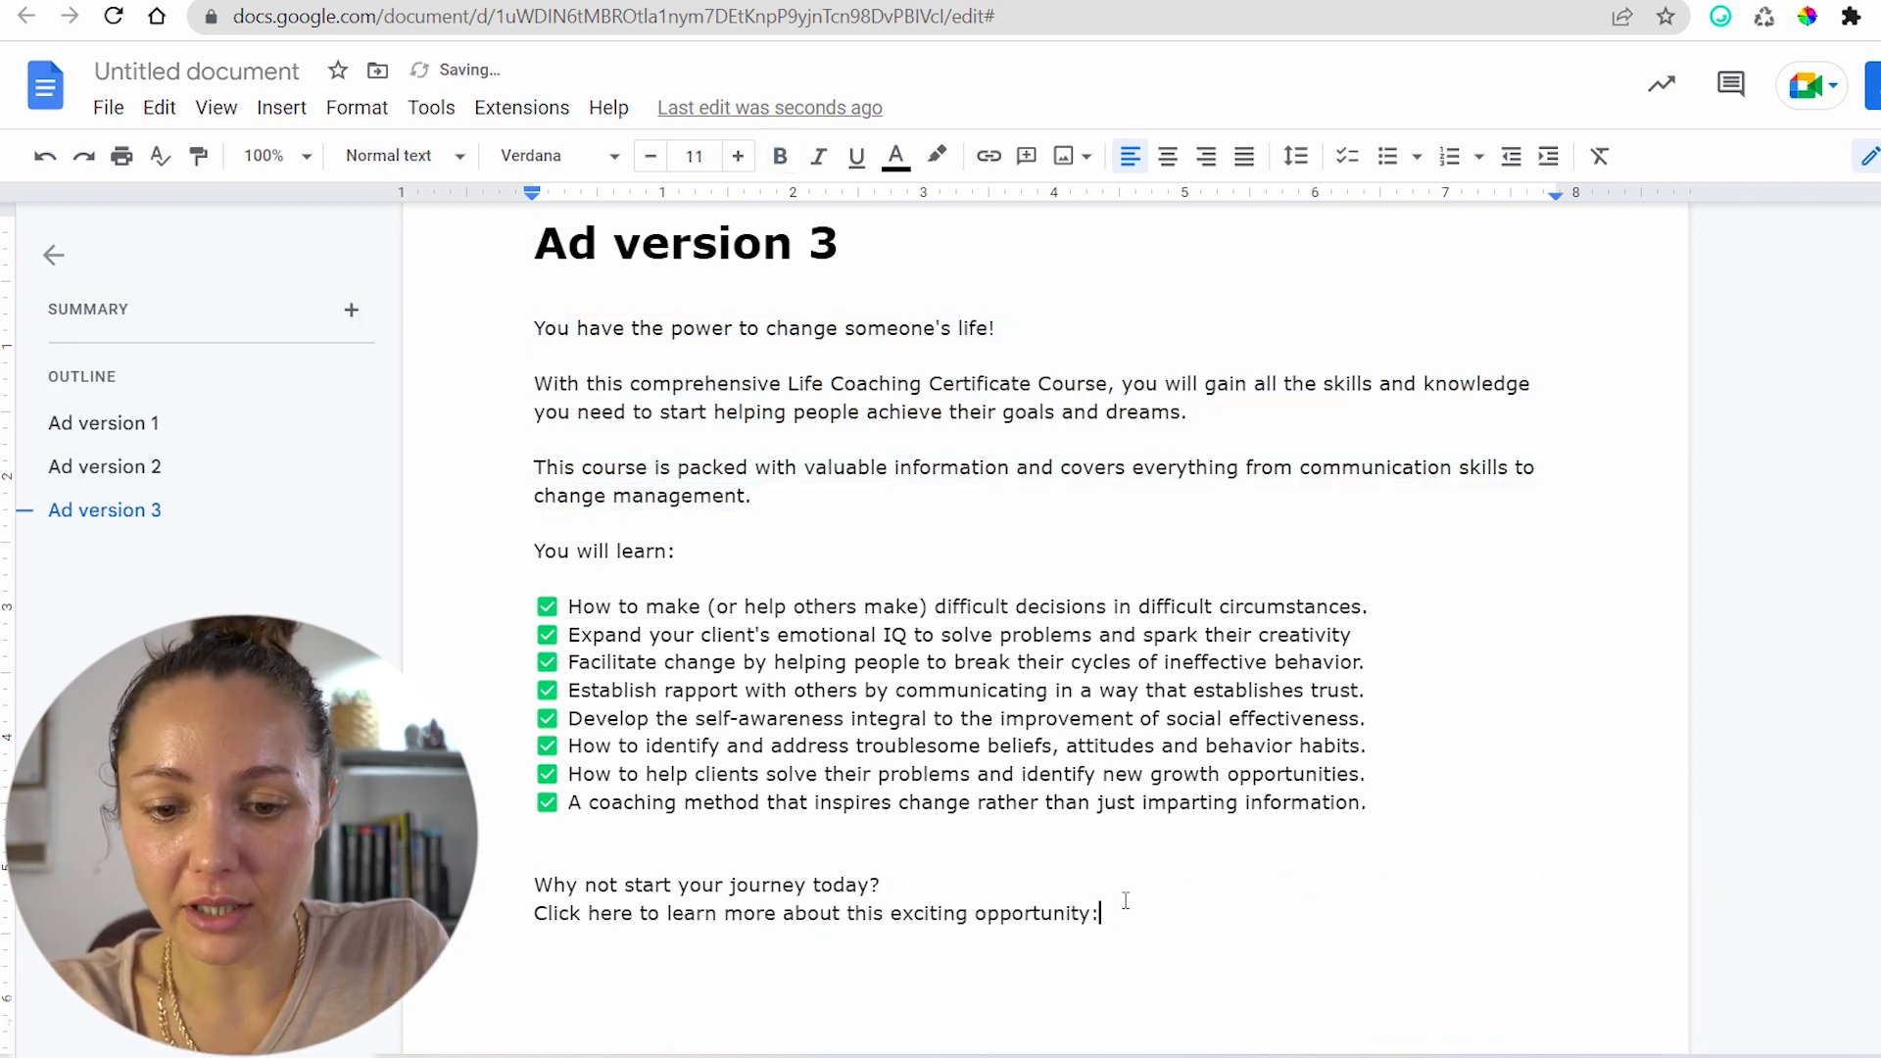
{"action": "key", "text": "Return"}
{"action": "type", "text": "[LINK HERE]"}
Compare Ad version 3's topic list with Jasper's Product description and review the ad versions throughout the document
{"action": "left_click_drag", "start_coordinate": [1414, 815], "coordinate": [536, 607]}
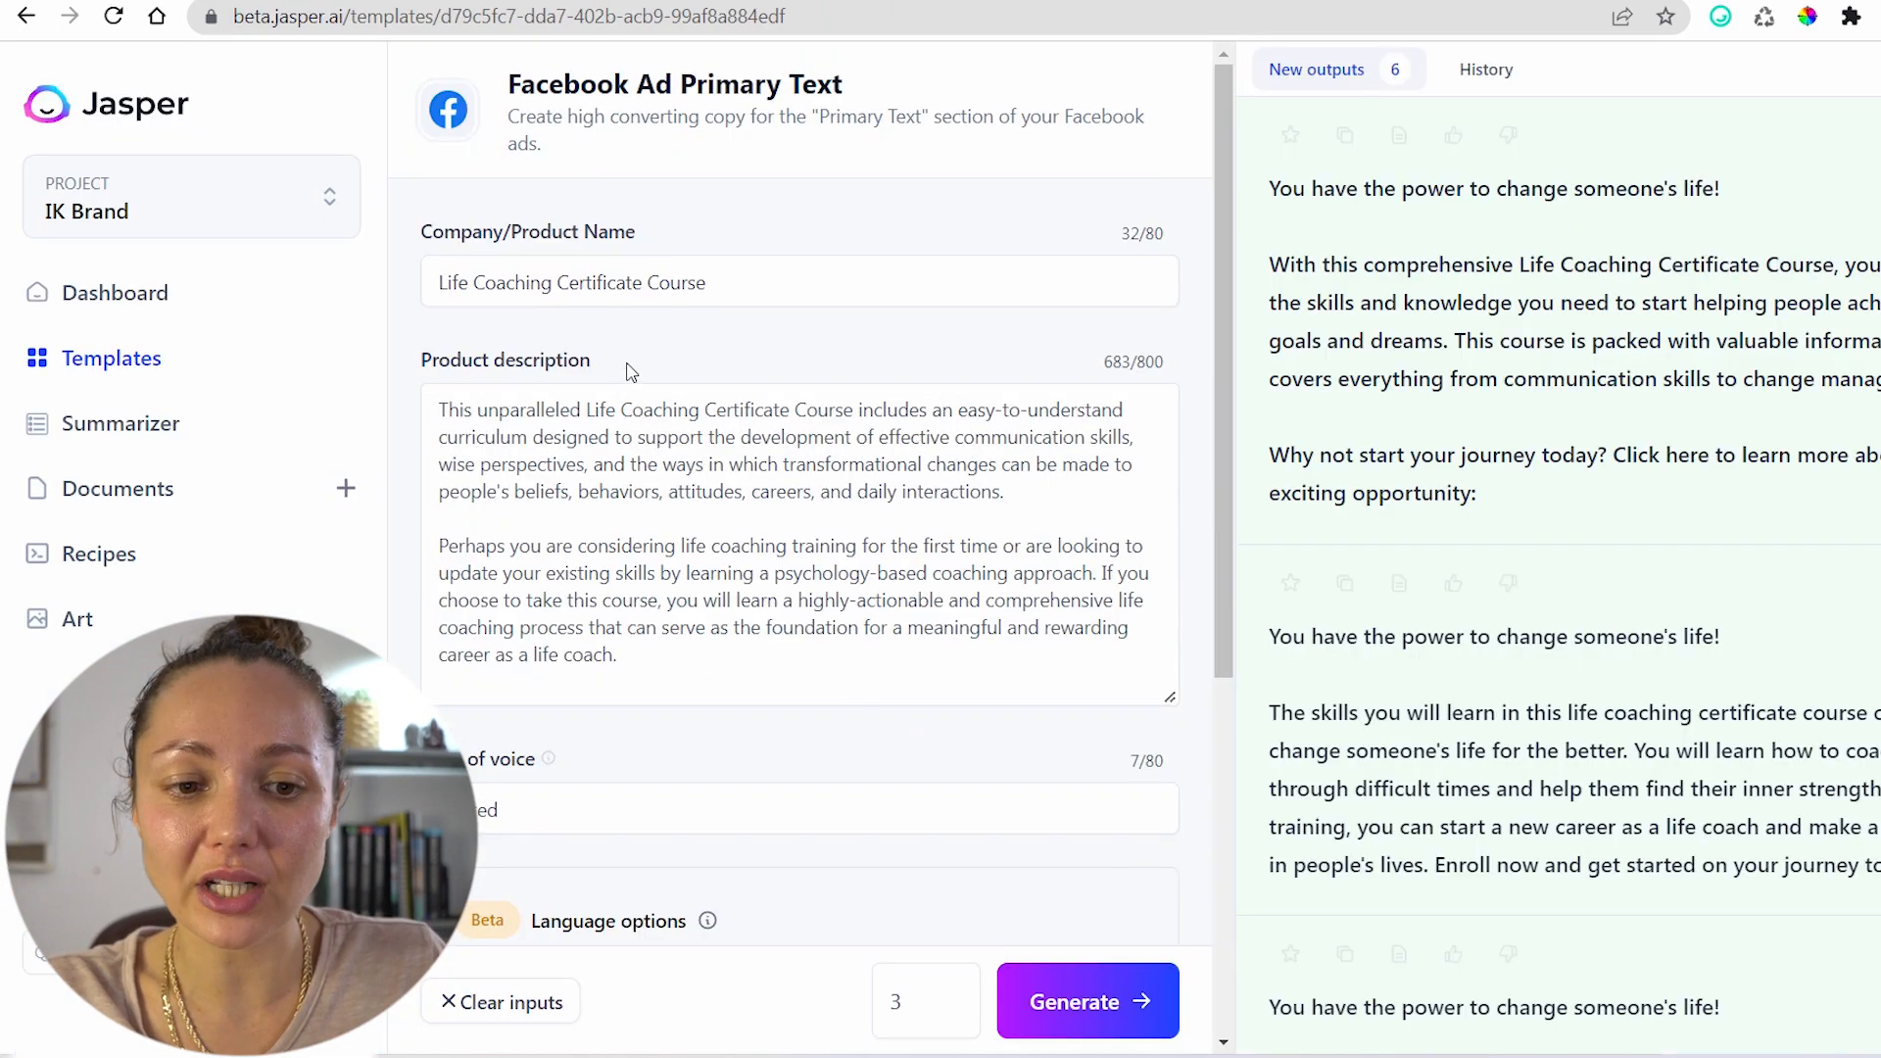
{"action": "left_click_drag", "start_coordinate": [628, 367], "coordinate": [423, 355]}
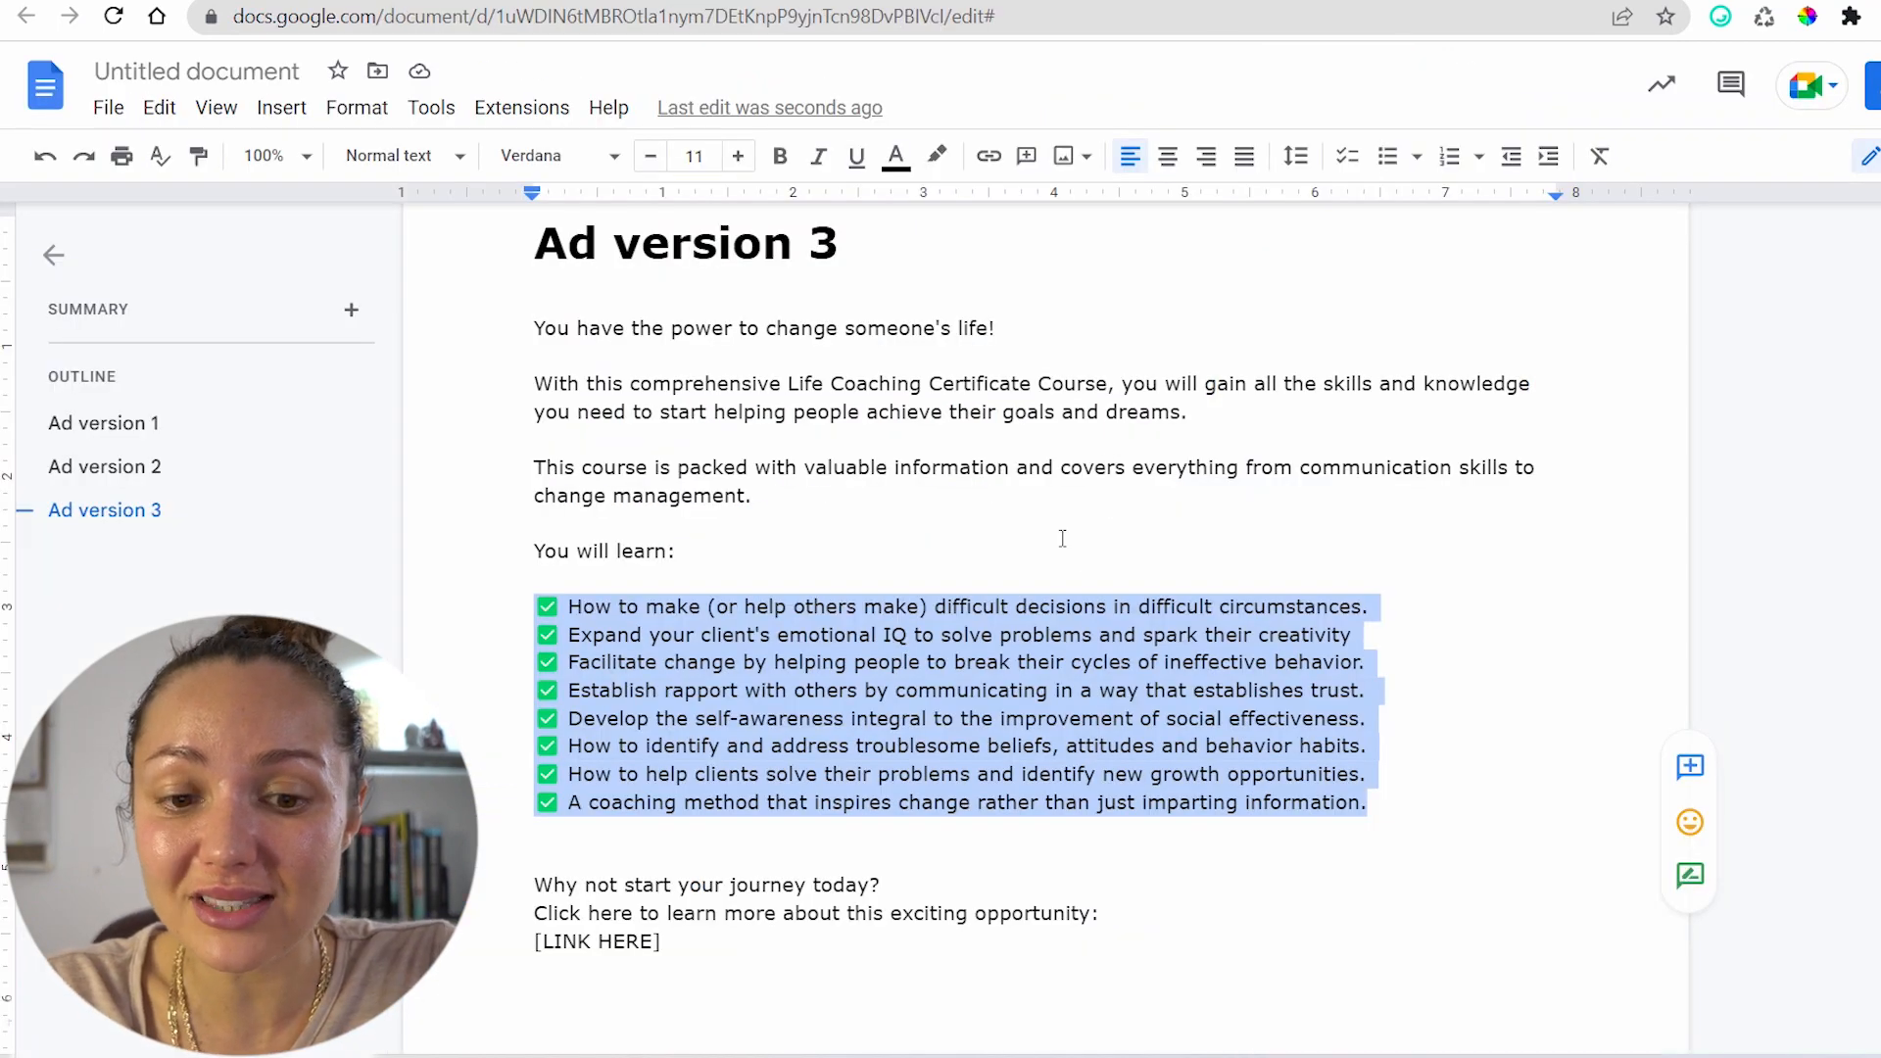
{"action": "left_click", "coordinate": [1062, 538]}
{"action": "scroll", "coordinate": [1038, 588], "scroll_direction": "up", "scroll_amount": 15}
{"action": "scroll", "coordinate": [1009, 617], "scroll_direction": "down", "scroll_amount": 7}
{"action": "scroll", "coordinate": [991, 638], "scroll_direction": "down", "scroll_amount": 7}
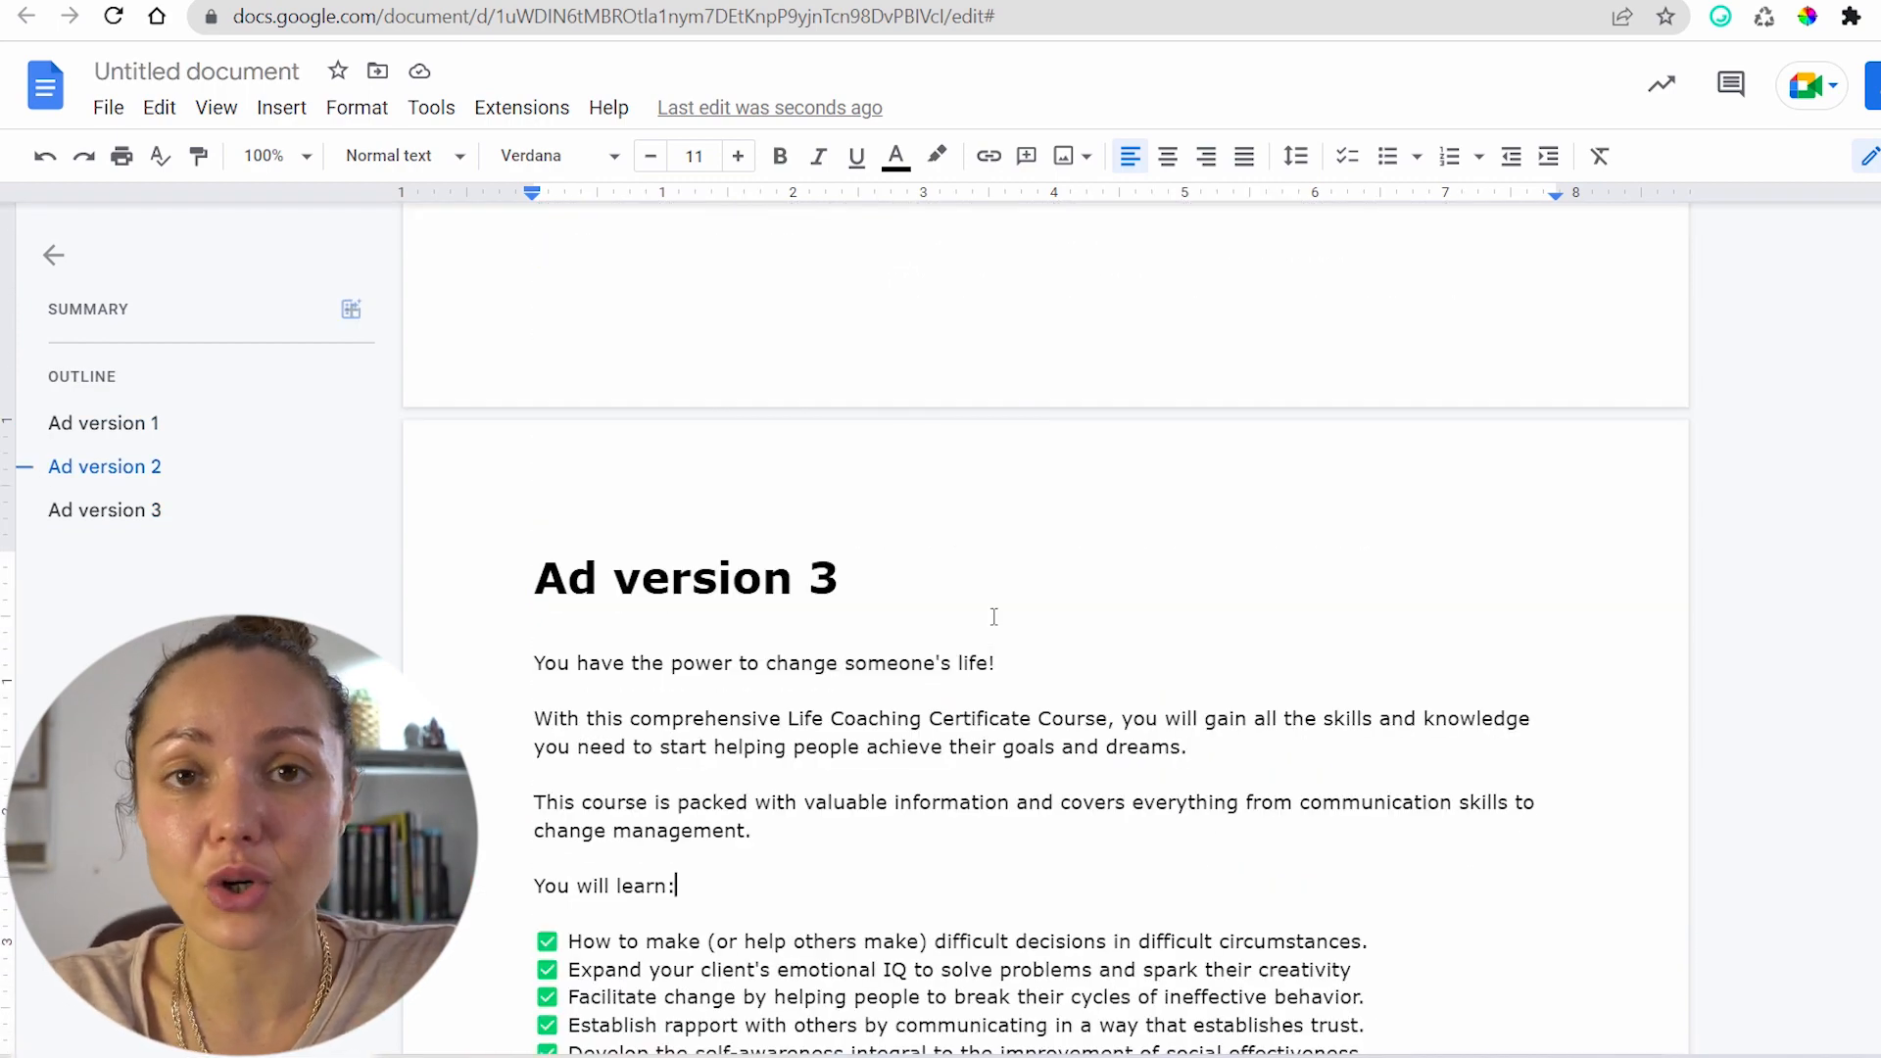
{"action": "scroll", "coordinate": [991, 620], "scroll_direction": "down", "scroll_amount": 4}
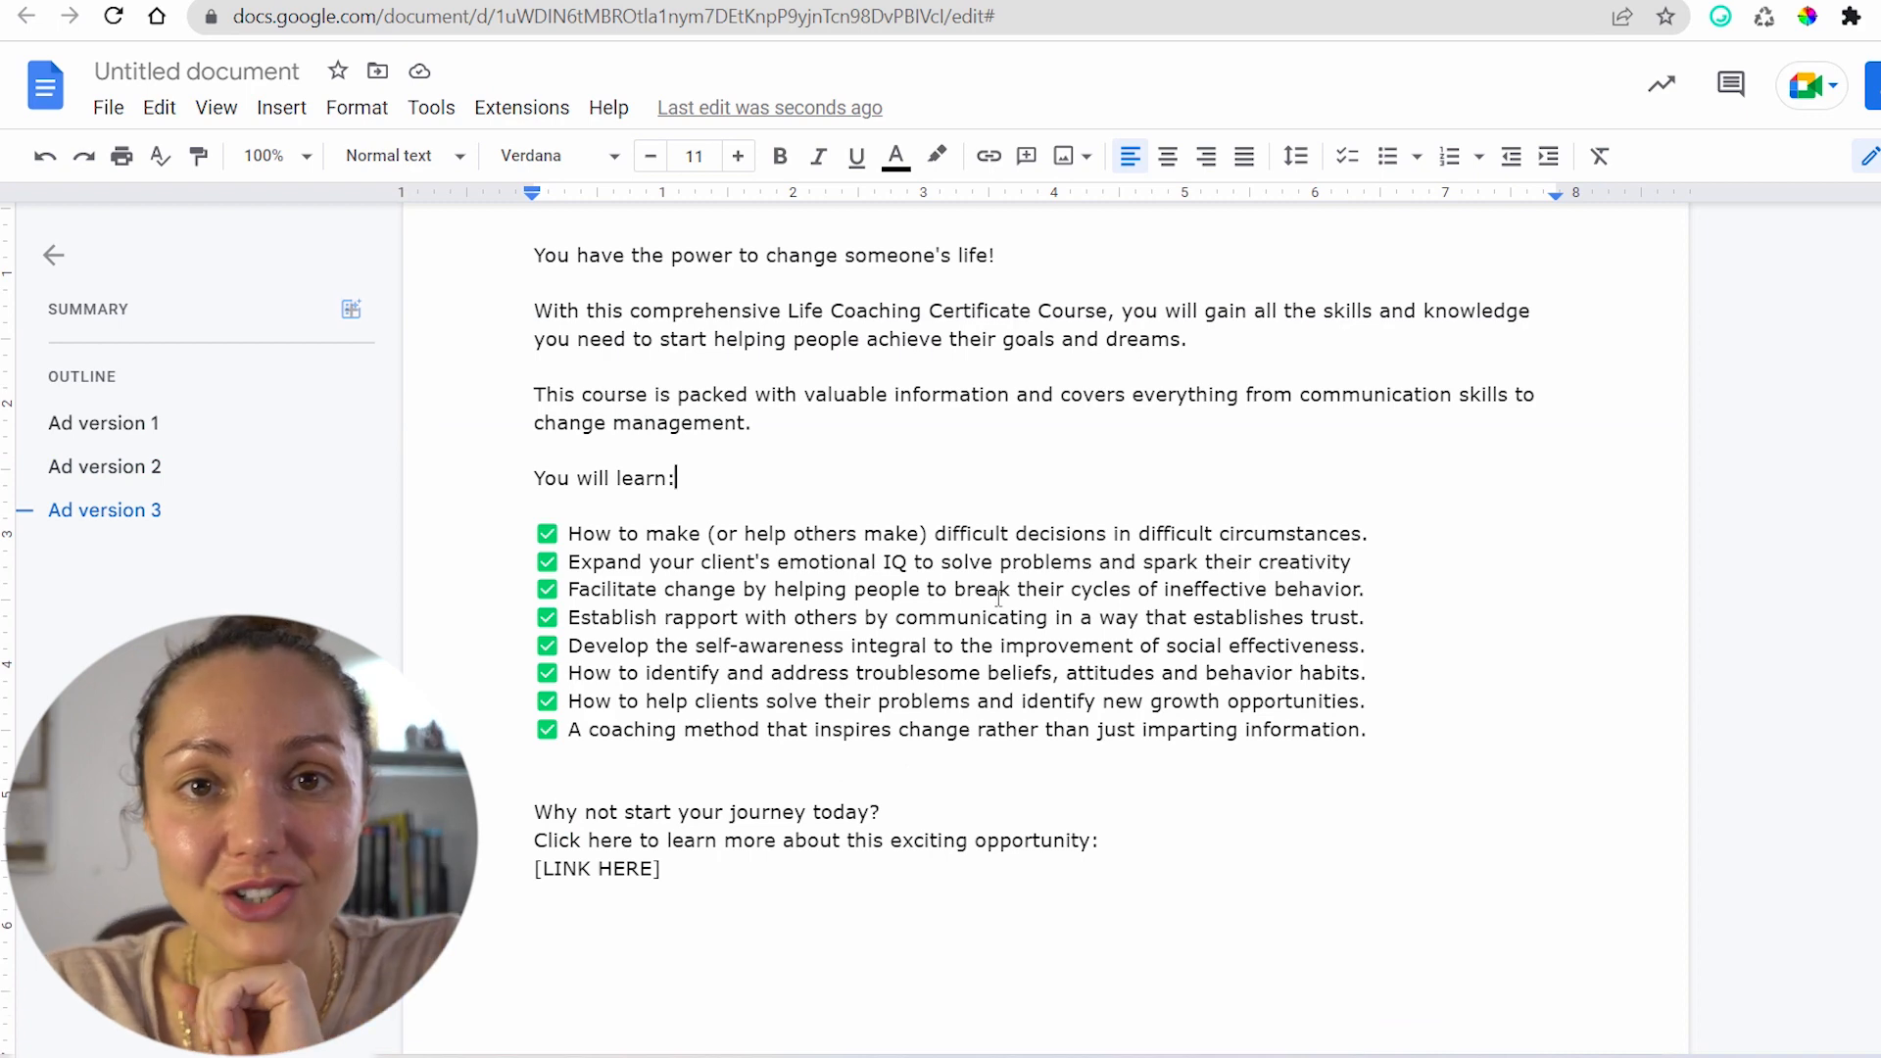